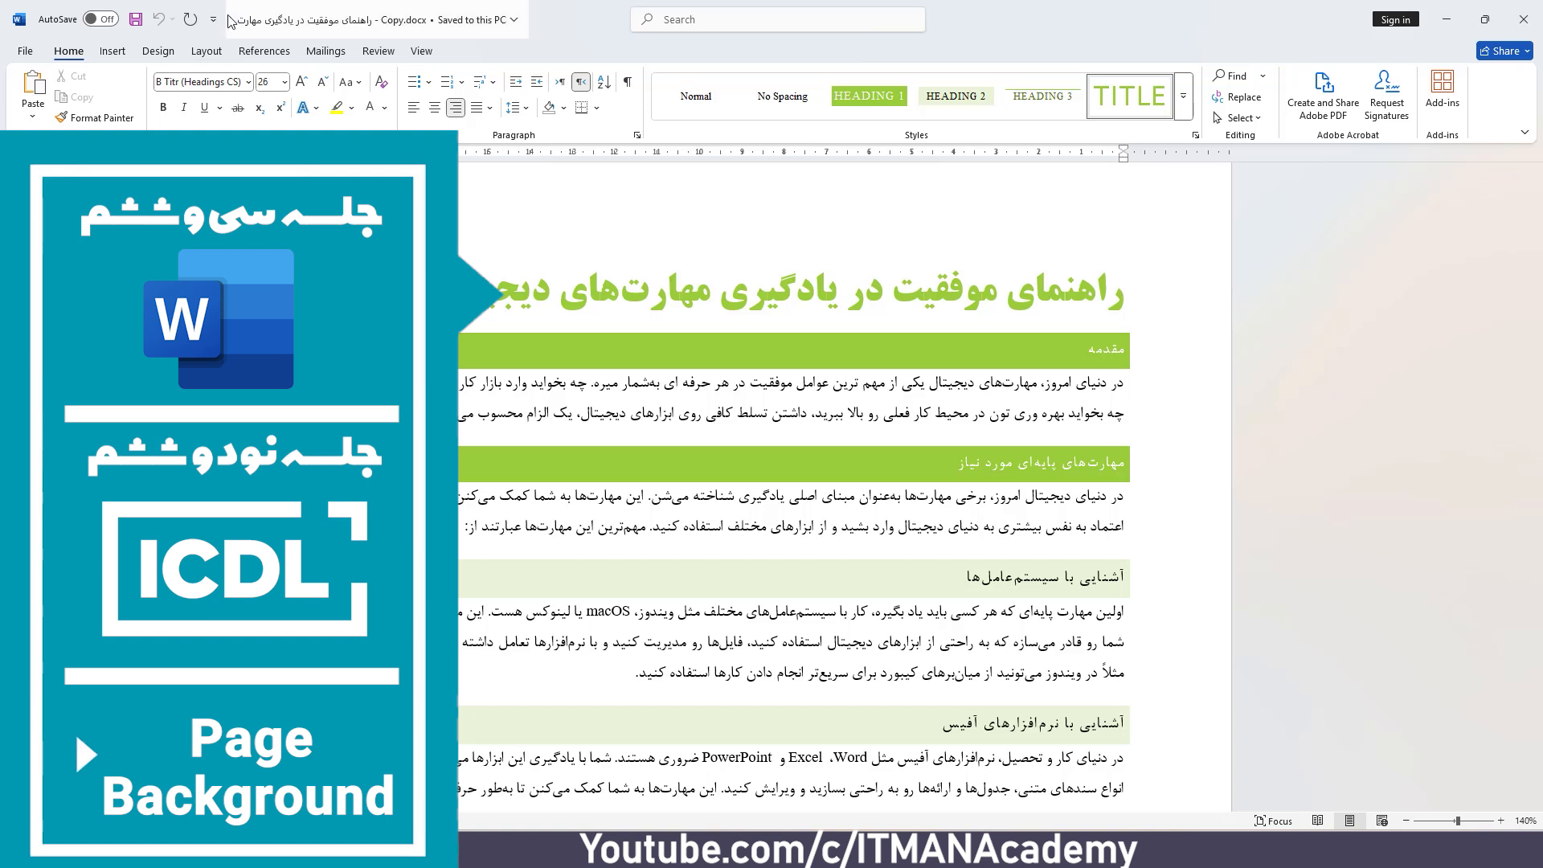
# - Bring up the document design commands with the page background options and look over the digital skills guide
pyautogui.click(158, 50)
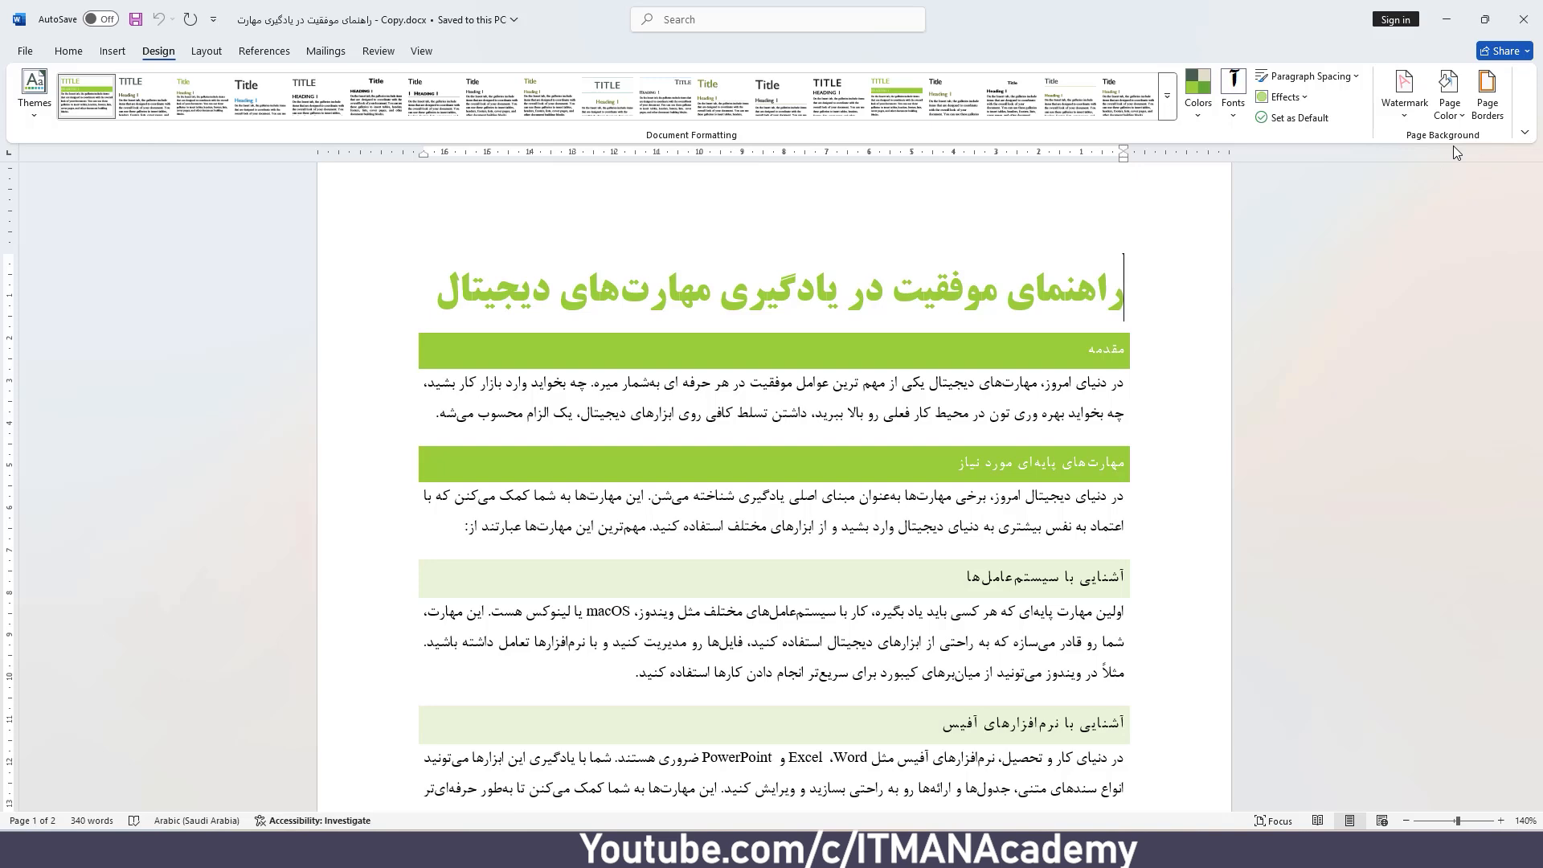
pyautogui.scroll(-10, 1001, 301)
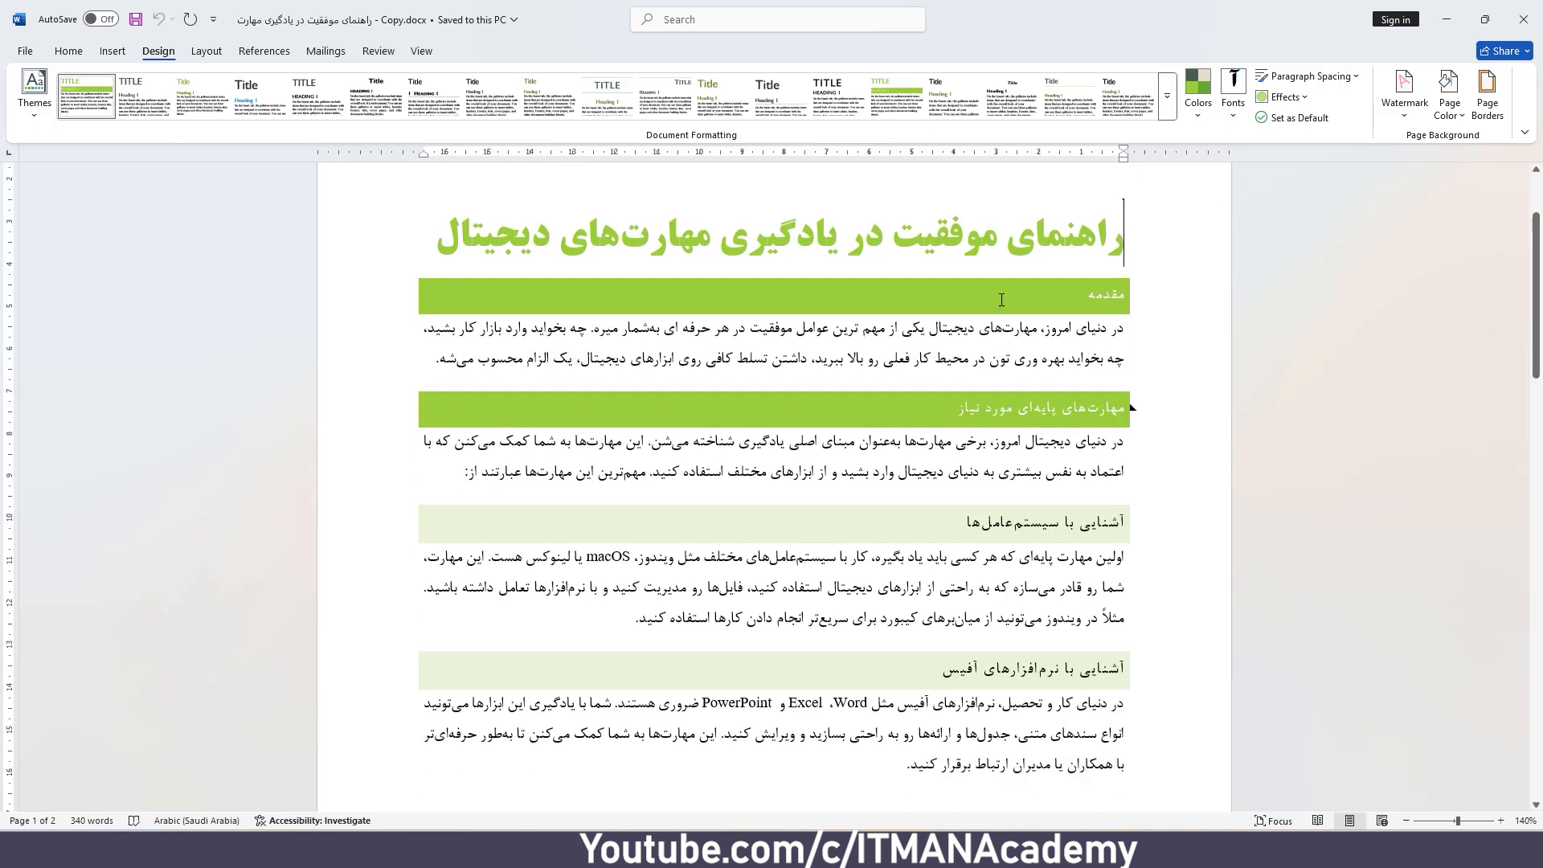
pyautogui.scroll(10, 1000, 302)
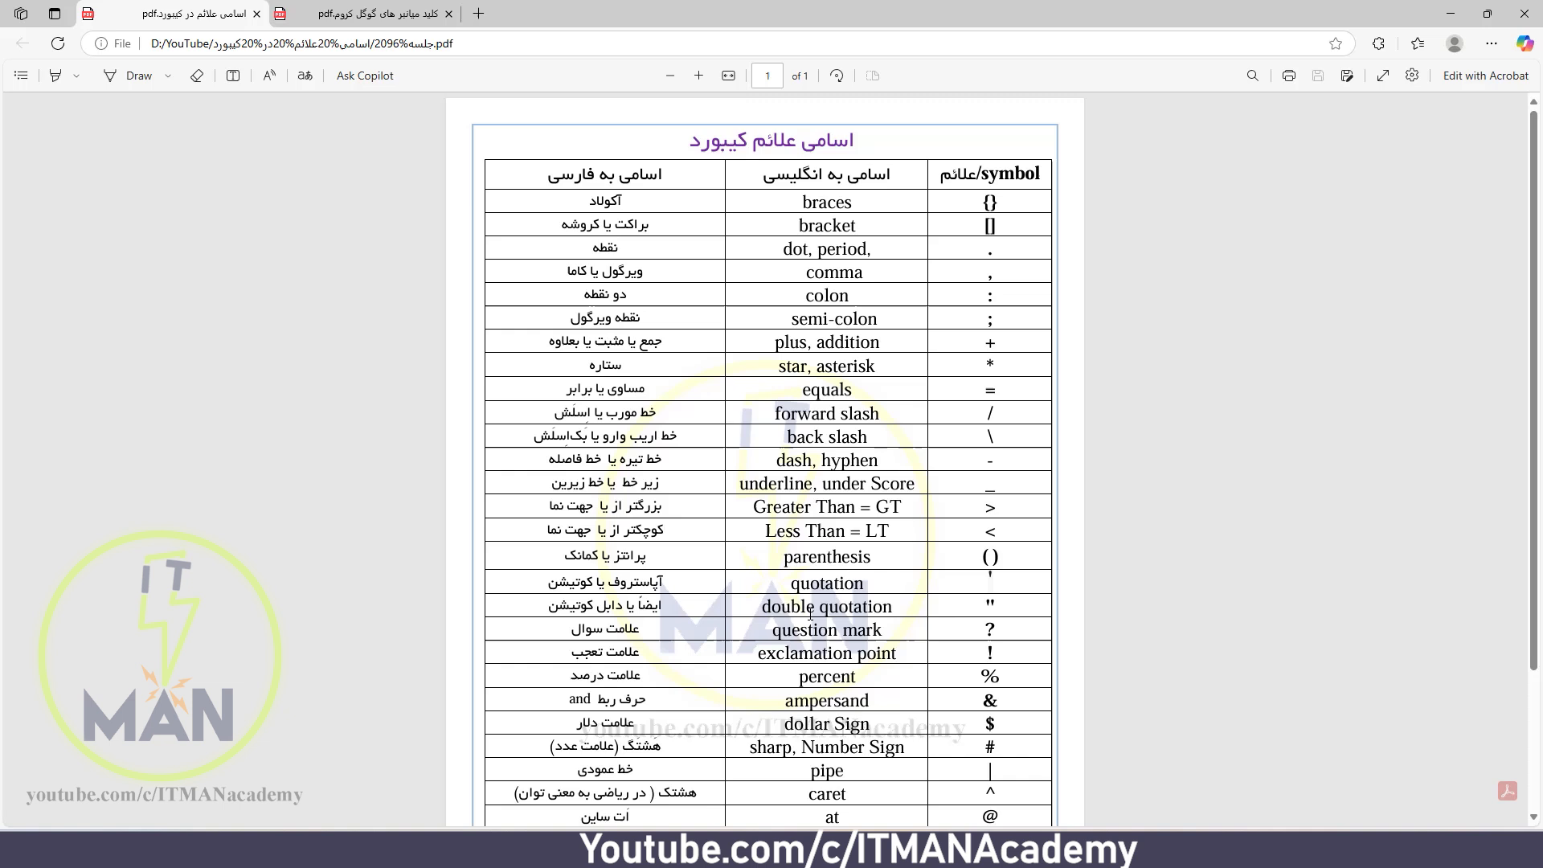
# - Examine the watermarks in the sample PDFs, the scanned document images and the keyboard diacritics document, and return to the digital skills guide in Word
pyautogui.click(287, 10)
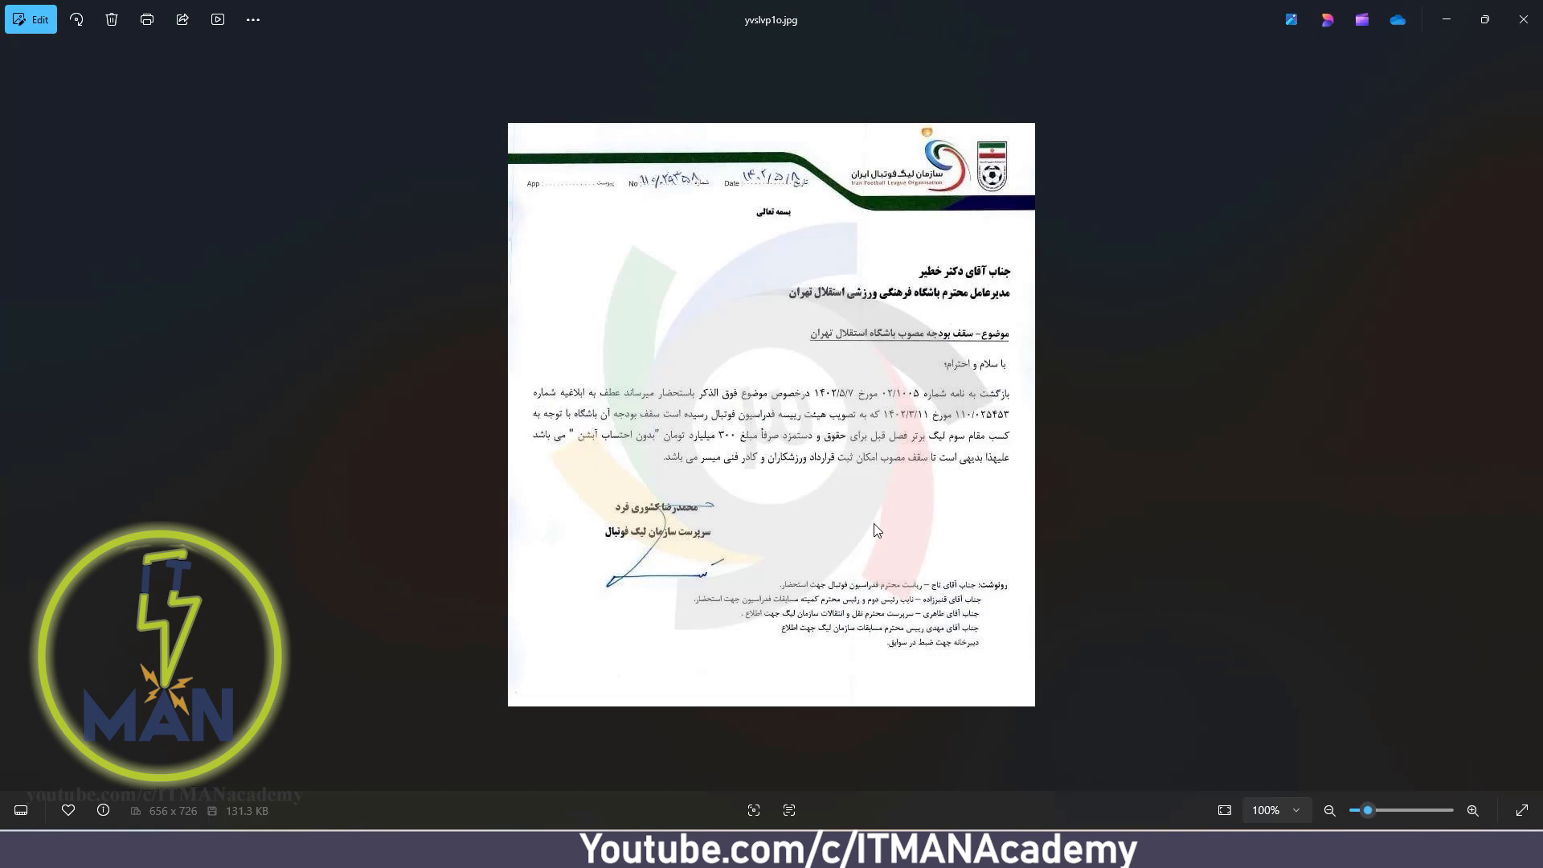
pyautogui.press('Right')
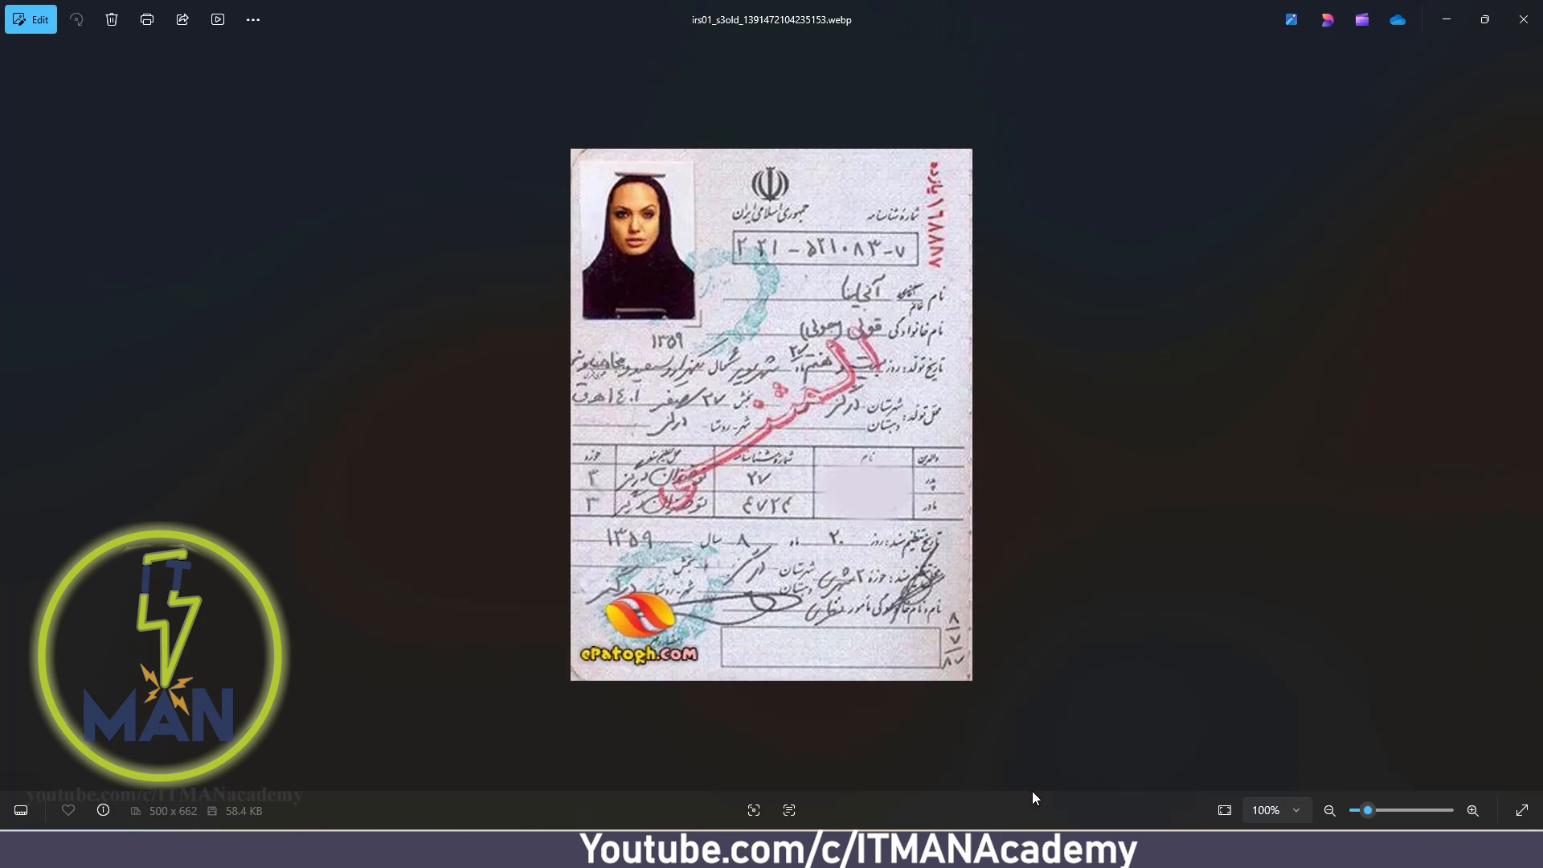
pyautogui.moveTo(1003, 849)
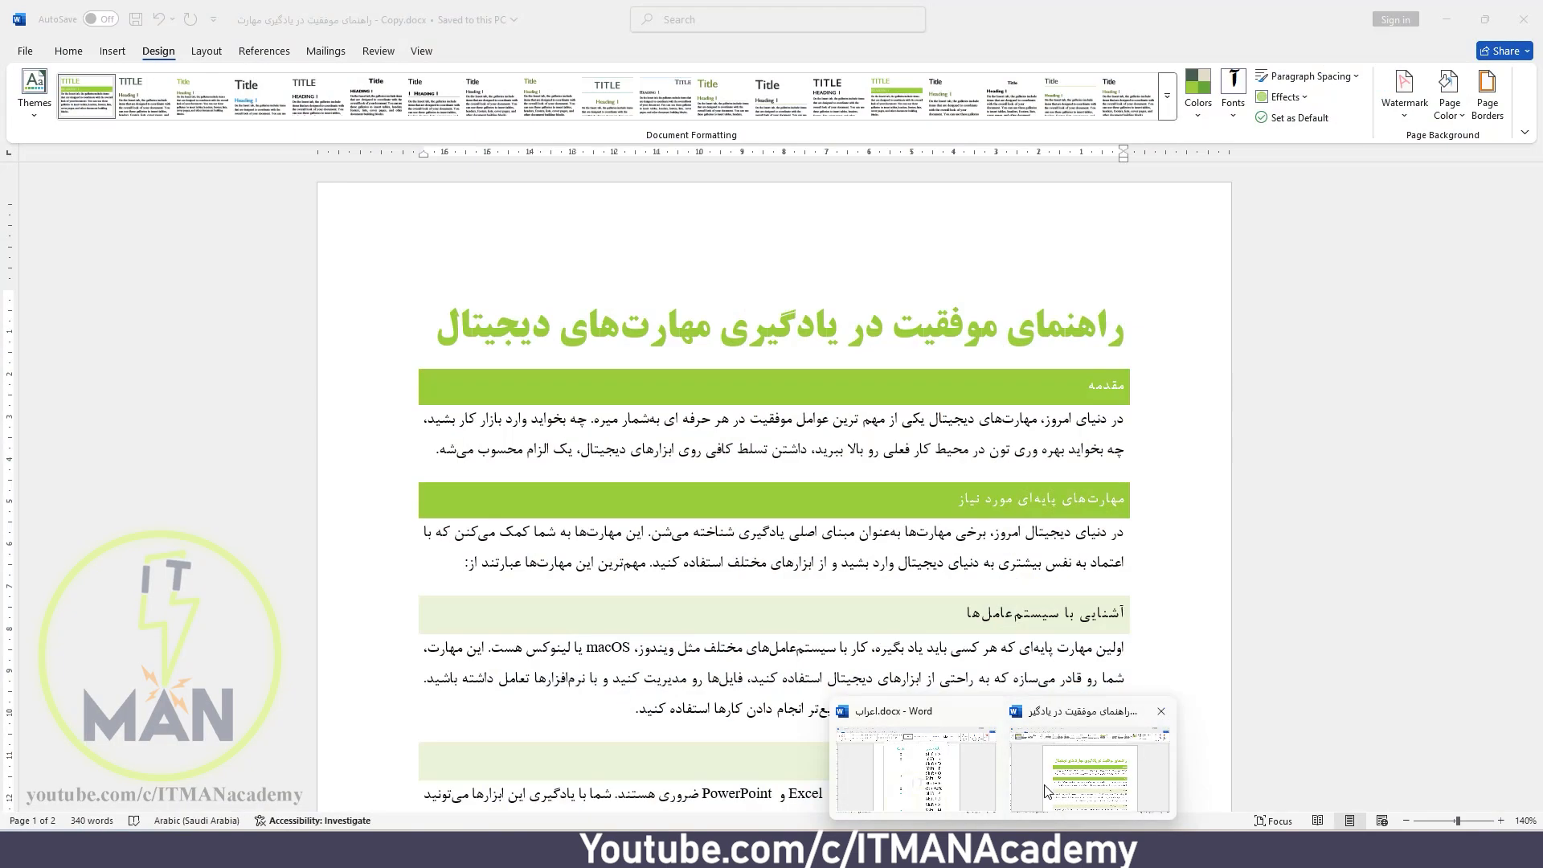
pyautogui.click(1045, 792)
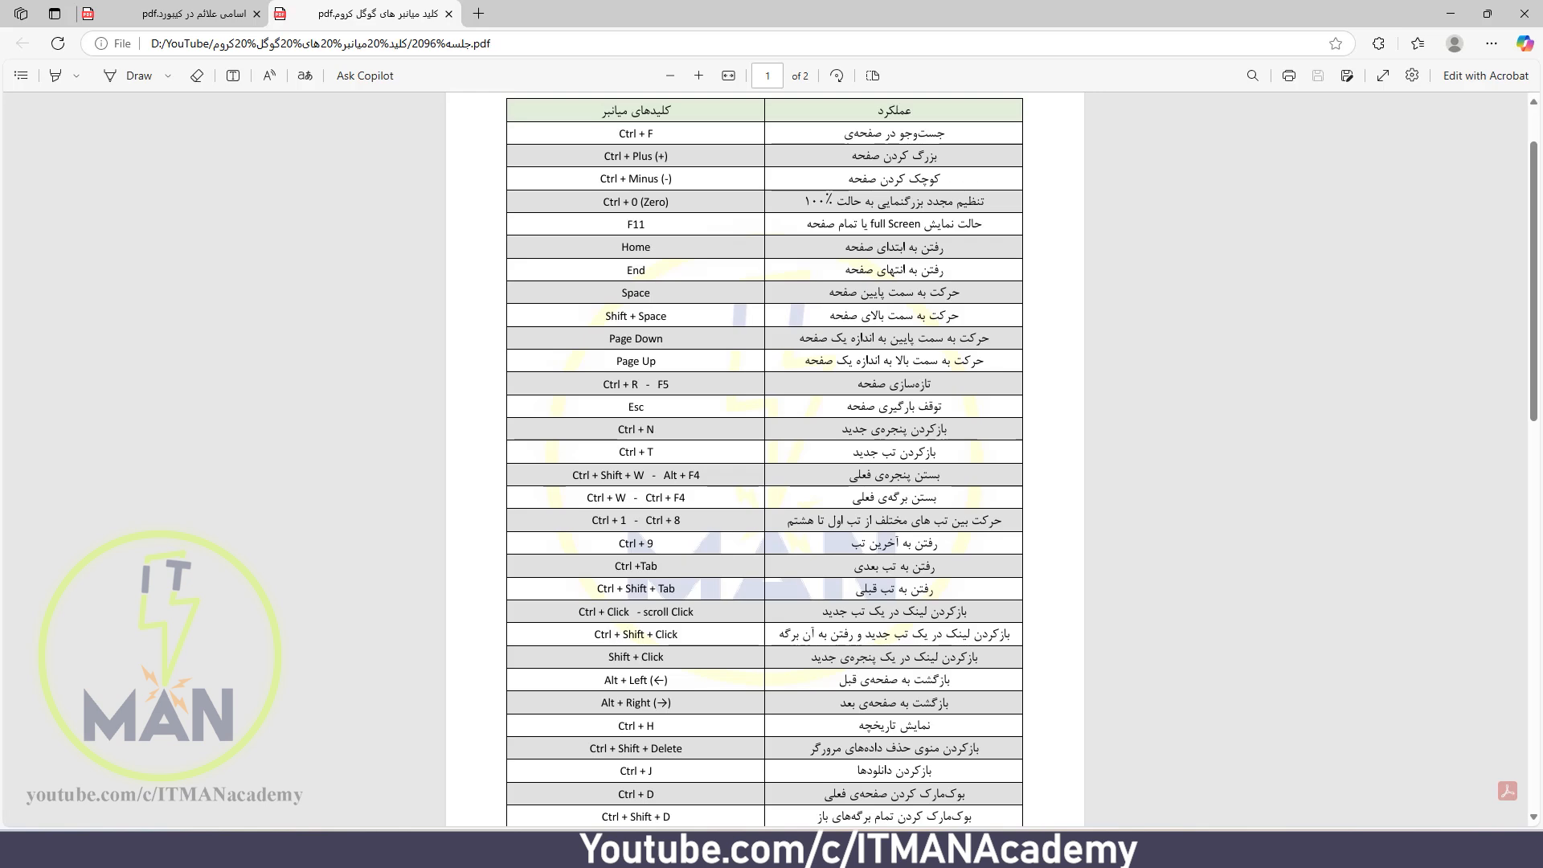
pyautogui.click(920, 781)
pyautogui.scroll(-5, 832, 442)
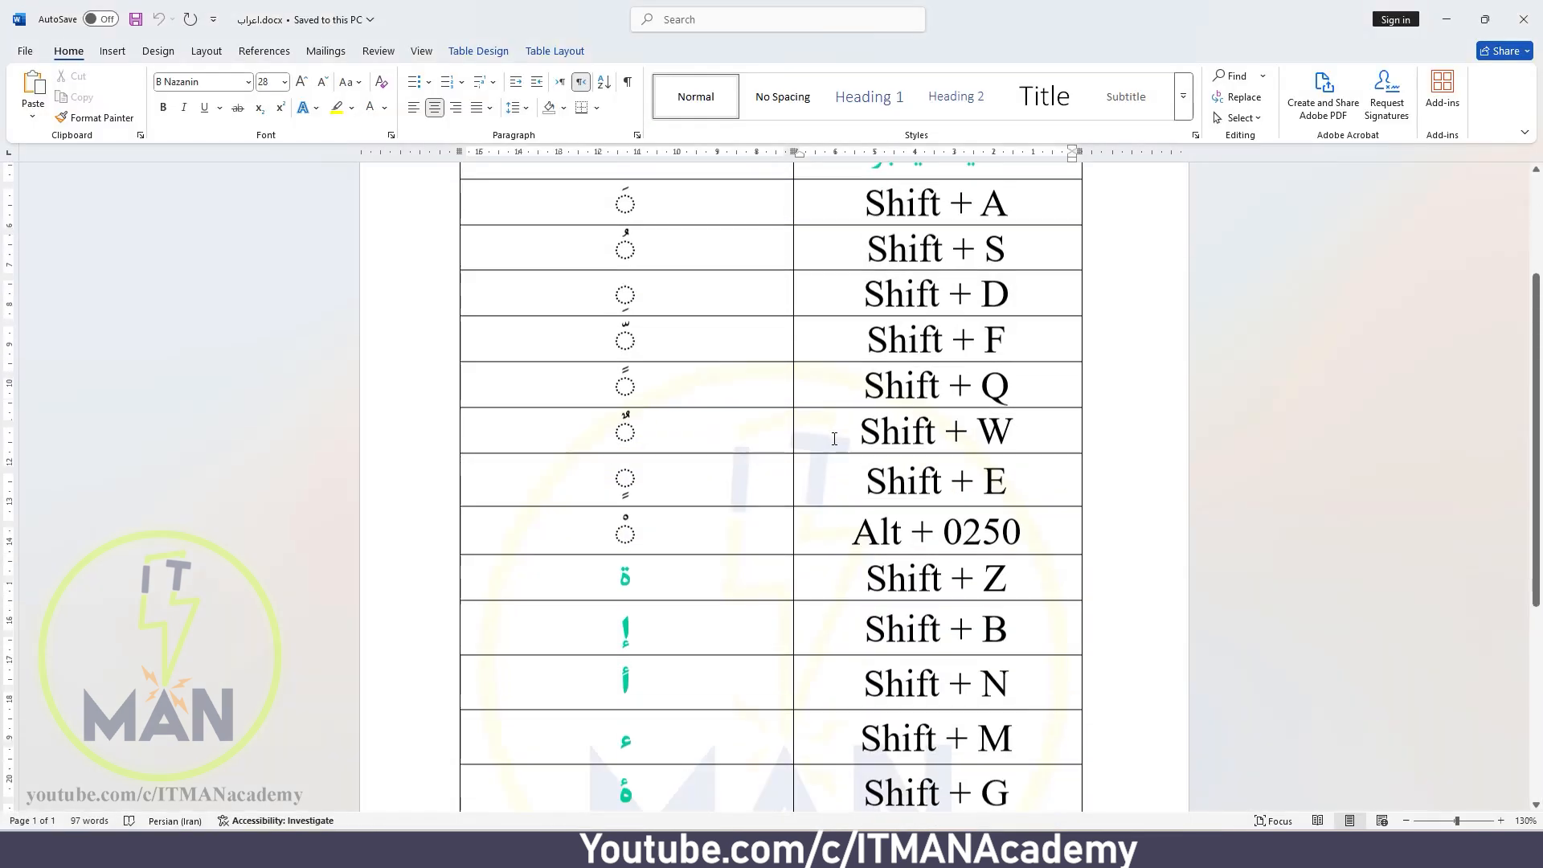
pyautogui.scroll(5, 833, 447)
pyautogui.scroll(1, 834, 446)
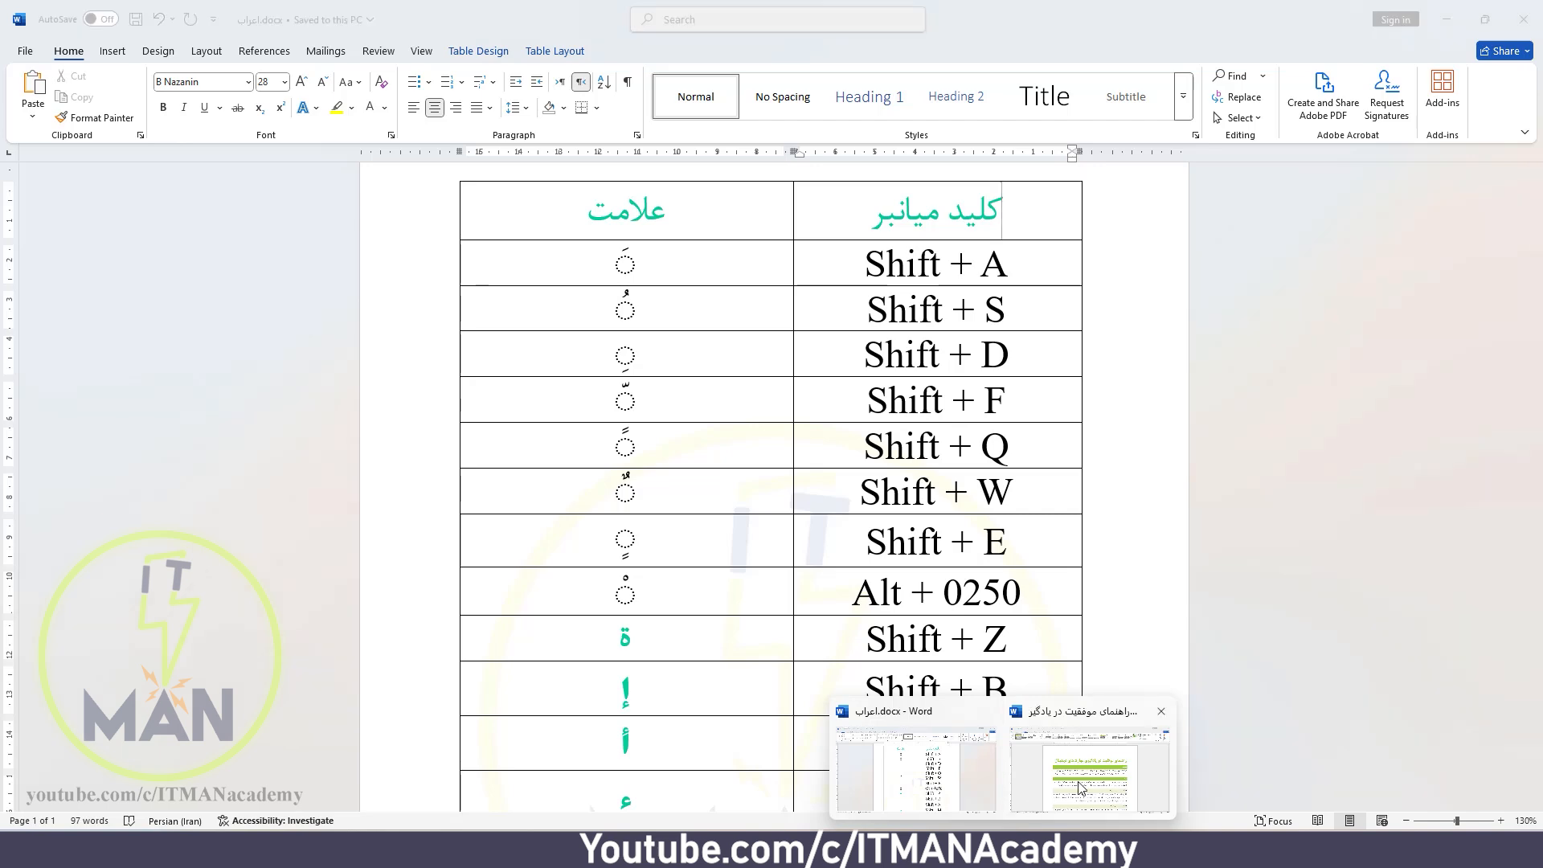
pyautogui.click(1093, 748)
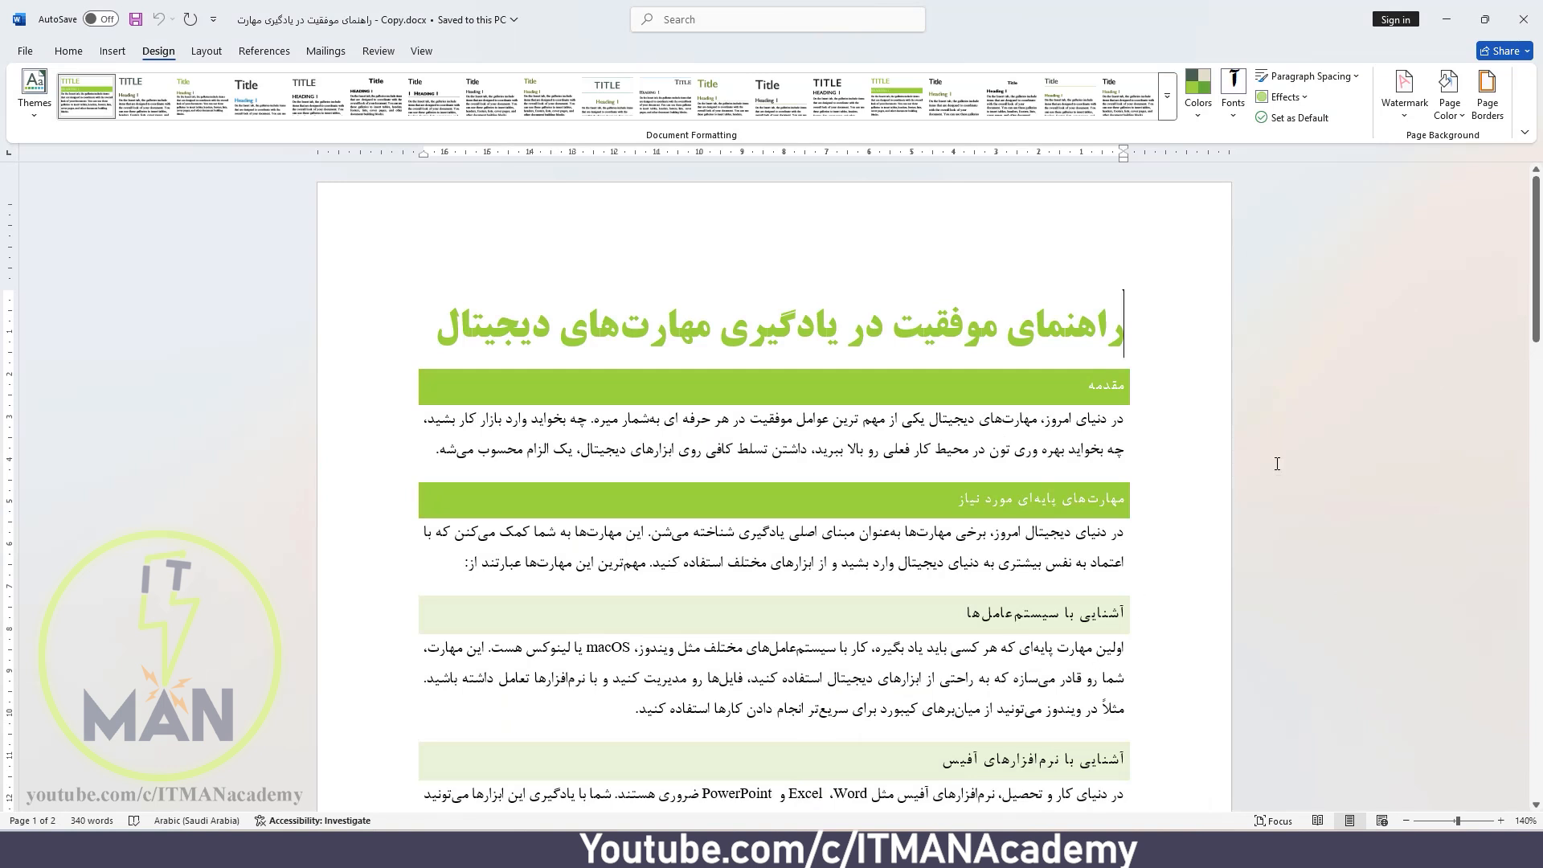
# - Apply the preset CONFIDENTIAL 1 watermark to the document and check it on the page
pyautogui.click(1415, 119)
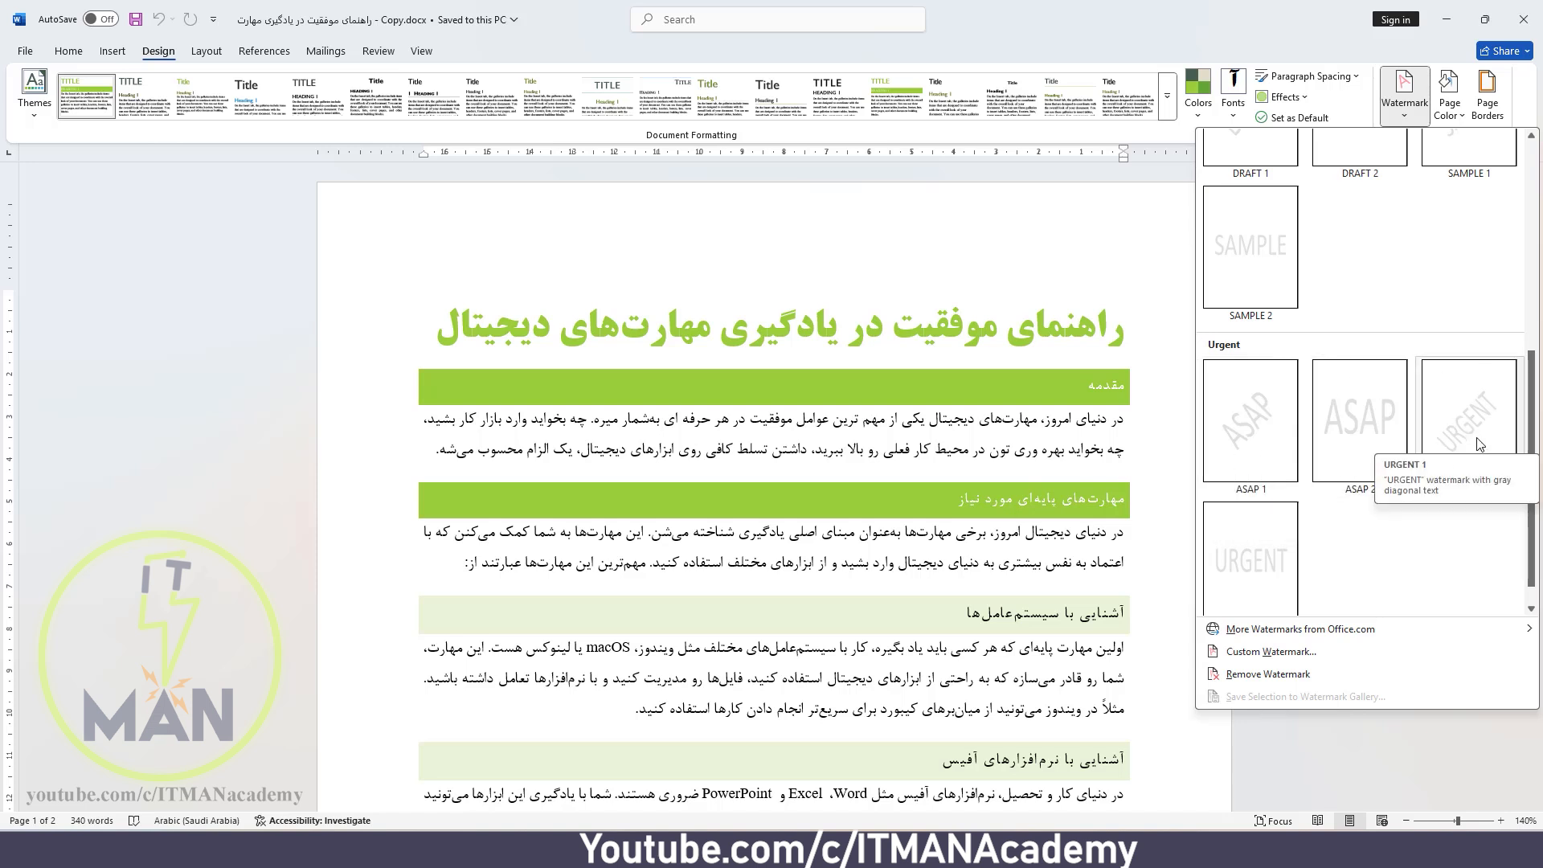
pyautogui.scroll(5, 1479, 444)
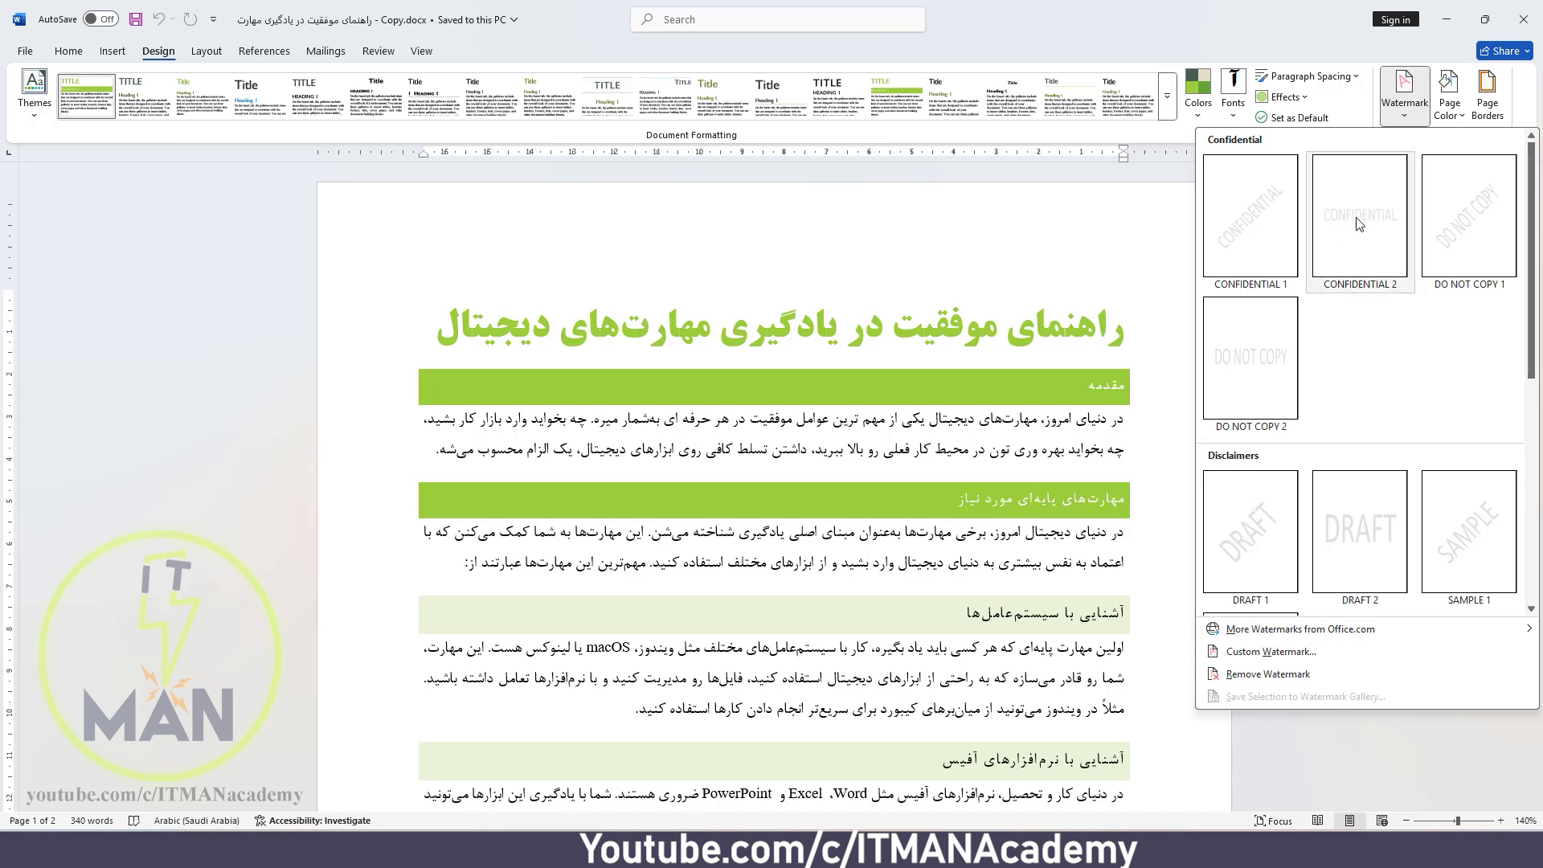
pyautogui.click(1232, 254)
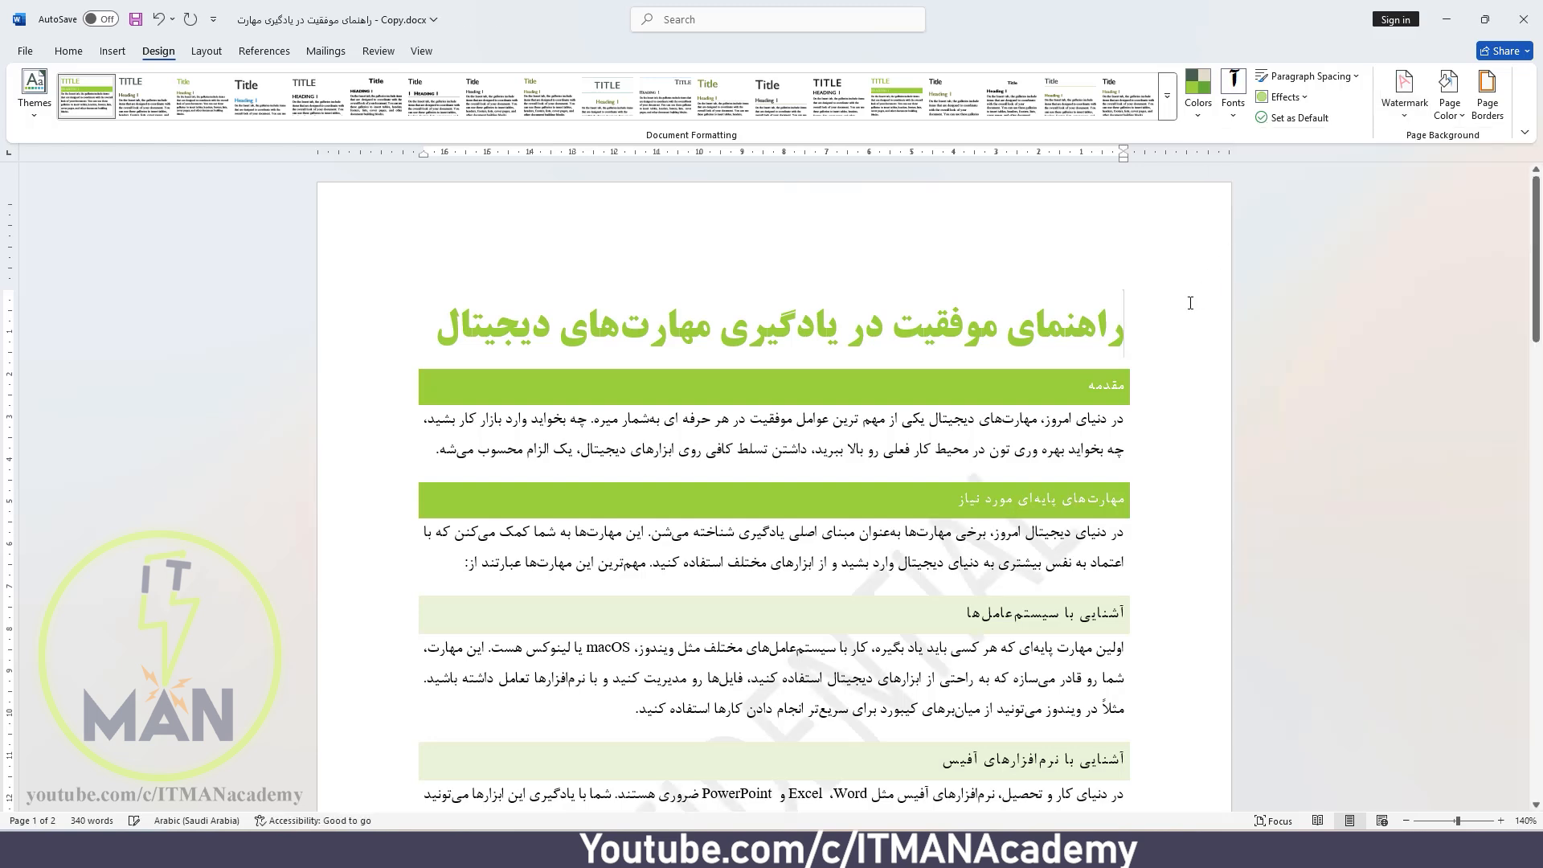
pyautogui.scroll(-3, 528, 663)
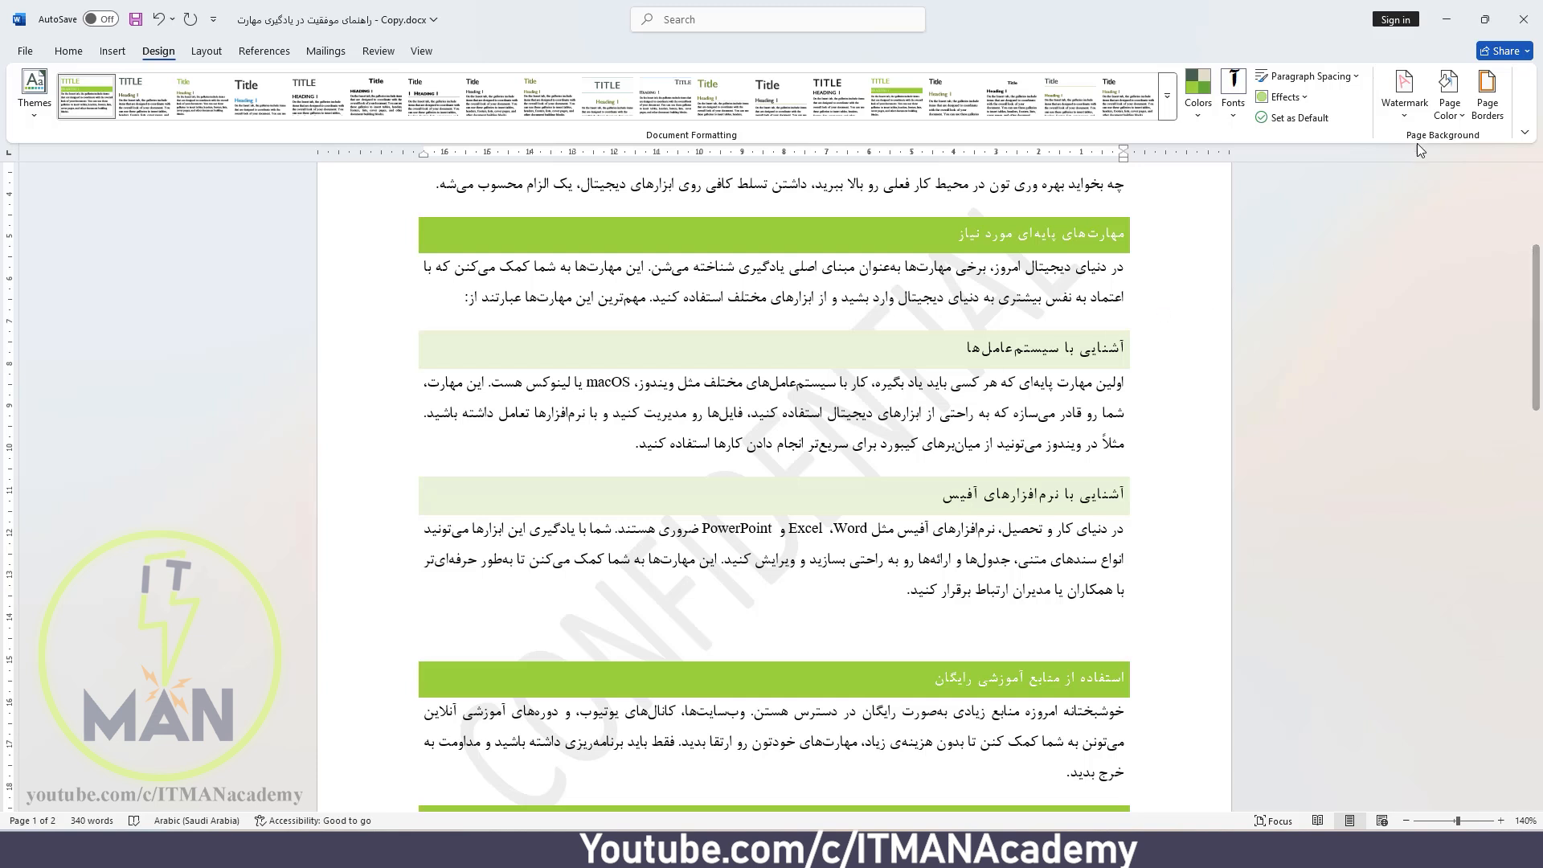
# - Remove the CONFIDENTIAL watermark by applying the No watermark option in the custom watermark settings, and close them
pyautogui.click(1449, 100)
pyautogui.click(1419, 119)
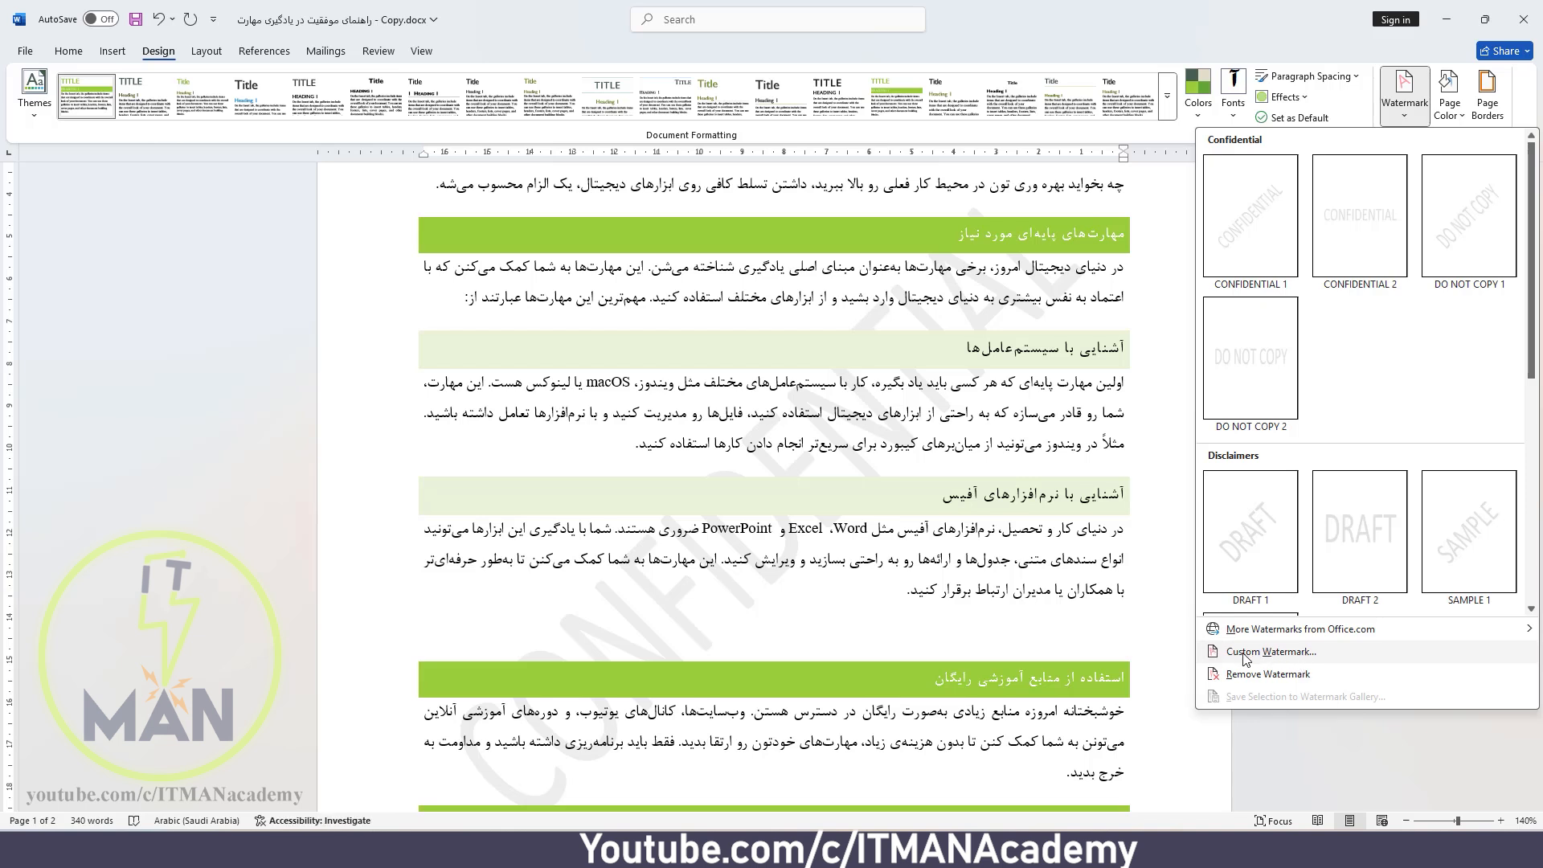
pyautogui.click(1277, 654)
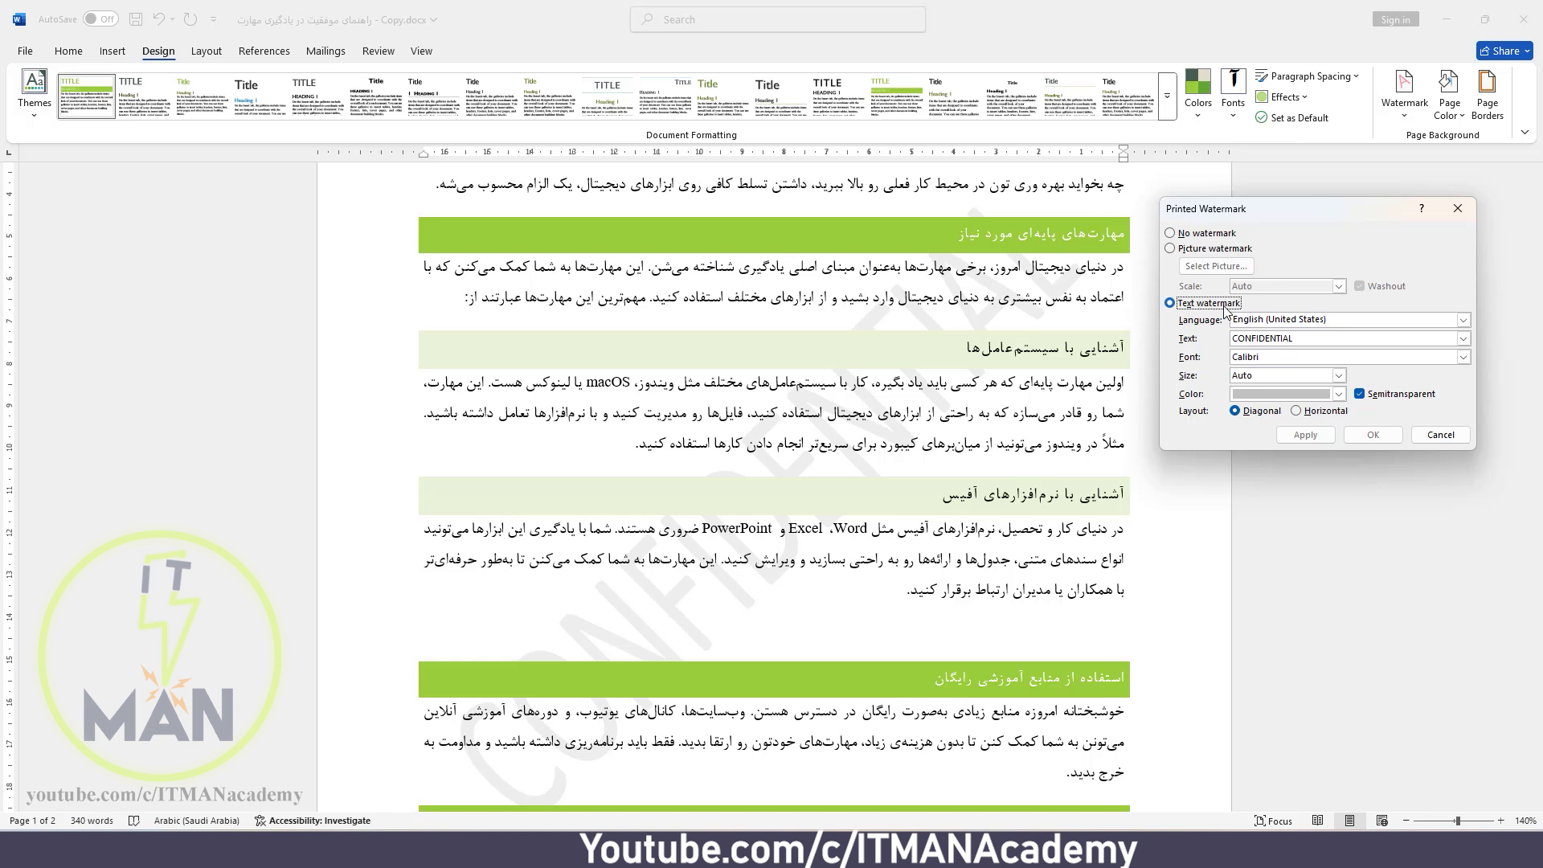
pyautogui.click(1203, 234)
pyautogui.click(1318, 430)
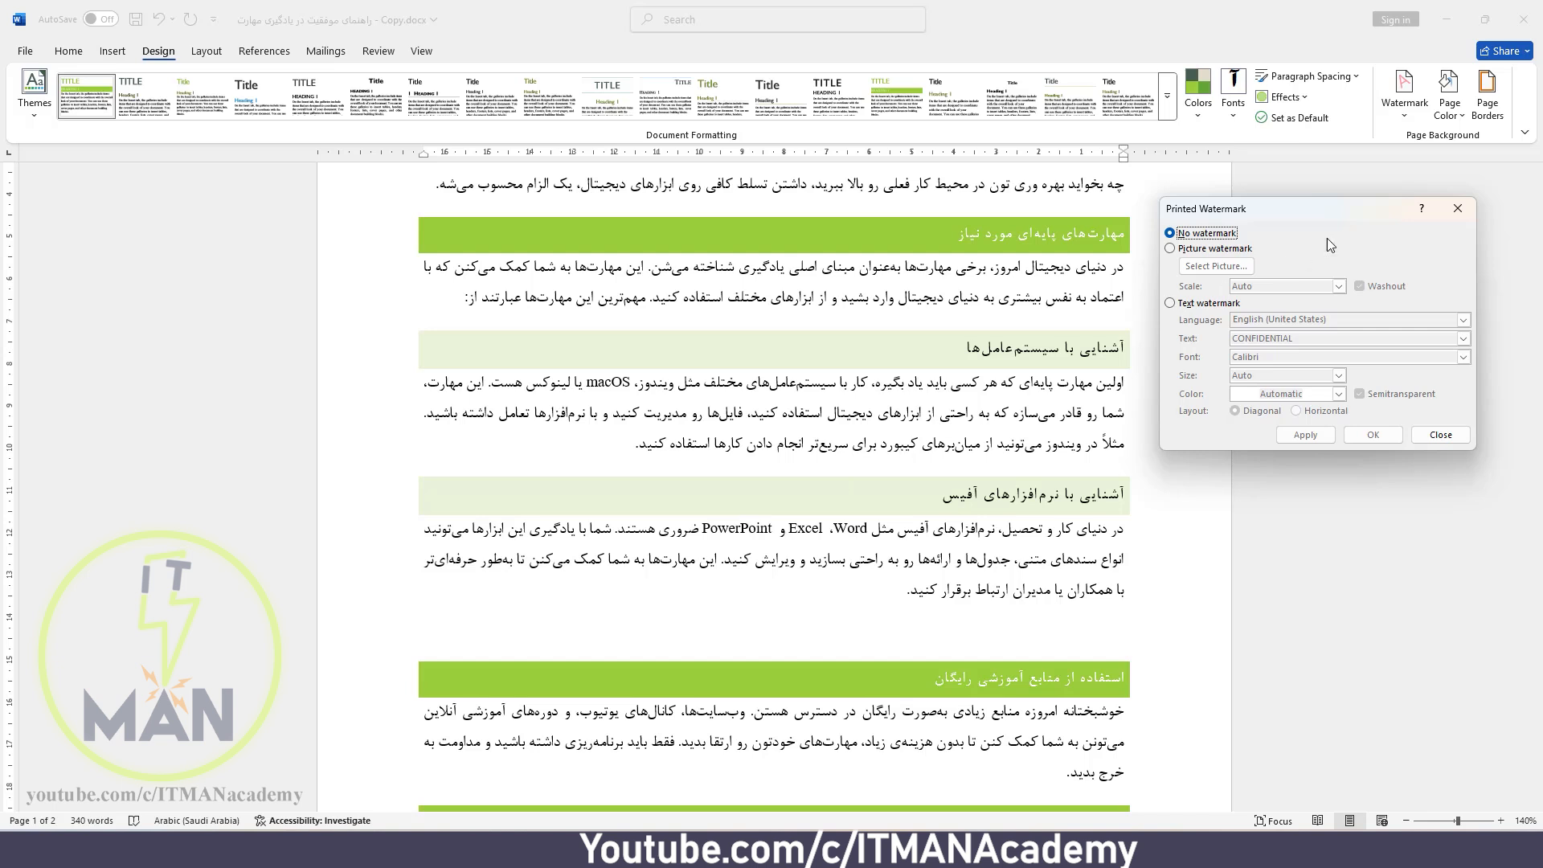
pyautogui.click(1457, 211)
# - Apply the preset DRAFT 1 watermark and remove it from the document again
pyautogui.click(1405, 90)
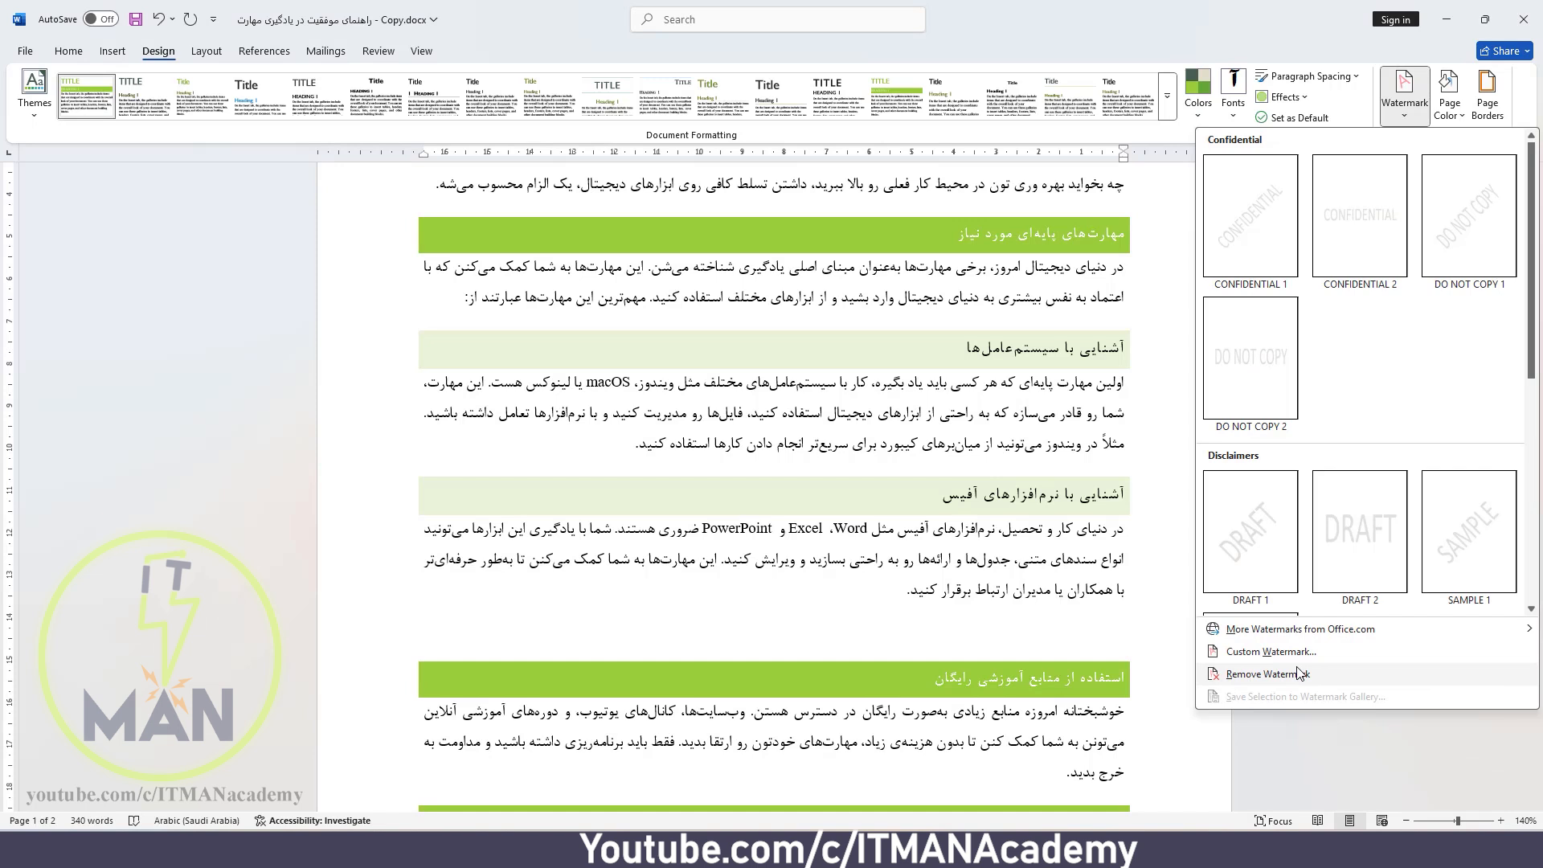
pyautogui.click(1250, 532)
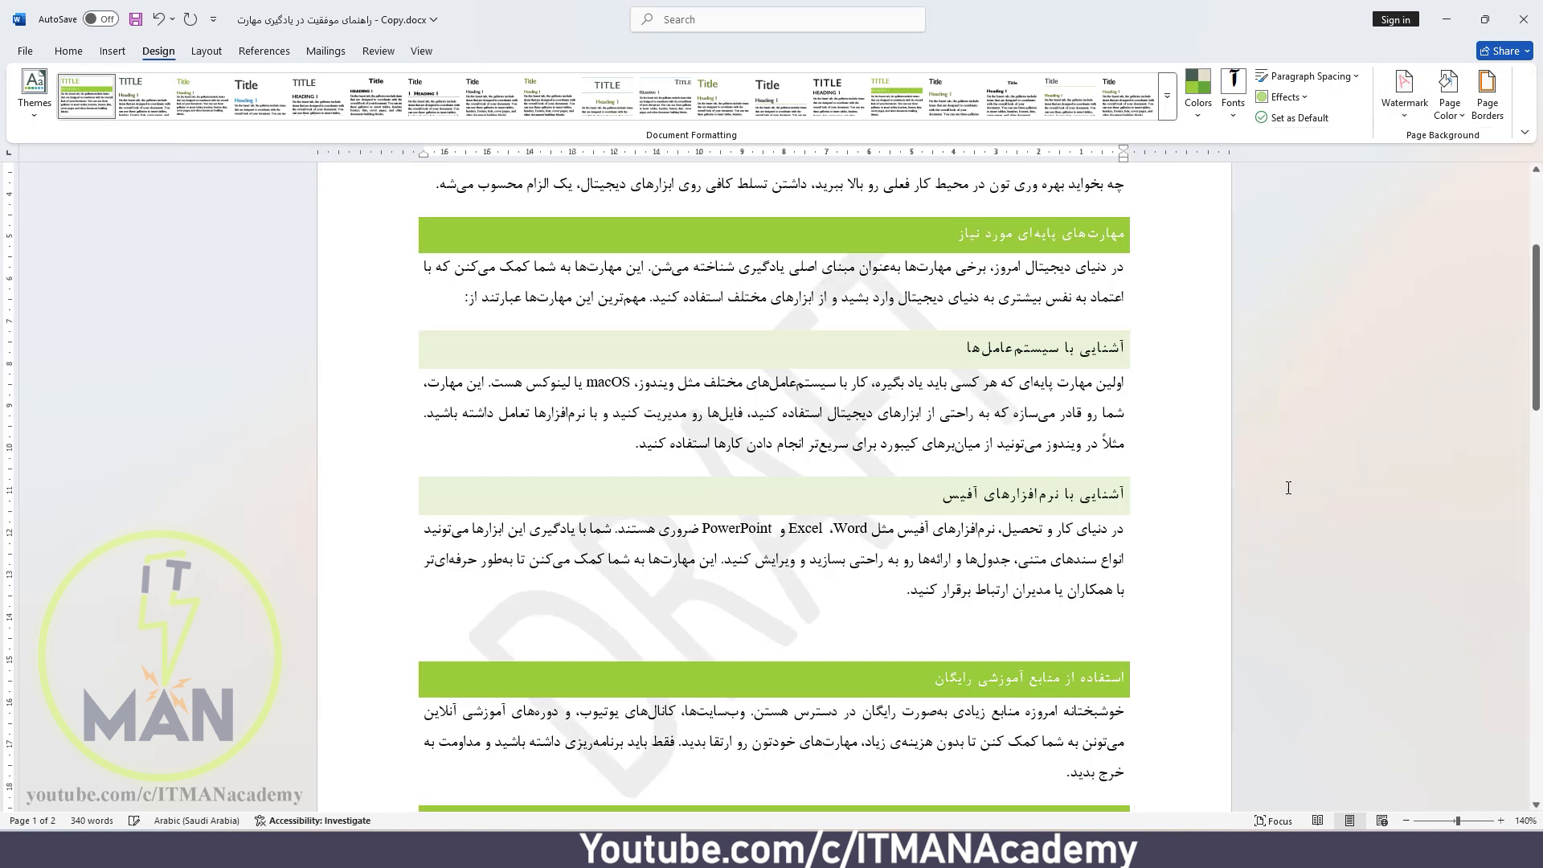
pyautogui.click(1408, 121)
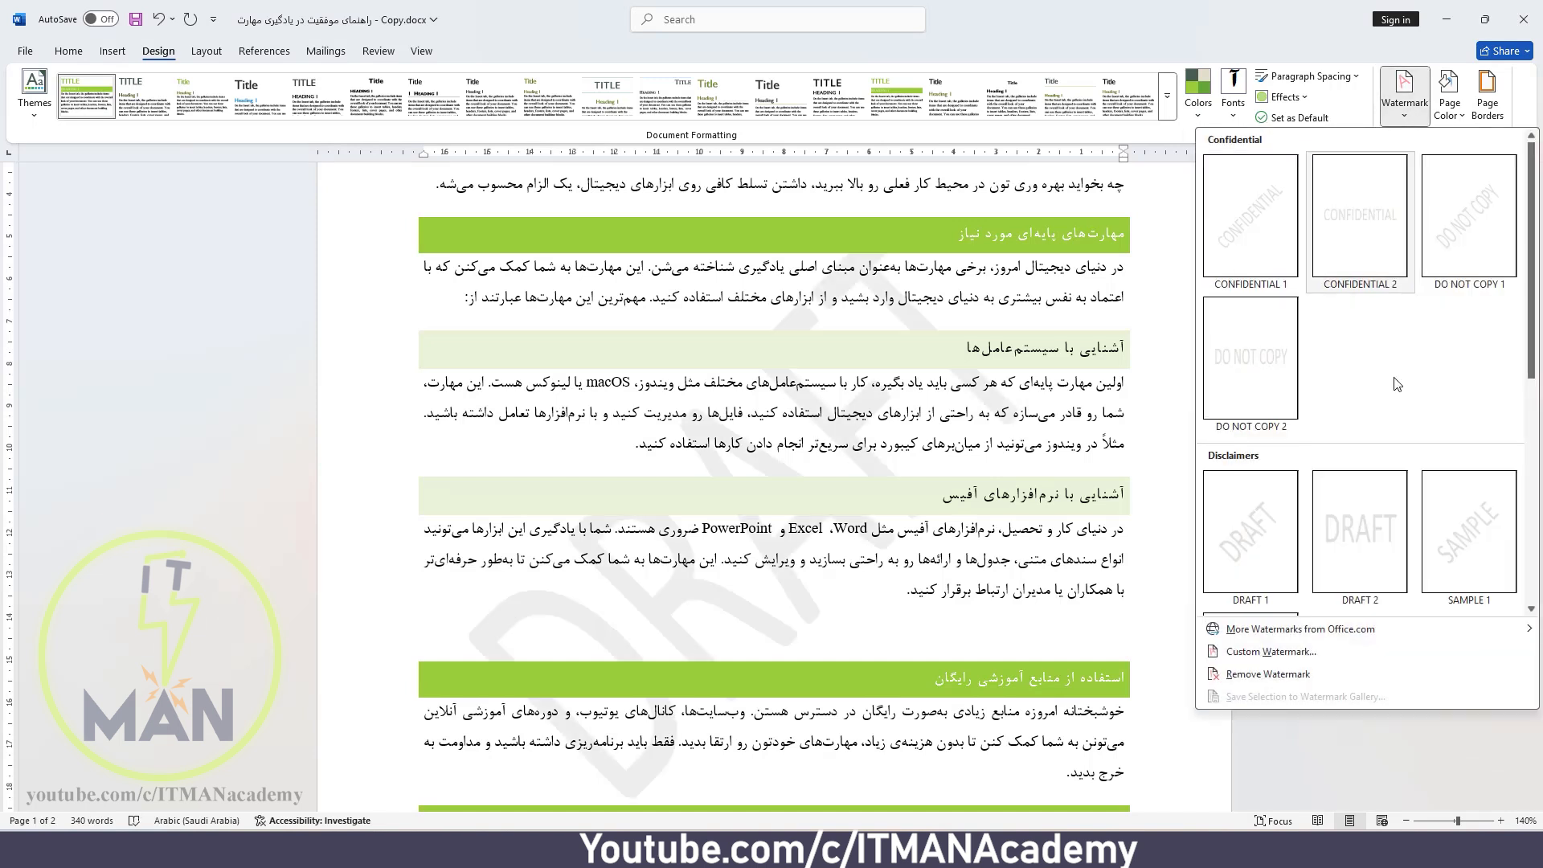
pyautogui.click(1275, 675)
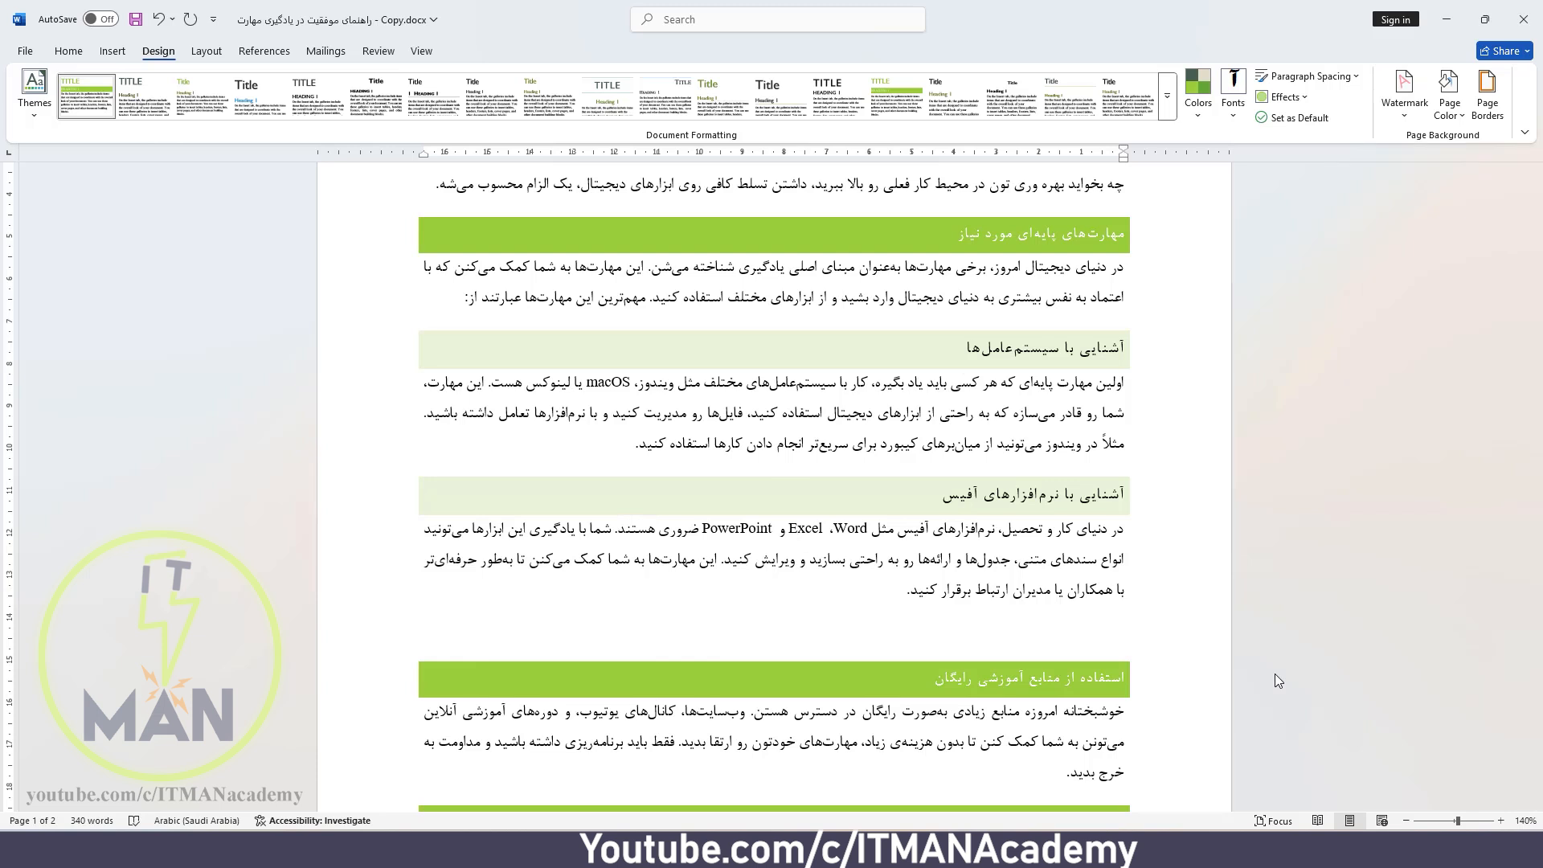
# - Apply a custom picture watermark using the file entire-video.png, with Auto scale and Washout
pyautogui.click(1405, 95)
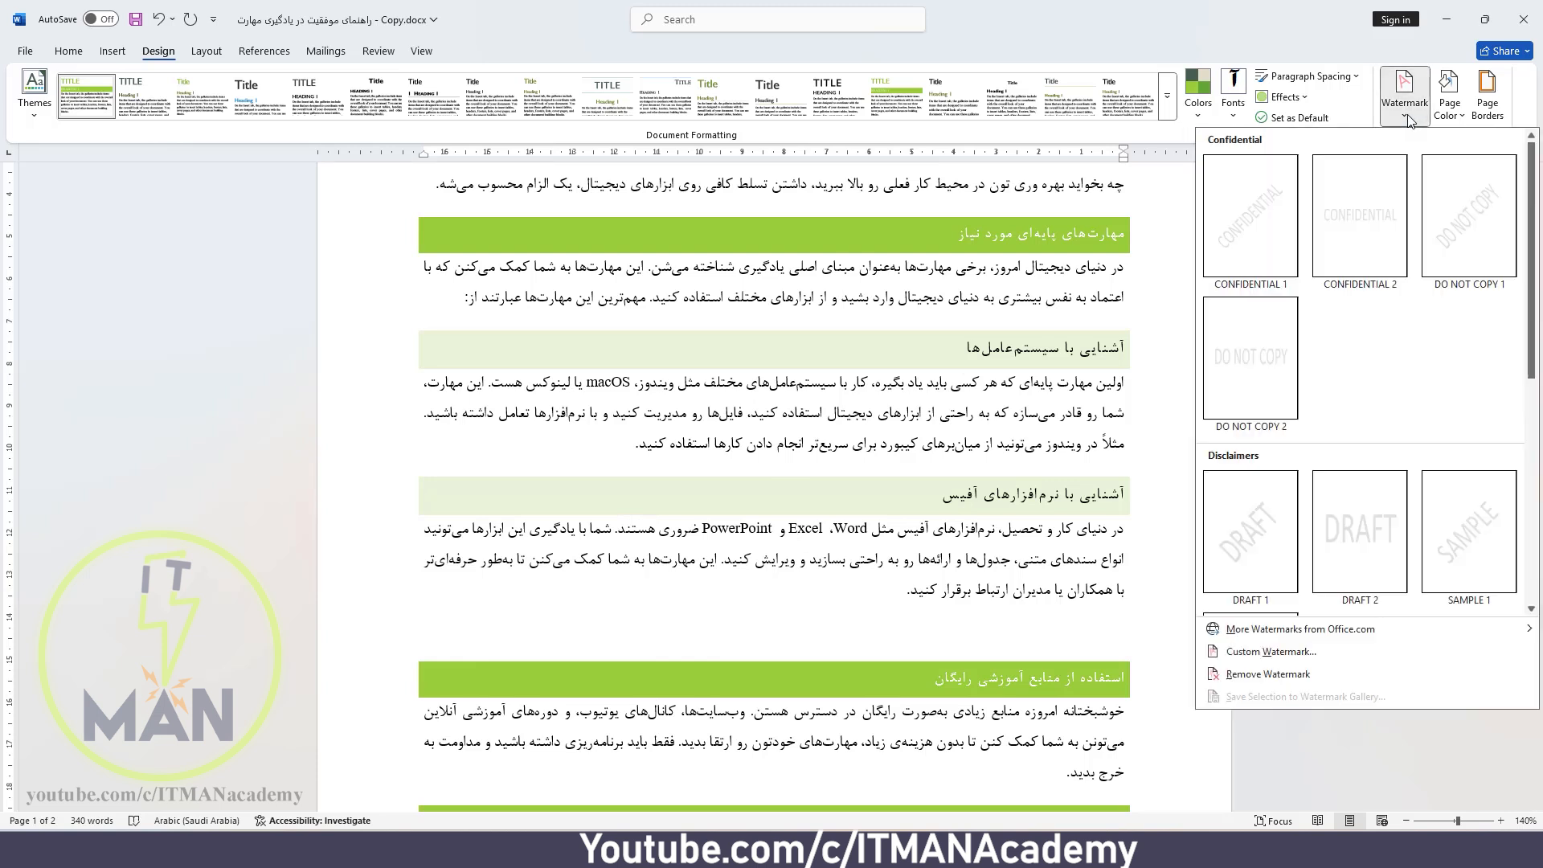
pyautogui.click(1294, 652)
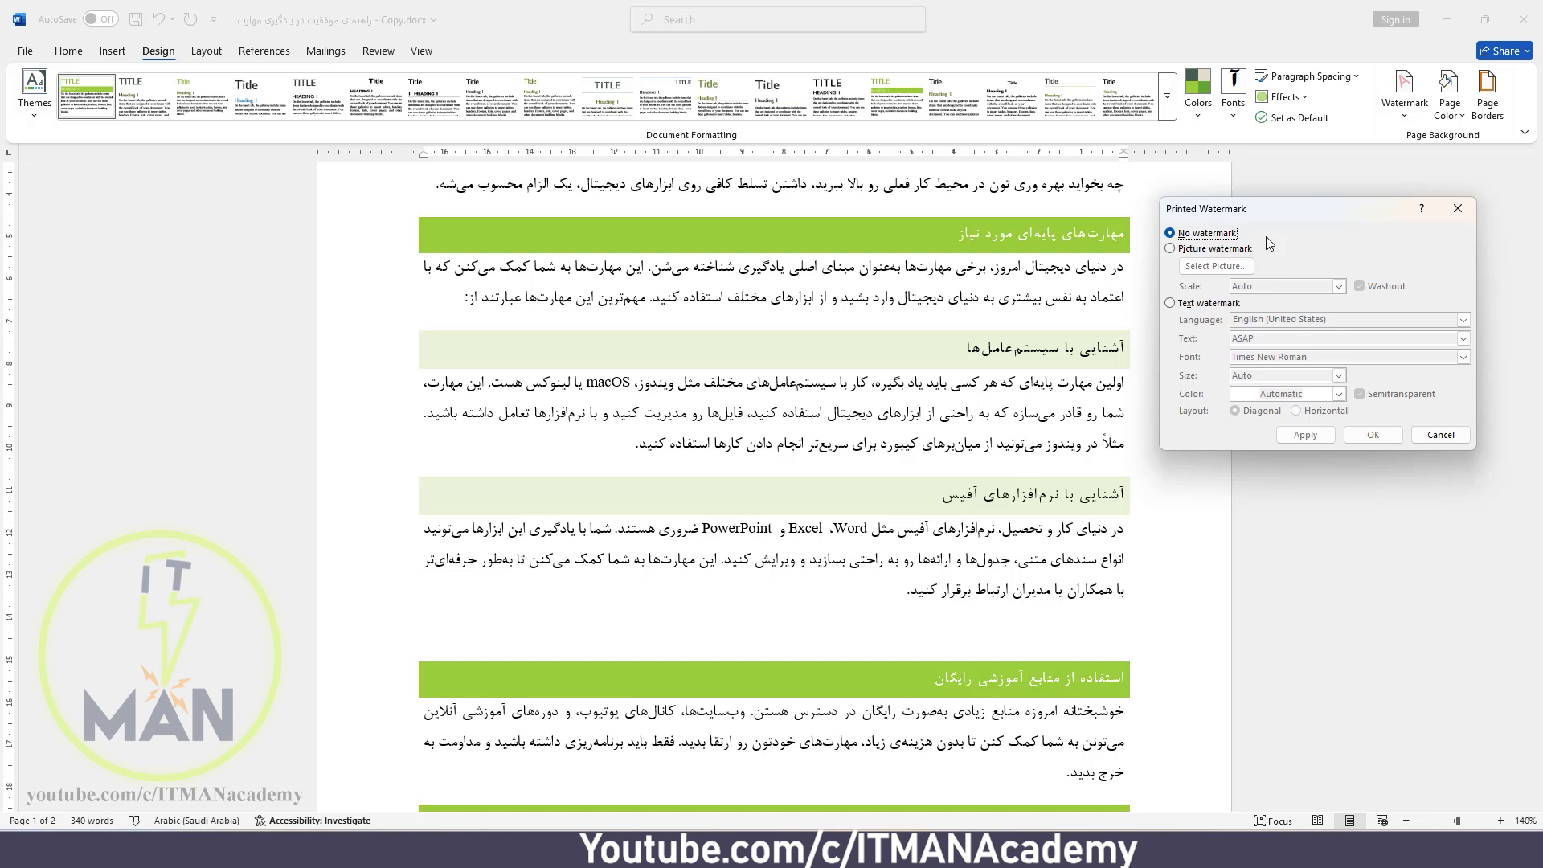
pyautogui.click(1227, 252)
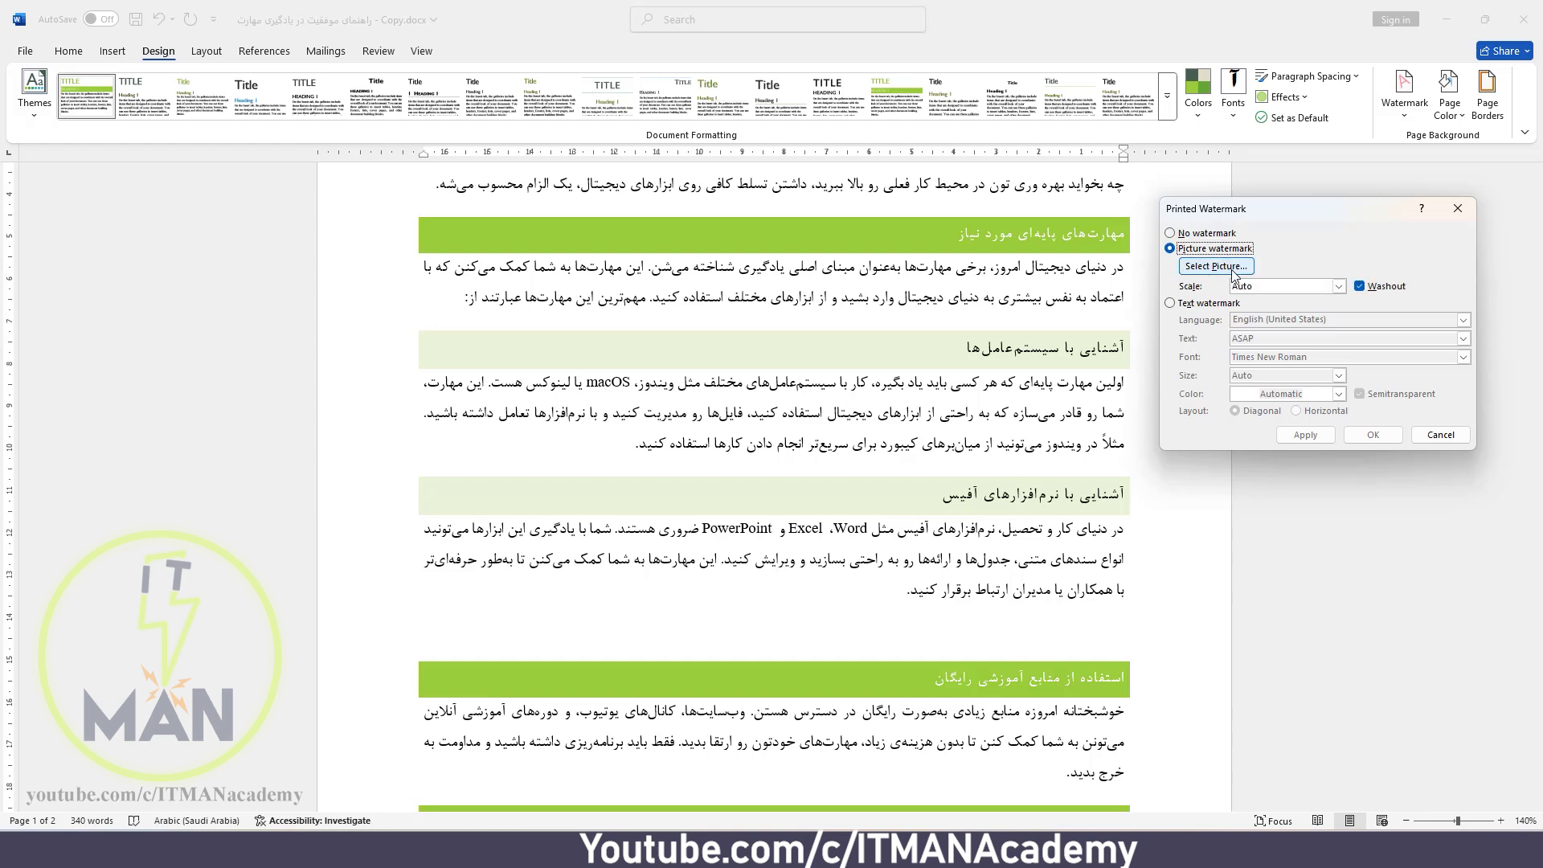
pyautogui.click(1233, 274)
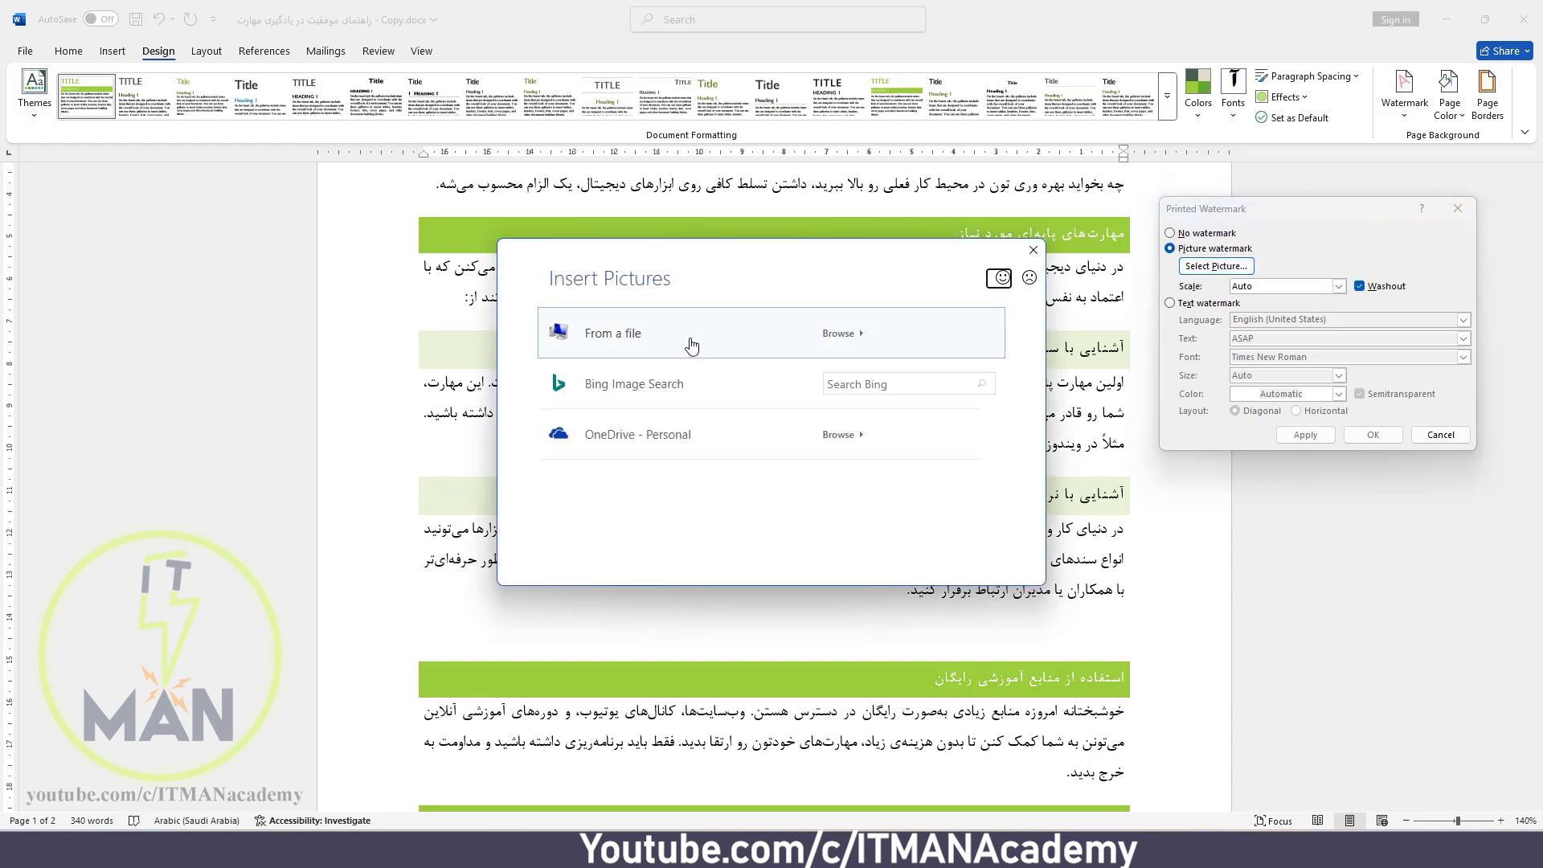
pyautogui.click(691, 346)
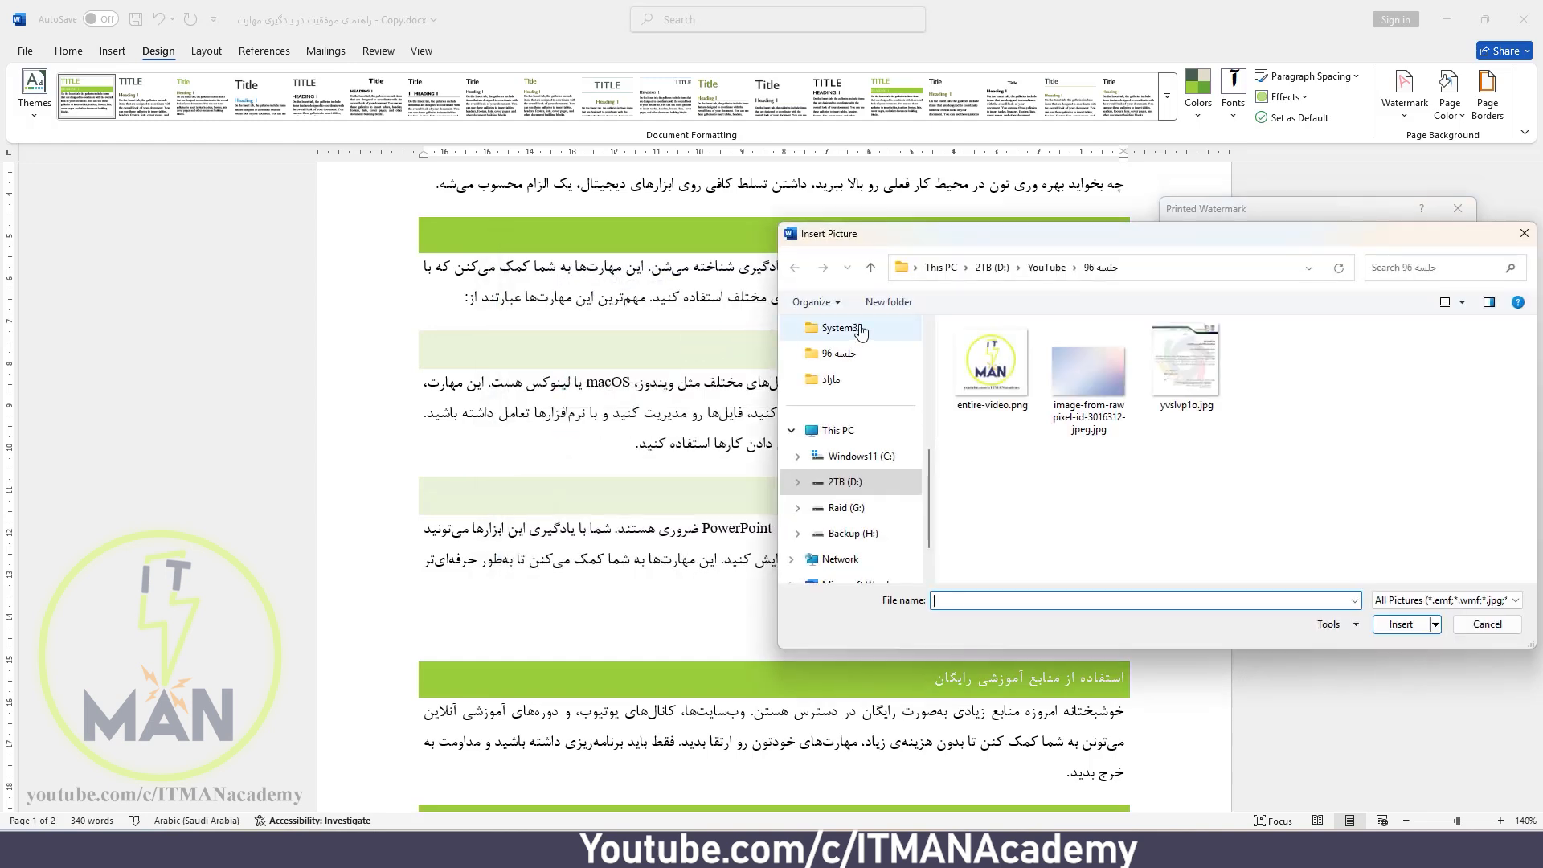
pyautogui.click(991, 340)
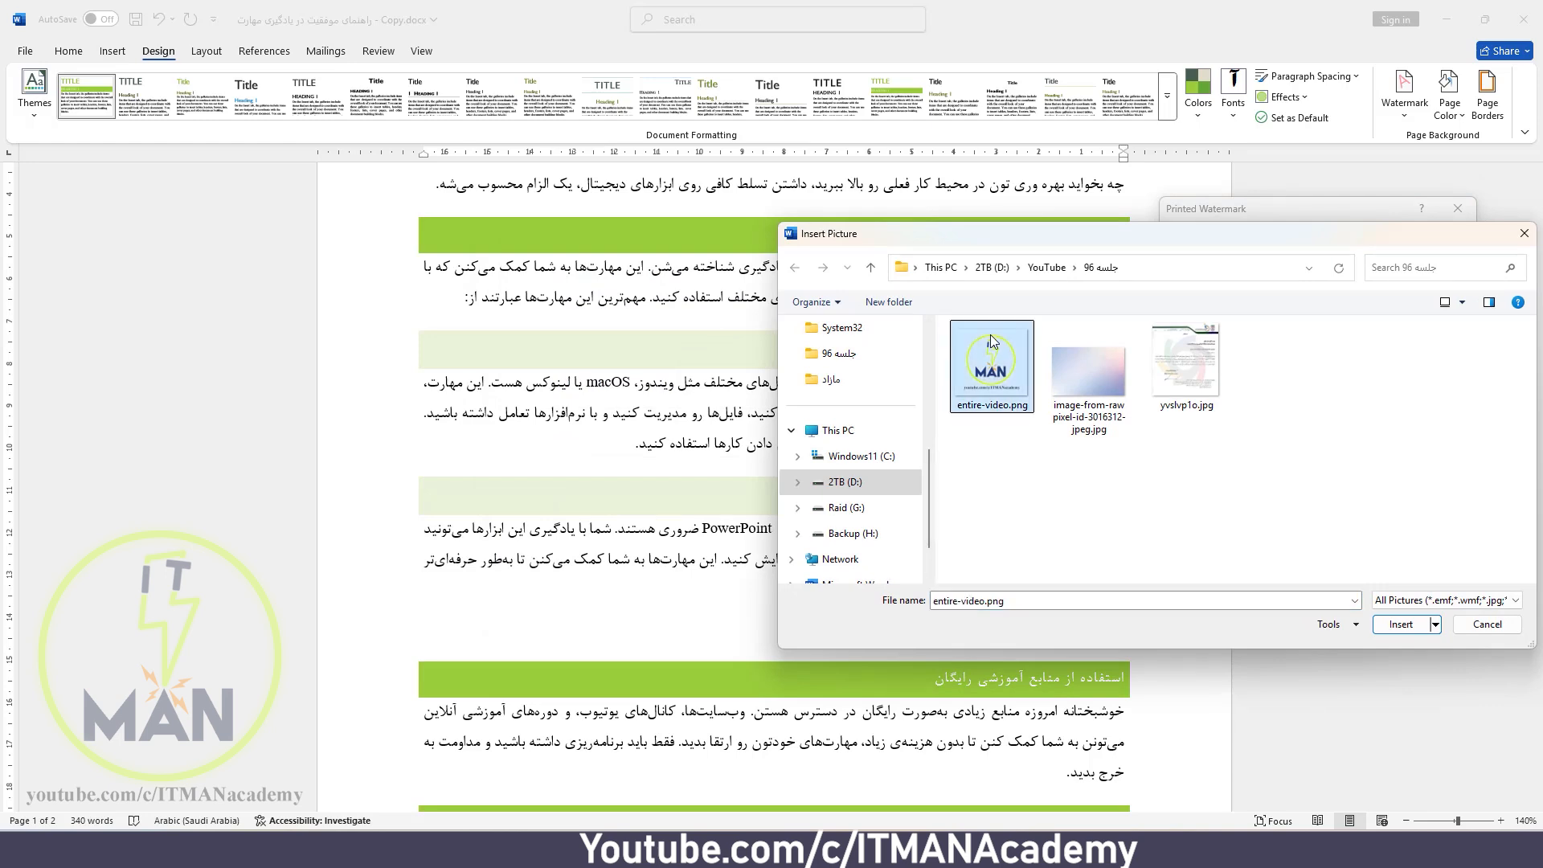
pyautogui.click(1401, 624)
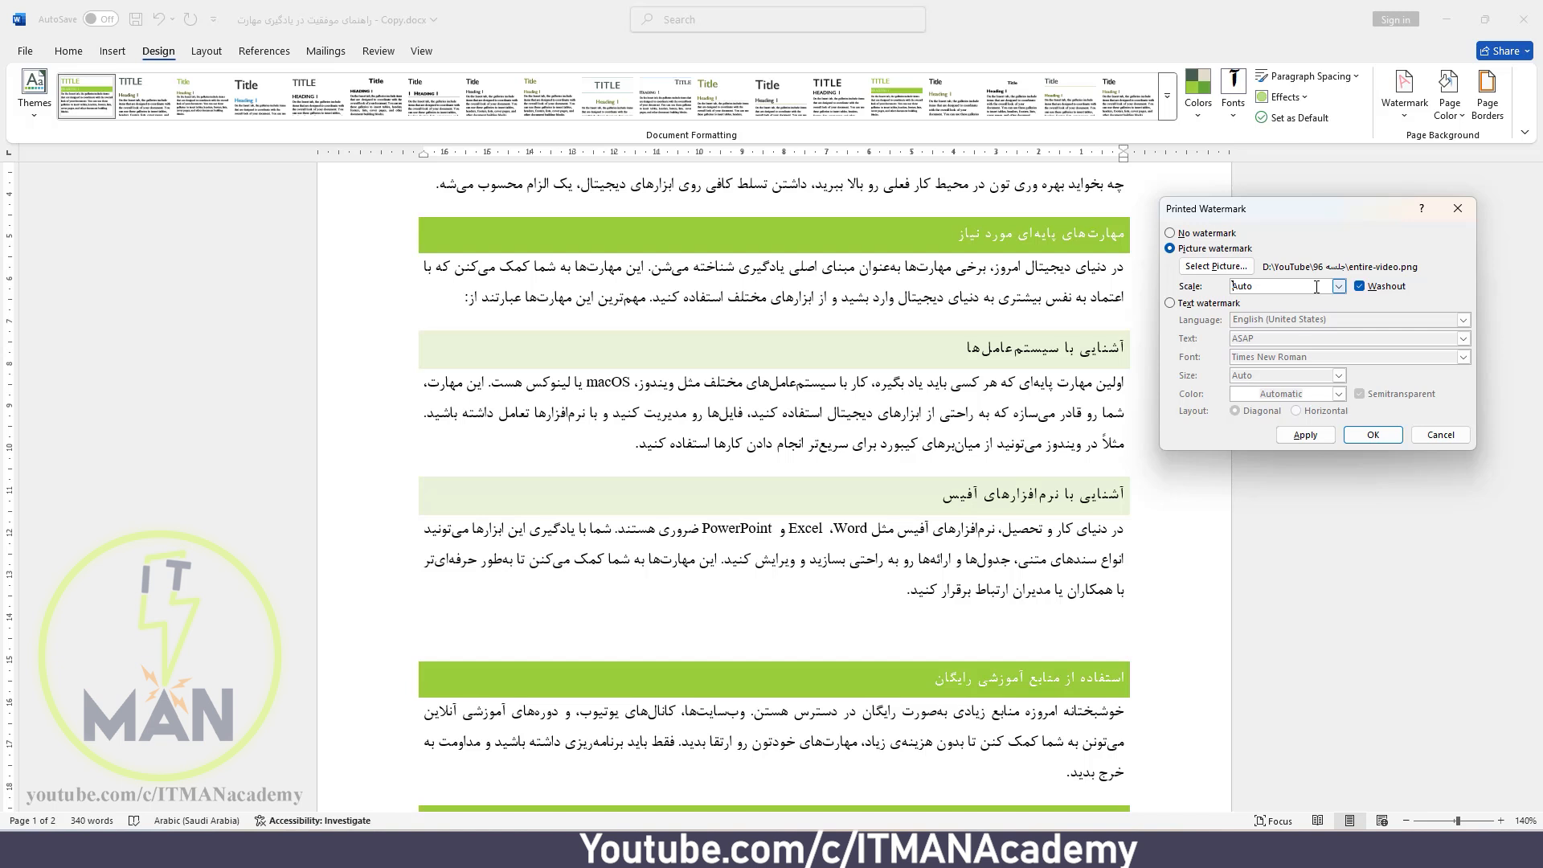
pyautogui.click(1304, 435)
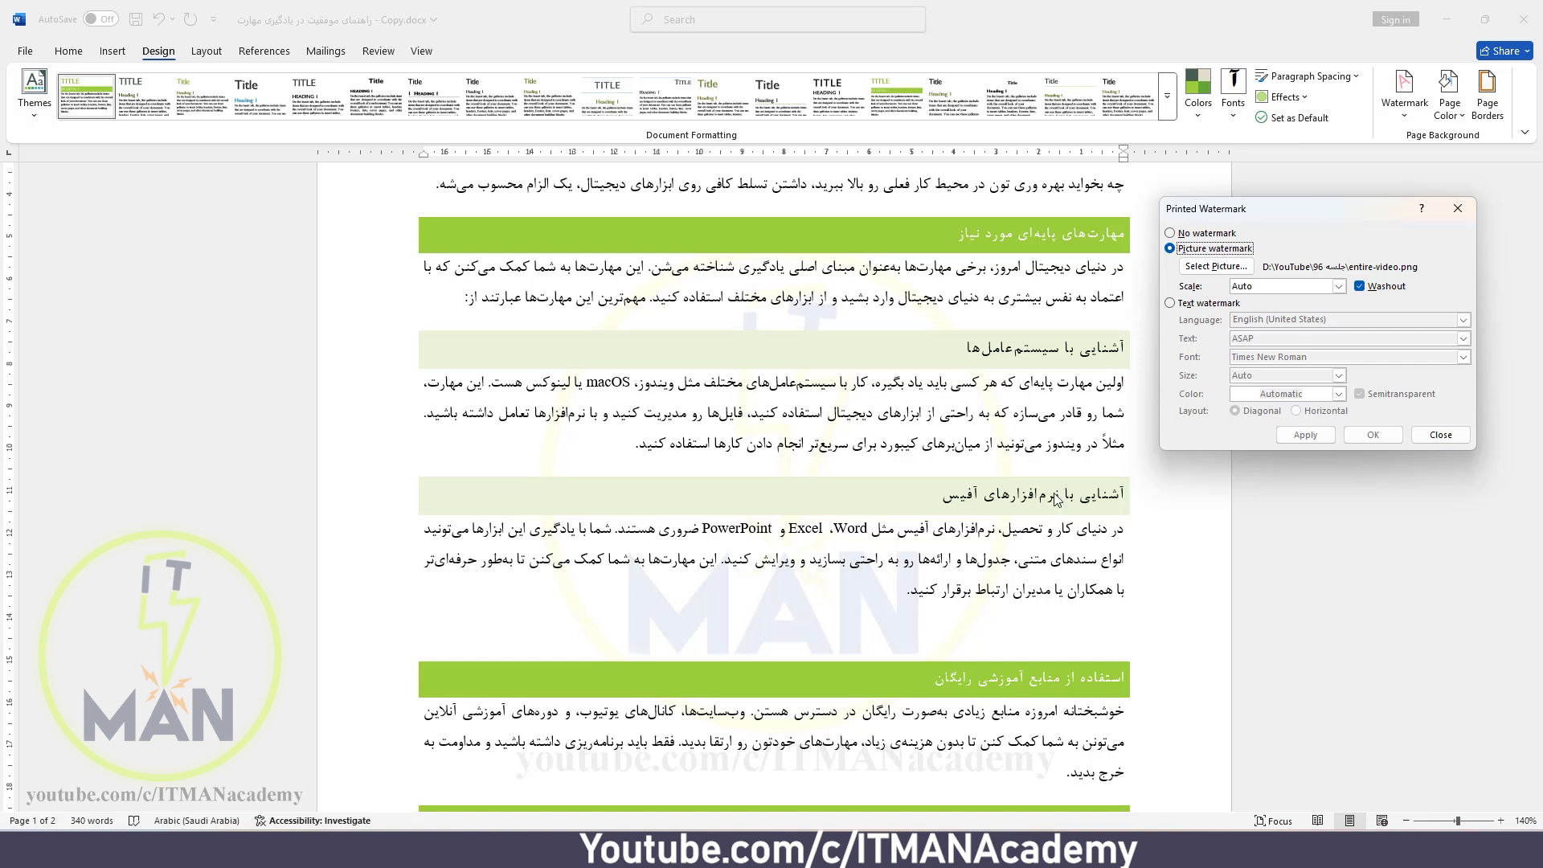
# - Check the scale choices for the picture watermark, and apply No watermark to remove the picture
pyautogui.click(1278, 286)
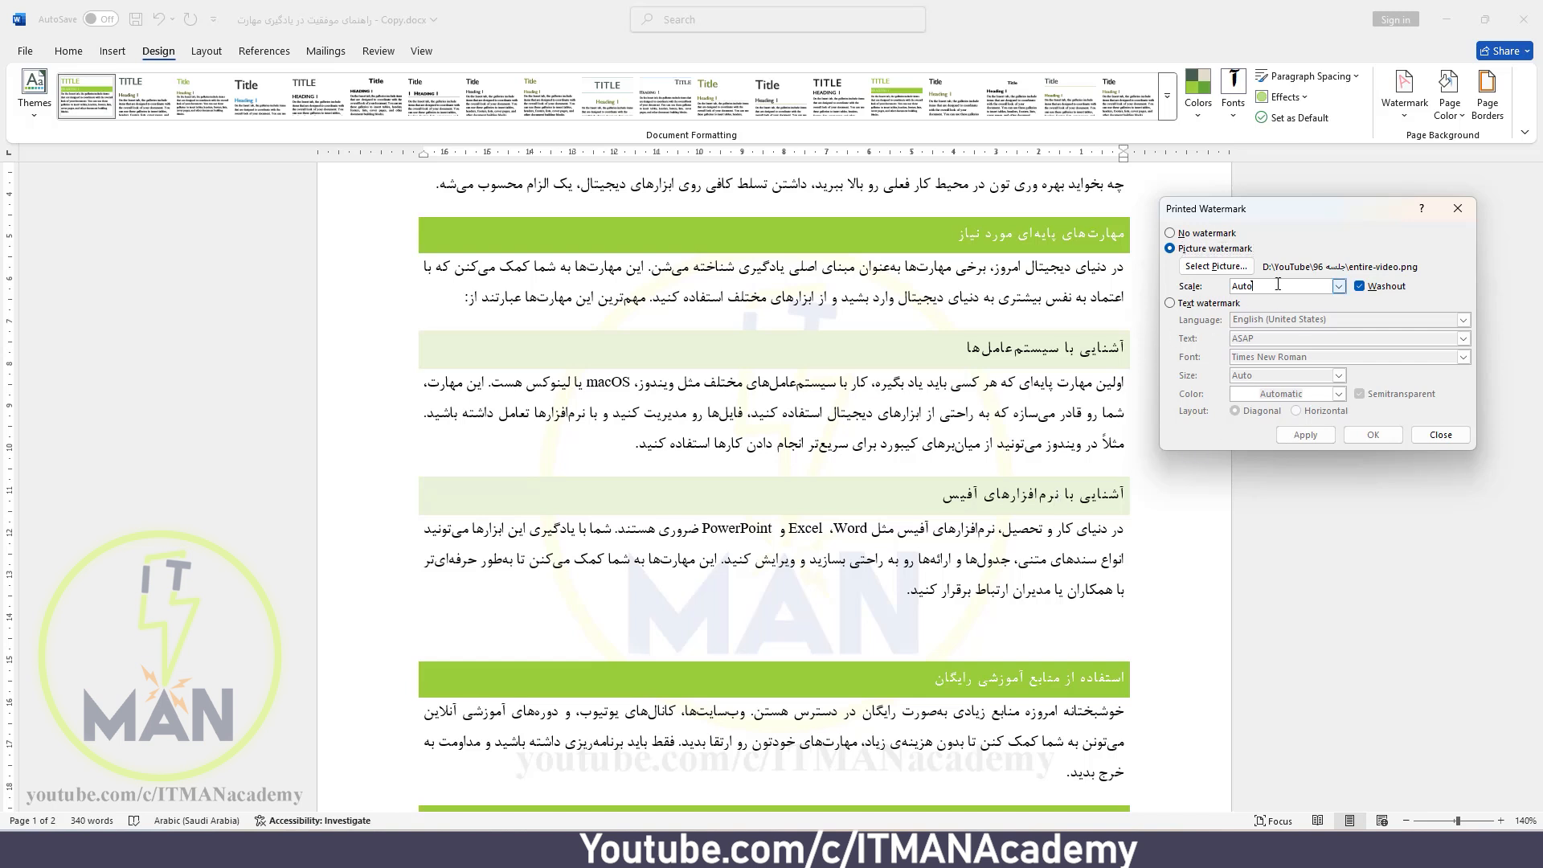
pyautogui.click(1338, 287)
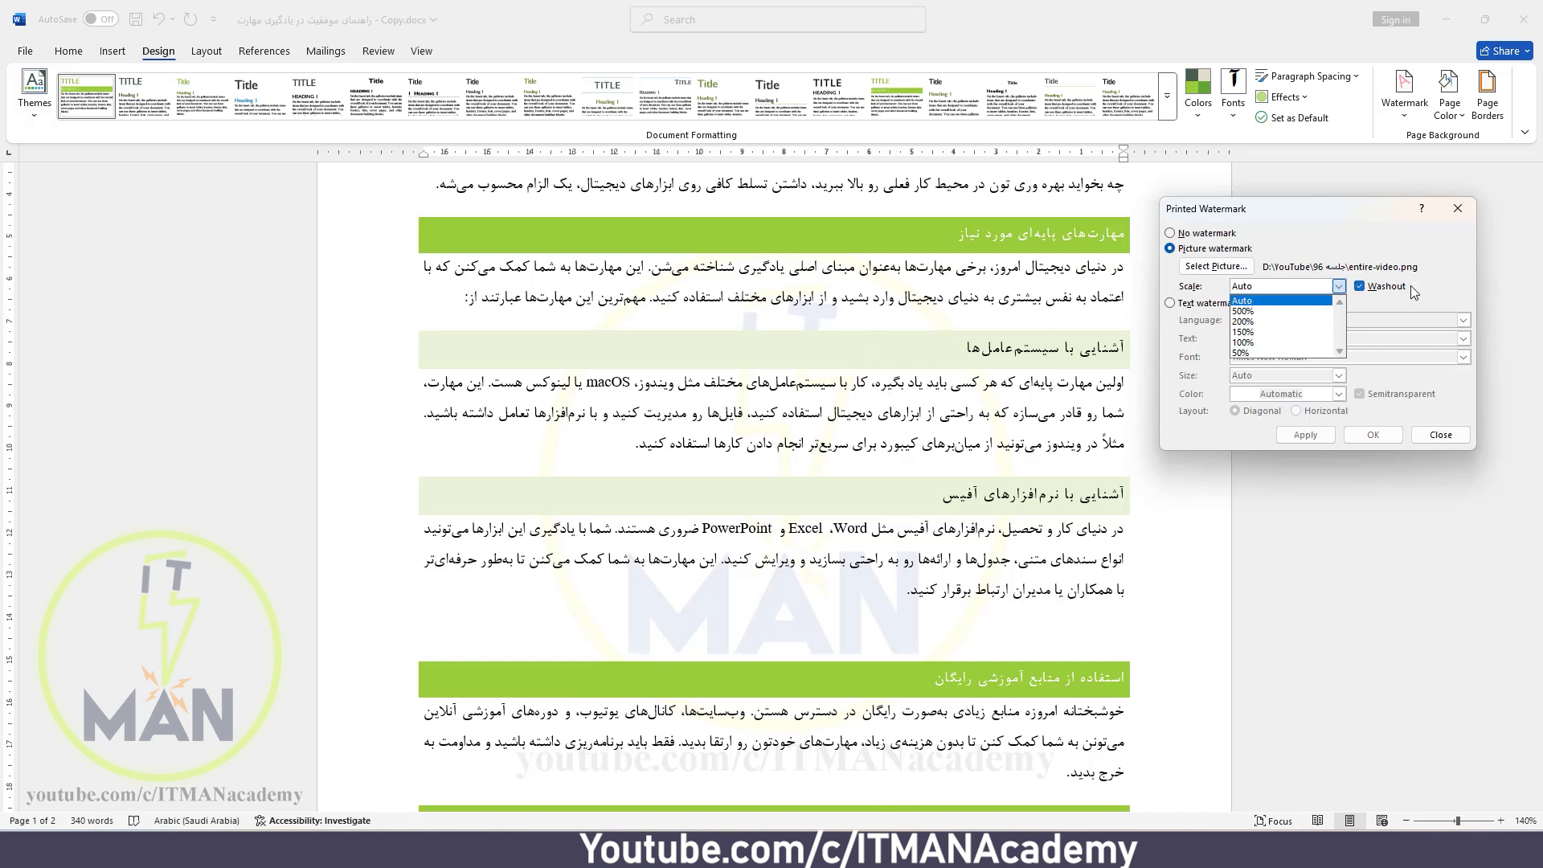
pyautogui.click(1430, 287)
pyautogui.click(1170, 233)
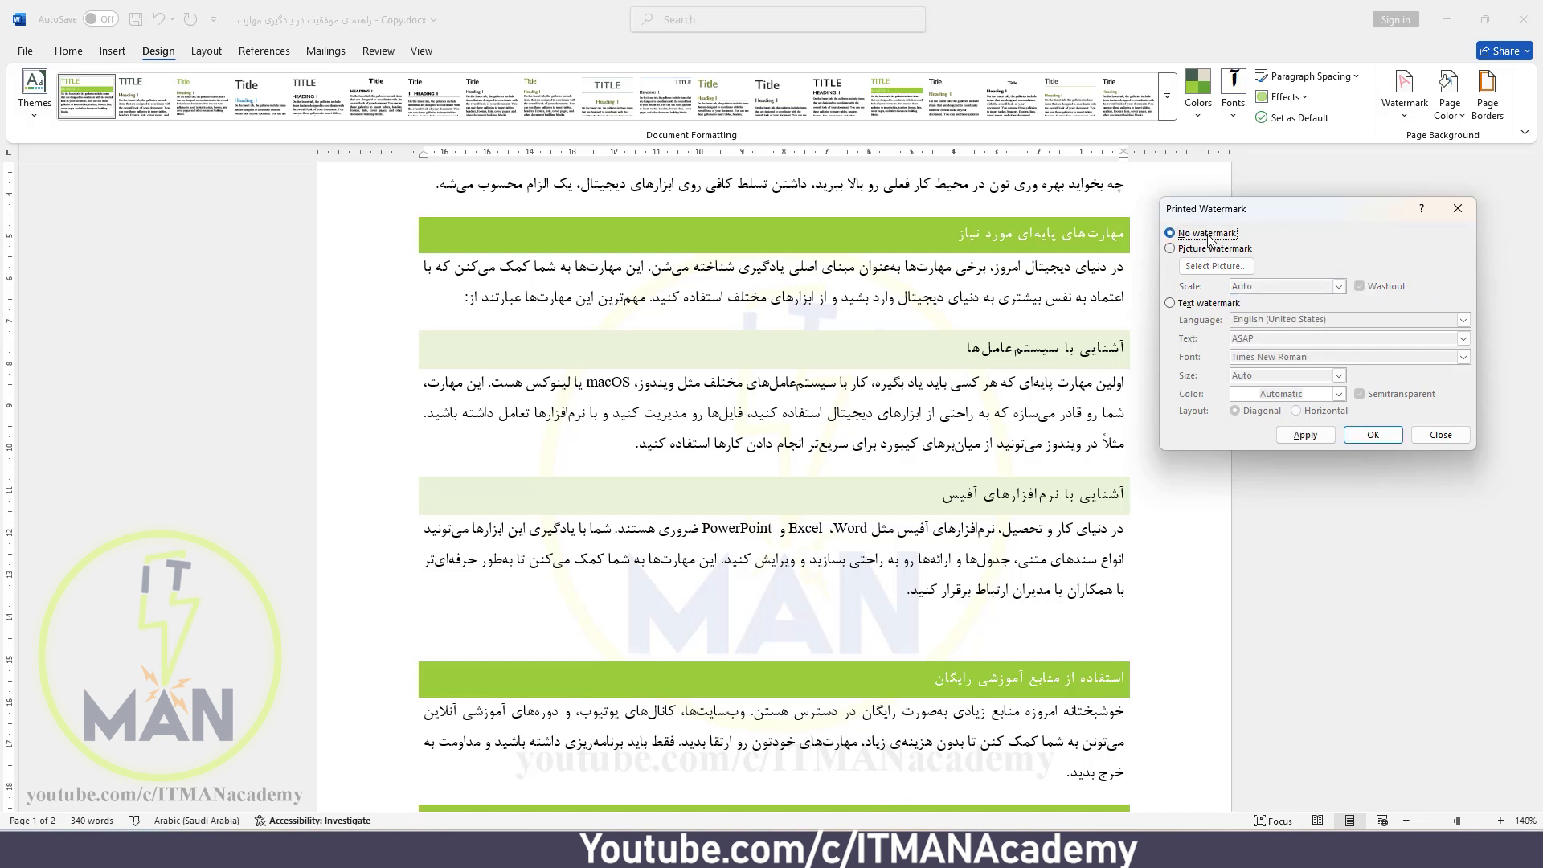
pyautogui.click(1305, 434)
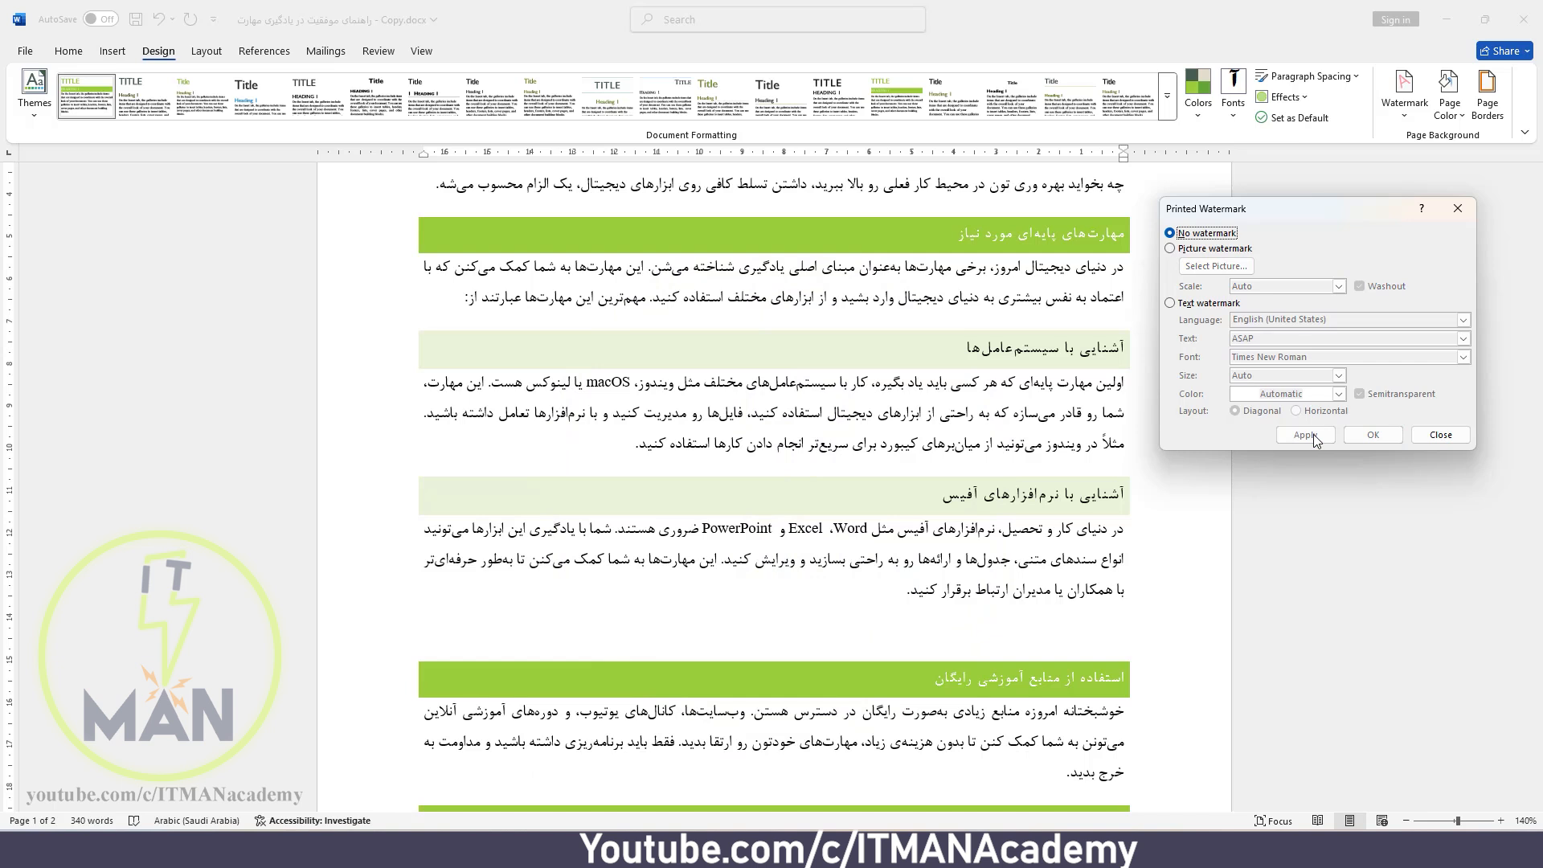
# - Switch the custom watermark to a text watermark in Persian (Iran), and check its ready-made Persian texts
pyautogui.click(1225, 303)
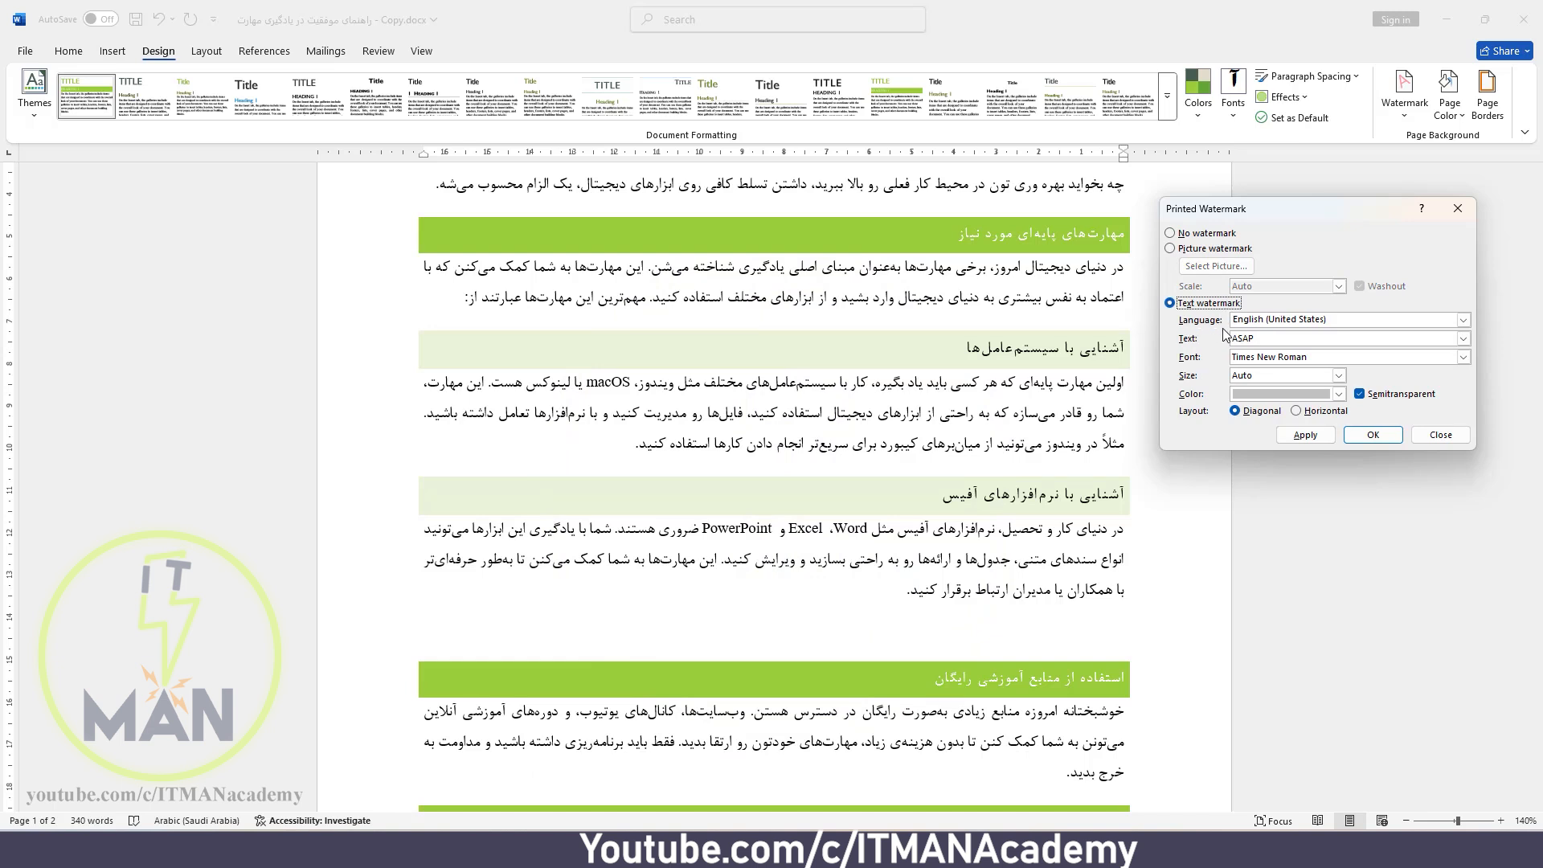
pyautogui.click(1259, 321)
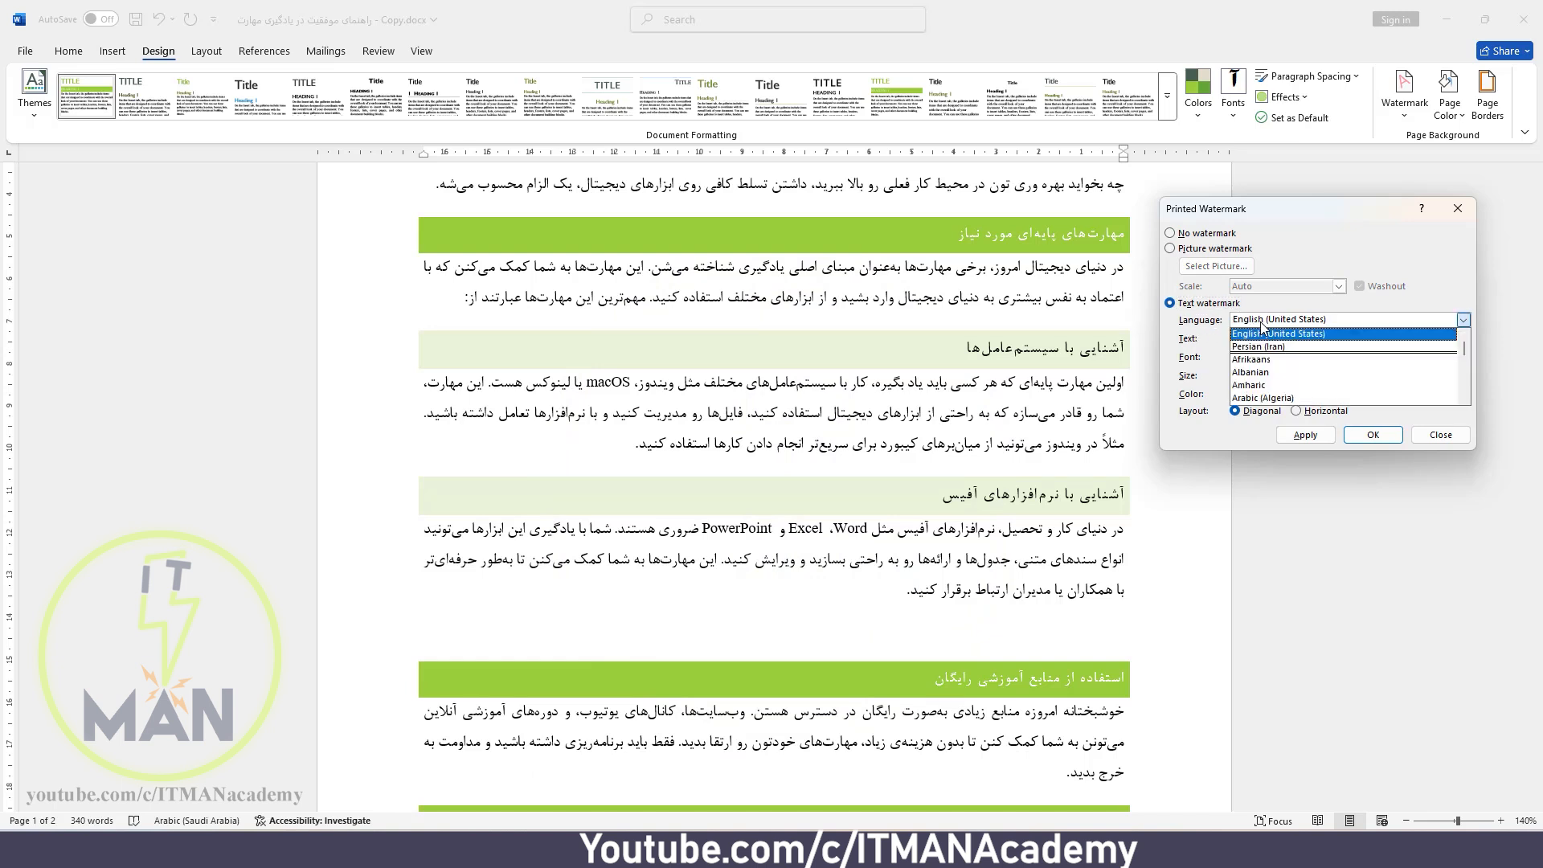
pyautogui.click(1258, 347)
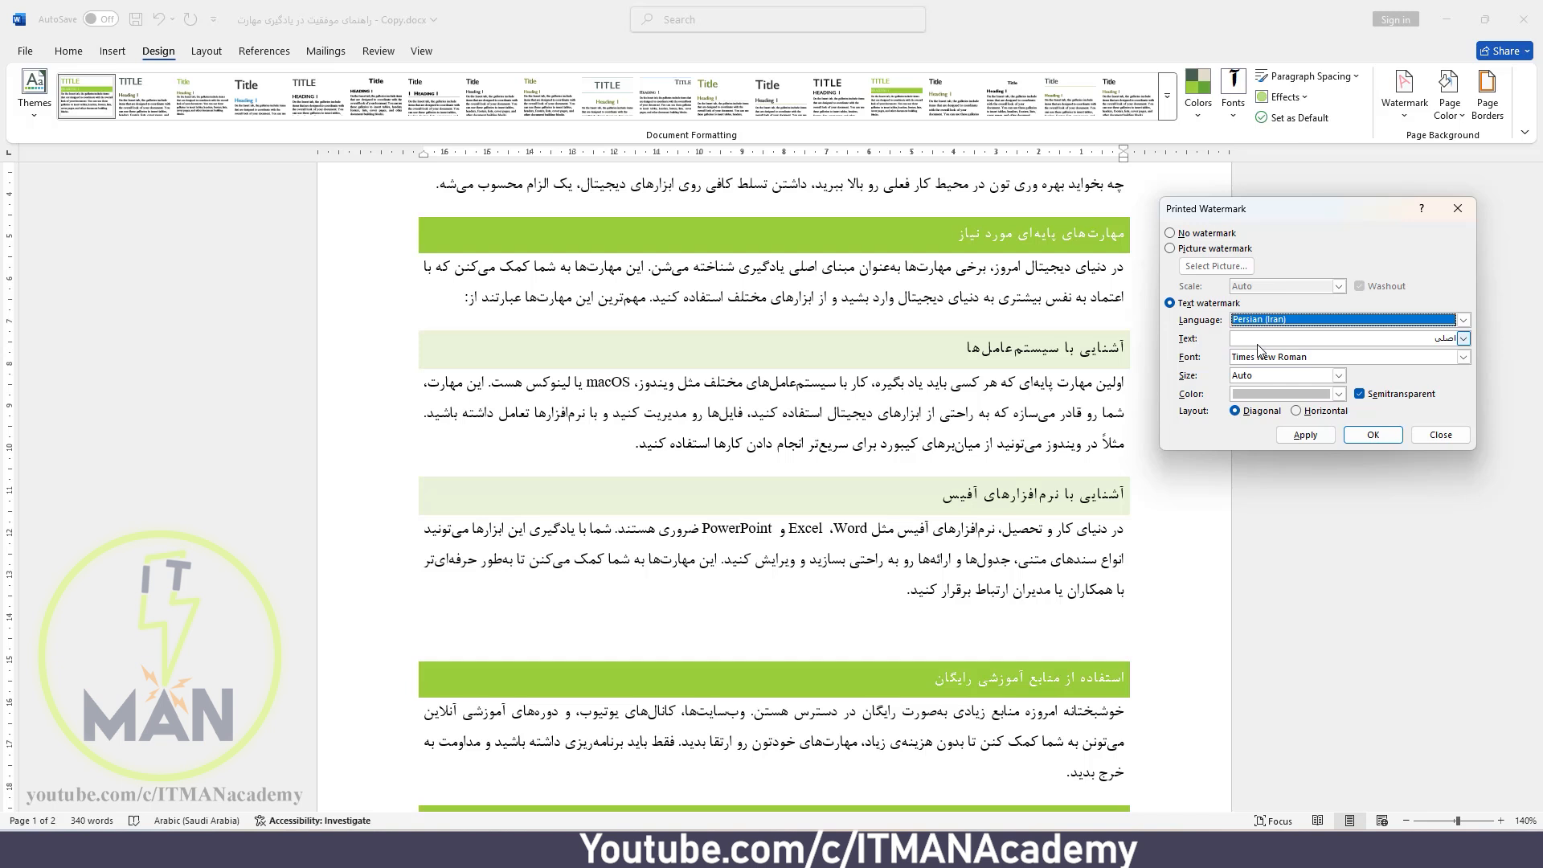
pyautogui.click(1466, 341)
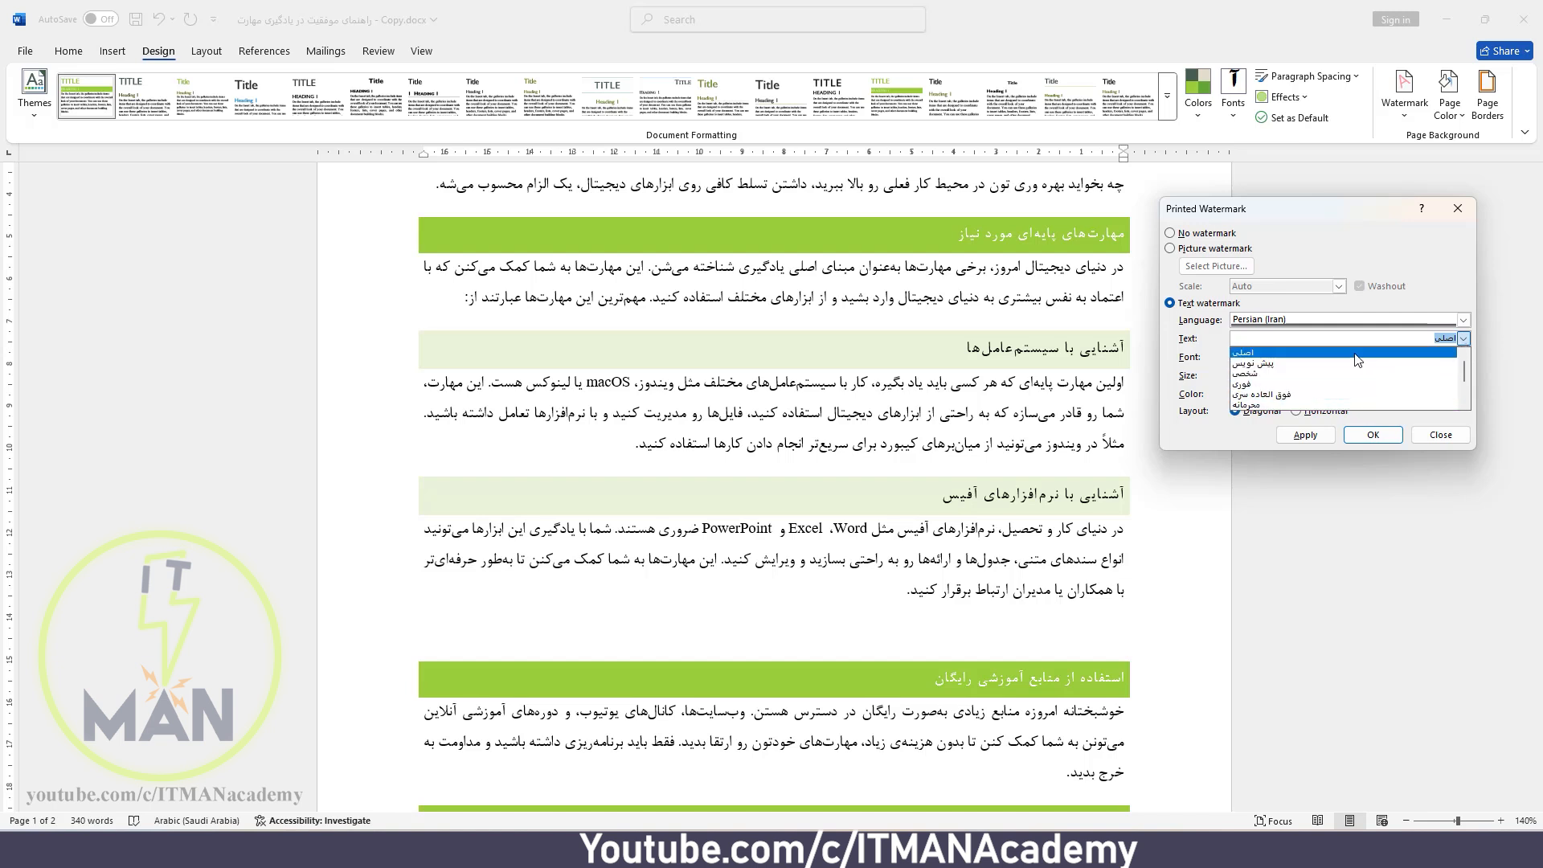
# - Apply a diagonal, semitransparent text watermark reading "لایک کن لطفا" in the B Titr font, with Auto size
pyautogui.click(1420, 336)
pyautogui.doubleClick(1421, 335)
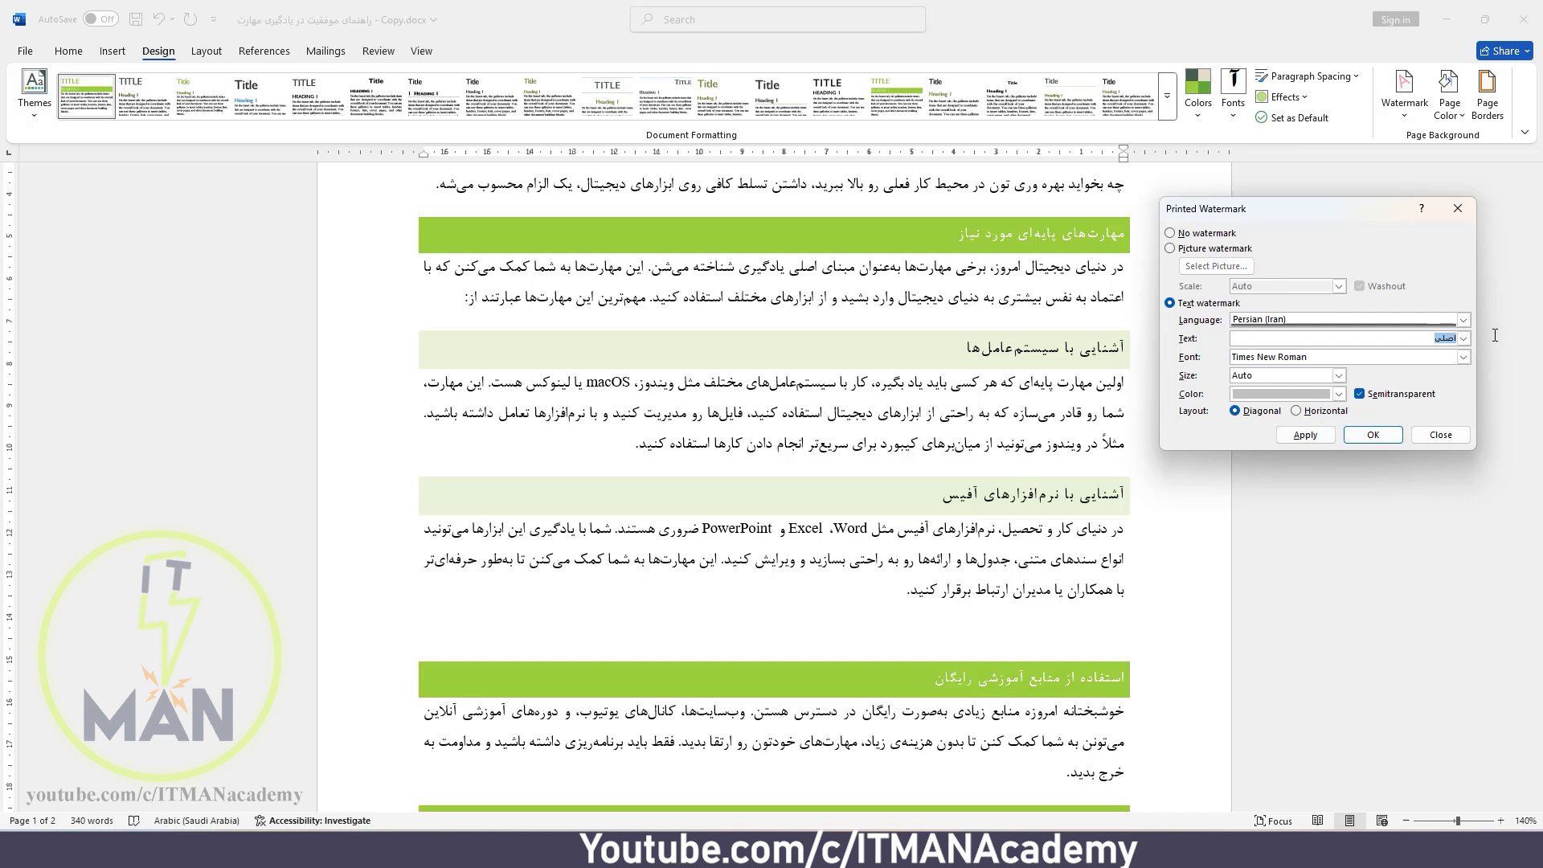
pyautogui.write('لایک کن لطفا')
pyautogui.press('Tab')
pyautogui.write('B')
pyautogui.click(1266, 395)
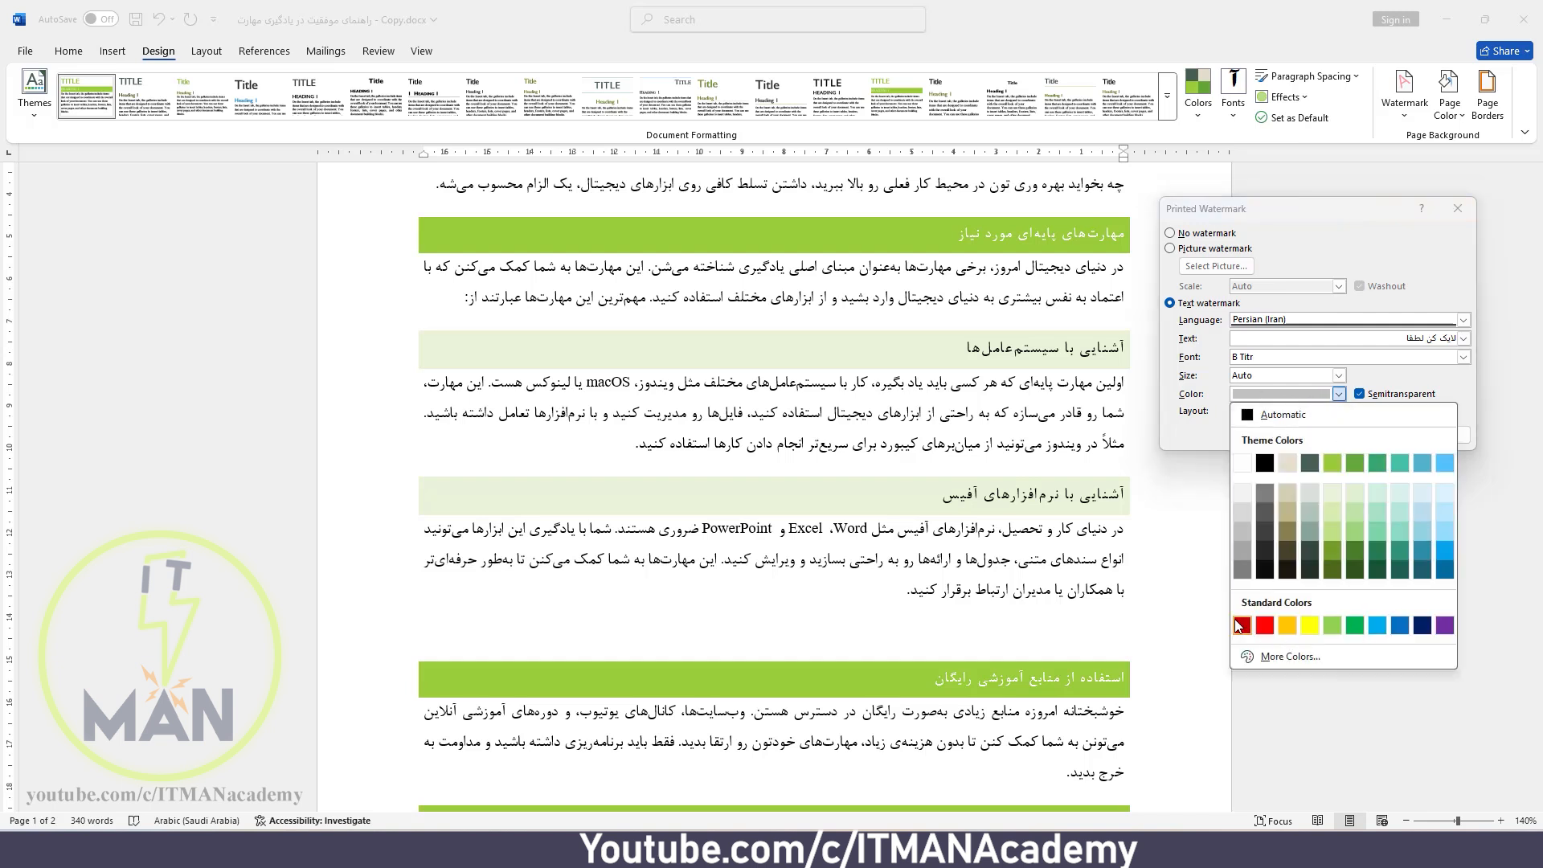
pyautogui.click(1395, 375)
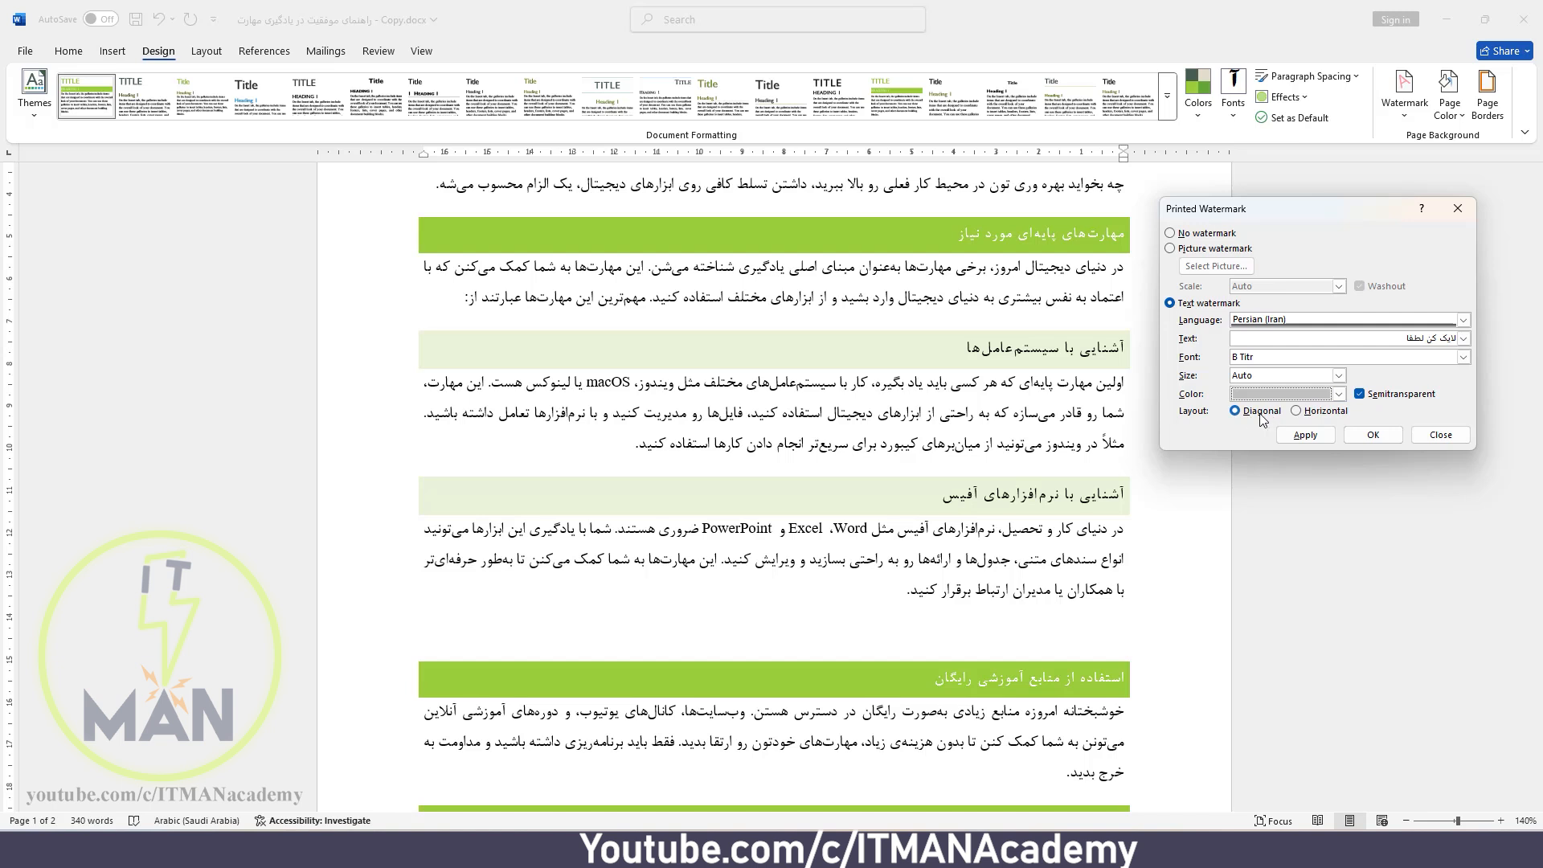
pyautogui.click(1285, 434)
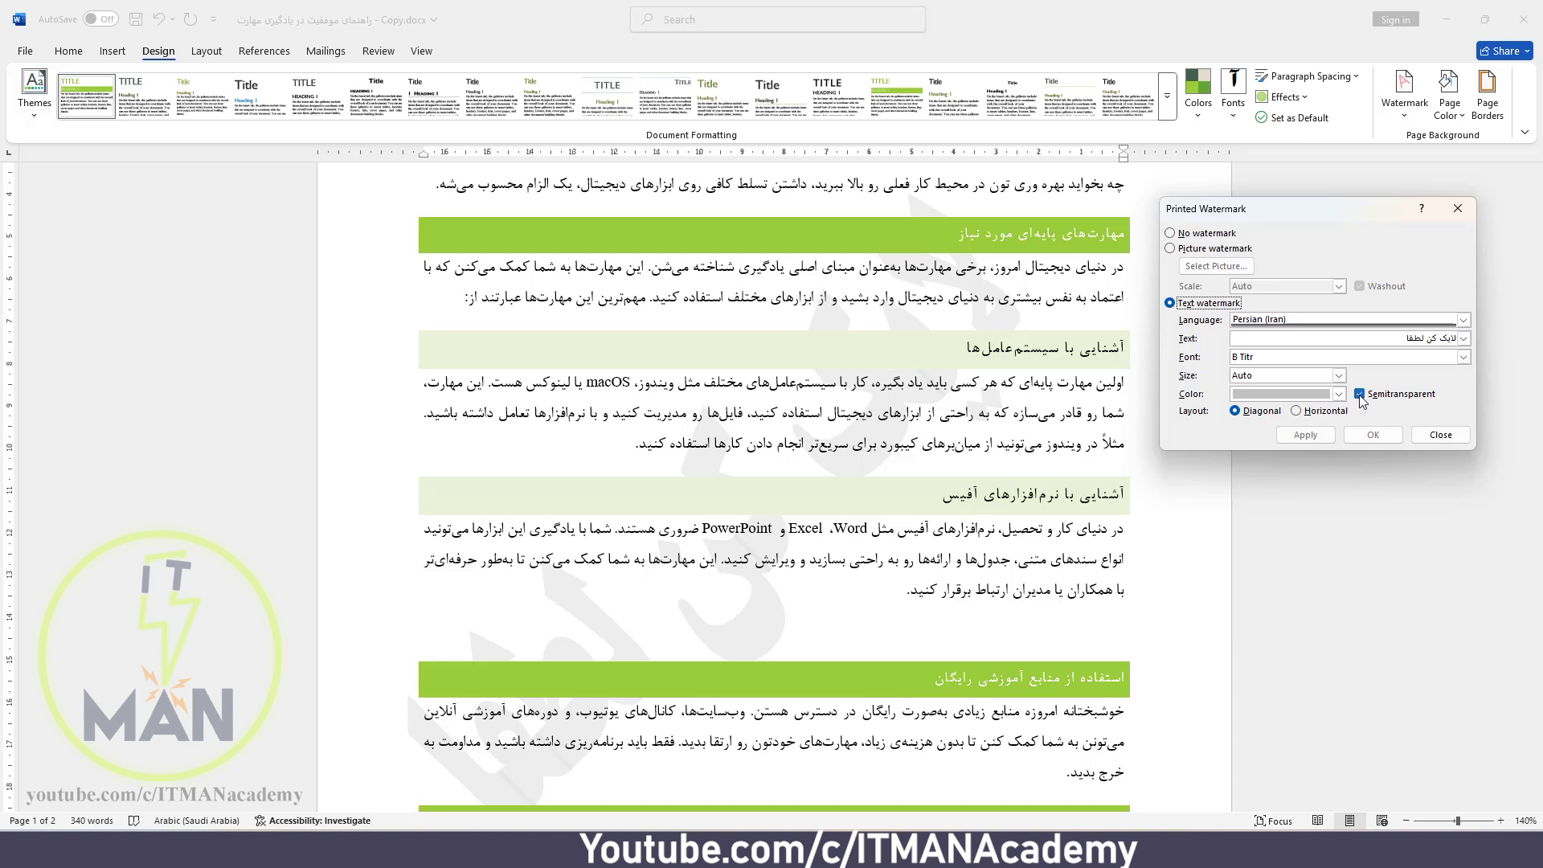
# - Turn off the text watermark's Semitransparent option, apply the change, and close the watermark settings
pyautogui.click(1360, 394)
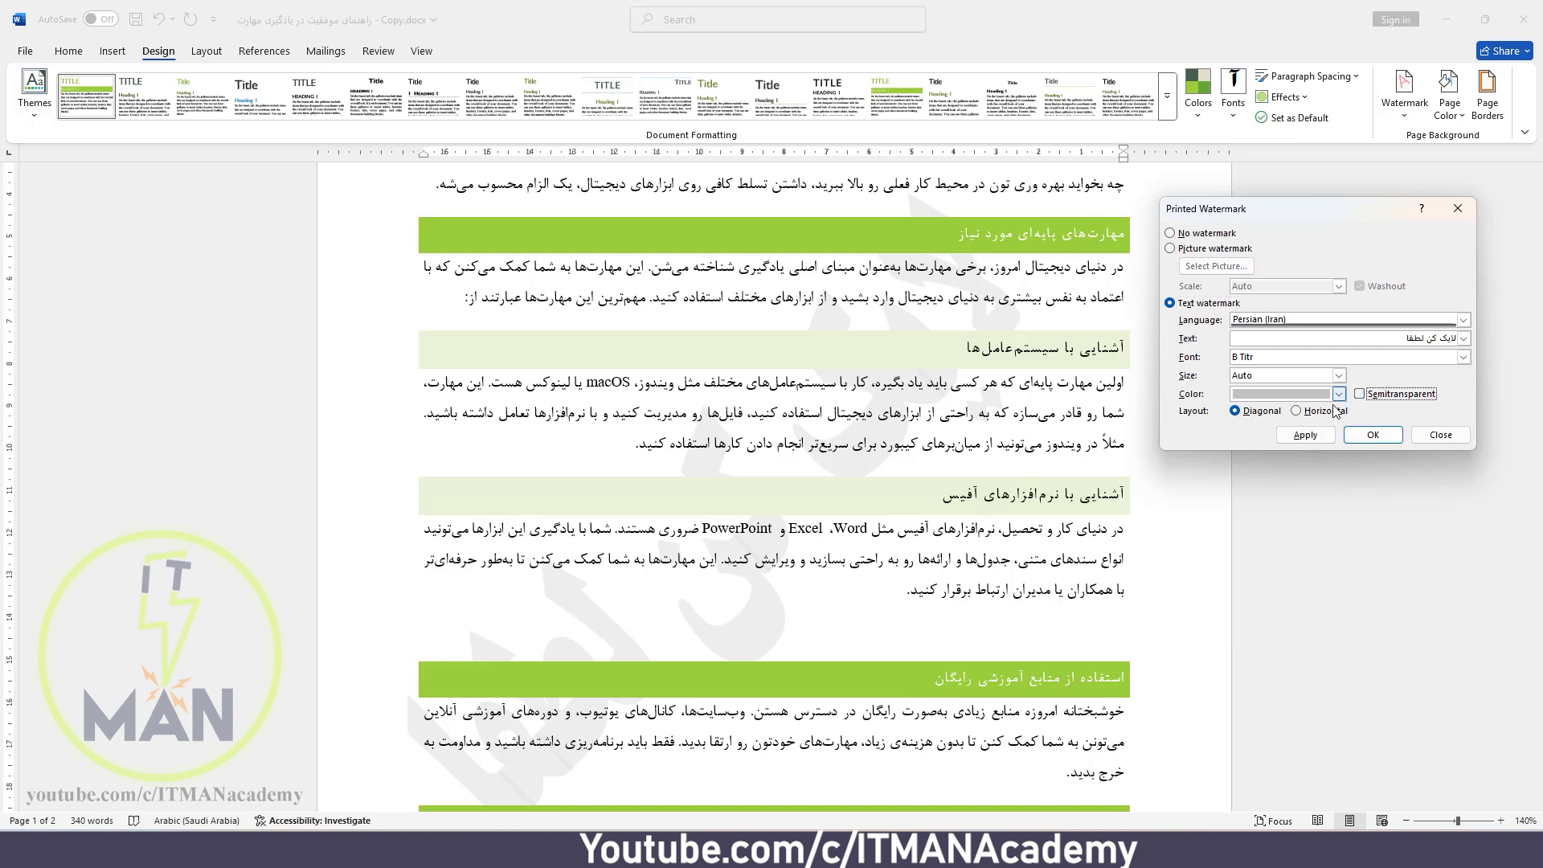
pyautogui.click(1310, 438)
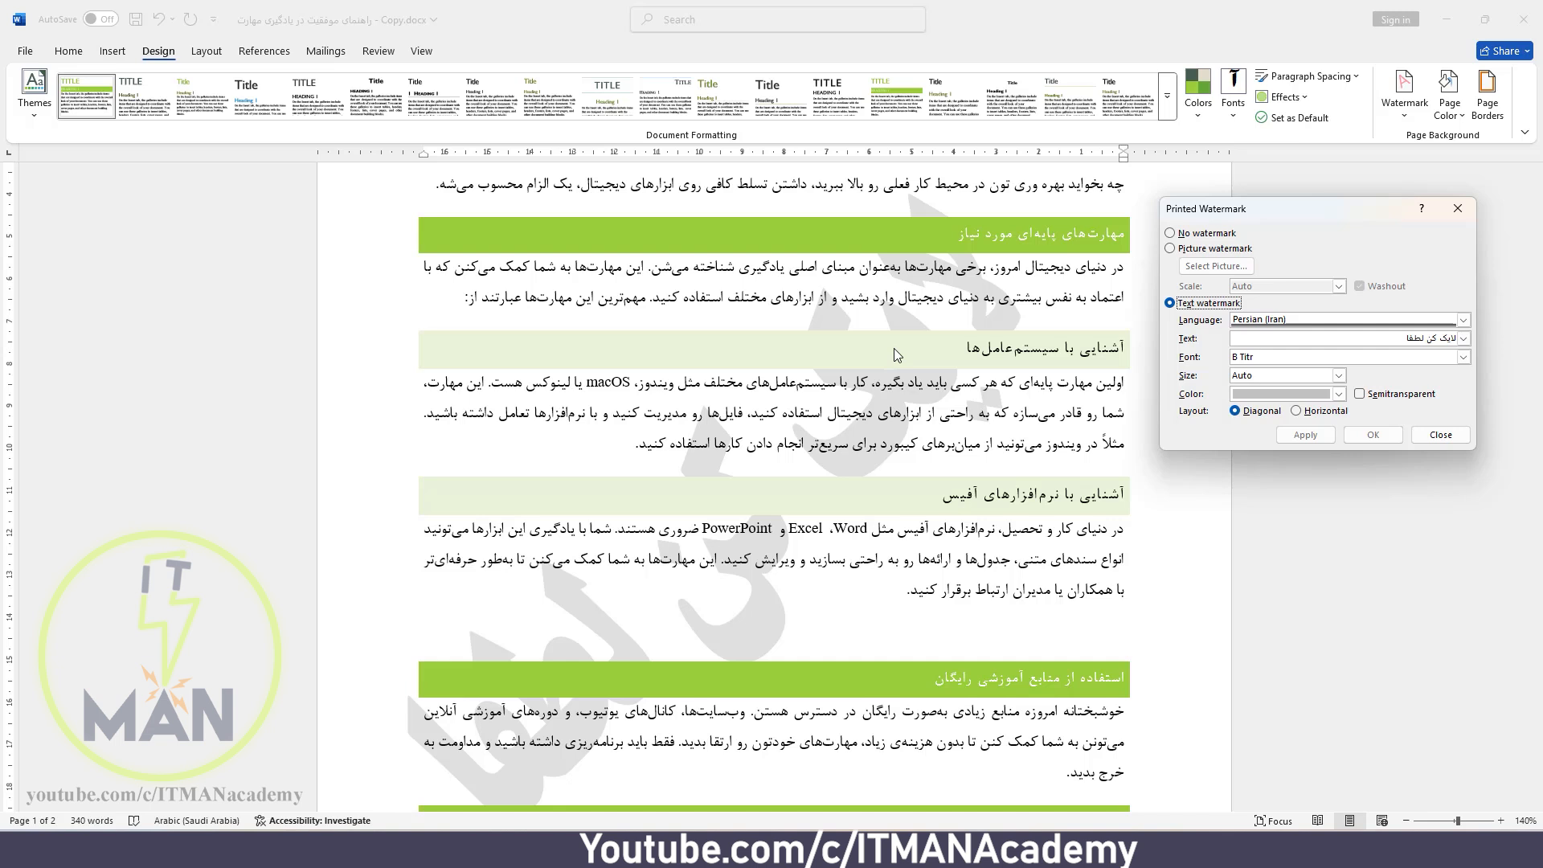
pyautogui.click(1451, 438)
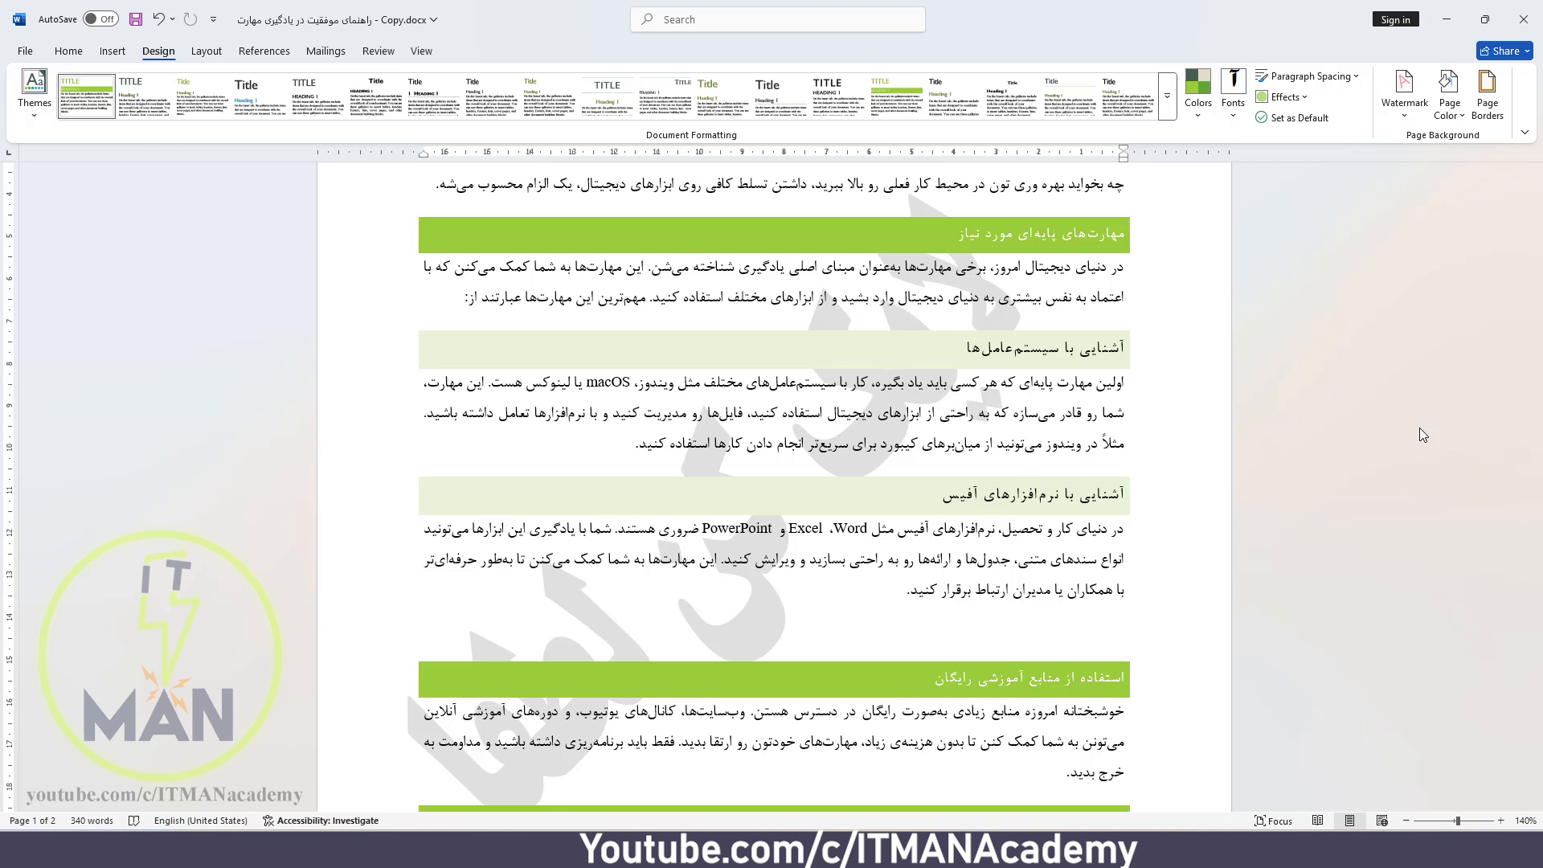
# - Create a new blank document with A4 paper in landscape orientation
pyautogui.hotkey('ctrl', 'n')
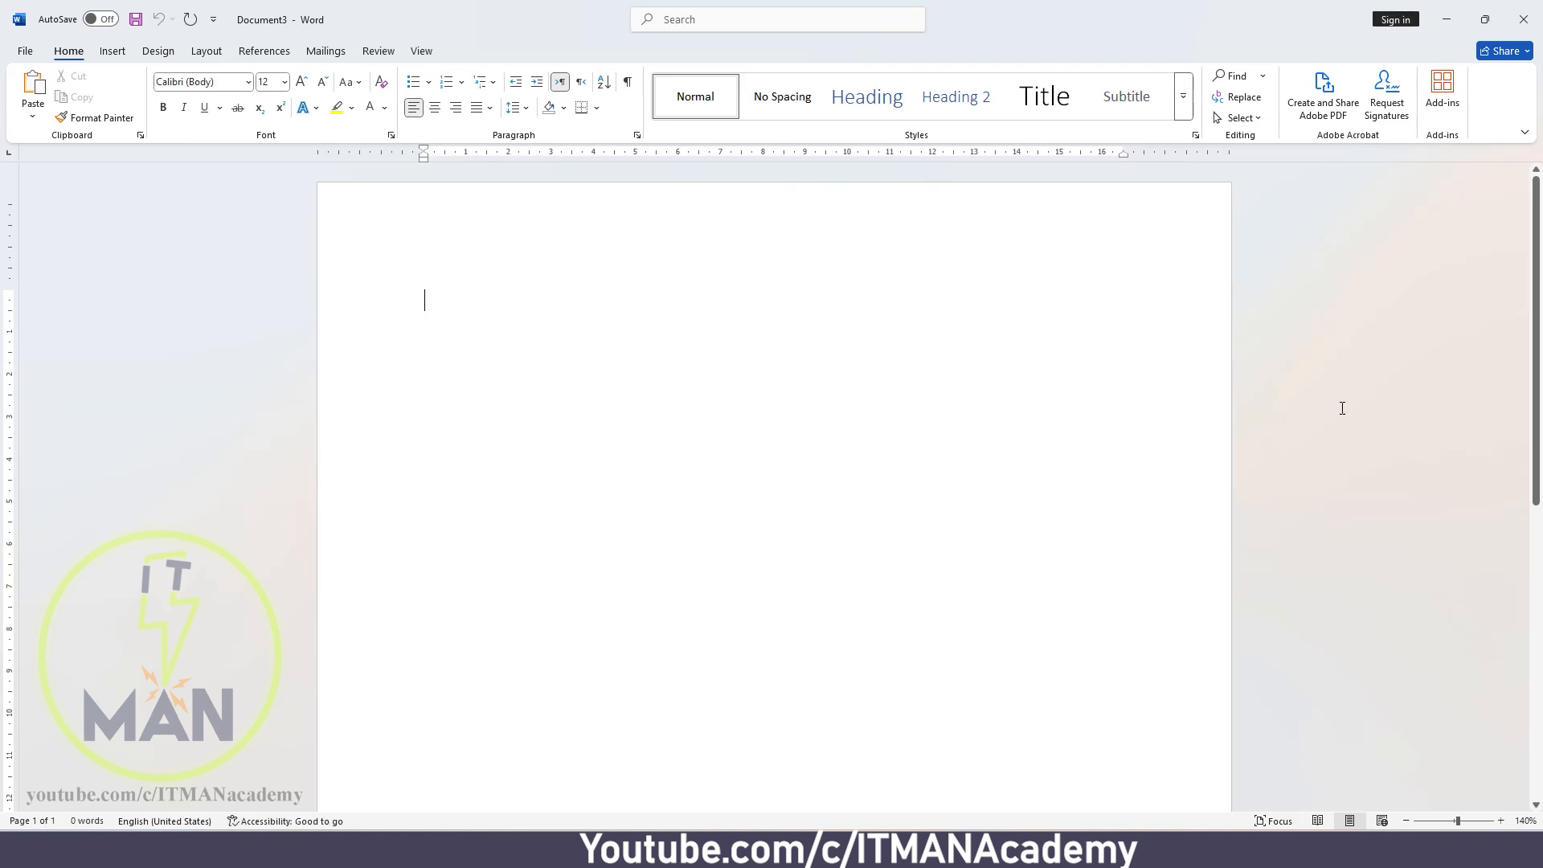
pyautogui.click(206, 51)
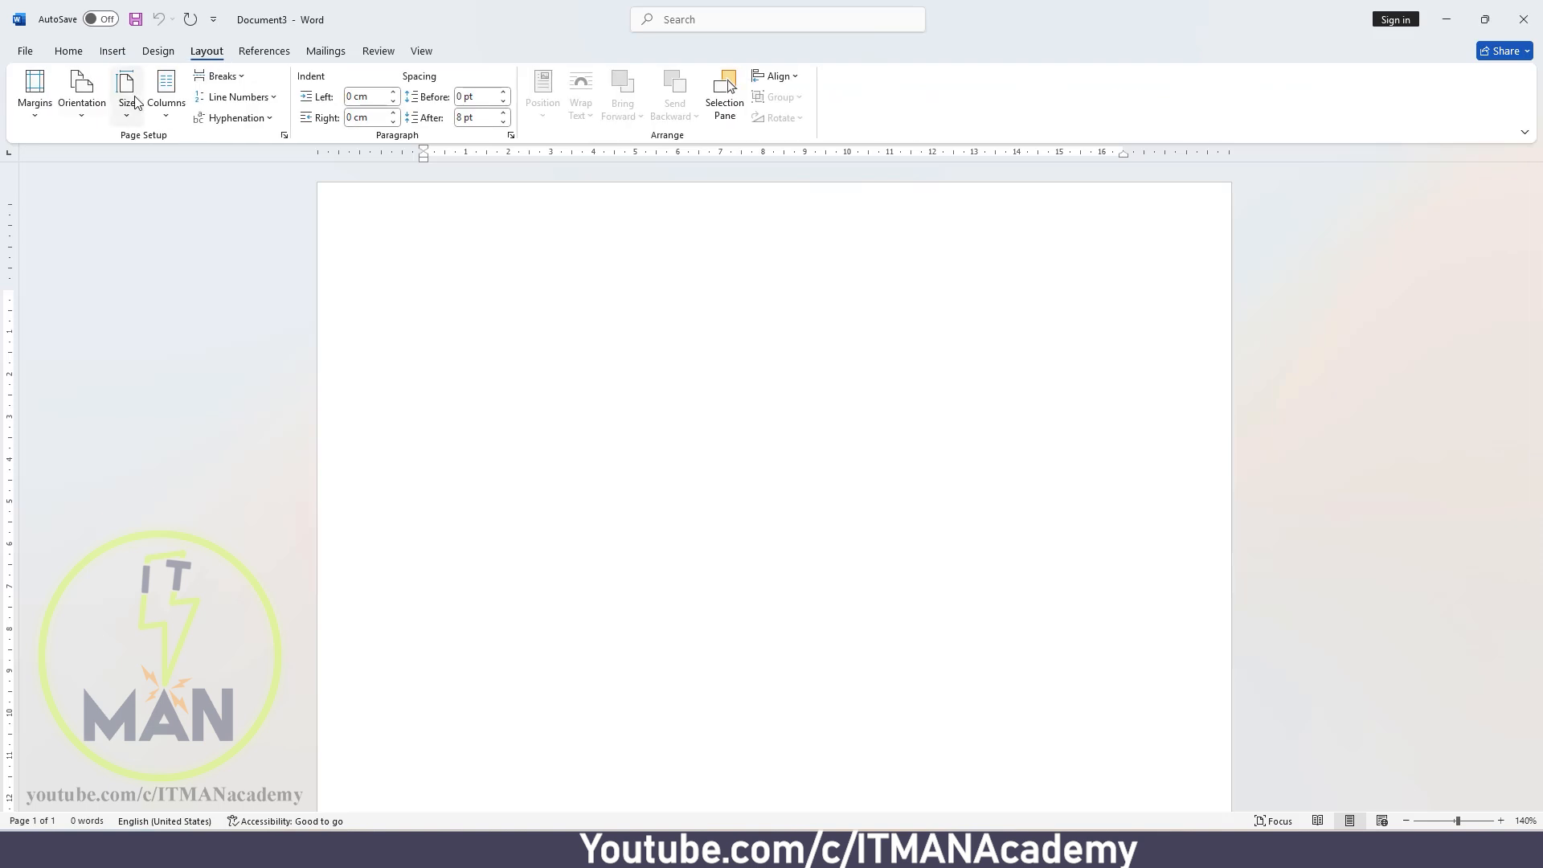
pyautogui.click(135, 102)
pyautogui.click(203, 397)
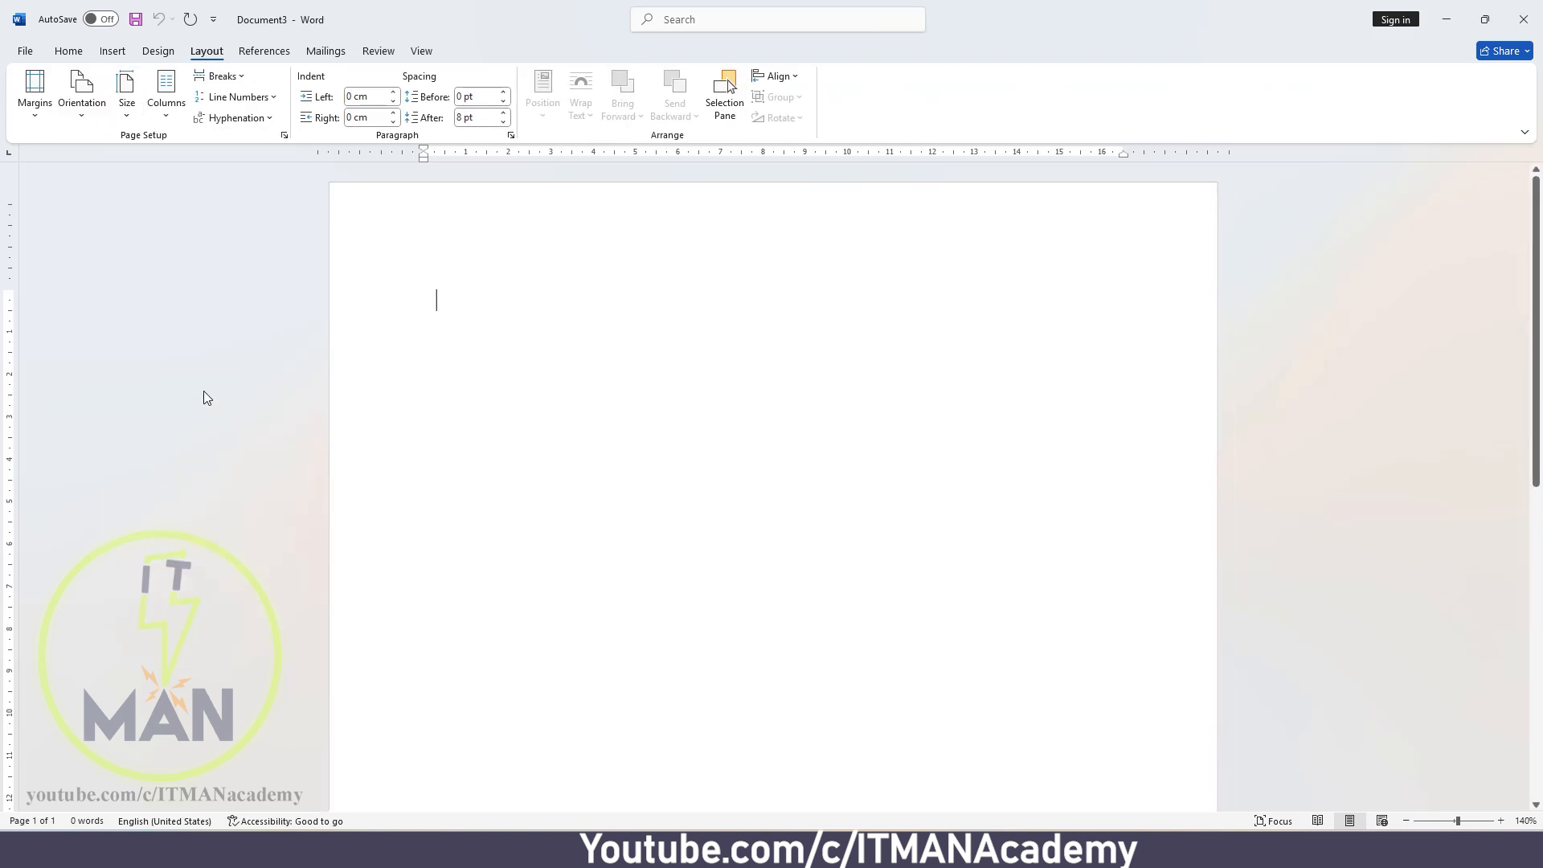
pyautogui.click(83, 105)
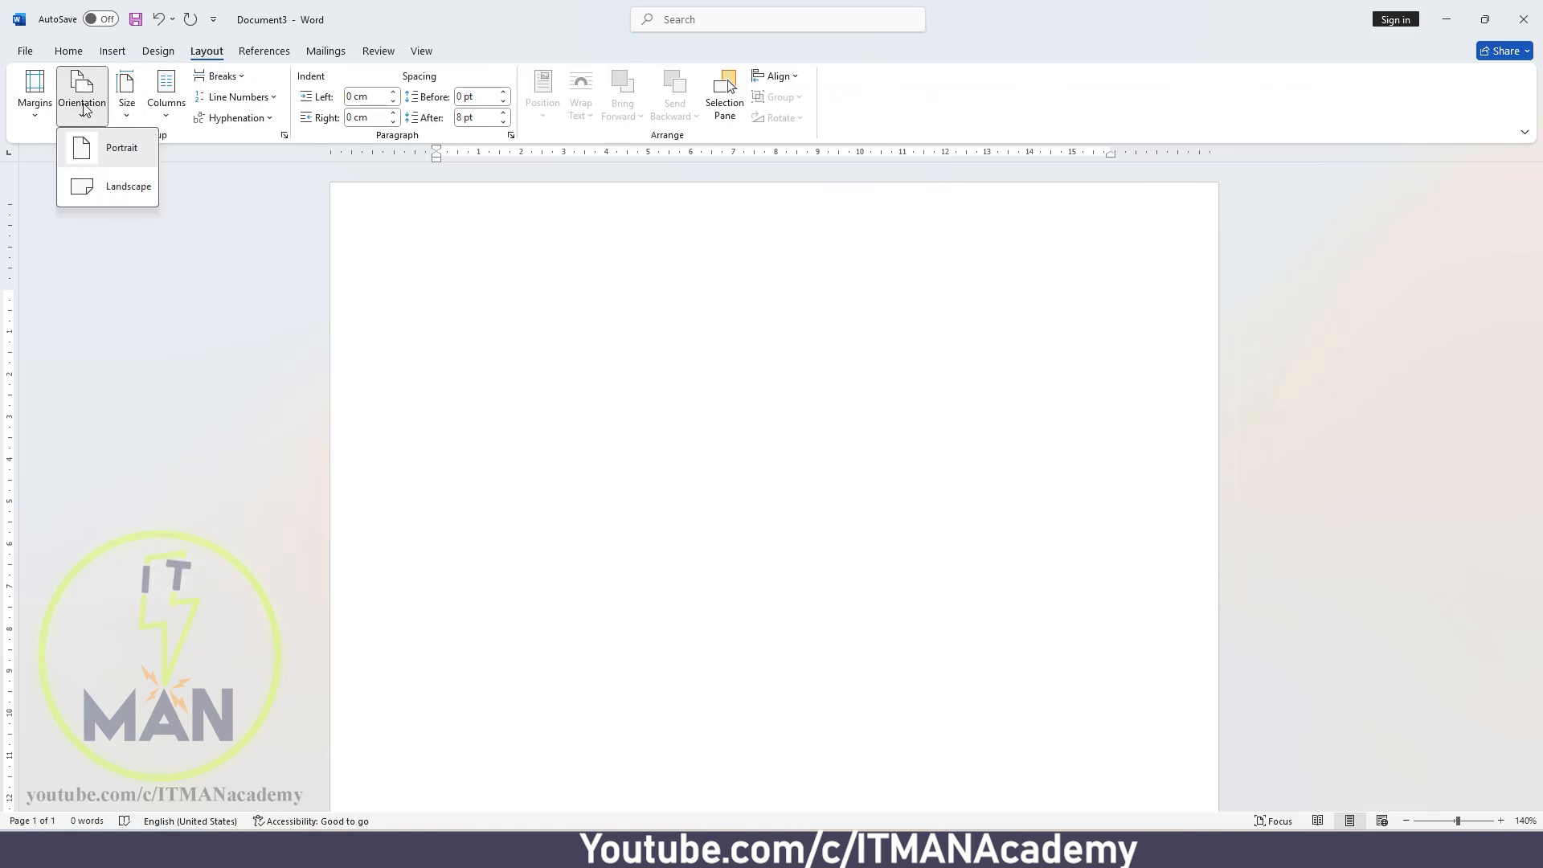
pyautogui.click(109, 195)
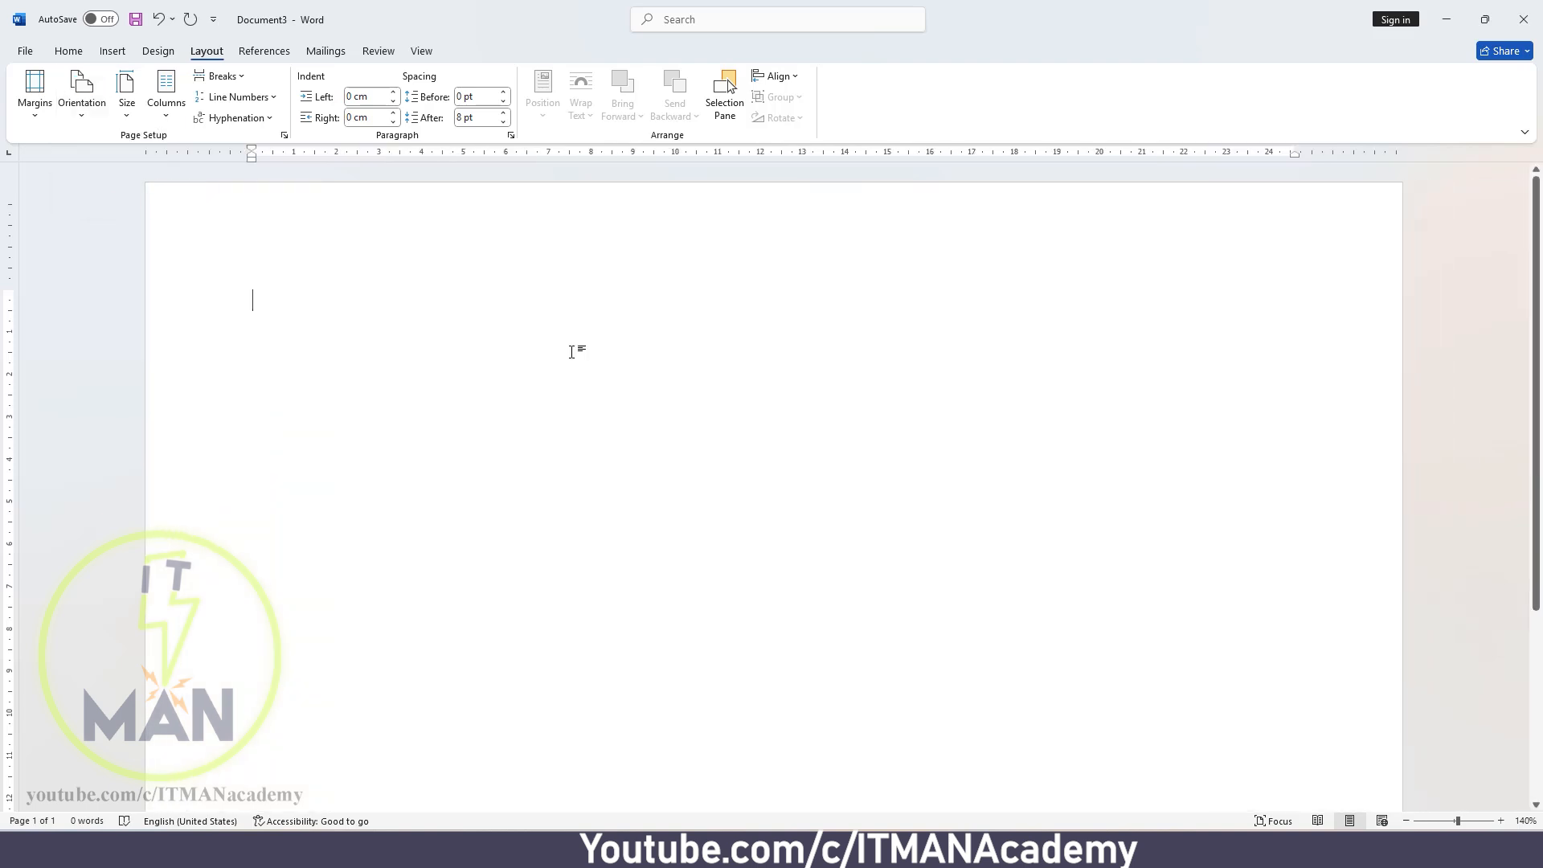
# - Examine the theme colors, standard colors and further page color options available for the blank landscape page
pyautogui.click(1406, 820)
pyautogui.click(1406, 820)
pyautogui.click(1405, 820)
pyautogui.click(1405, 821)
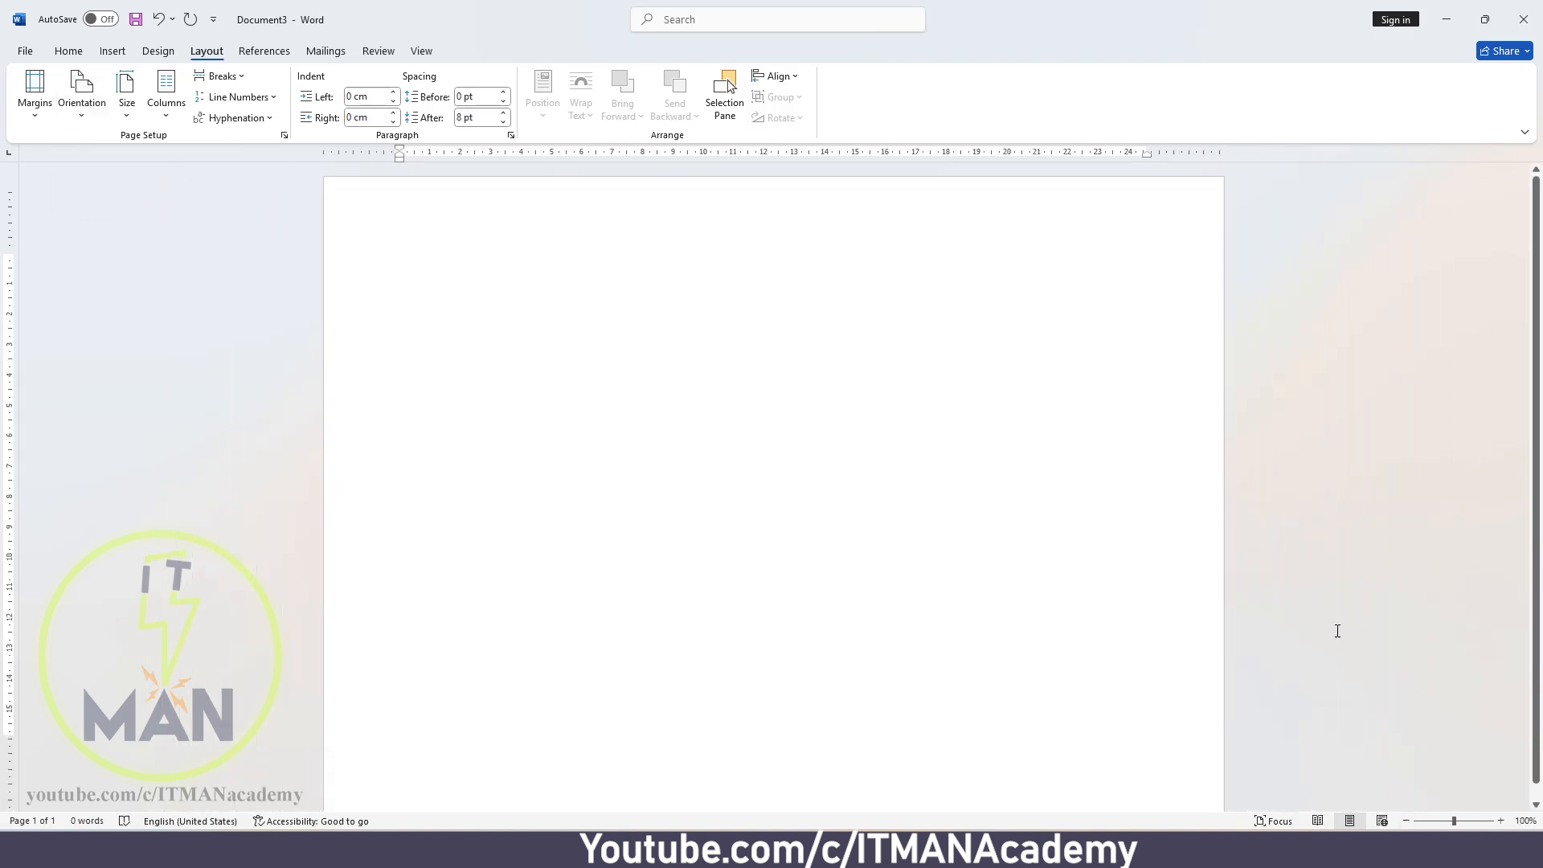
pyautogui.scroll(-1, 1337, 630)
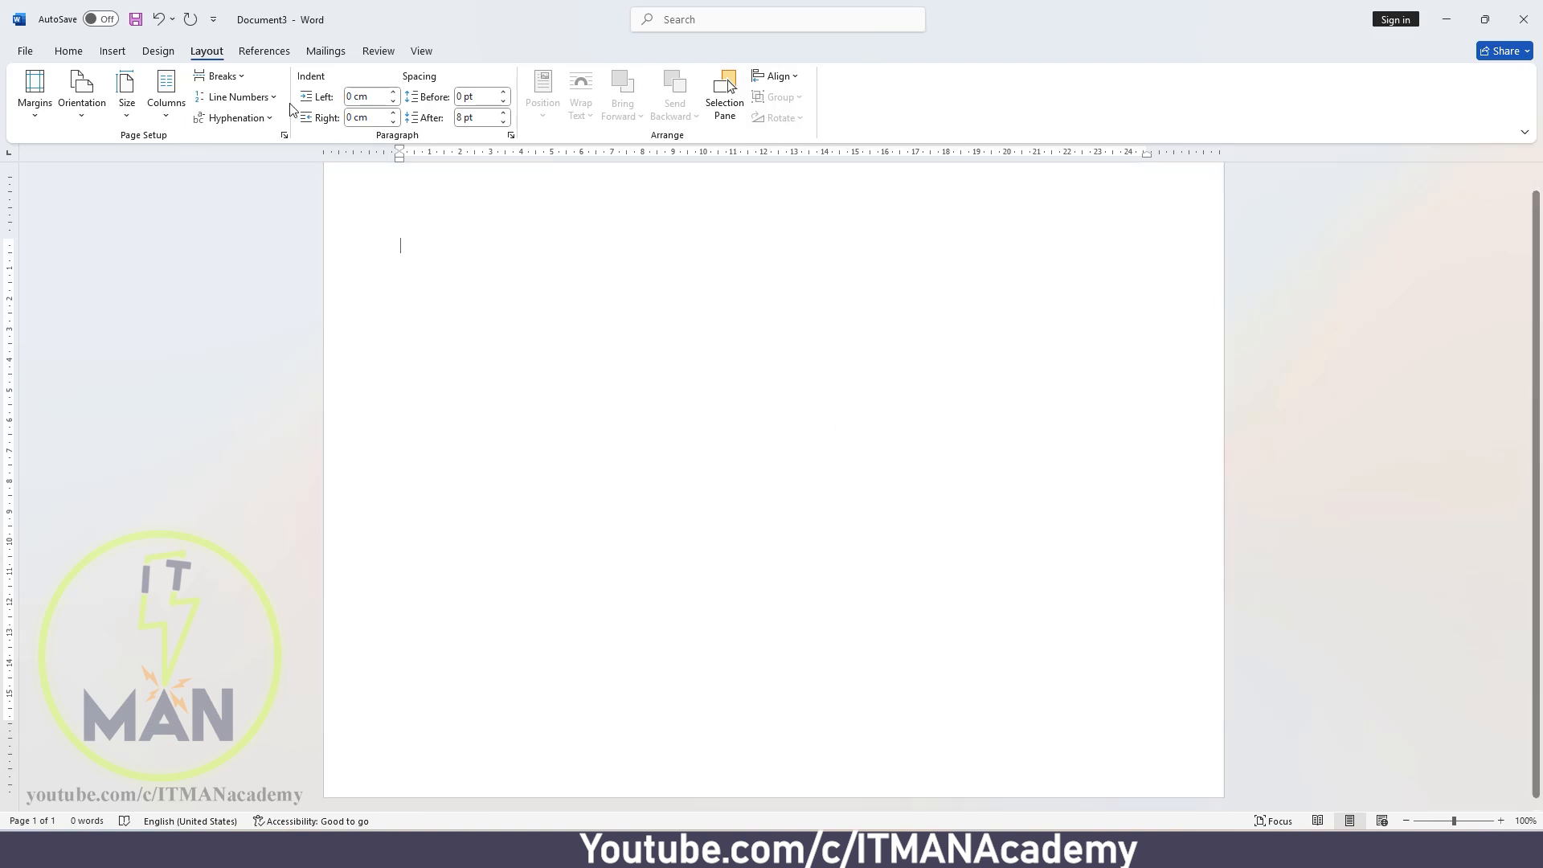
pyautogui.click(158, 51)
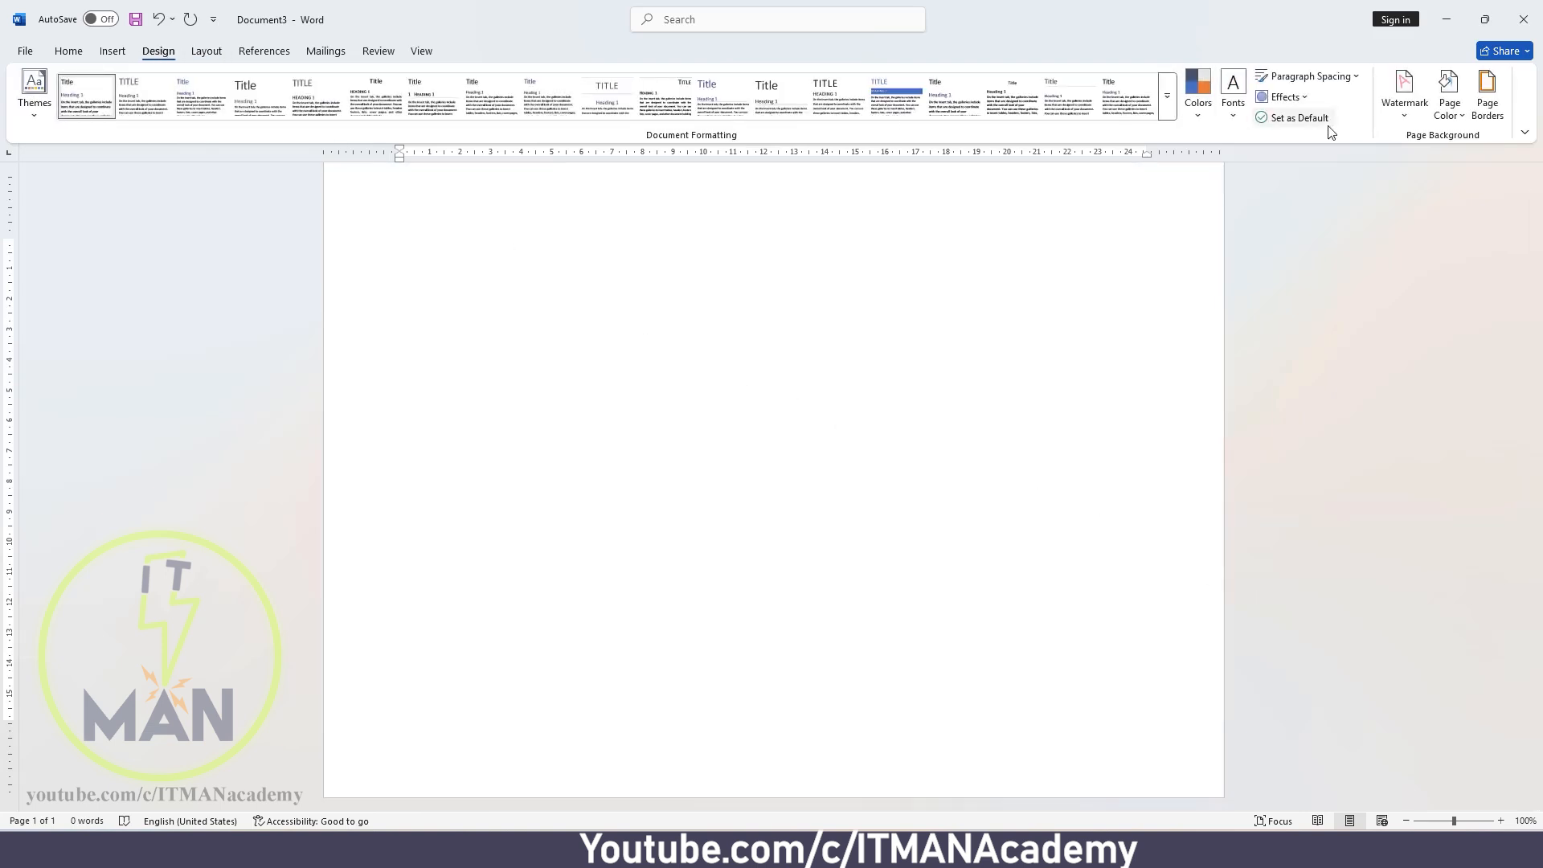
pyautogui.click(1460, 115)
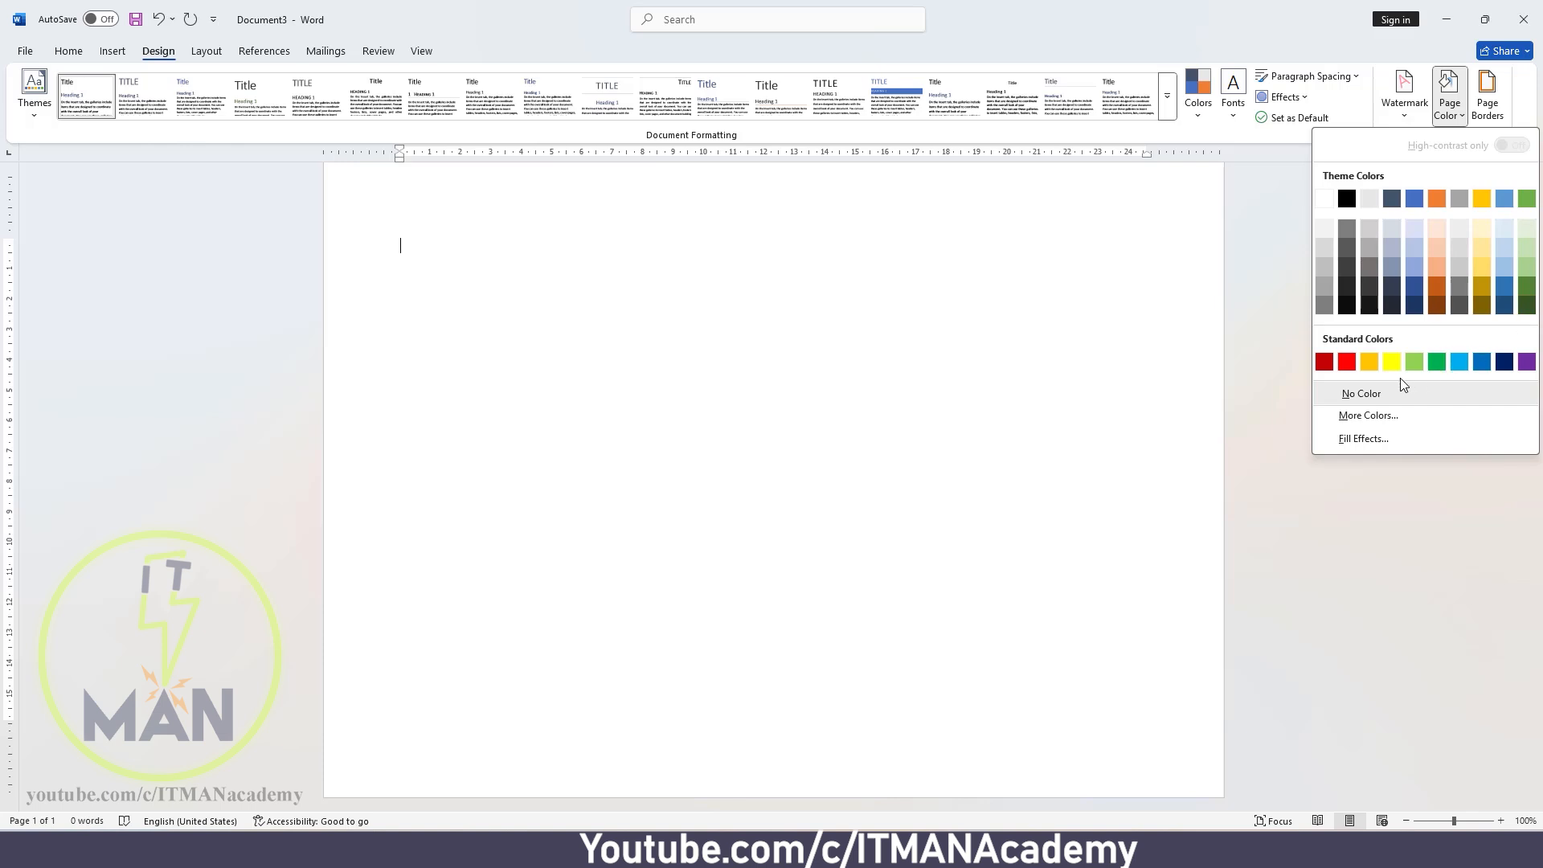
pyautogui.click(822, 376)
# - Enter the word "تخفیف" in Persian on the blank page and center it
pyautogui.hotkey('alt', 'shift')
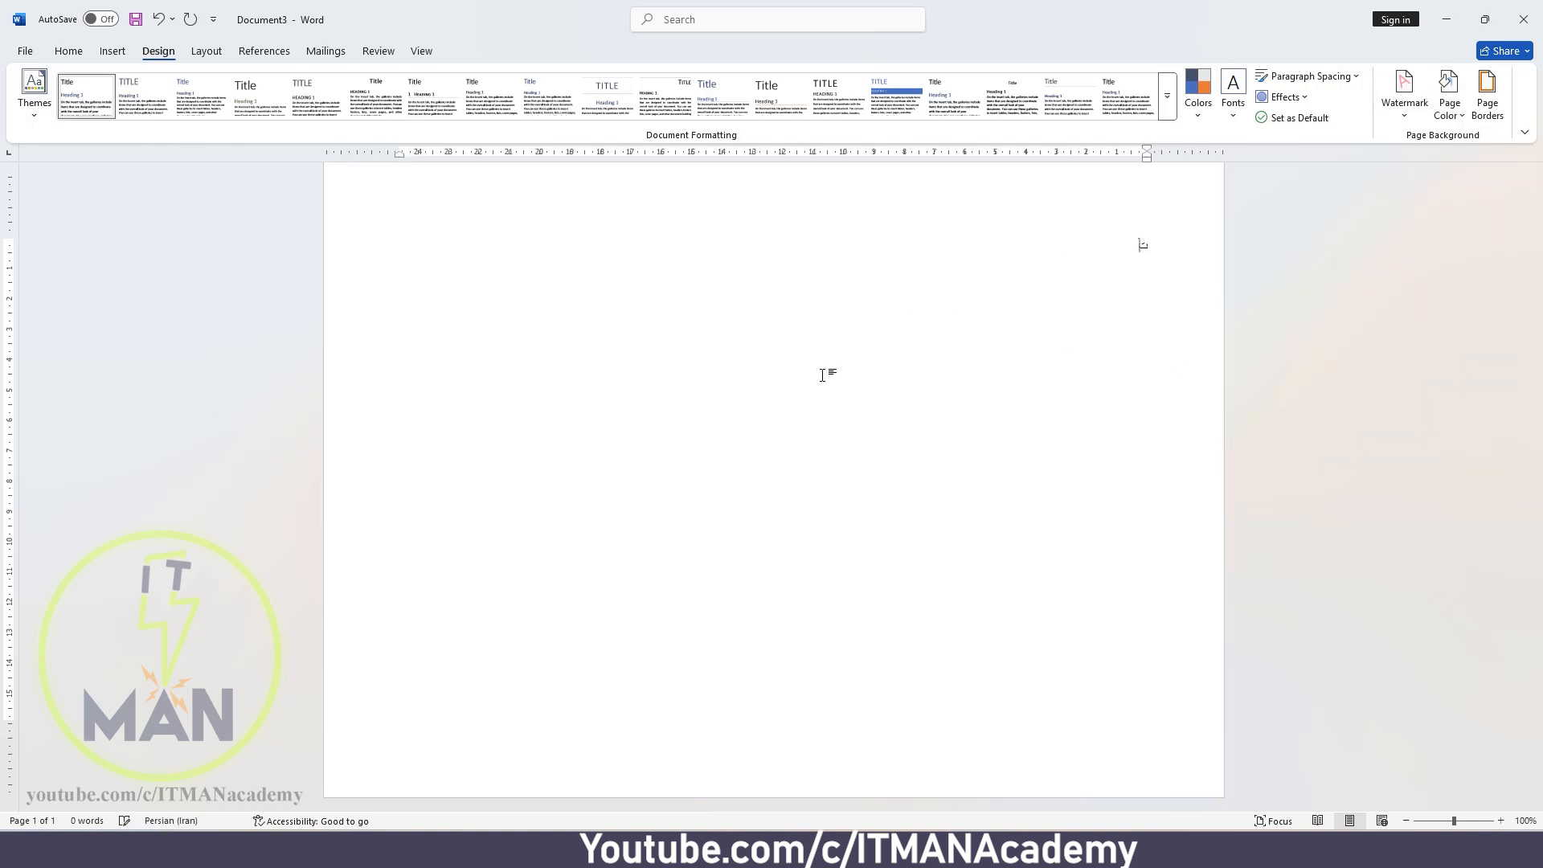
pyautogui.write('تخفیف')
pyautogui.hotkey('ctrl', 'a')
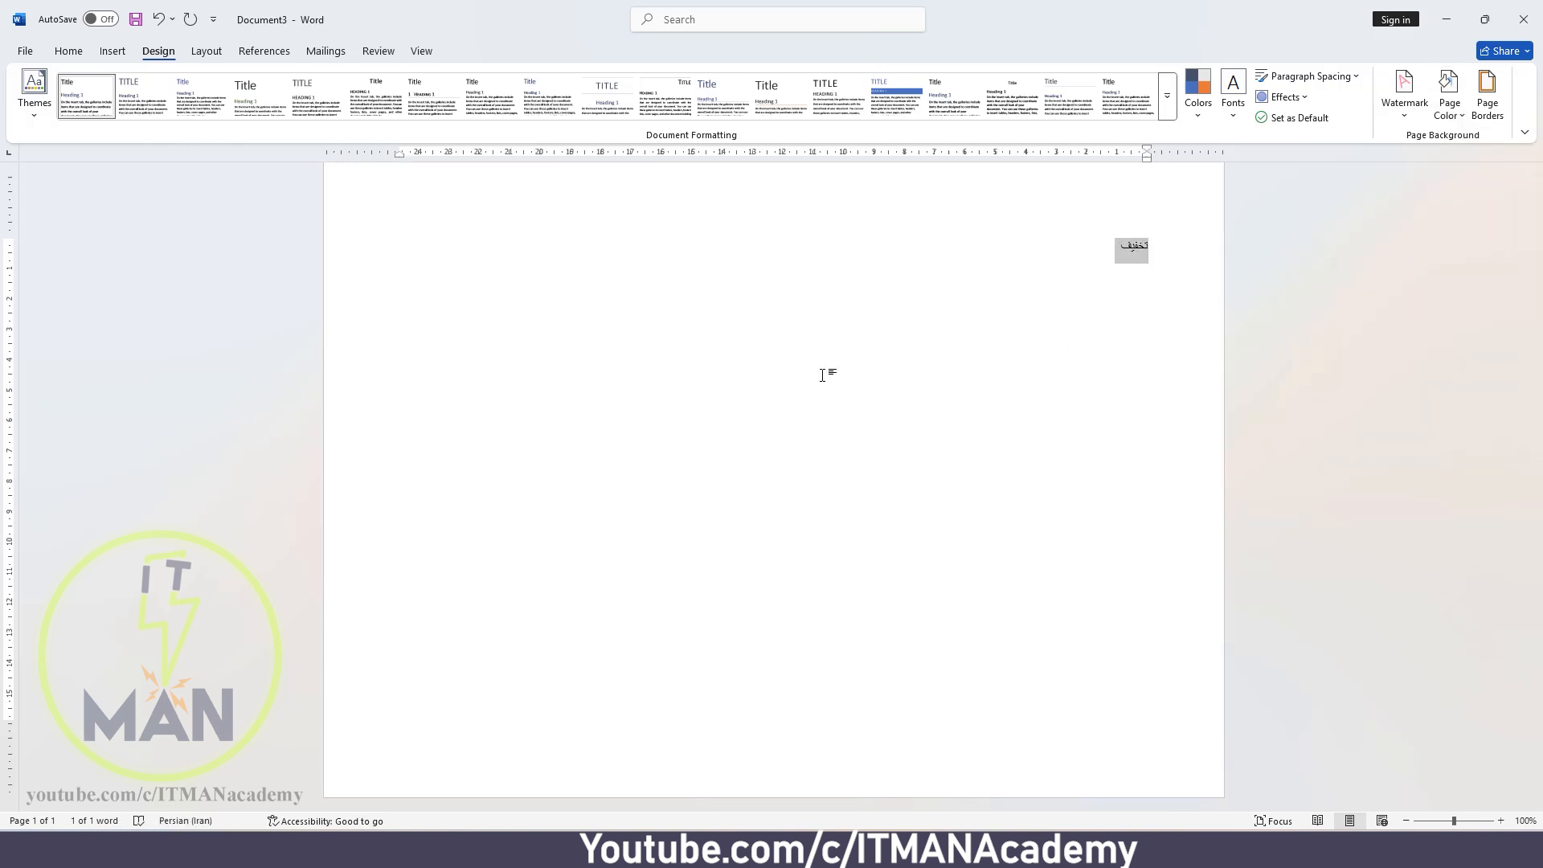
pyautogui.hotkey('ctrl', 'e')
# - Format the centered word "تخفیف" in the B Titr font at size 220
pyautogui.click(68, 51)
pyautogui.click(231, 85)
pyautogui.write('B Titr')
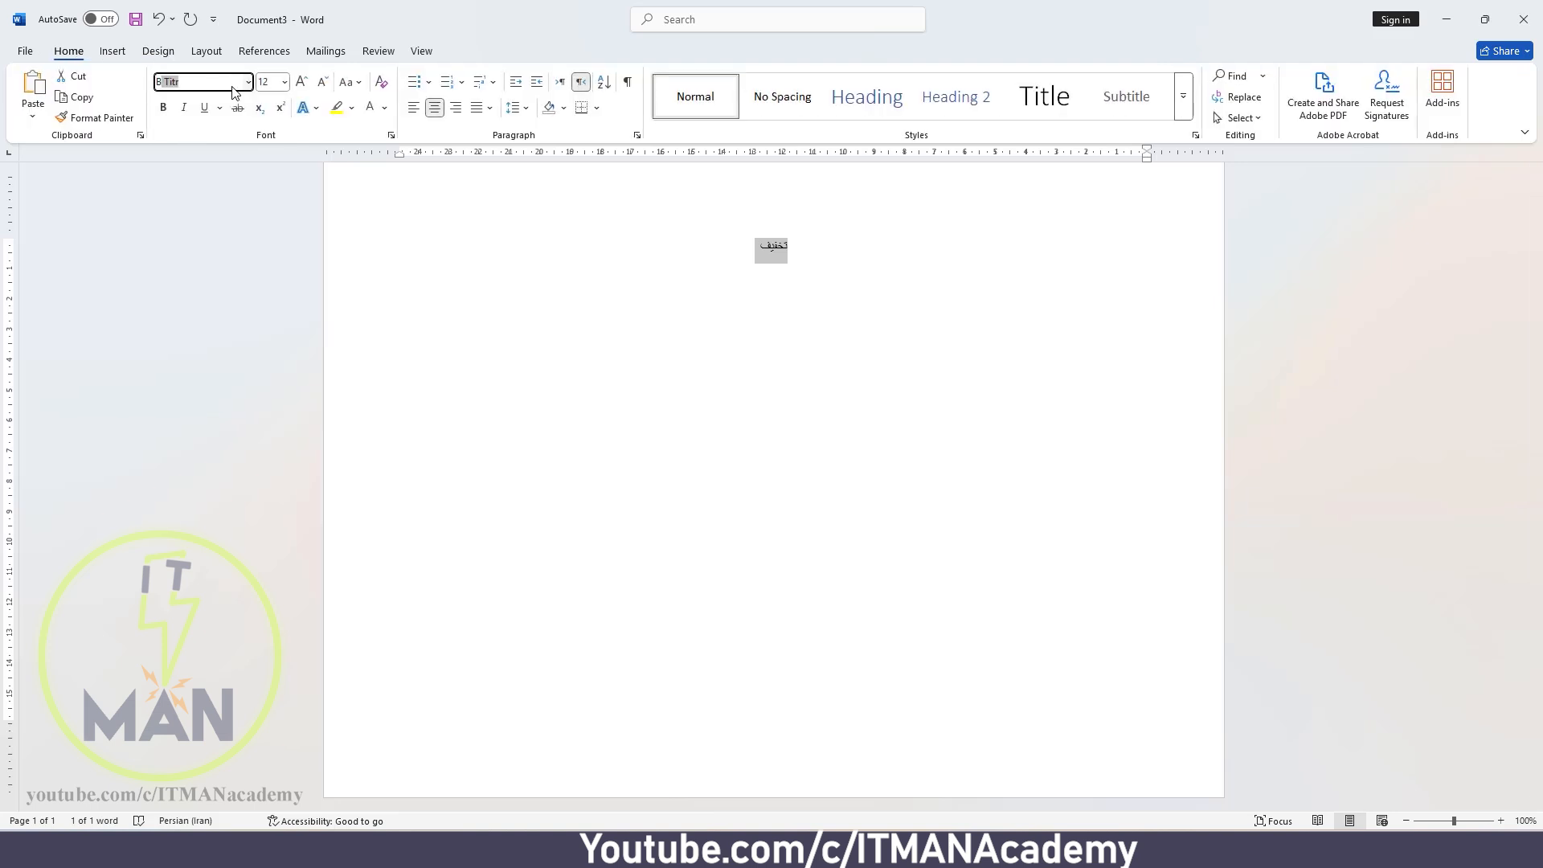
pyautogui.press('Return')
pyautogui.click(263, 83)
pyautogui.write('220')
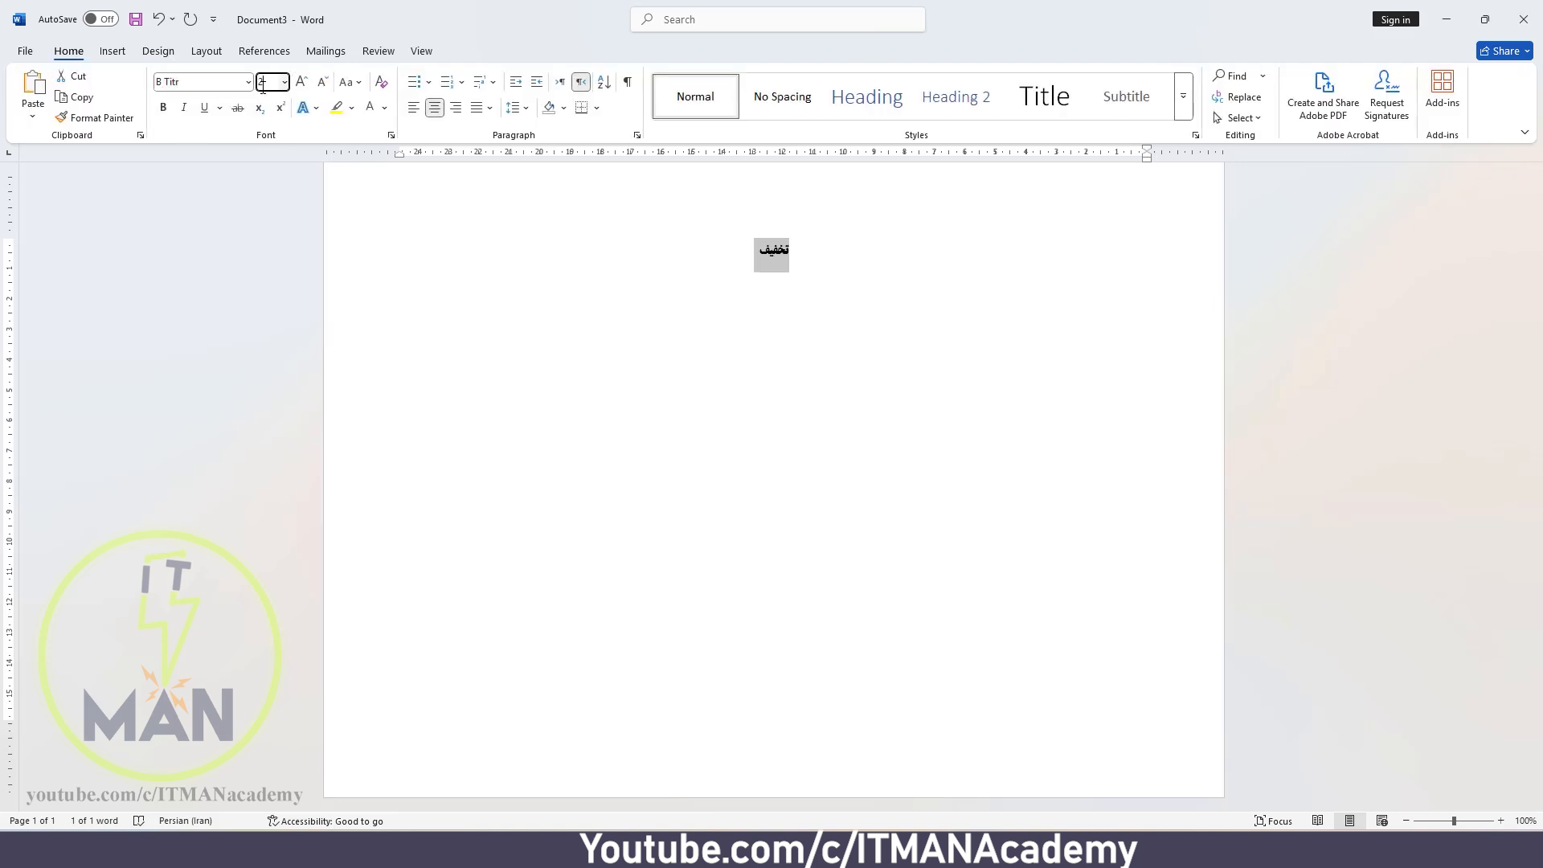
pyautogui.press('Return')
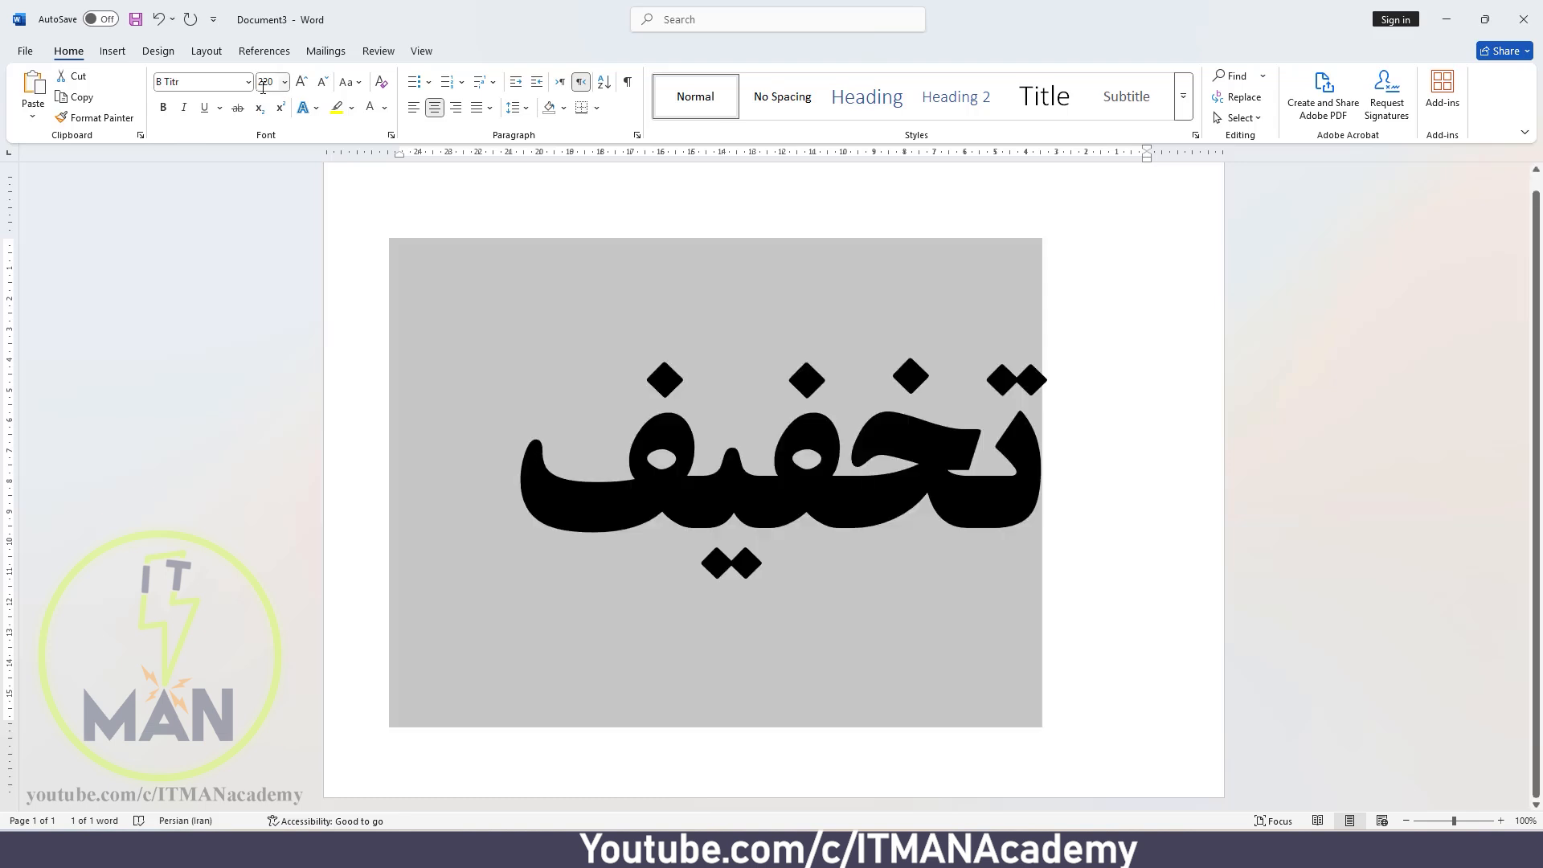
pyautogui.click(1100, 474)
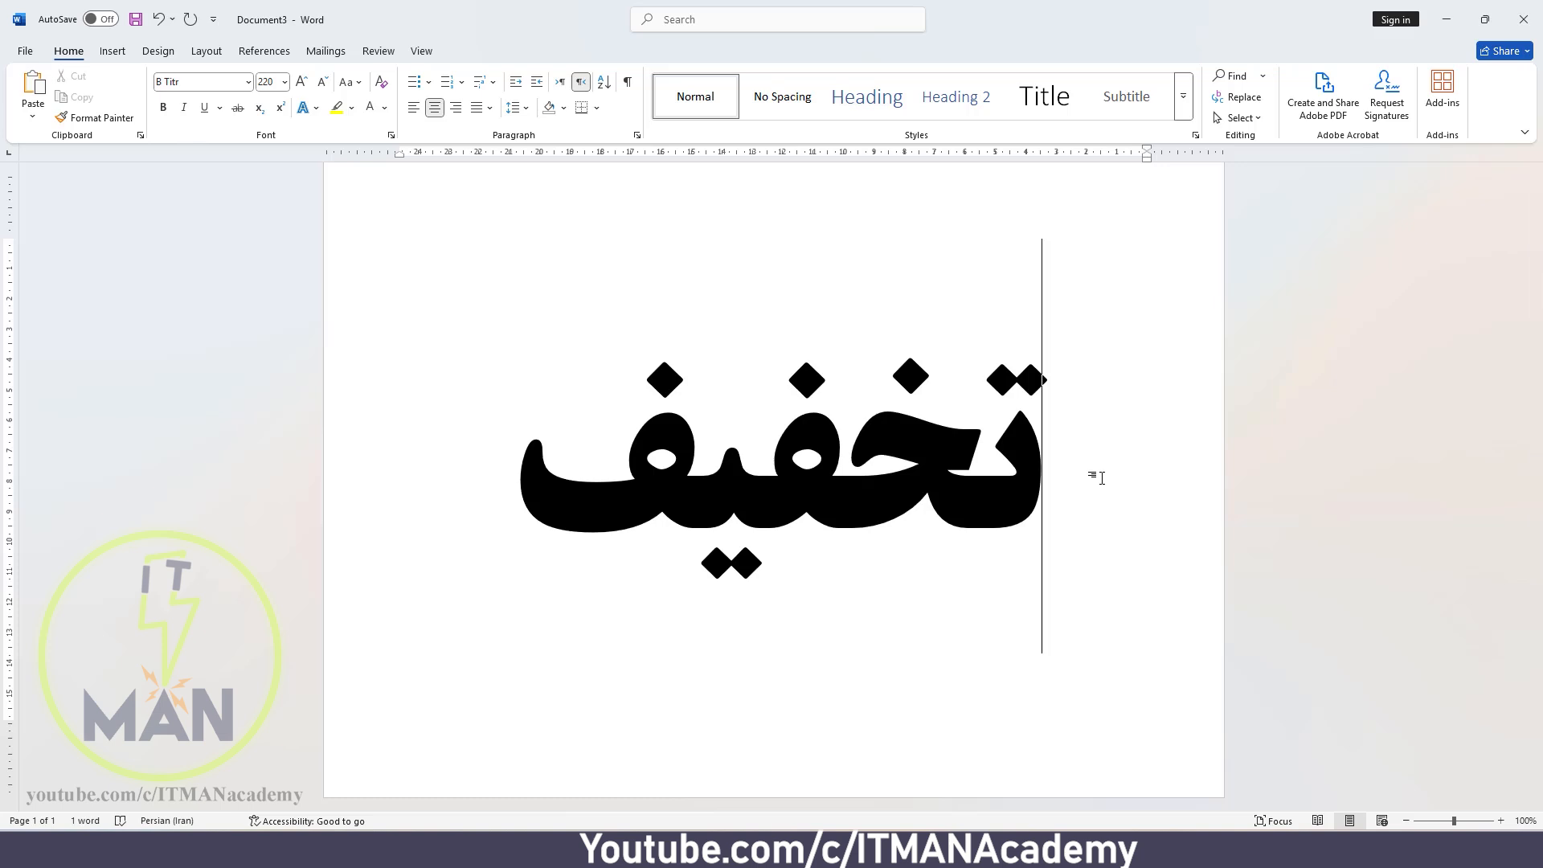
# - Set the page color to standard Red and change the word "تخفیف" to white
pyautogui.click(170, 50)
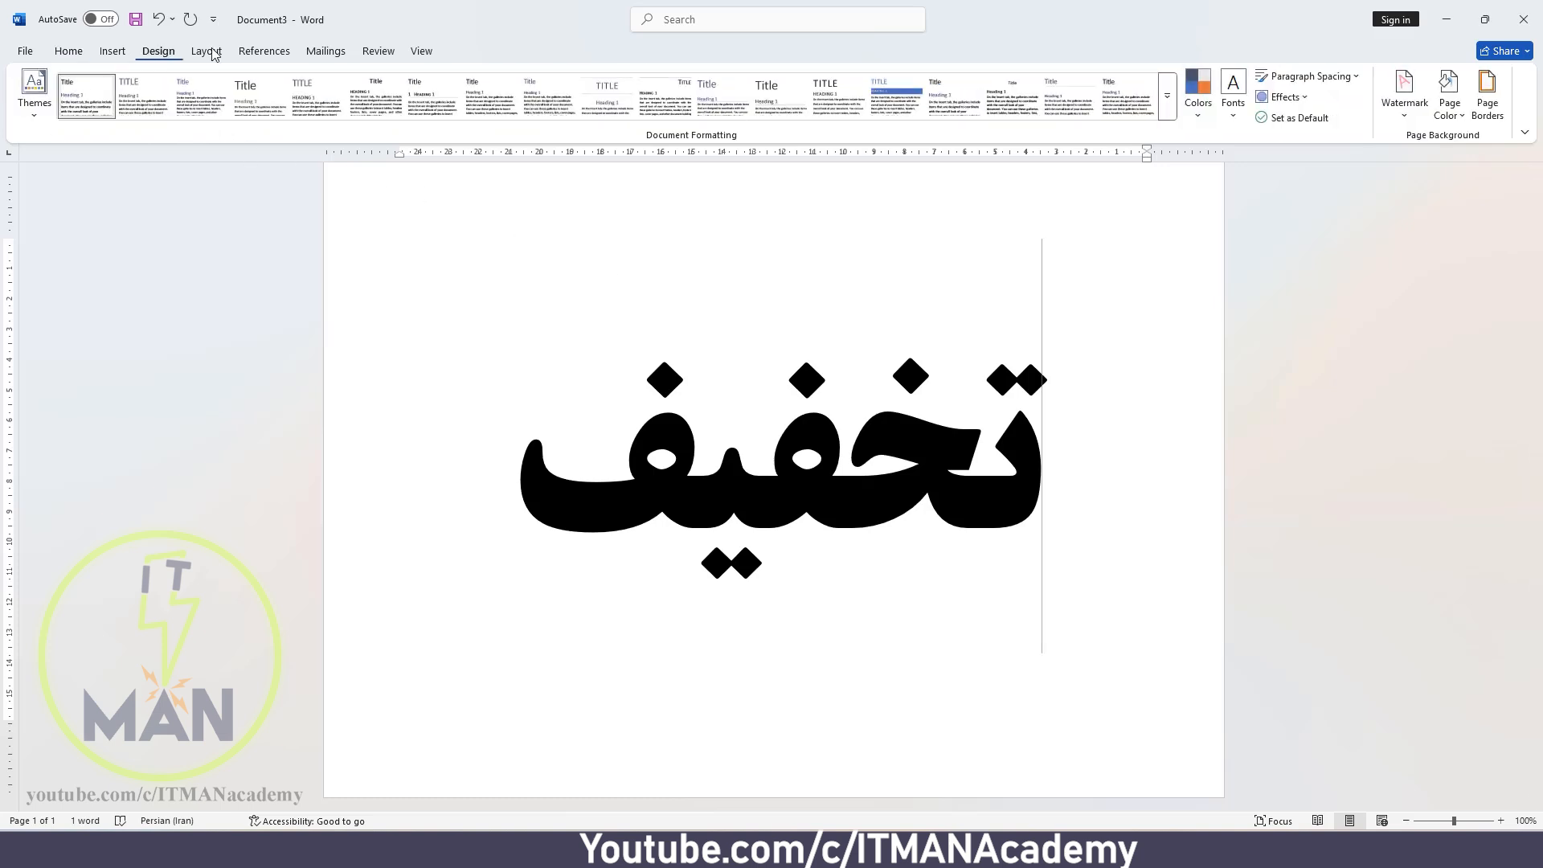
pyautogui.click(1442, 94)
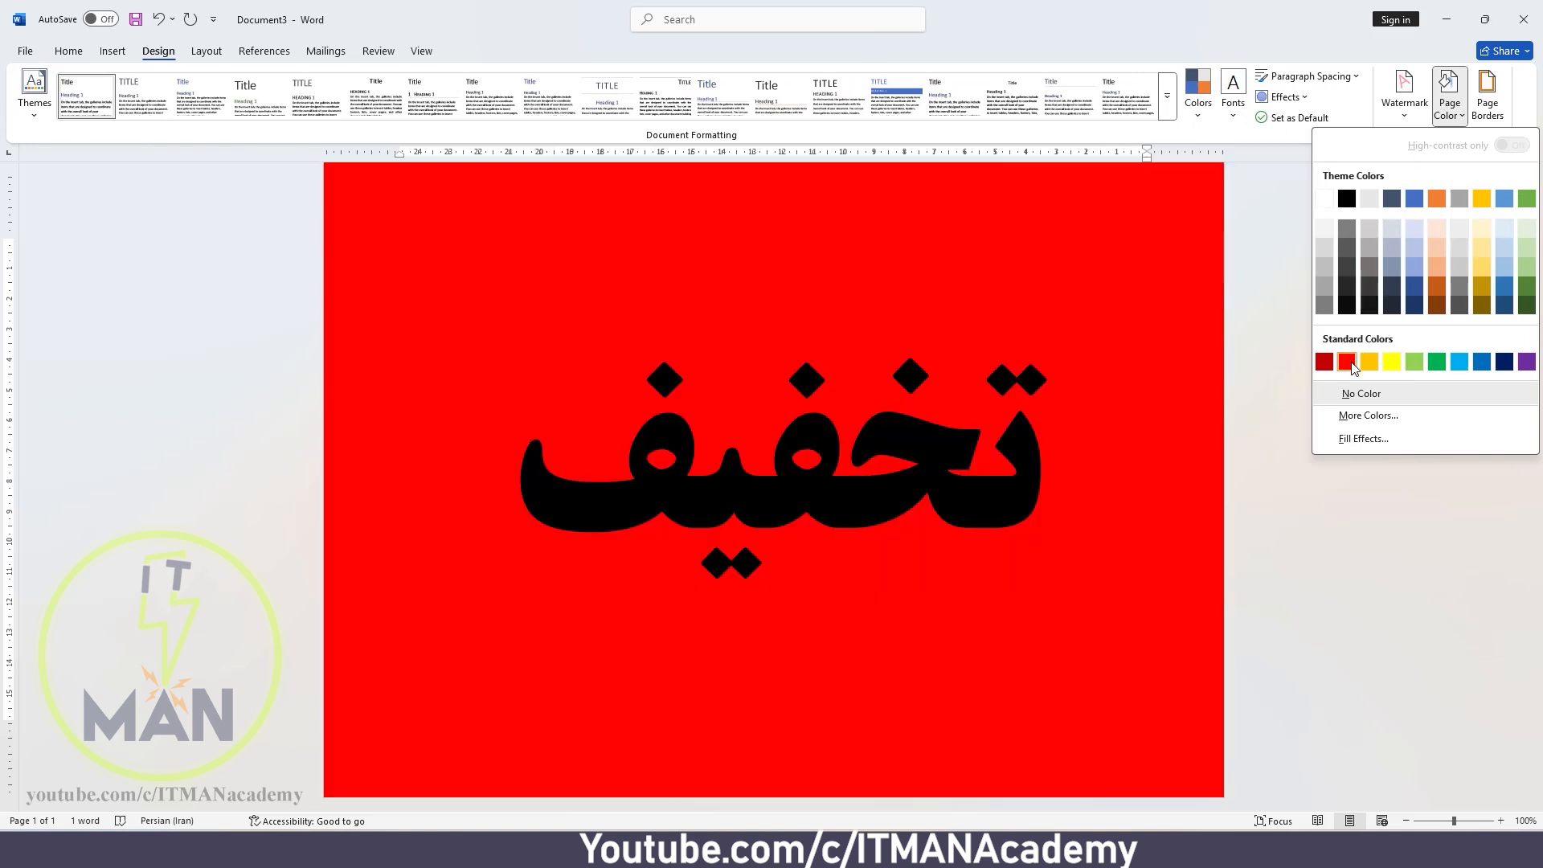
pyautogui.click(1346, 361)
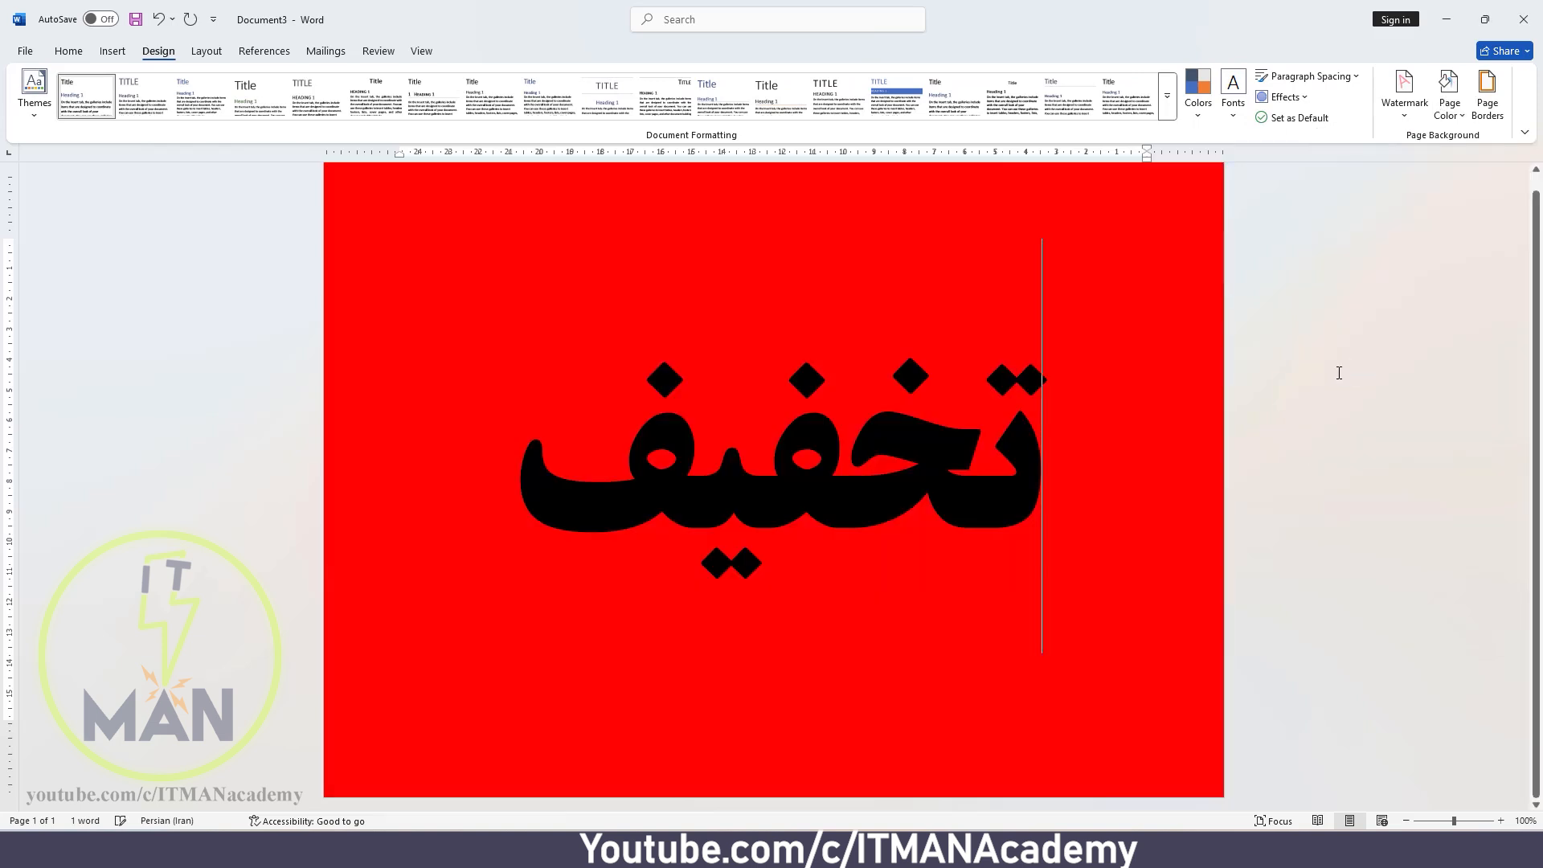
pyautogui.tripleClick(862, 447)
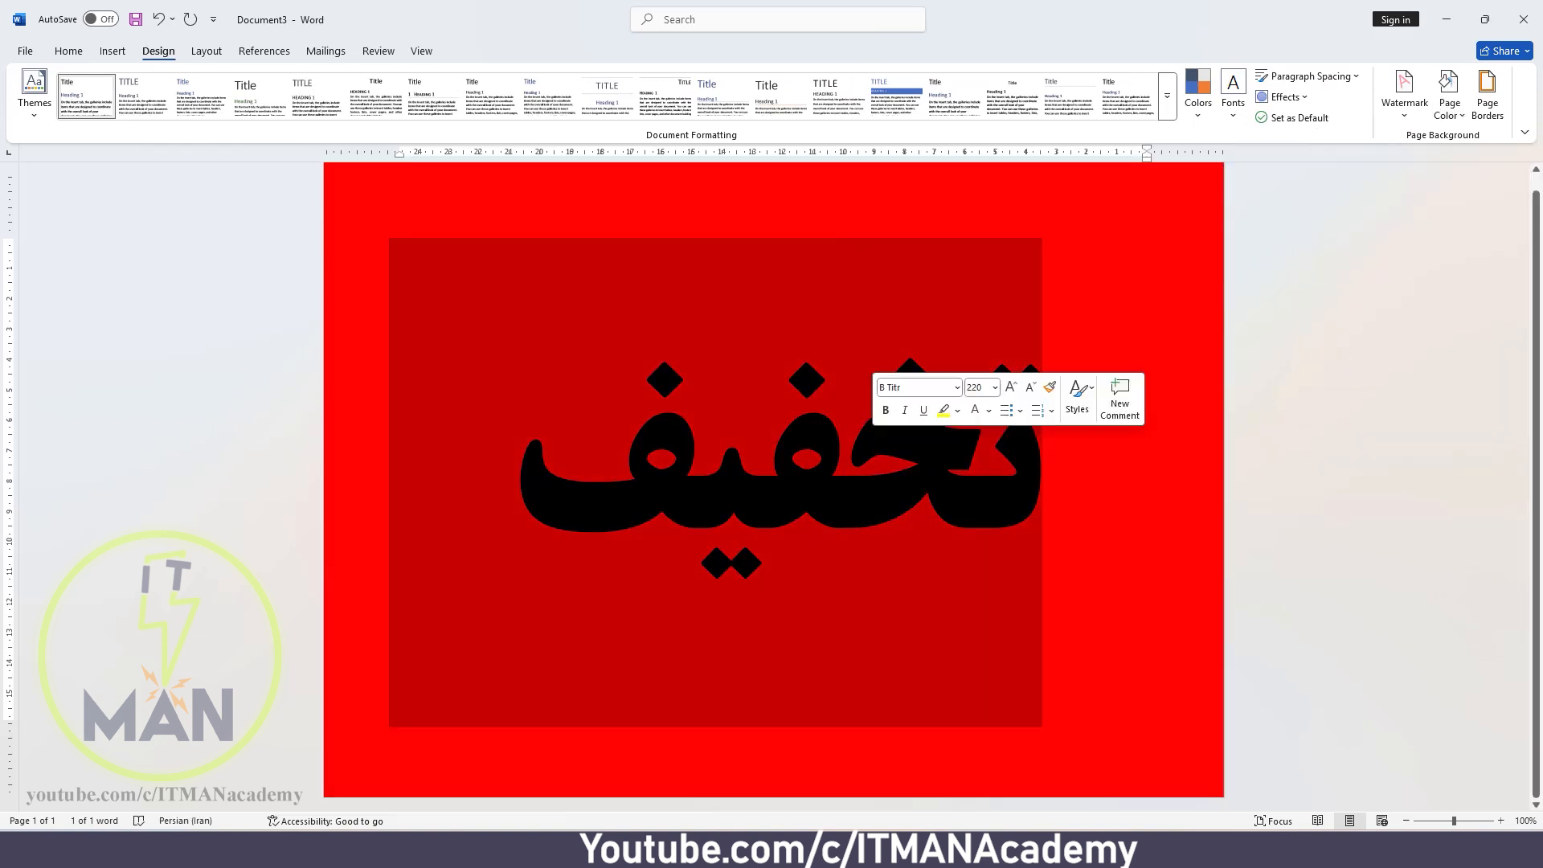
pyautogui.click(977, 413)
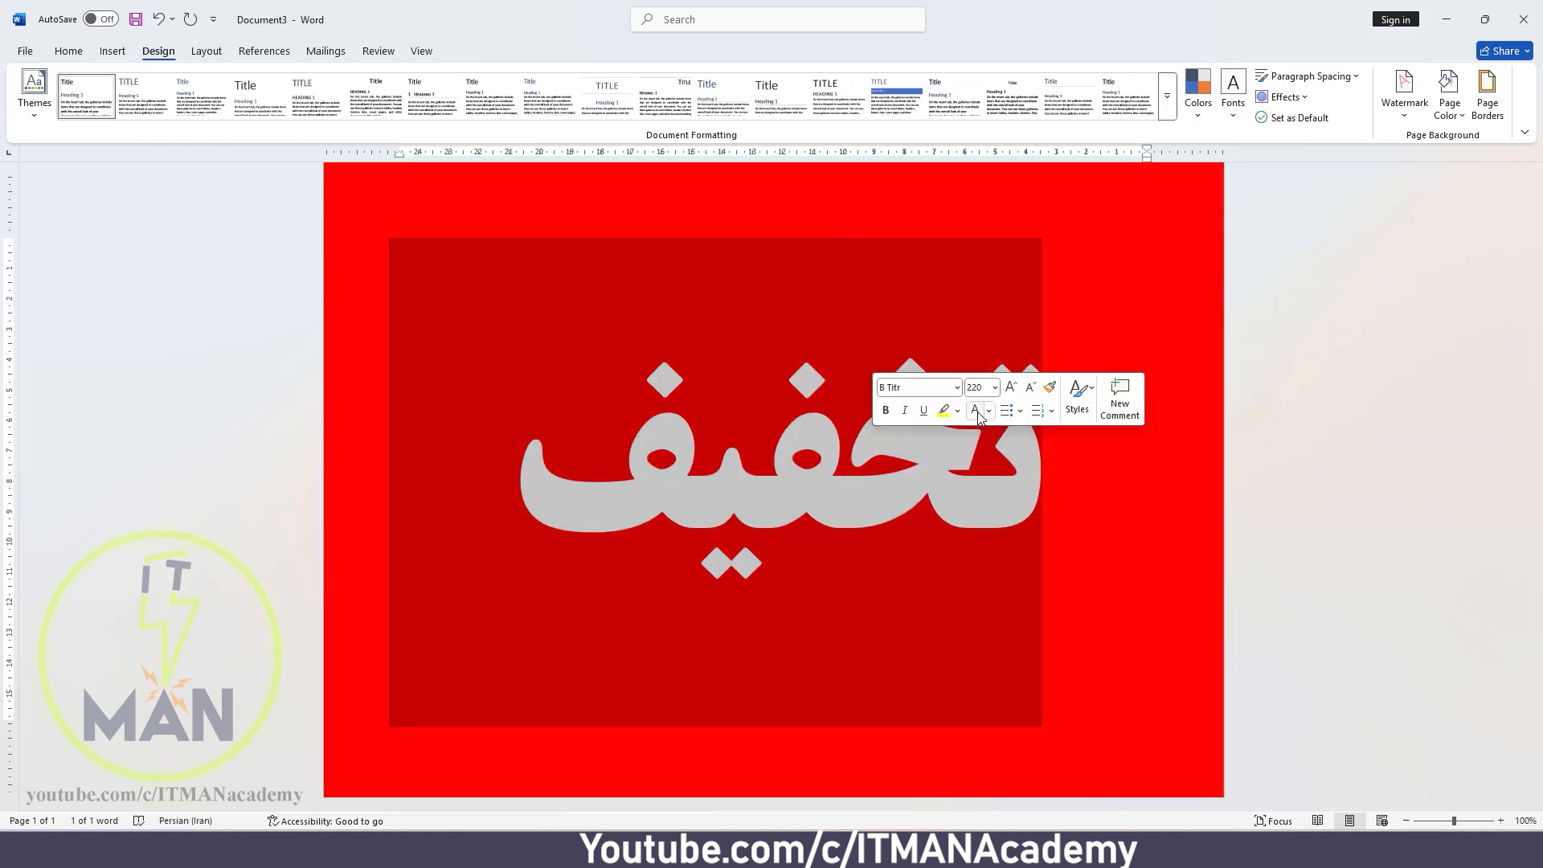
pyautogui.click(1056, 517)
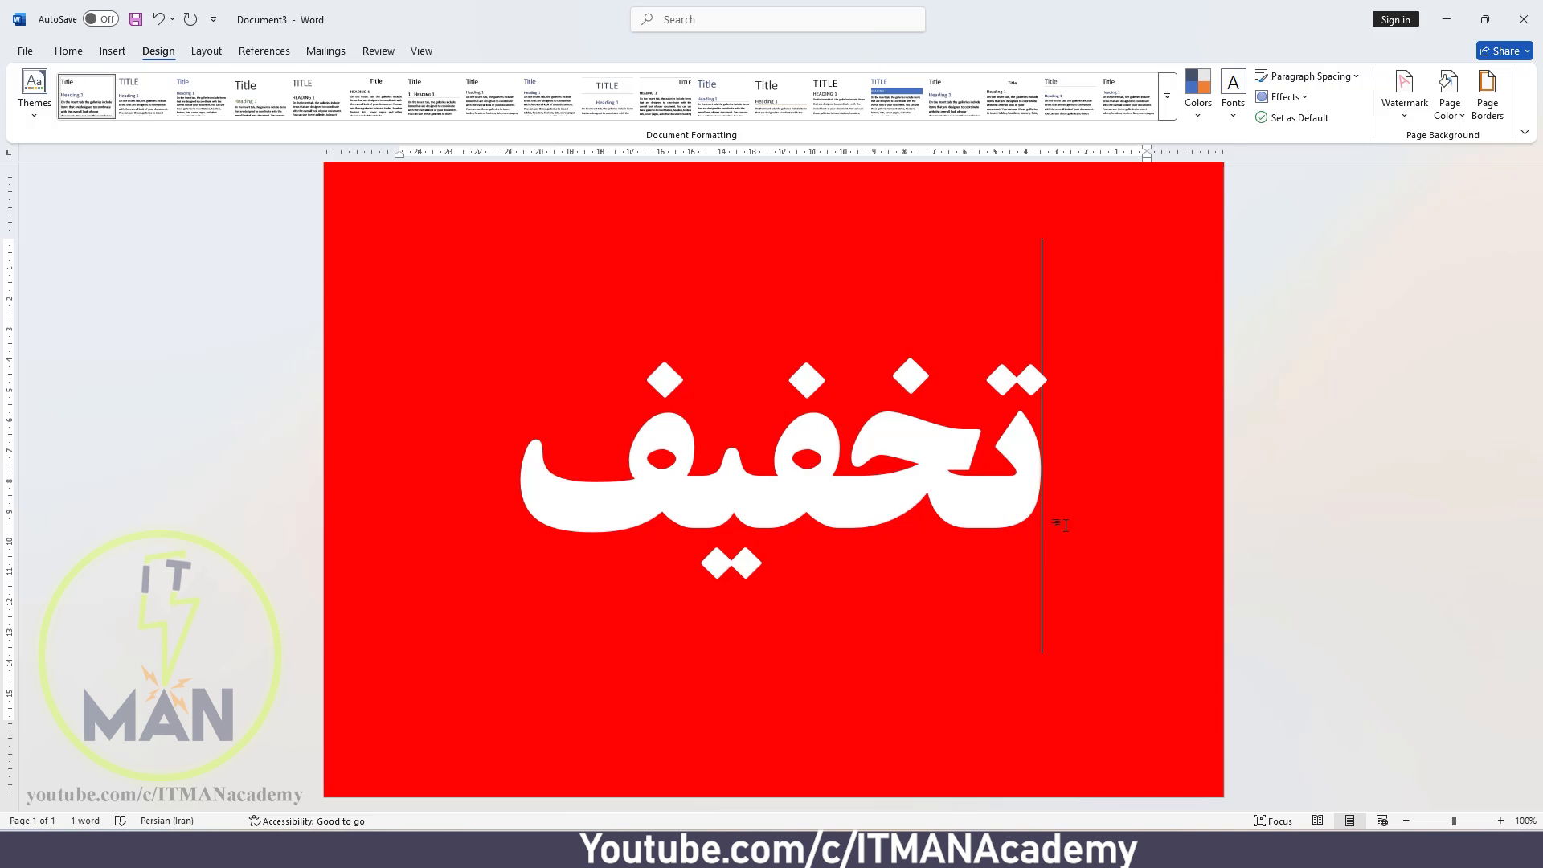
# - Set the left and right page margins of the landscape sign to 0.2 cm
pyautogui.click(206, 50)
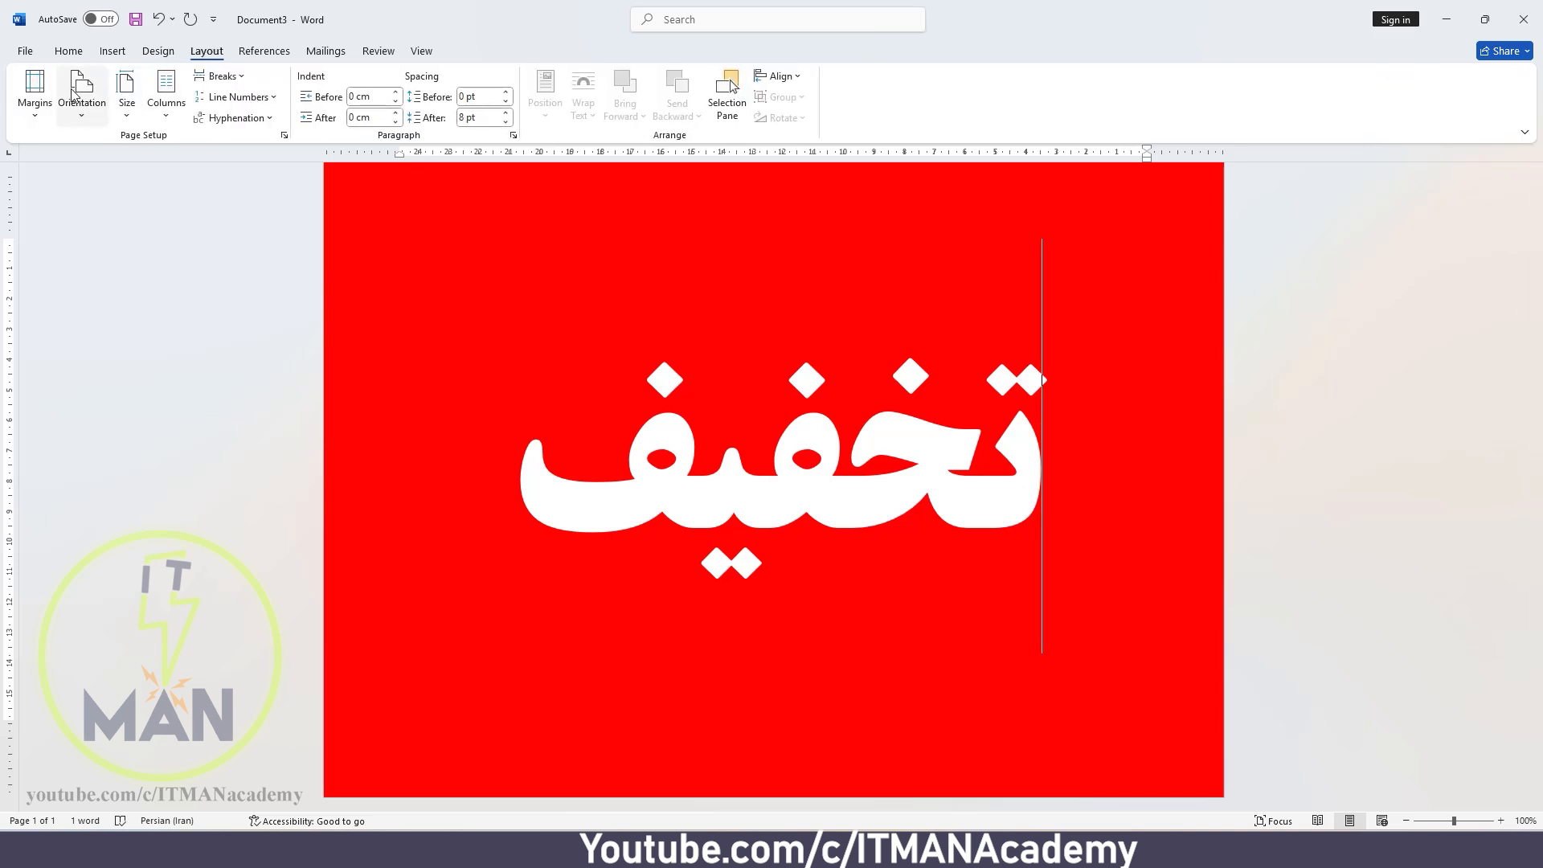
pyautogui.click(34, 87)
pyautogui.click(118, 537)
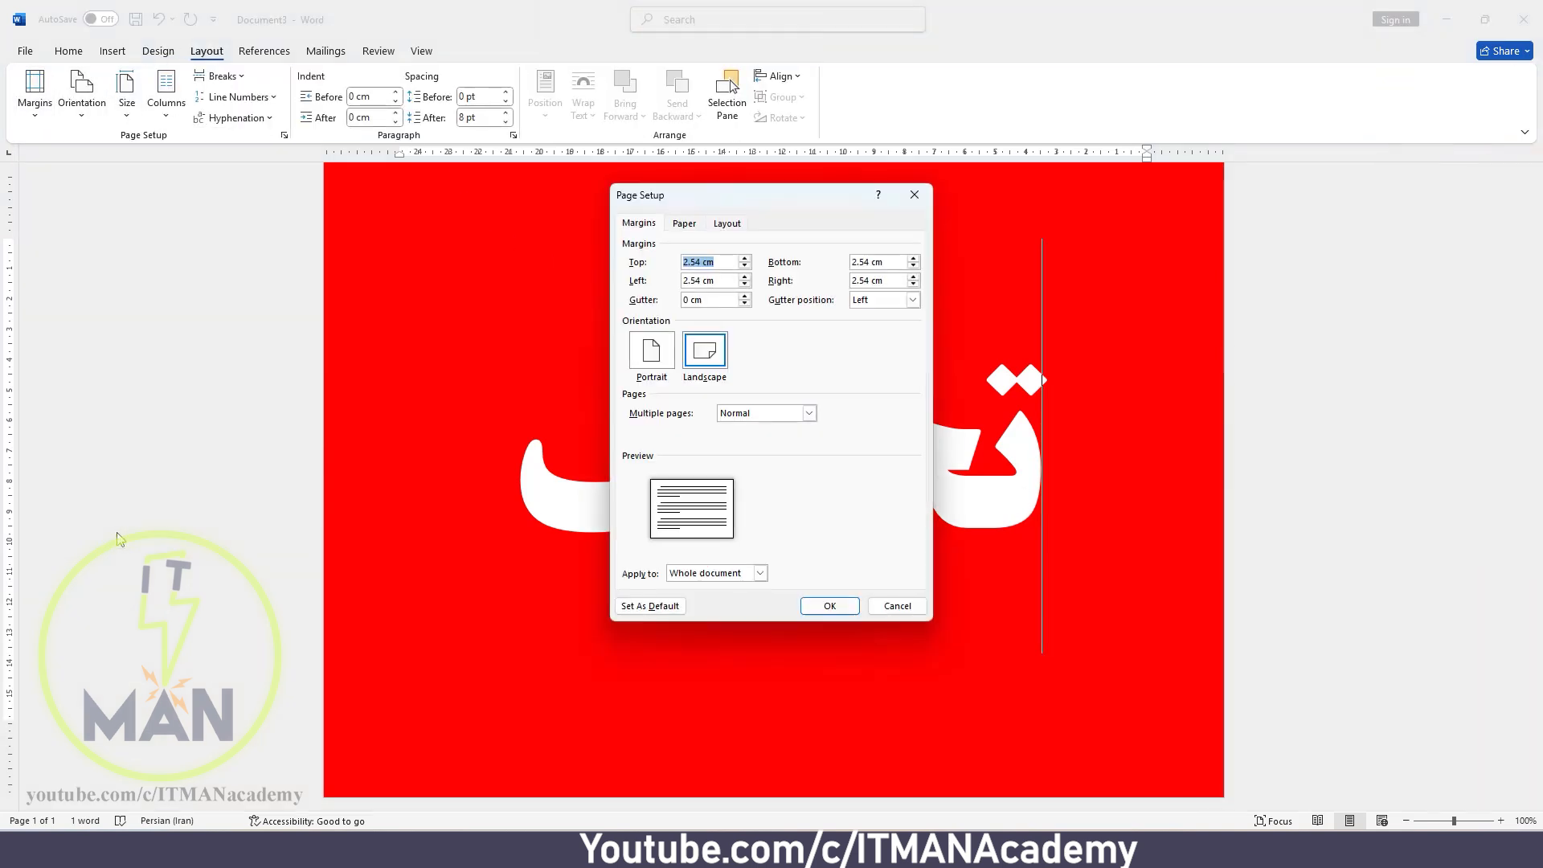
pyautogui.doubleClick(693, 278)
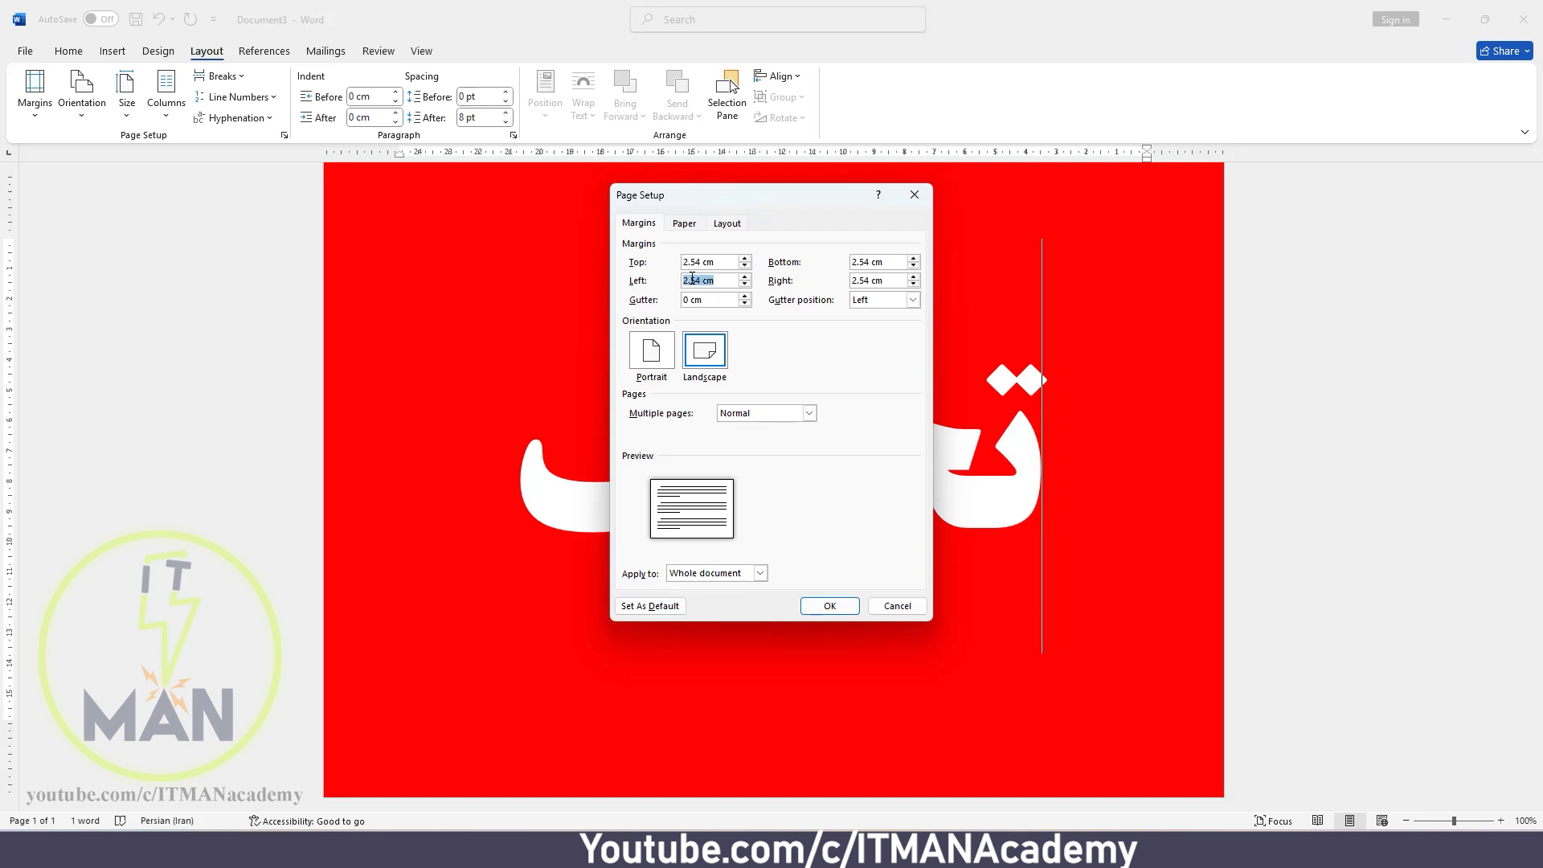
pyautogui.write('0.2')
pyautogui.doubleClick(861, 281)
pyautogui.write('0.2')
pyautogui.click(830, 606)
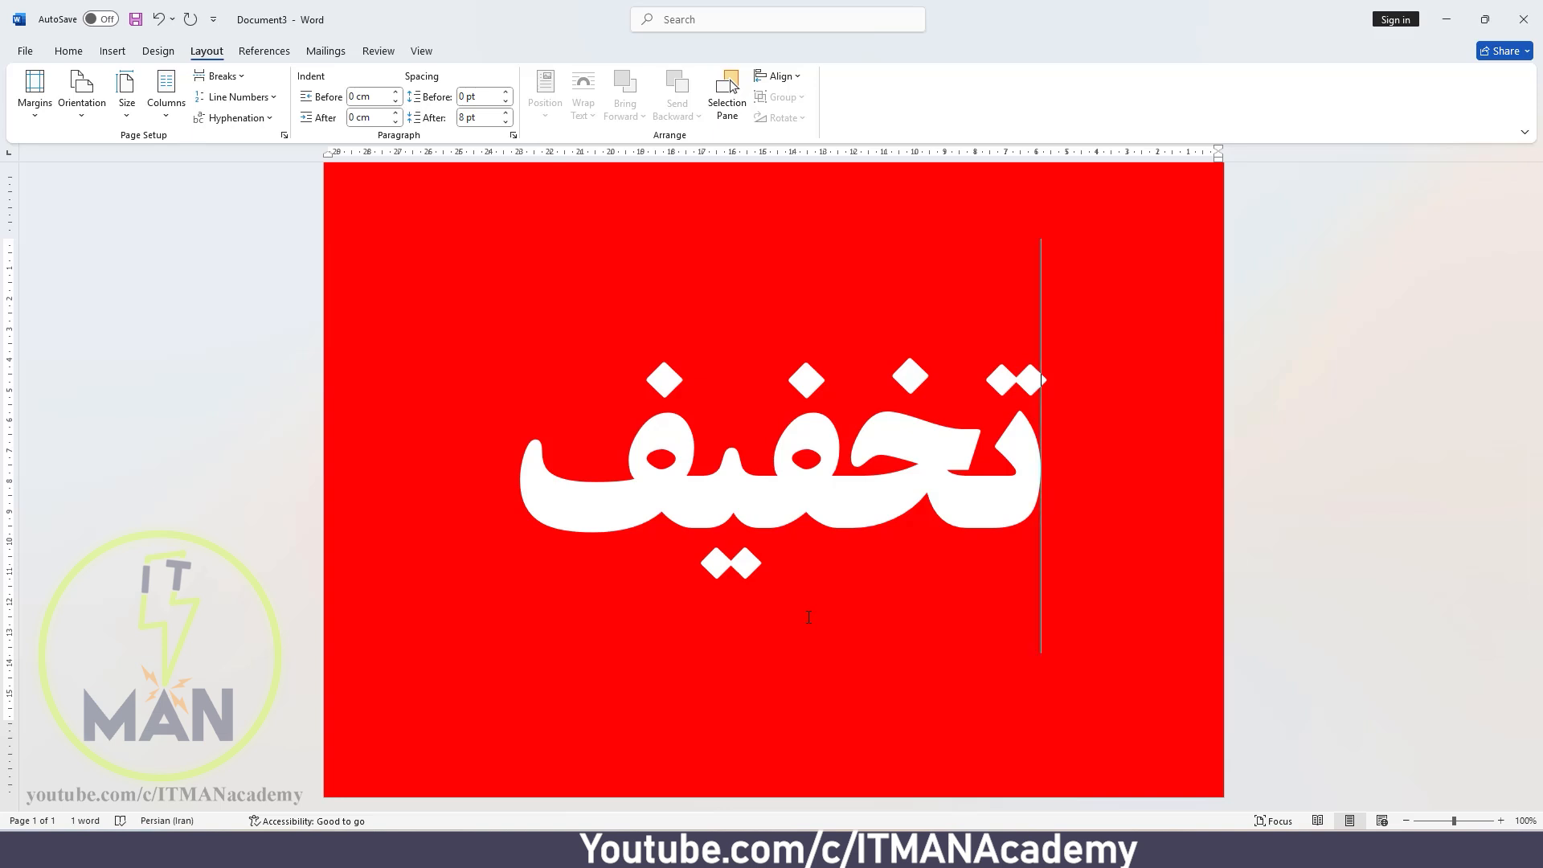
# - Stretch the word "تخفیف" with kashida characters before its final letter so it spans the page width
pyautogui.click(711, 507)
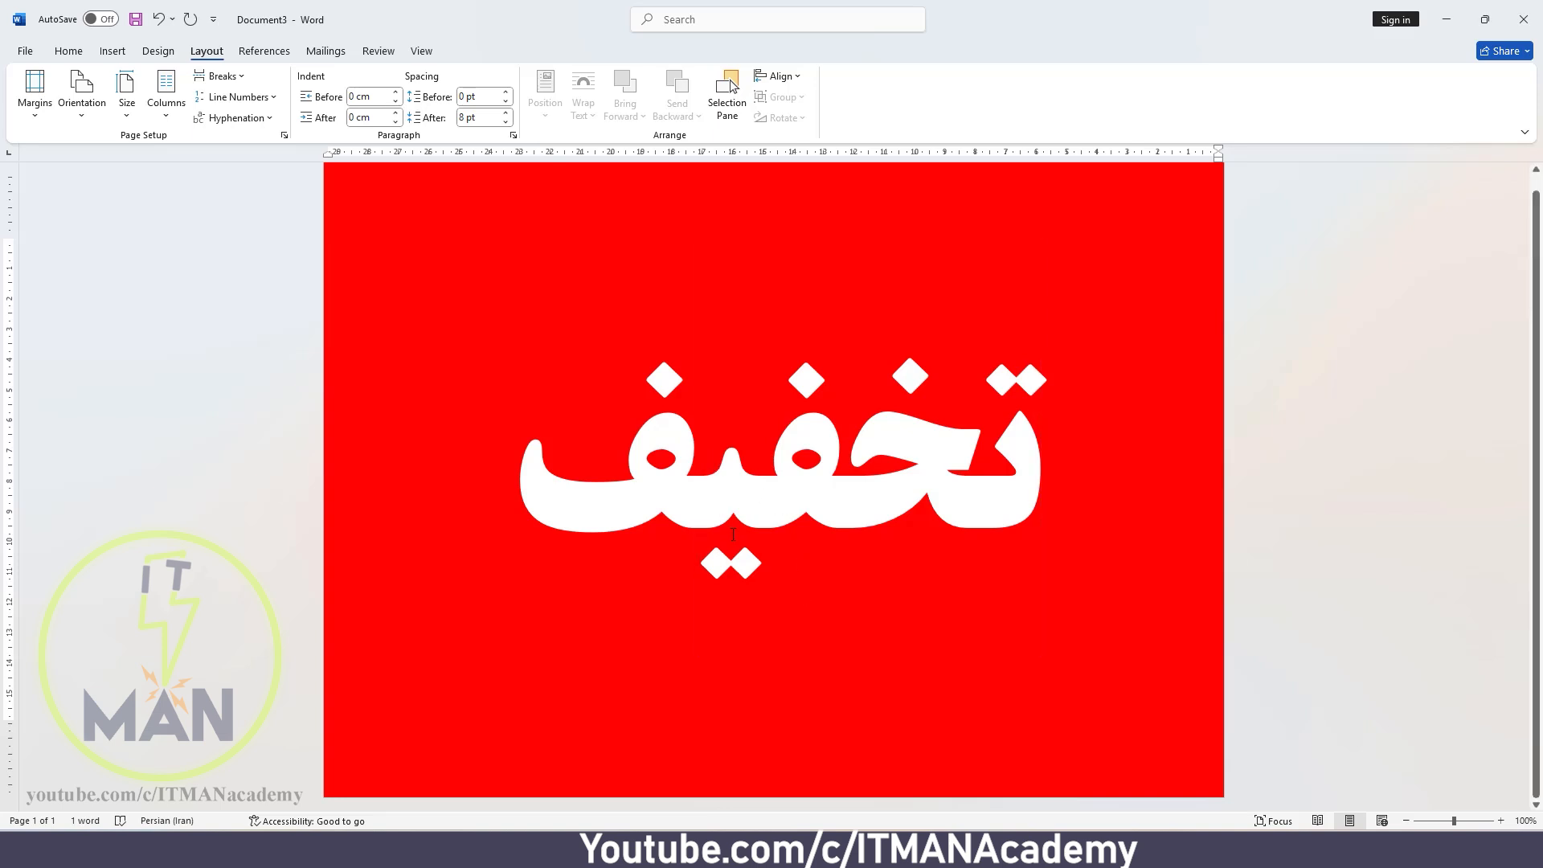
pyautogui.write('ــ')
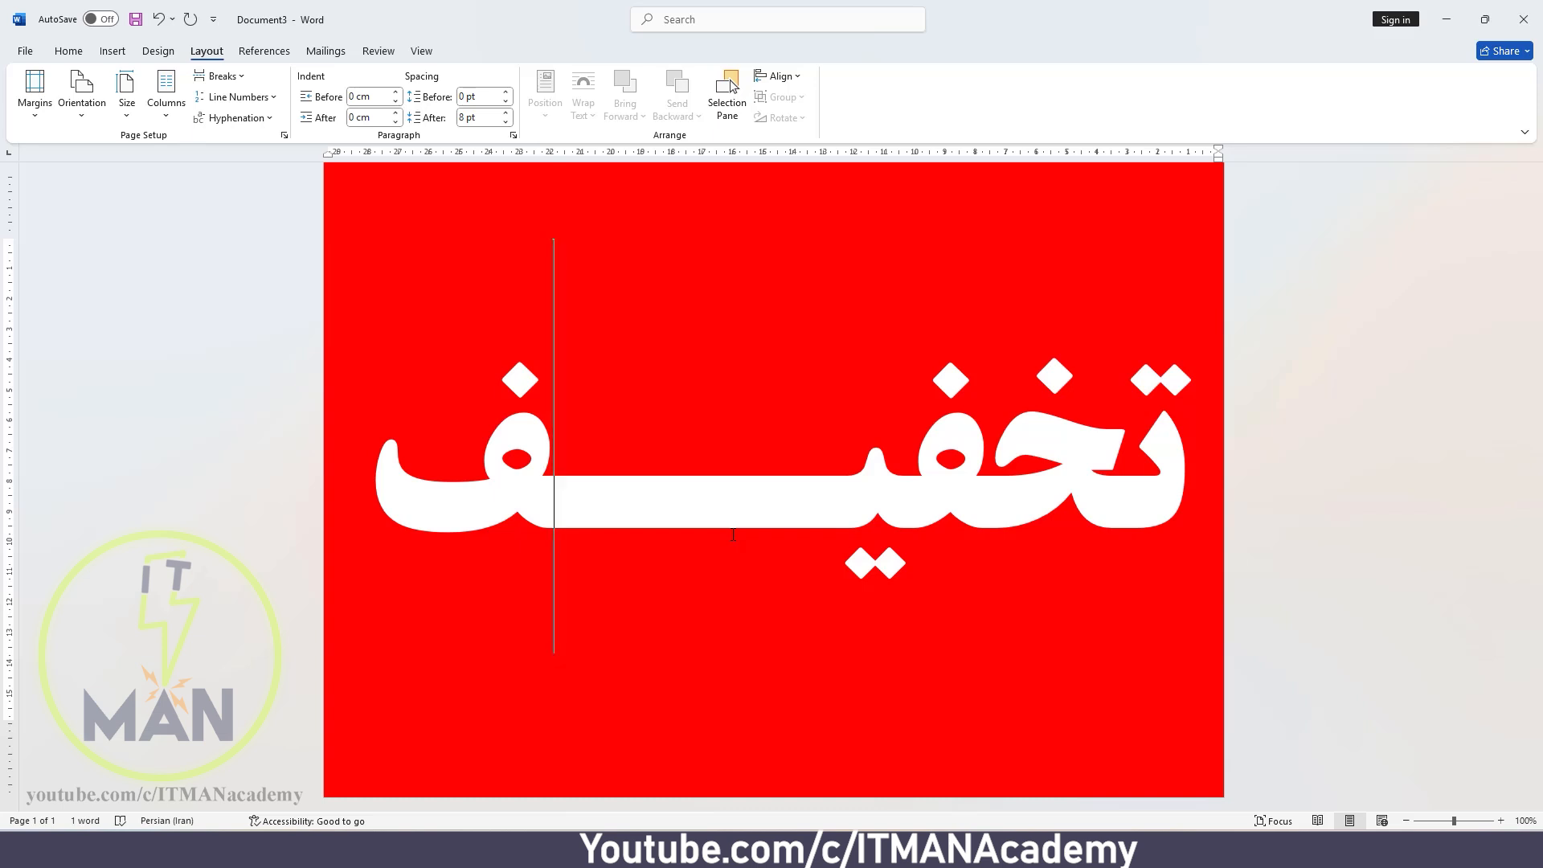
# - Examine the standard and custom color pickers for the page color and keep the current red
pyautogui.click(159, 51)
pyautogui.click(1450, 92)
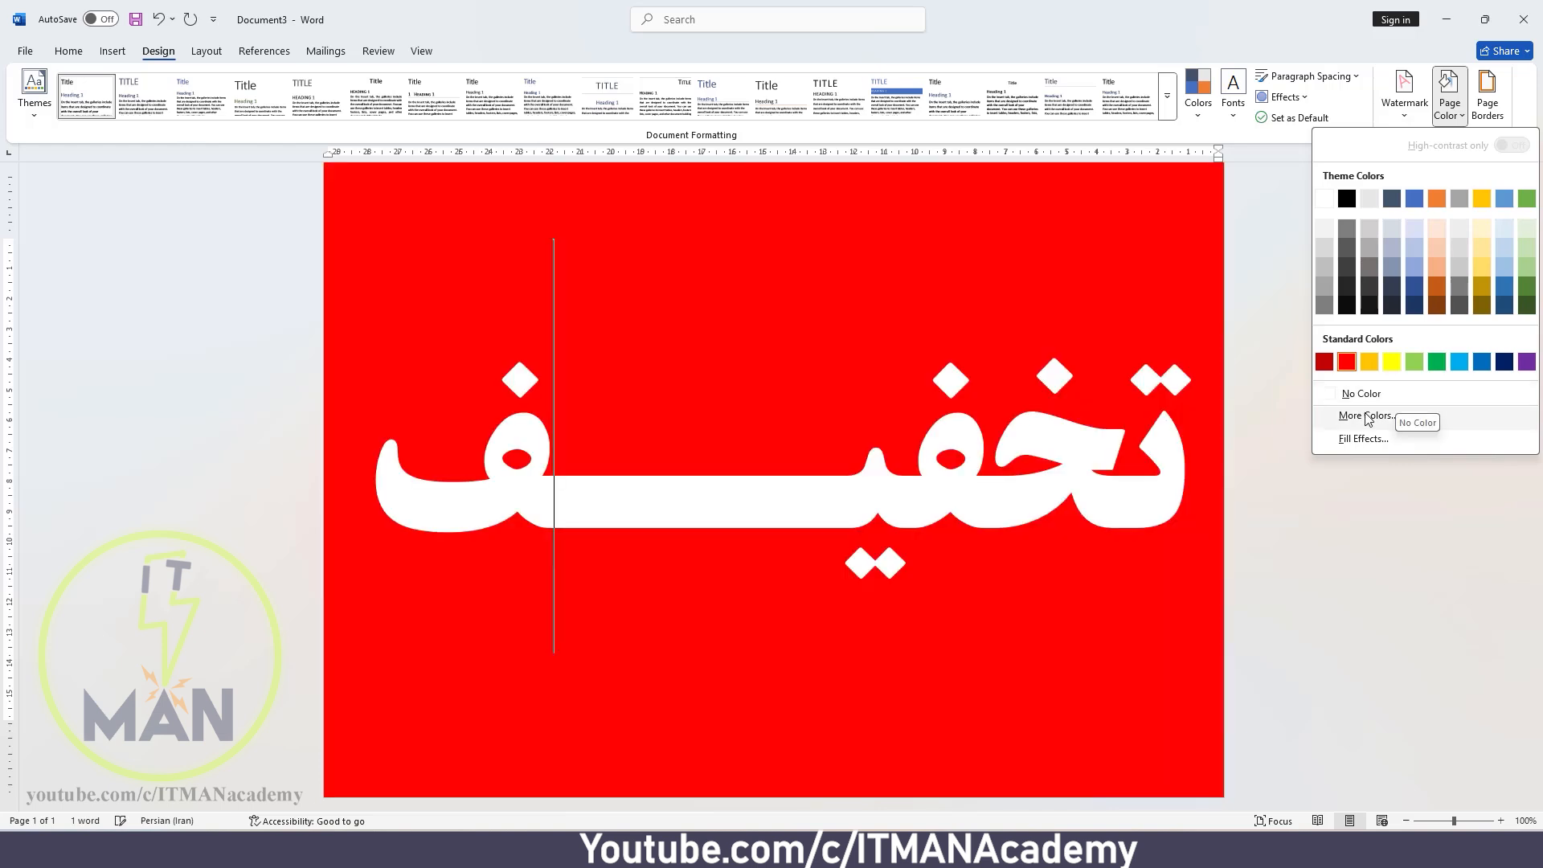
pyautogui.click(1363, 415)
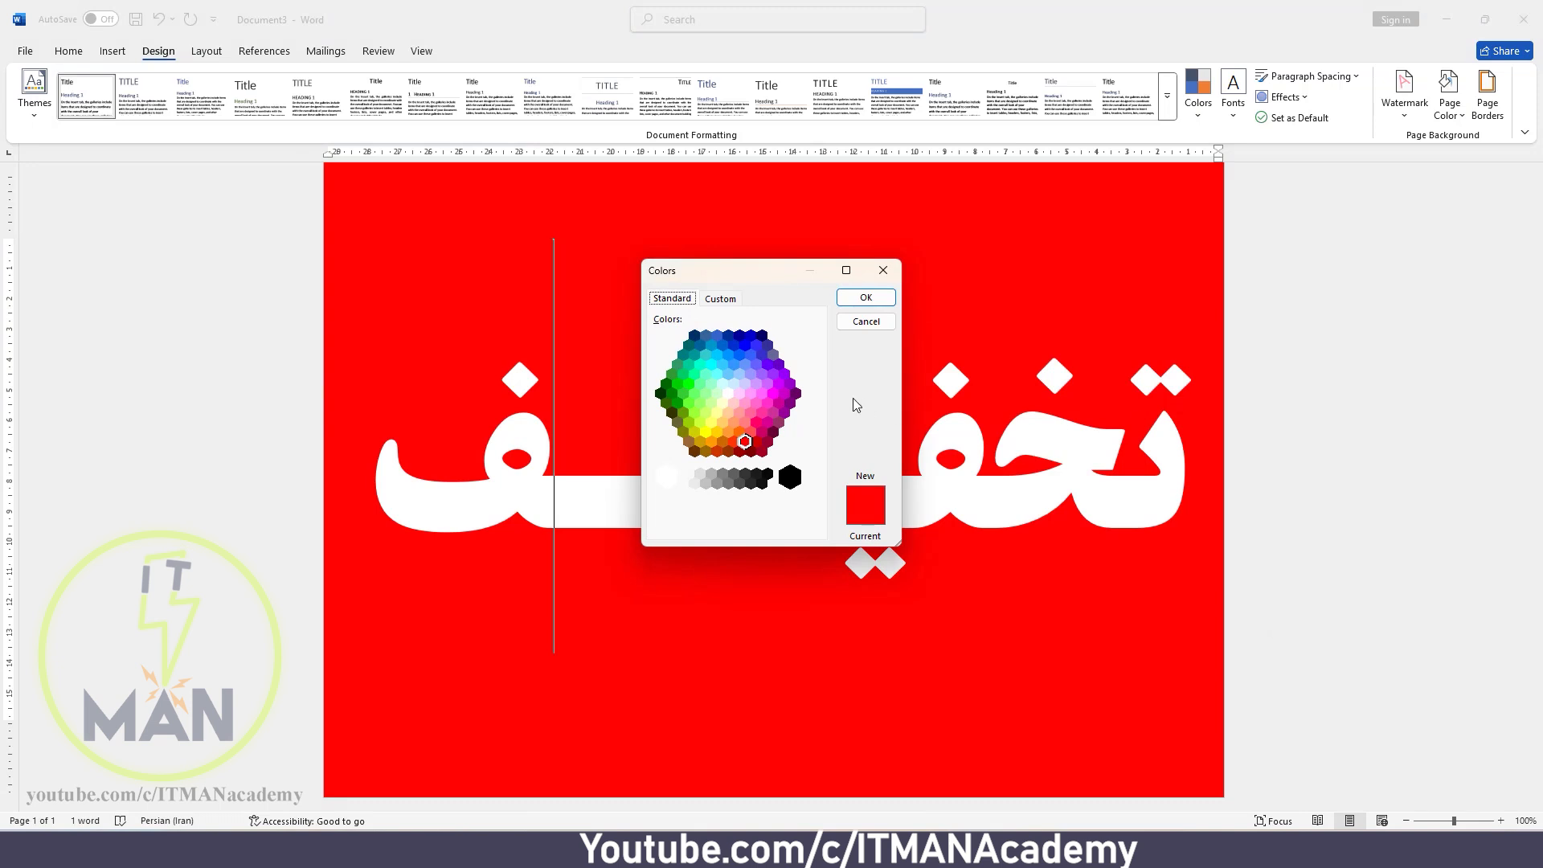
pyautogui.click(720, 300)
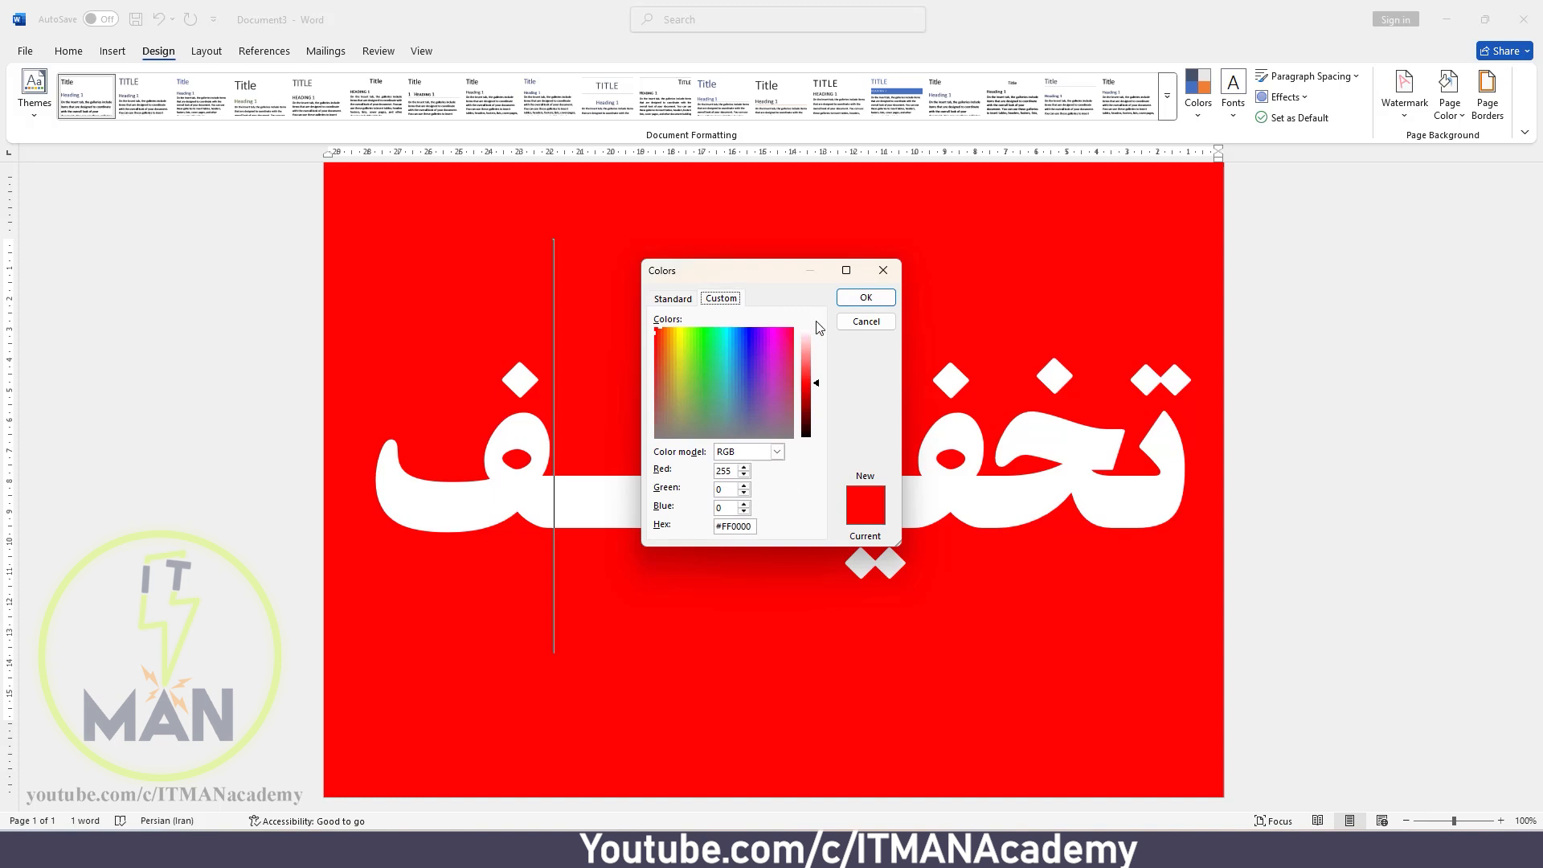
pyautogui.click(857, 300)
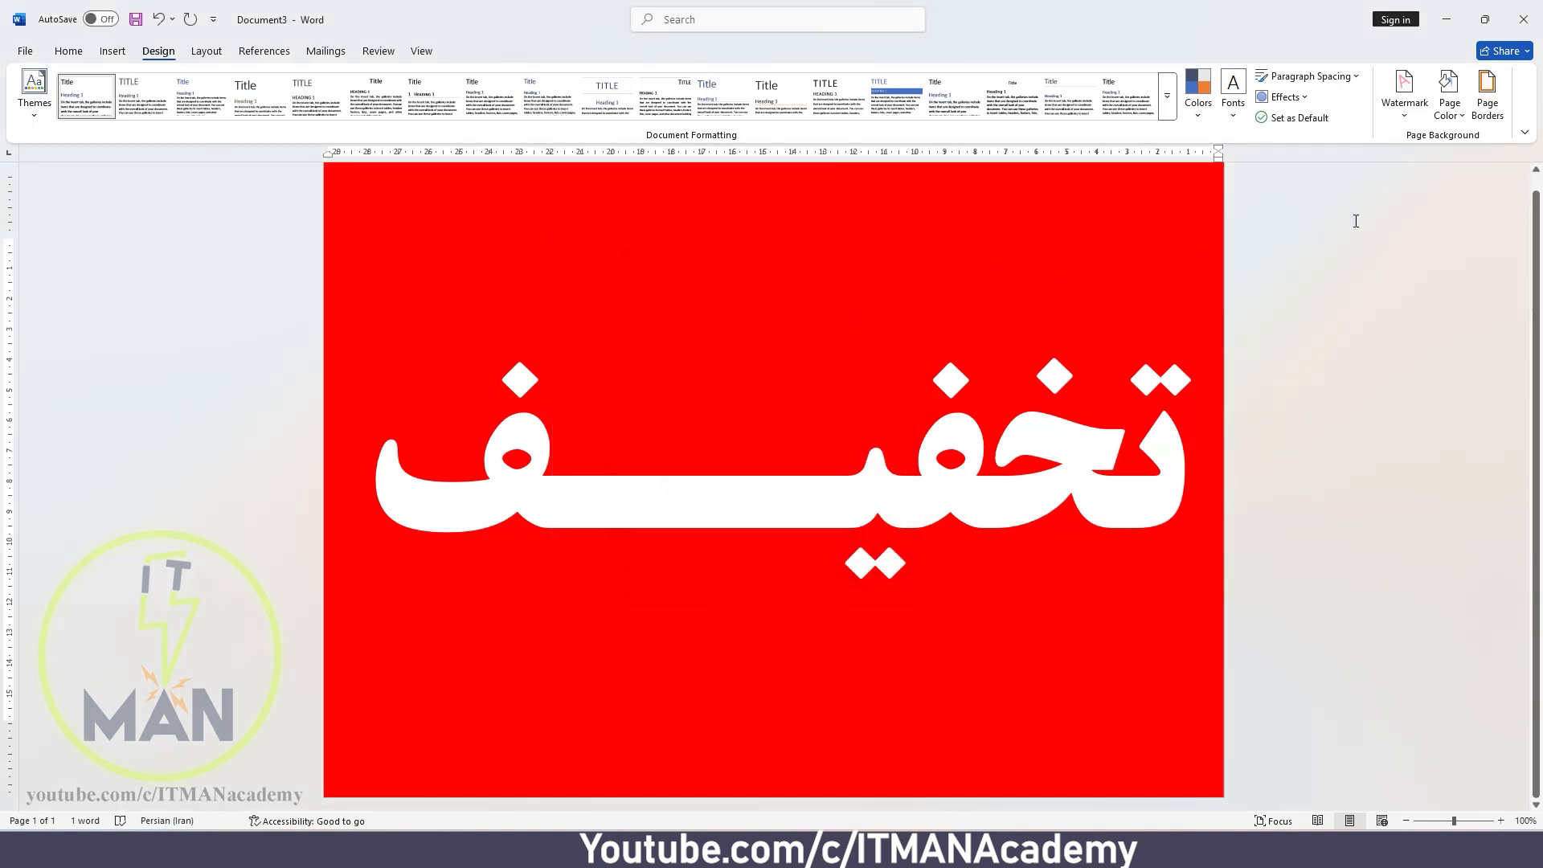
# - Start a one-color red gradient fill for the page and shift its shade slightly toward dark
pyautogui.click(1450, 114)
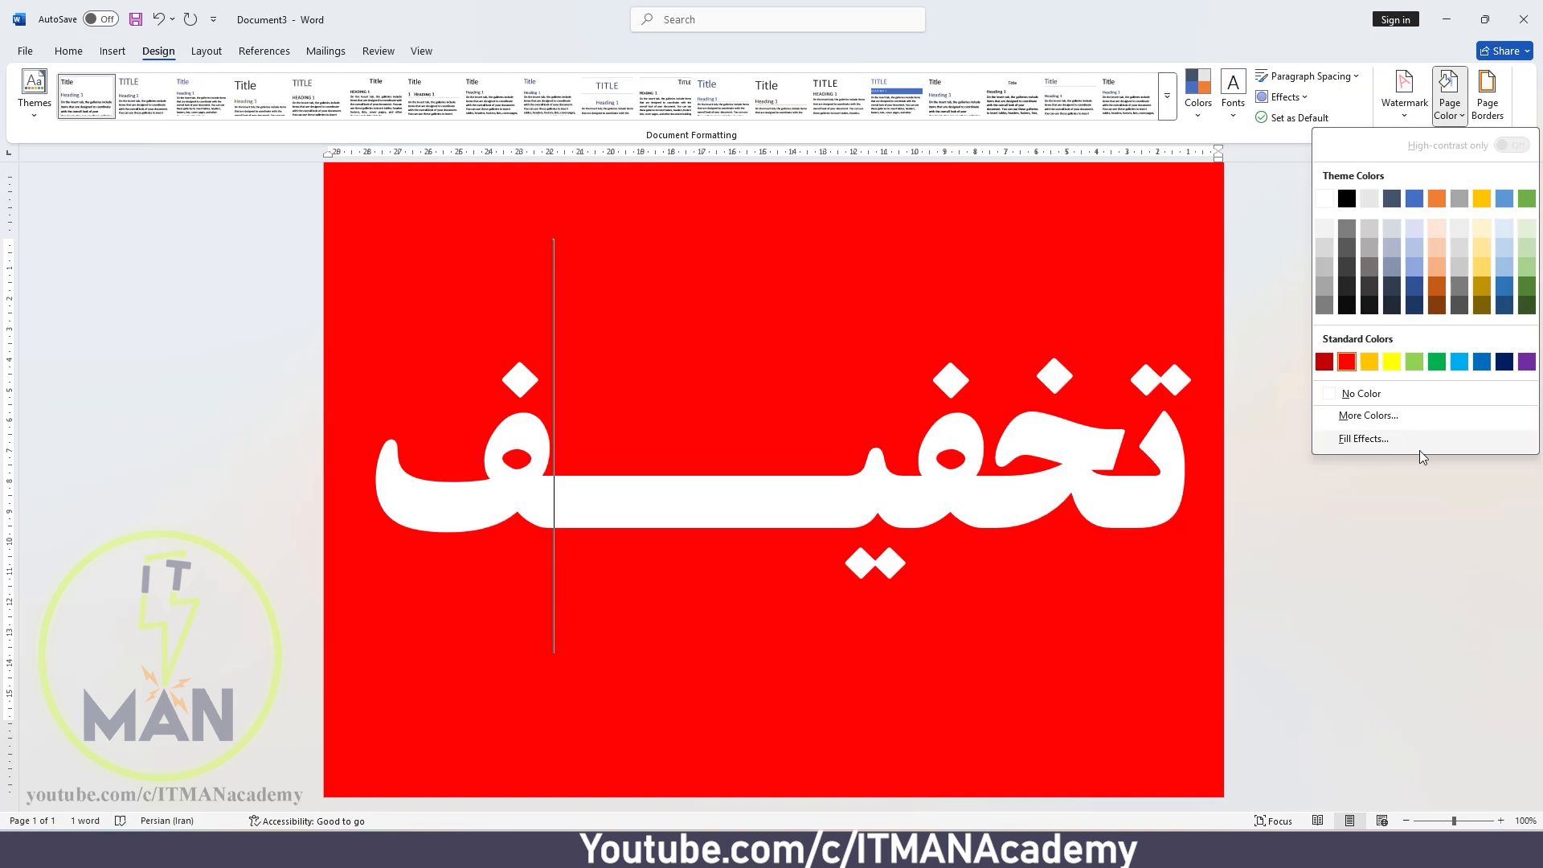
pyautogui.click(1419, 450)
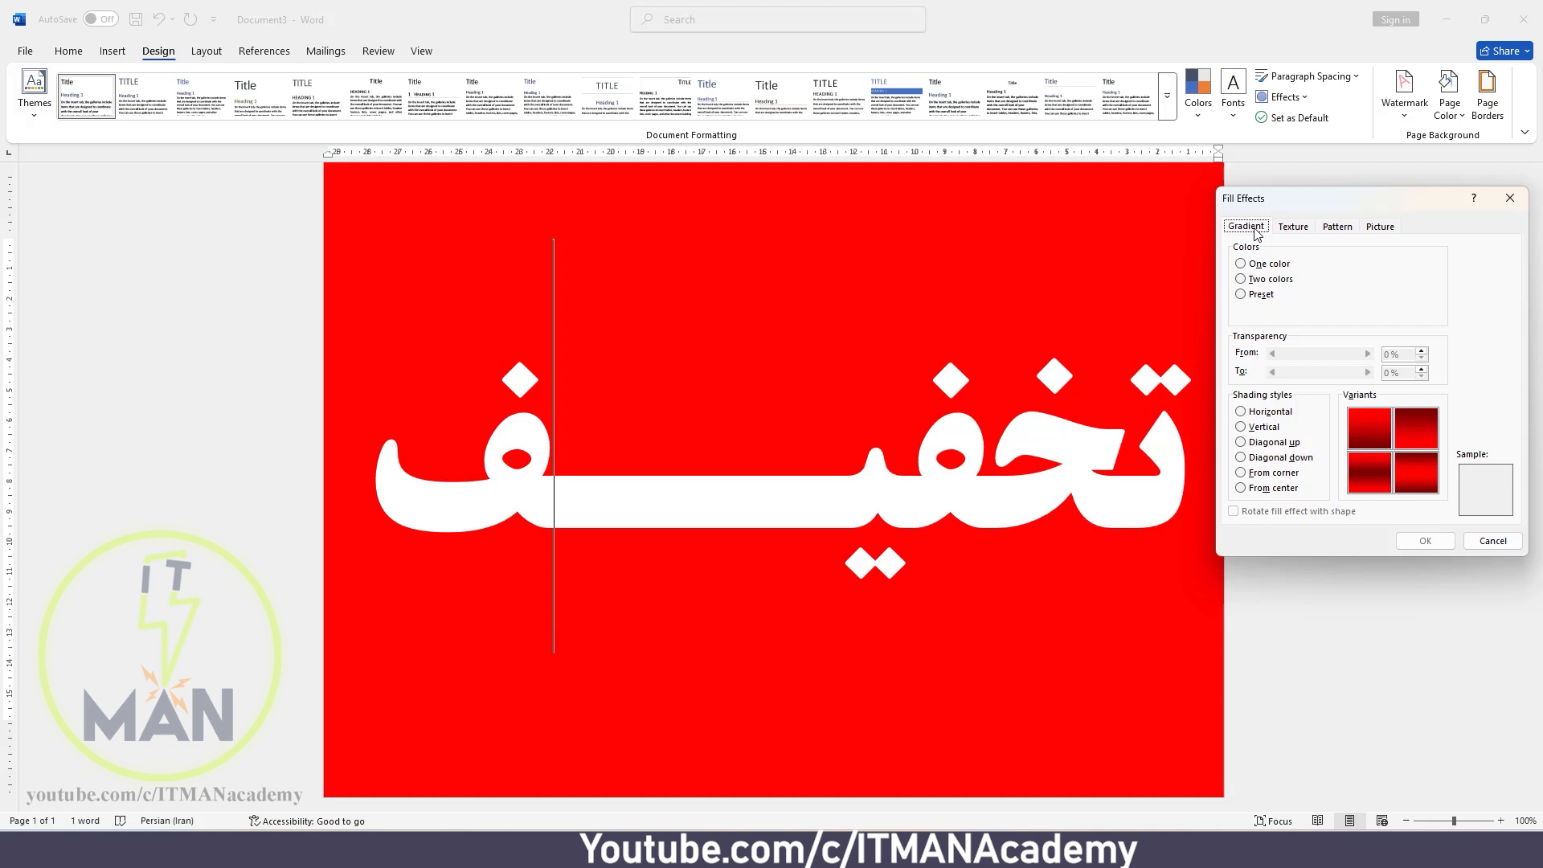
pyautogui.click(1251, 267)
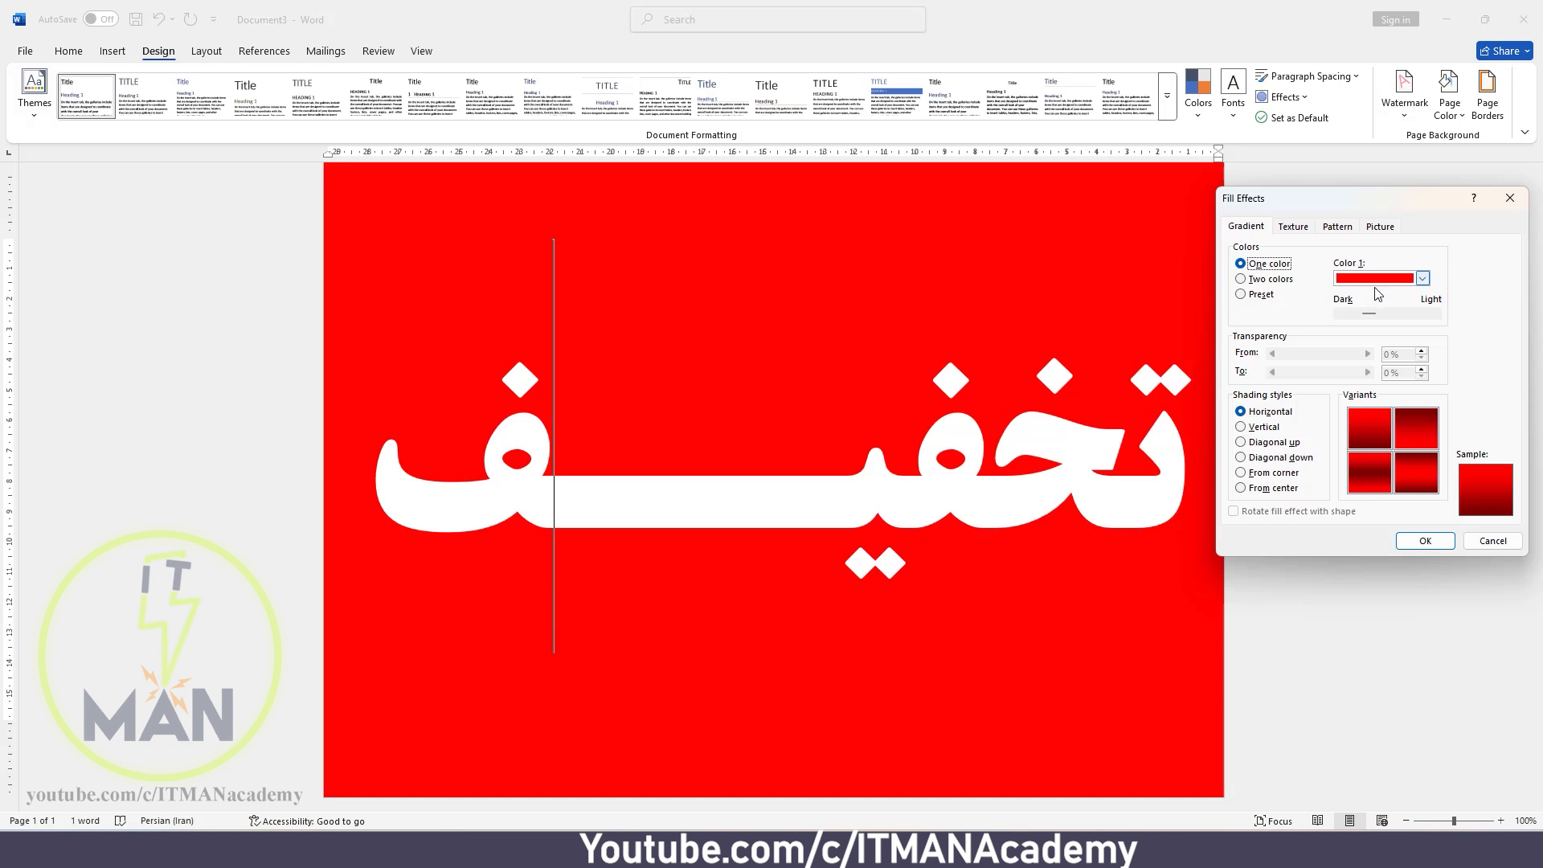
pyautogui.moveTo(1369, 313)
pyautogui.mouseDown()
pyautogui.moveTo(1417, 322)
pyautogui.moveTo(1360, 318)
pyautogui.mouseUp()
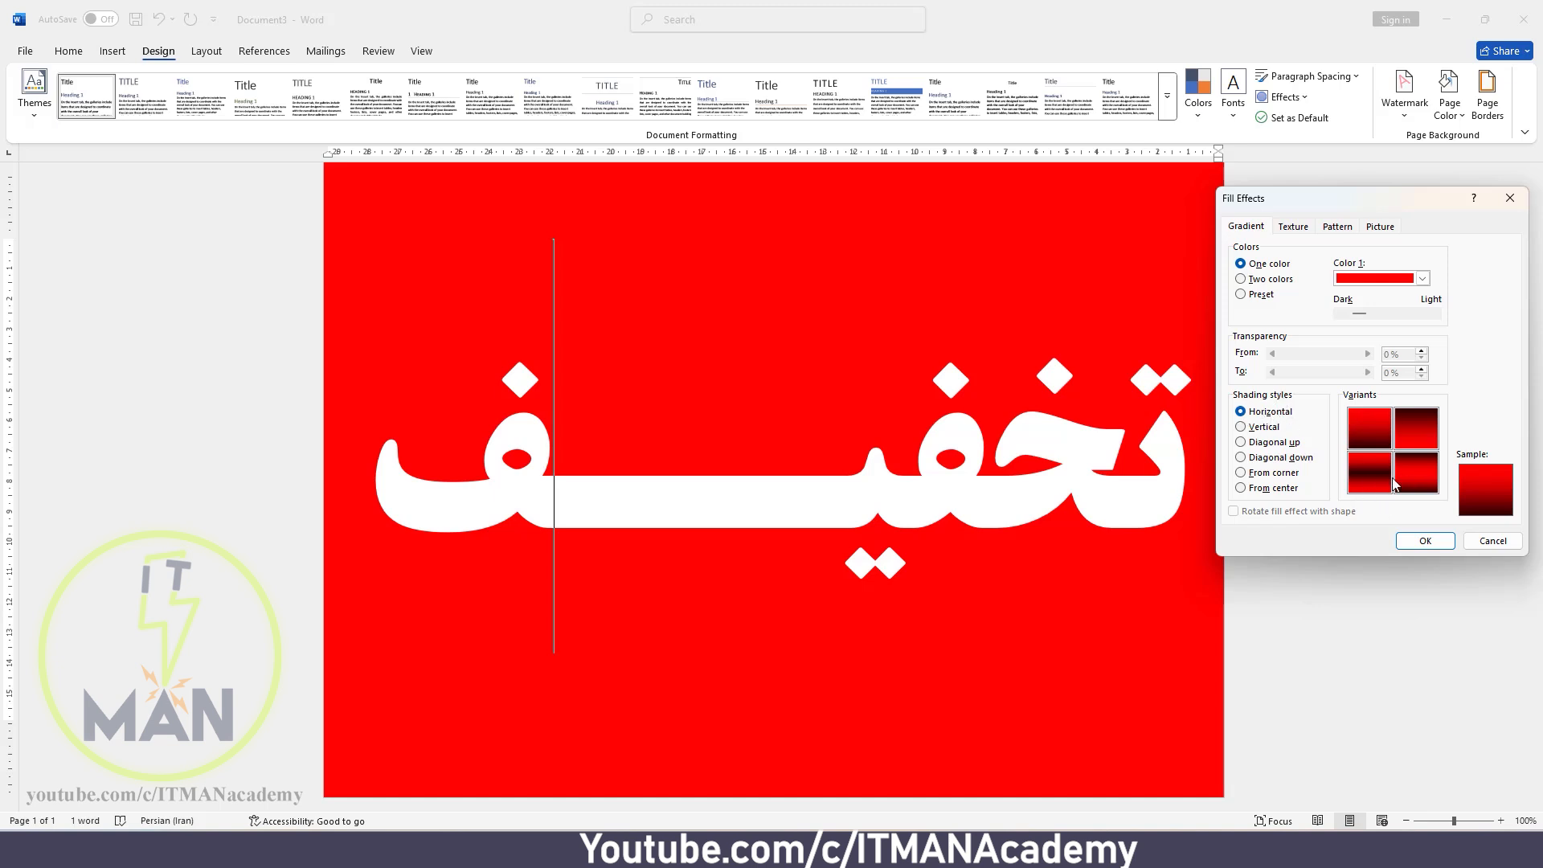
# - Preview the Vertical, Diagonal up, Diagonal down, From corner and From center shading styles for the red gradient
pyautogui.click(1262, 427)
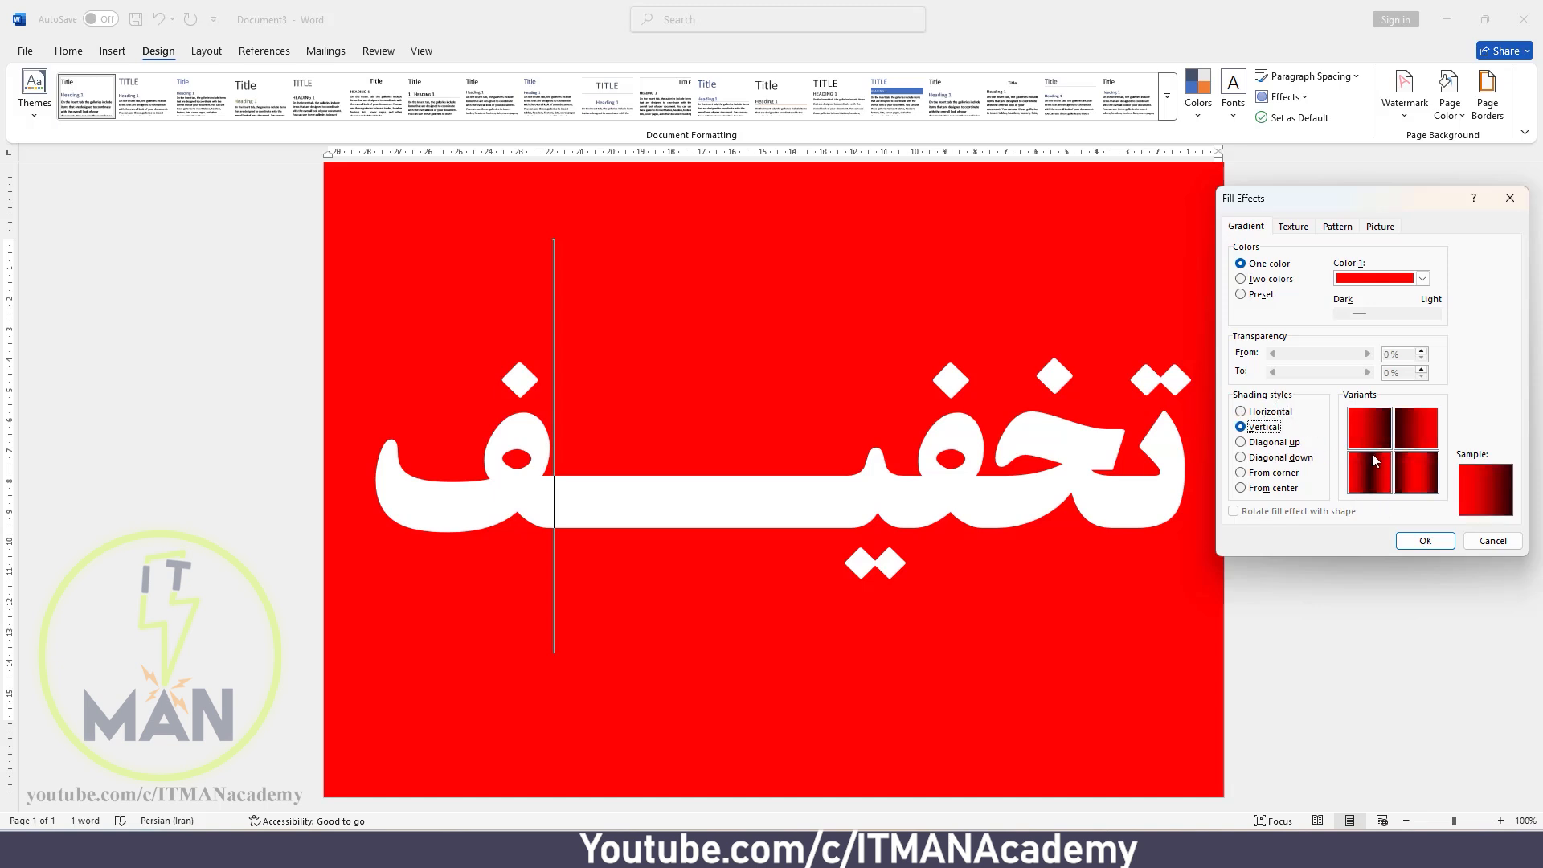
pyautogui.click(1284, 442)
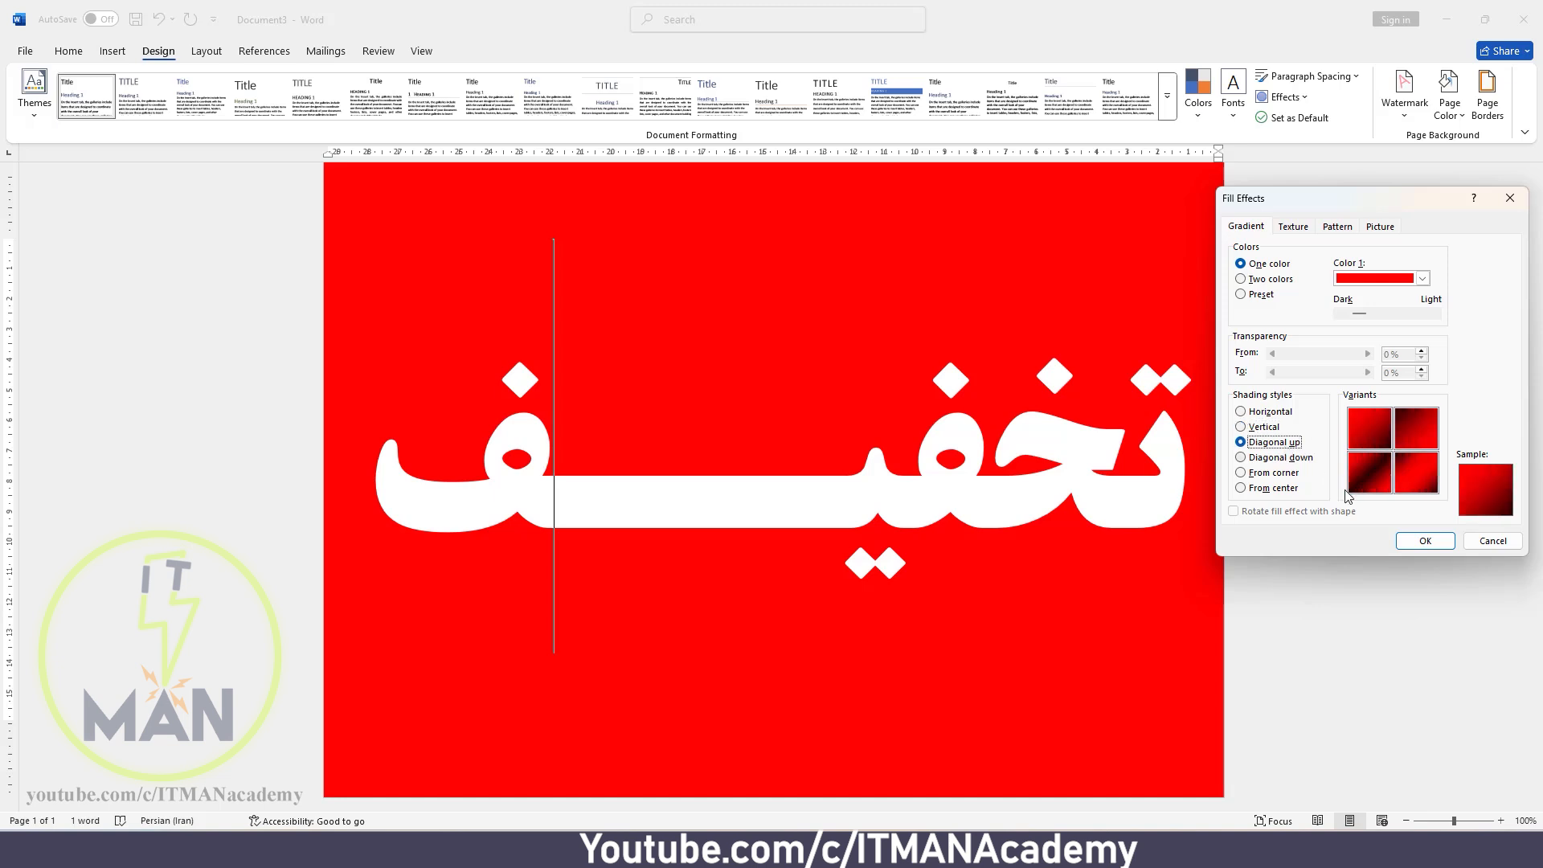
pyautogui.click(1292, 457)
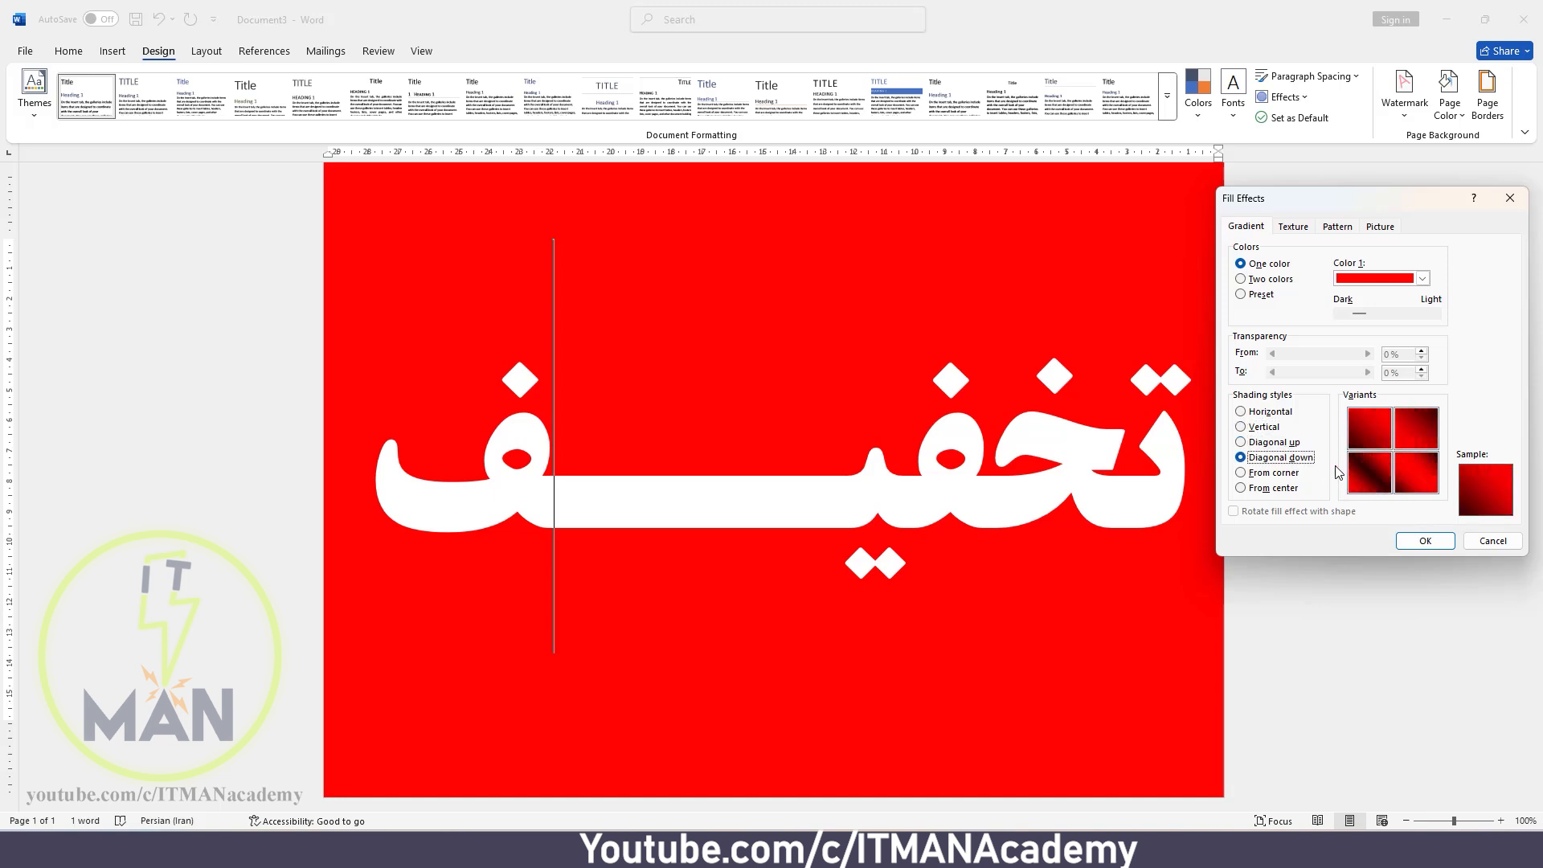
pyautogui.click(1276, 474)
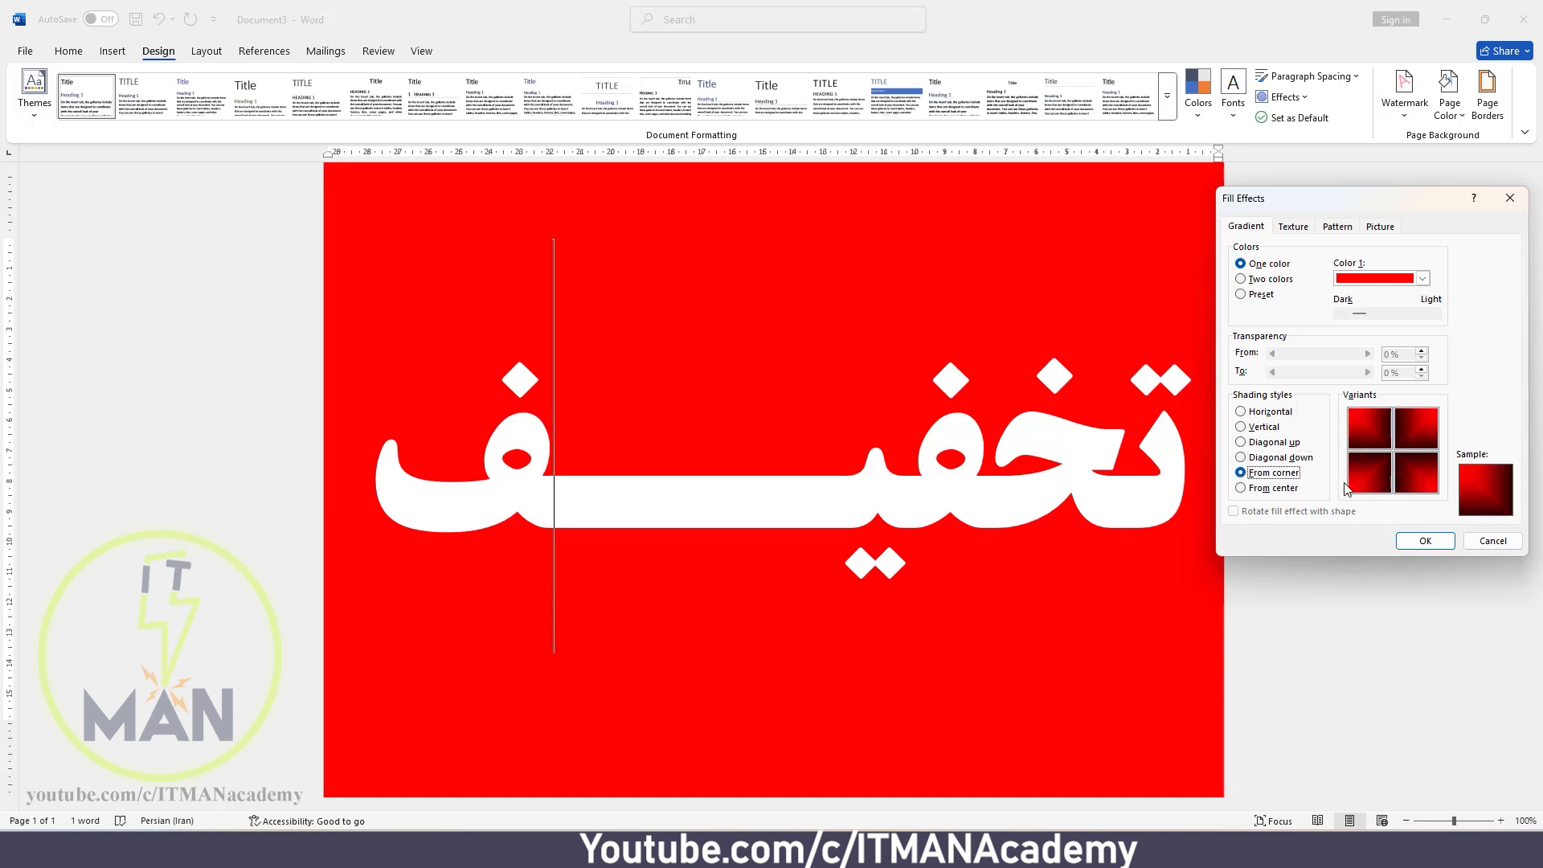
pyautogui.click(1284, 488)
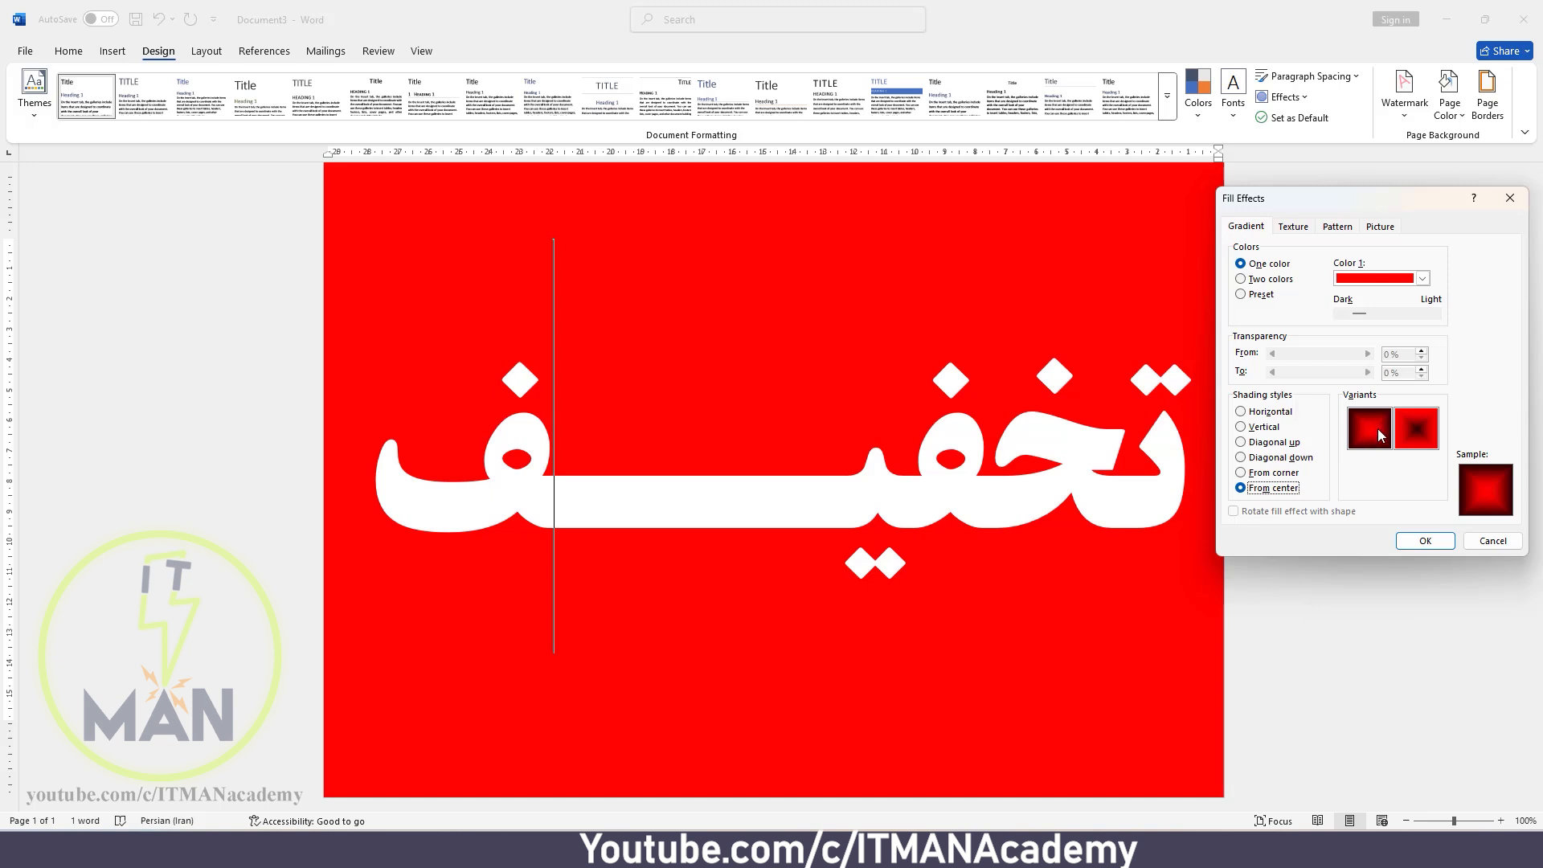
# - Apply the red gradient to the page with Horizontal shading and the variant with a dark band across the middle
pyautogui.click(1258, 415)
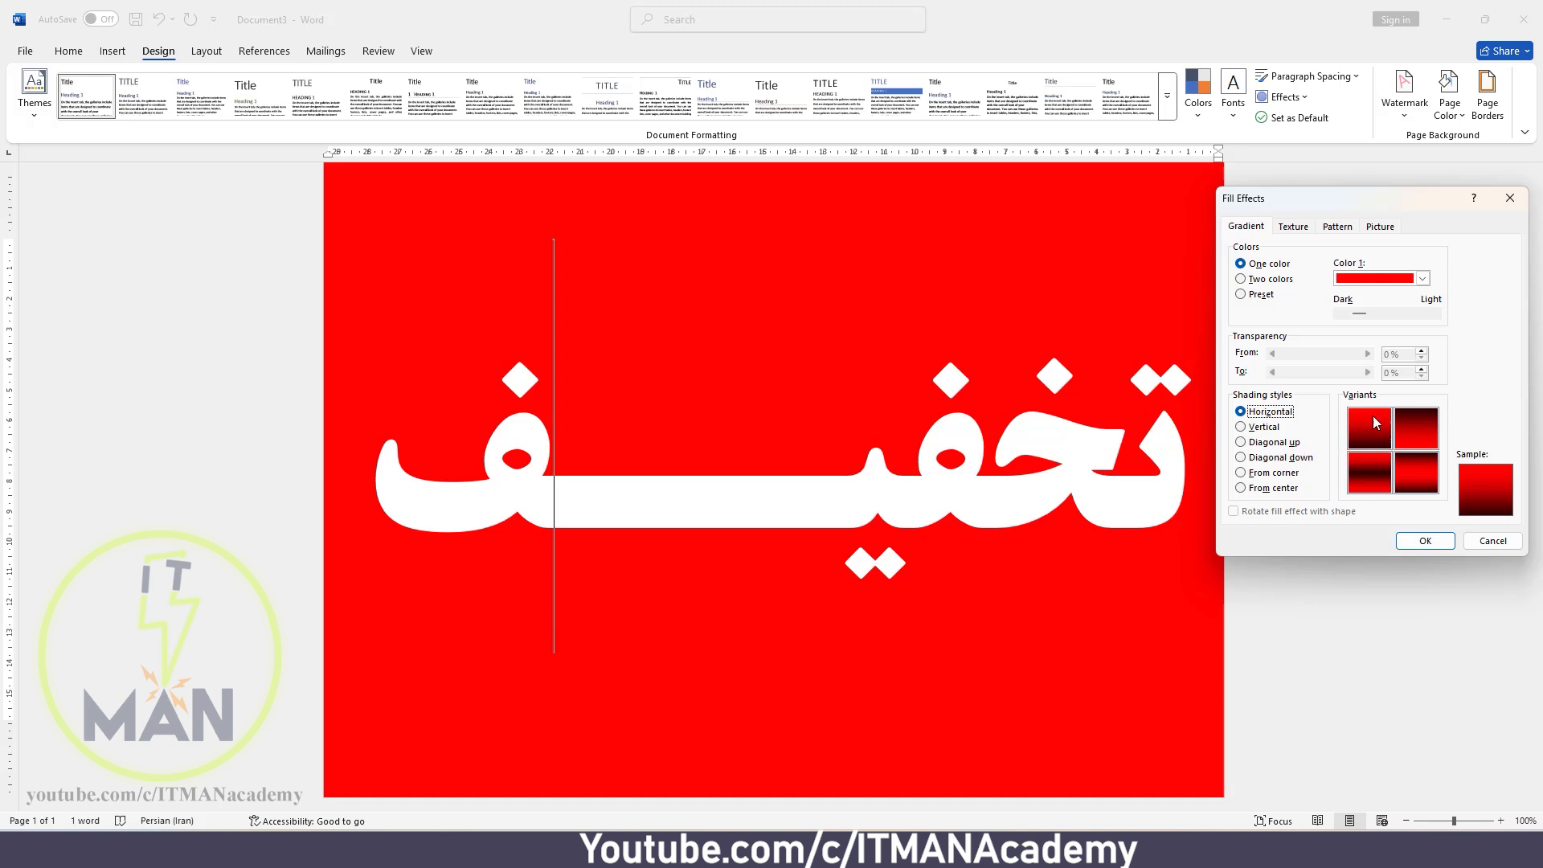
pyautogui.click(1372, 474)
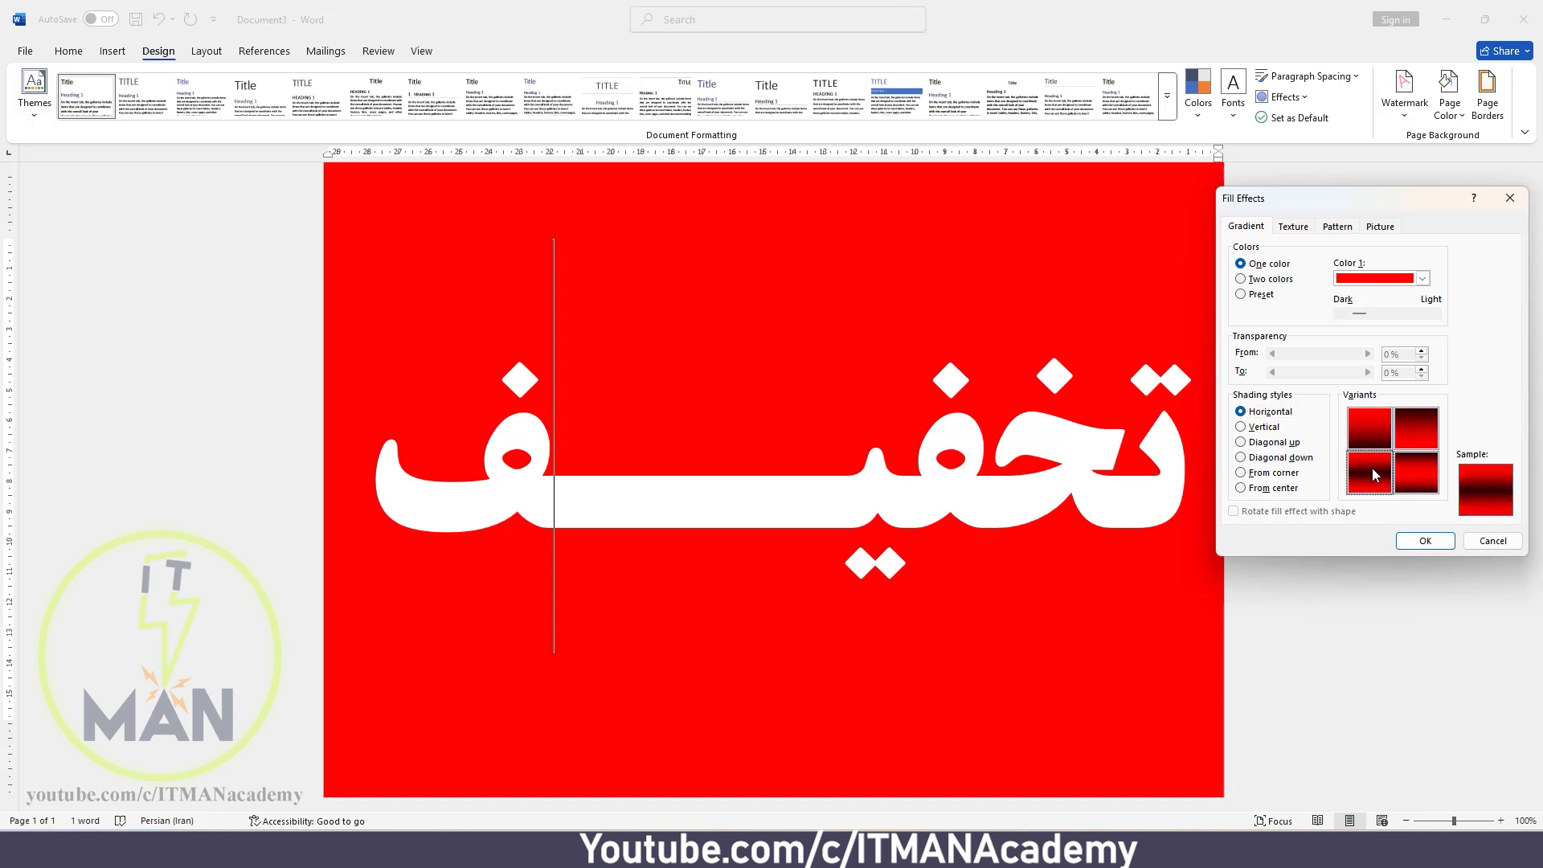
pyautogui.click(1414, 538)
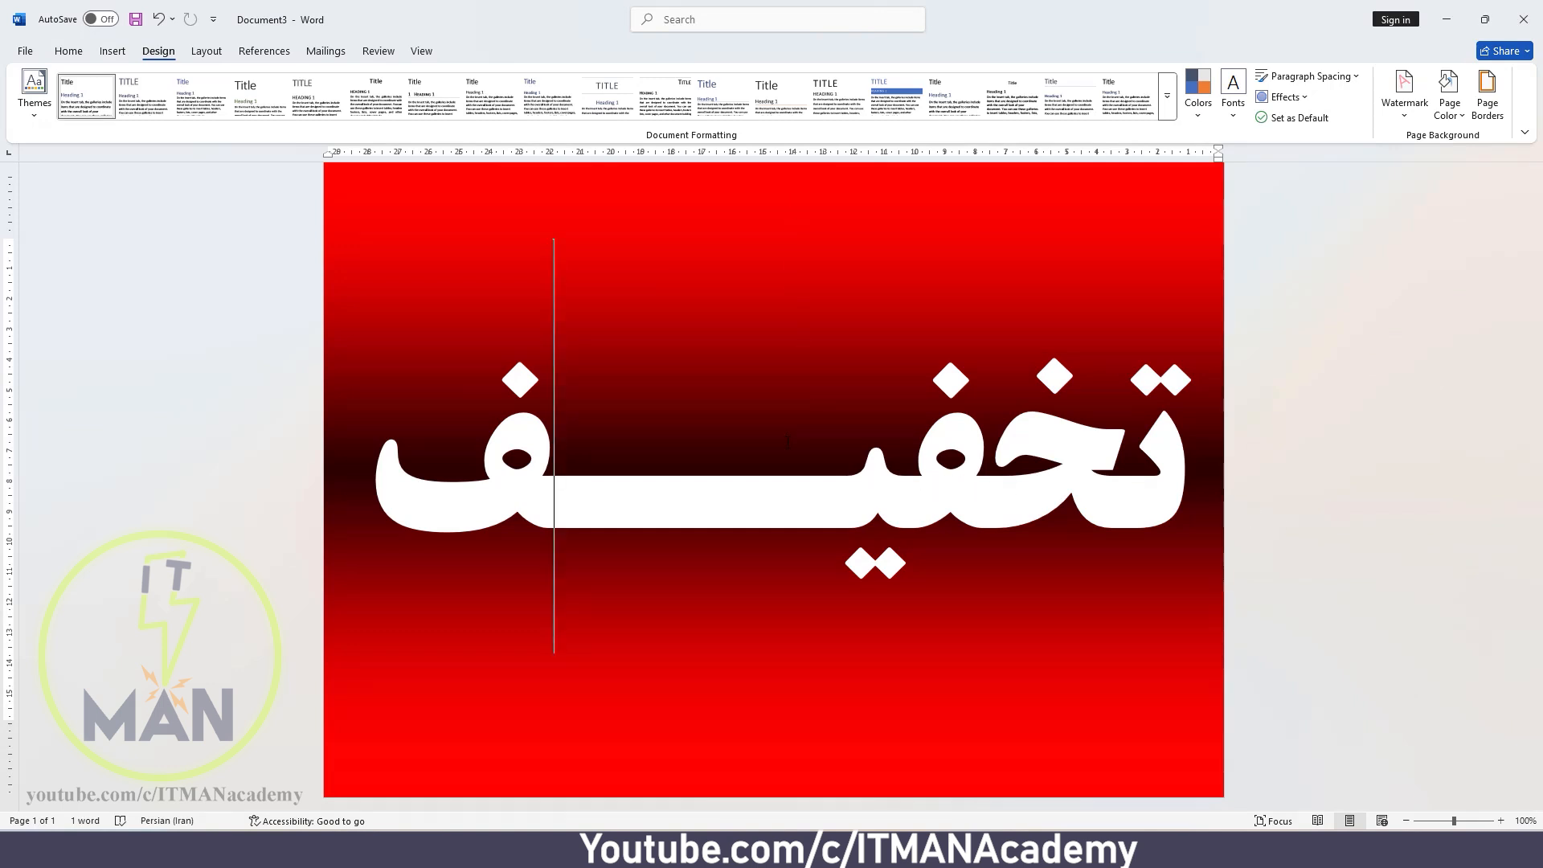
# - Fill the page with a two-color gradient from red to standard Purple using the From center shading style
pyautogui.click(1450, 96)
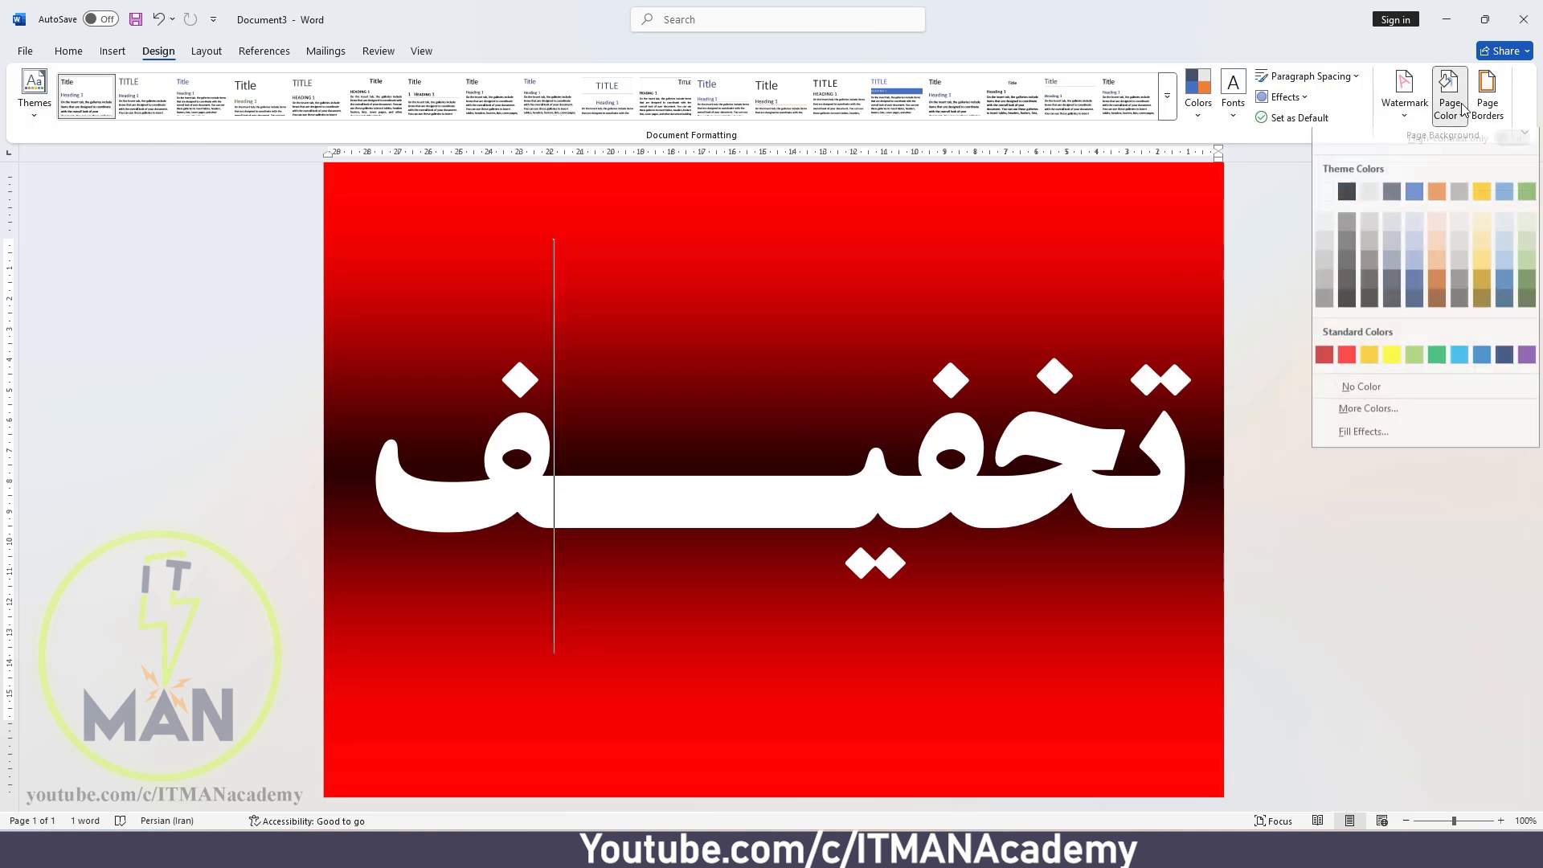
pyautogui.click(1366, 438)
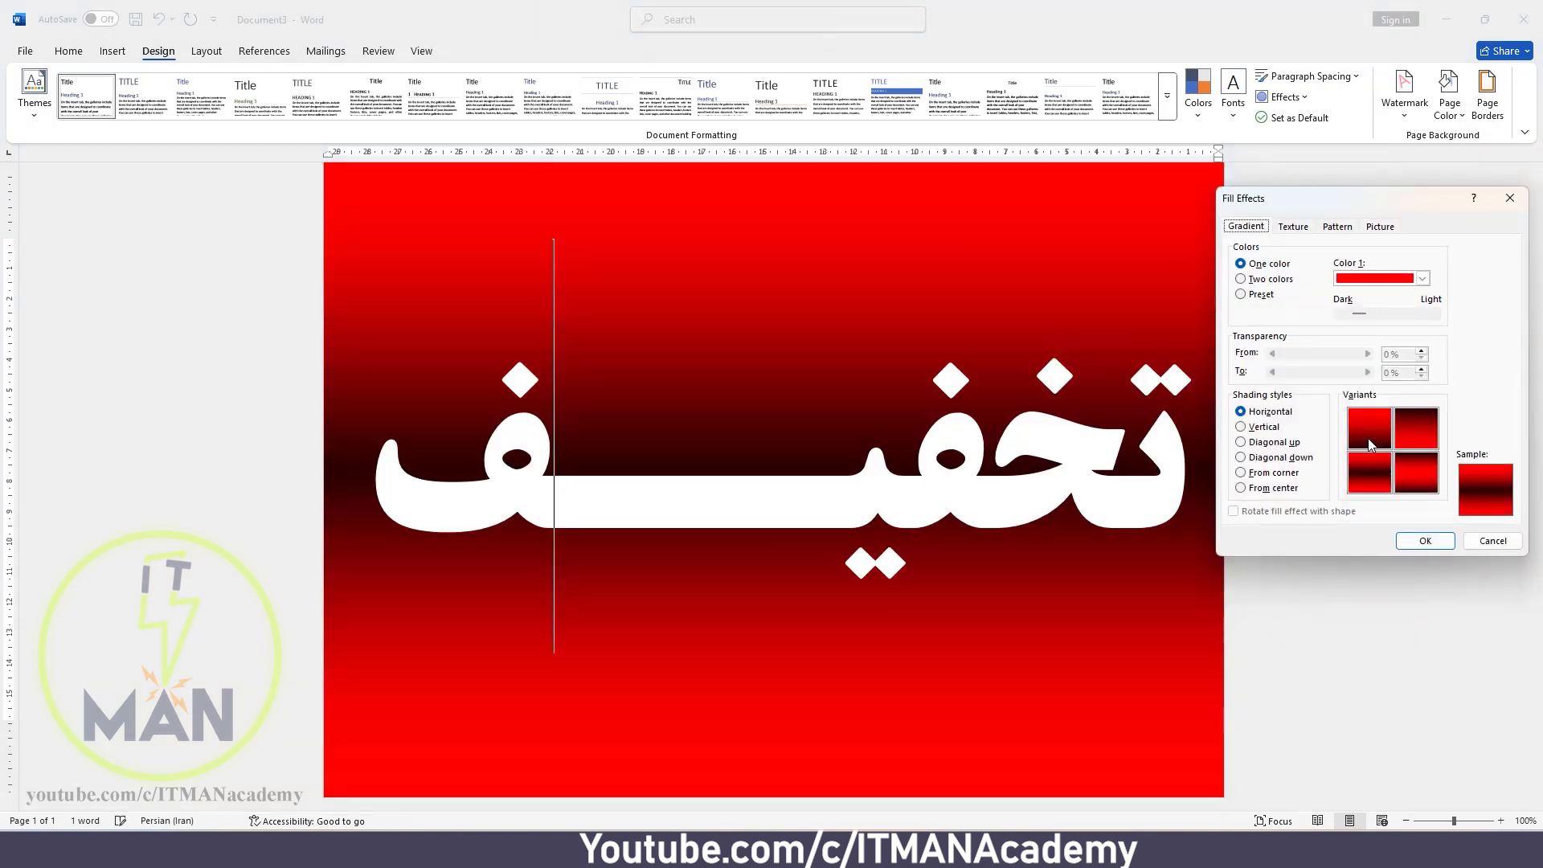
pyautogui.click(1265, 282)
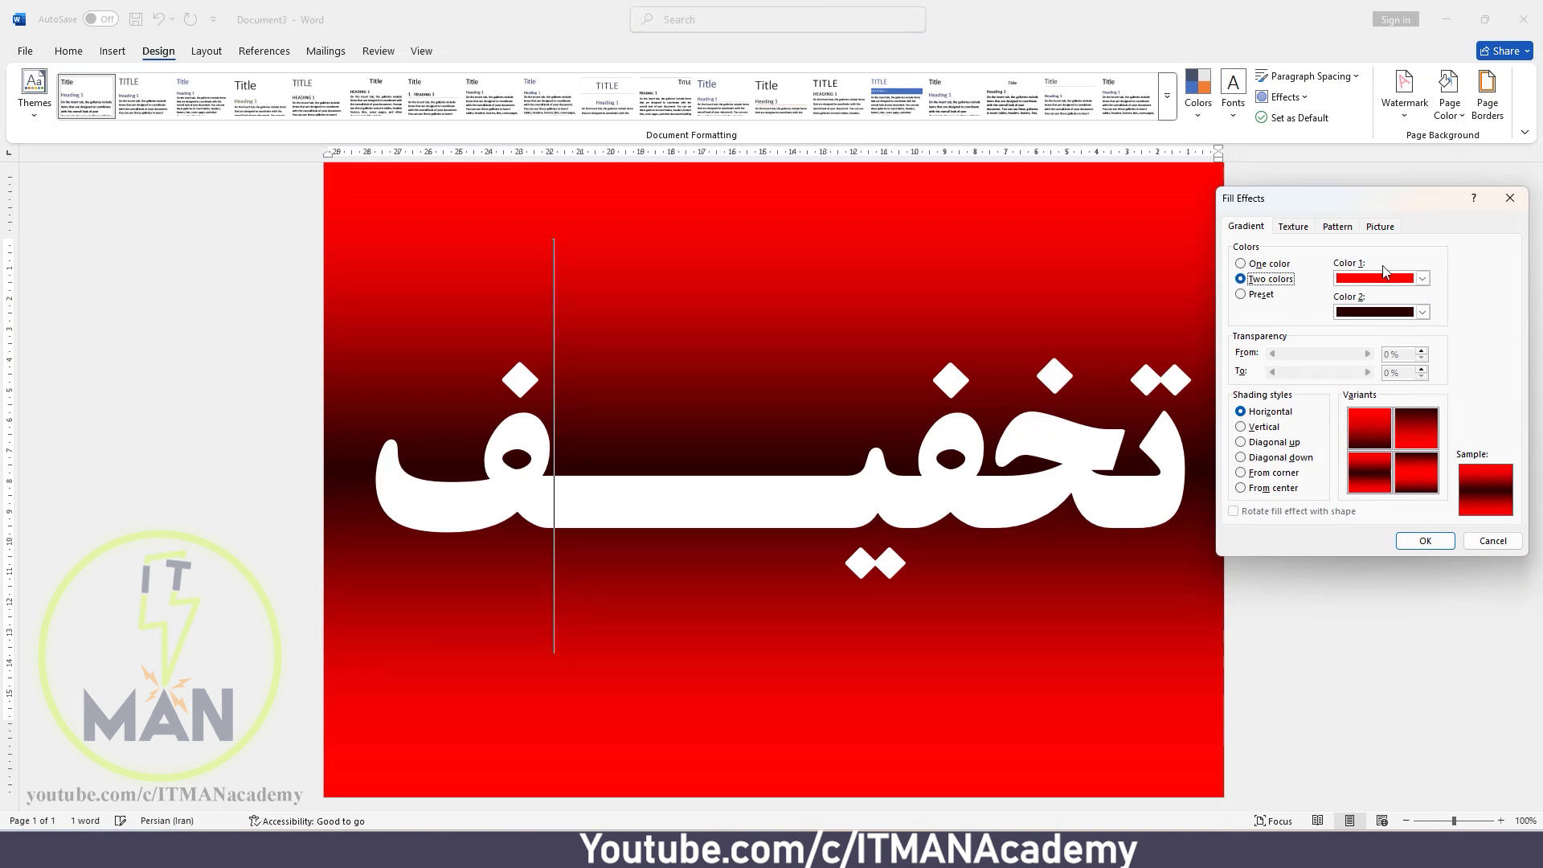
pyautogui.click(1379, 312)
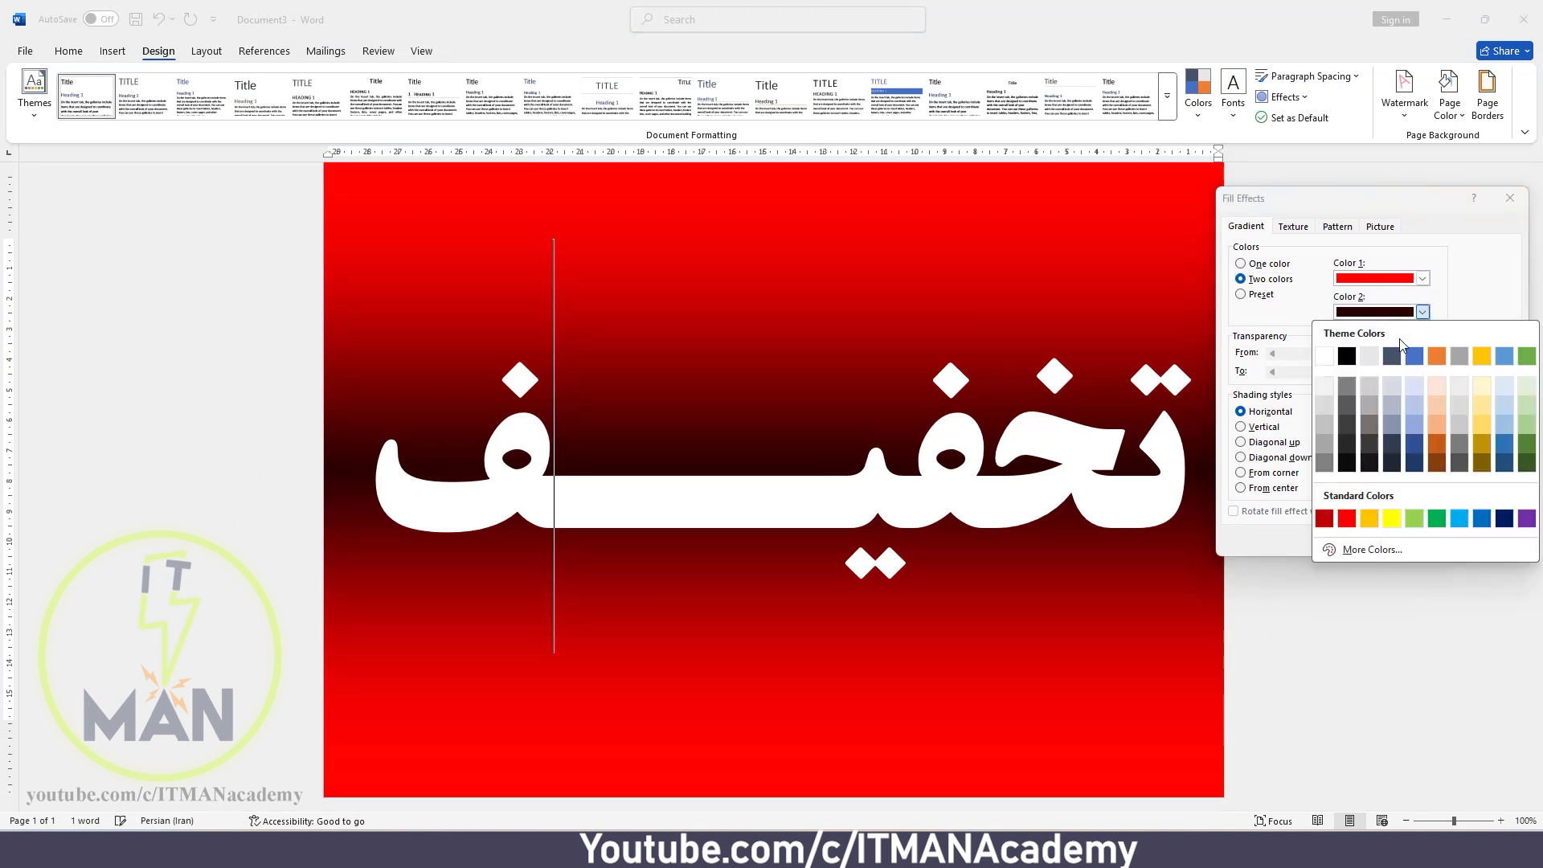
pyautogui.click(1526, 518)
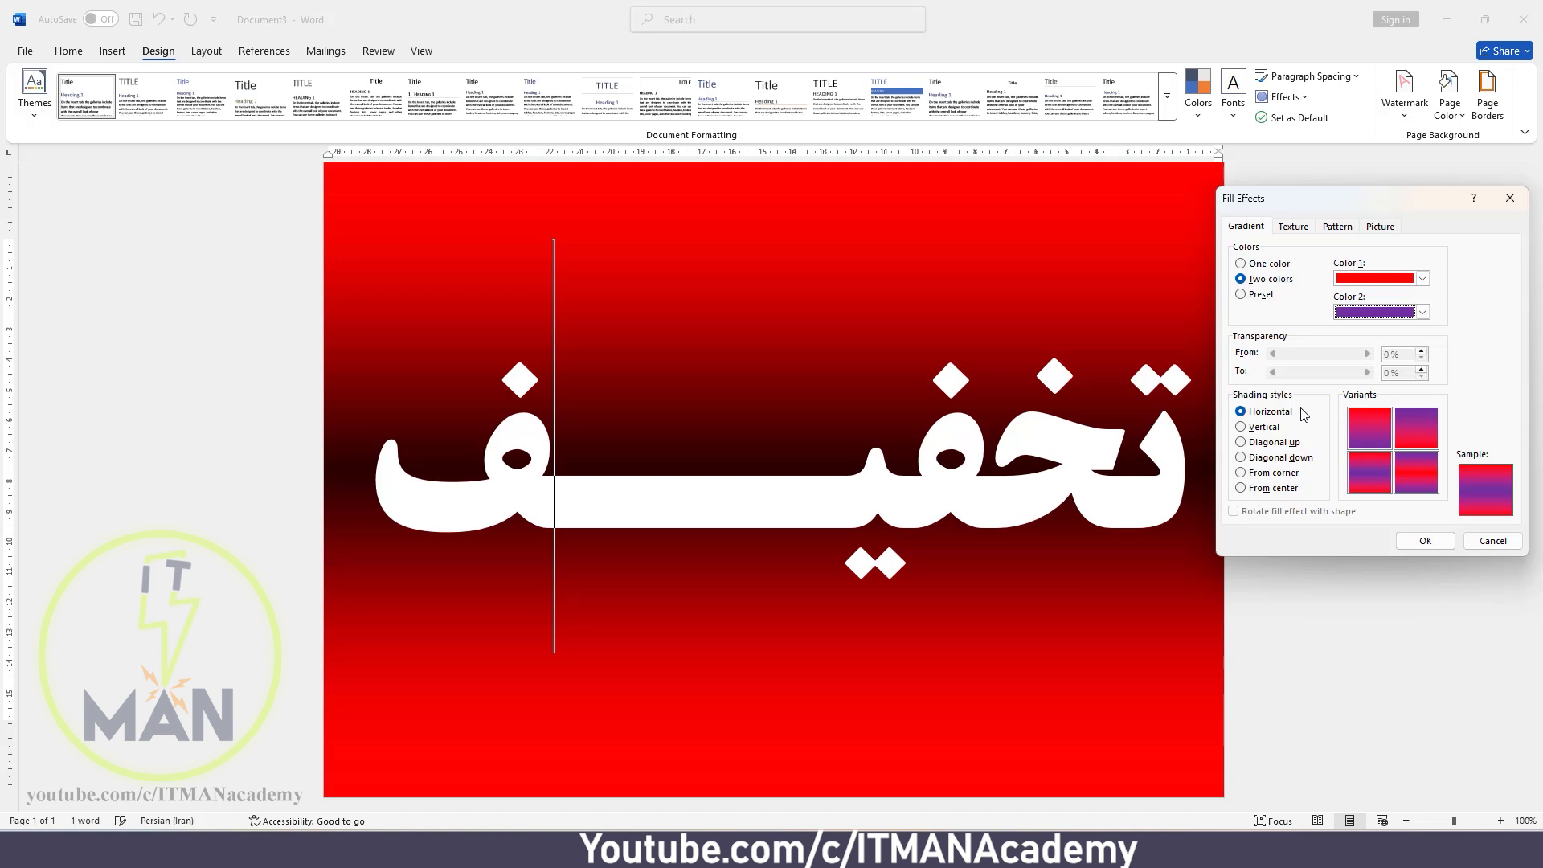
pyautogui.click(1274, 488)
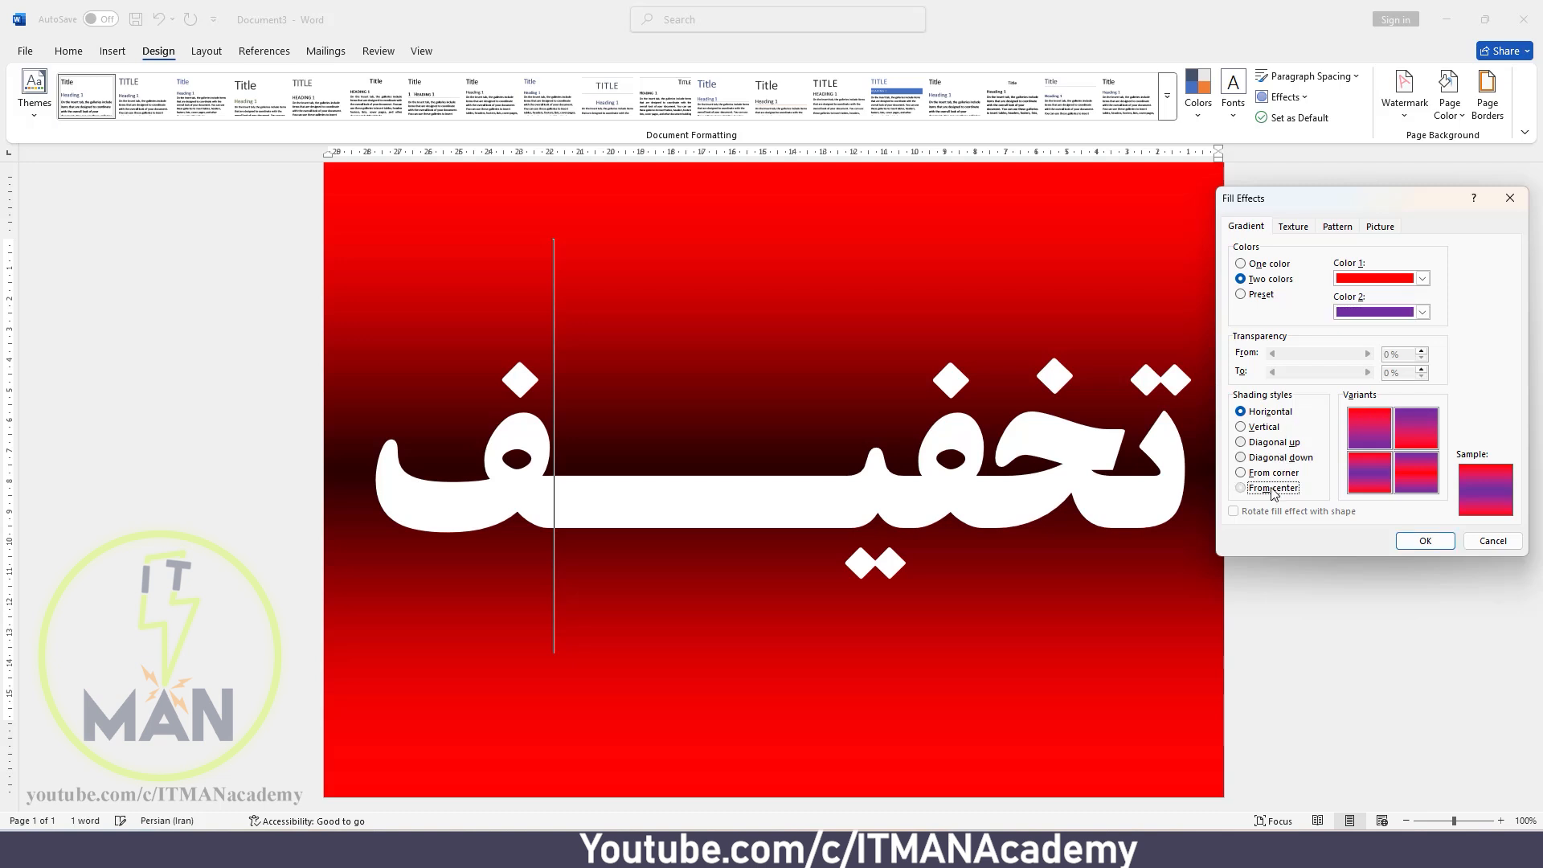
pyautogui.click(1424, 540)
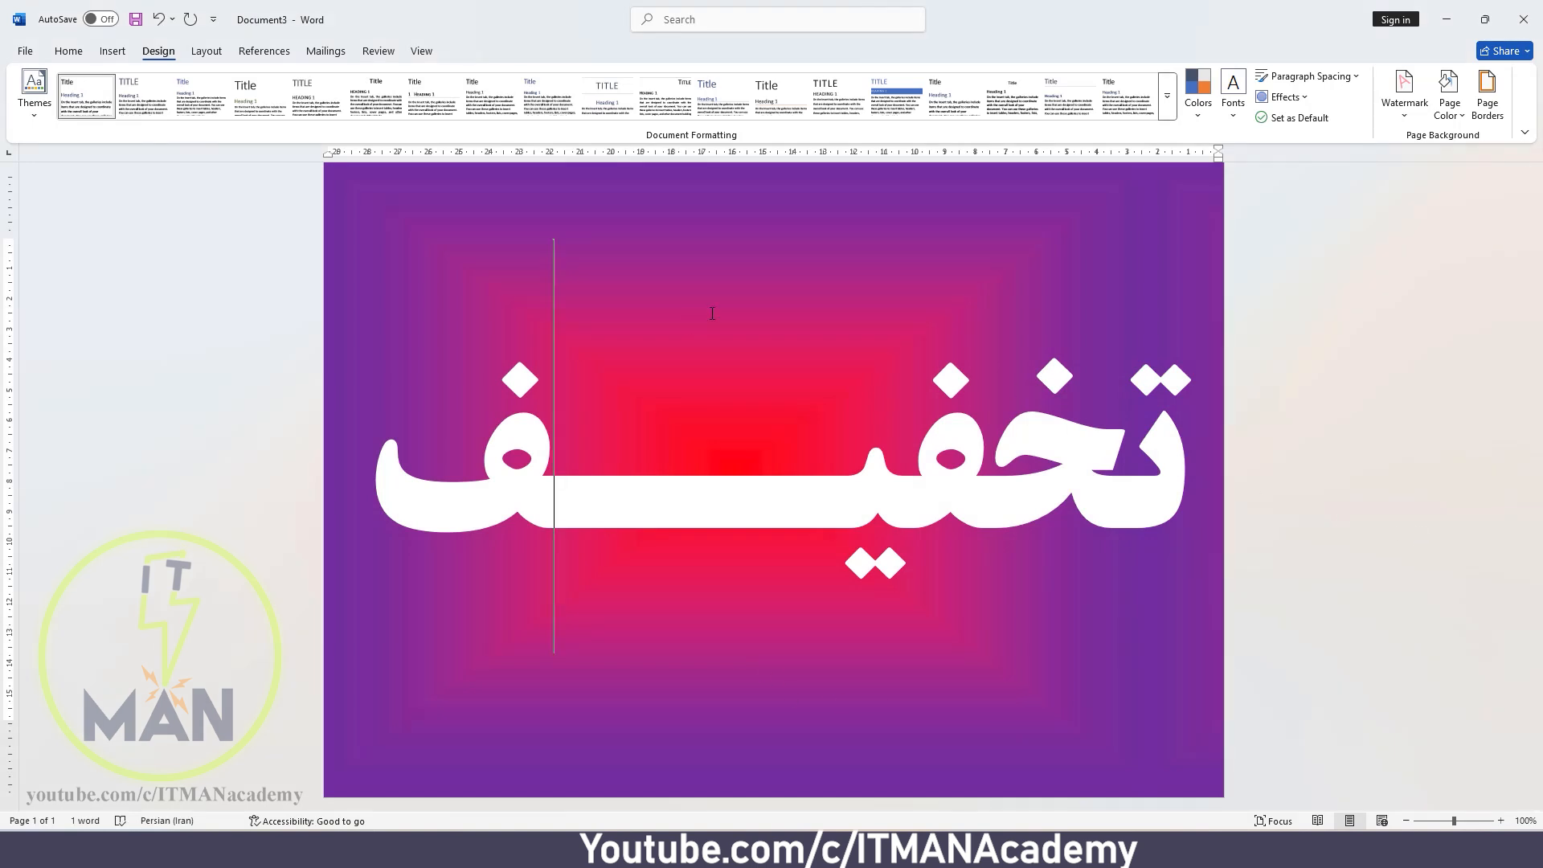
# - Replace the page background with the preset Silver gradient in the Diagonal up shading style
pyautogui.click(1418, 116)
pyautogui.click(1450, 108)
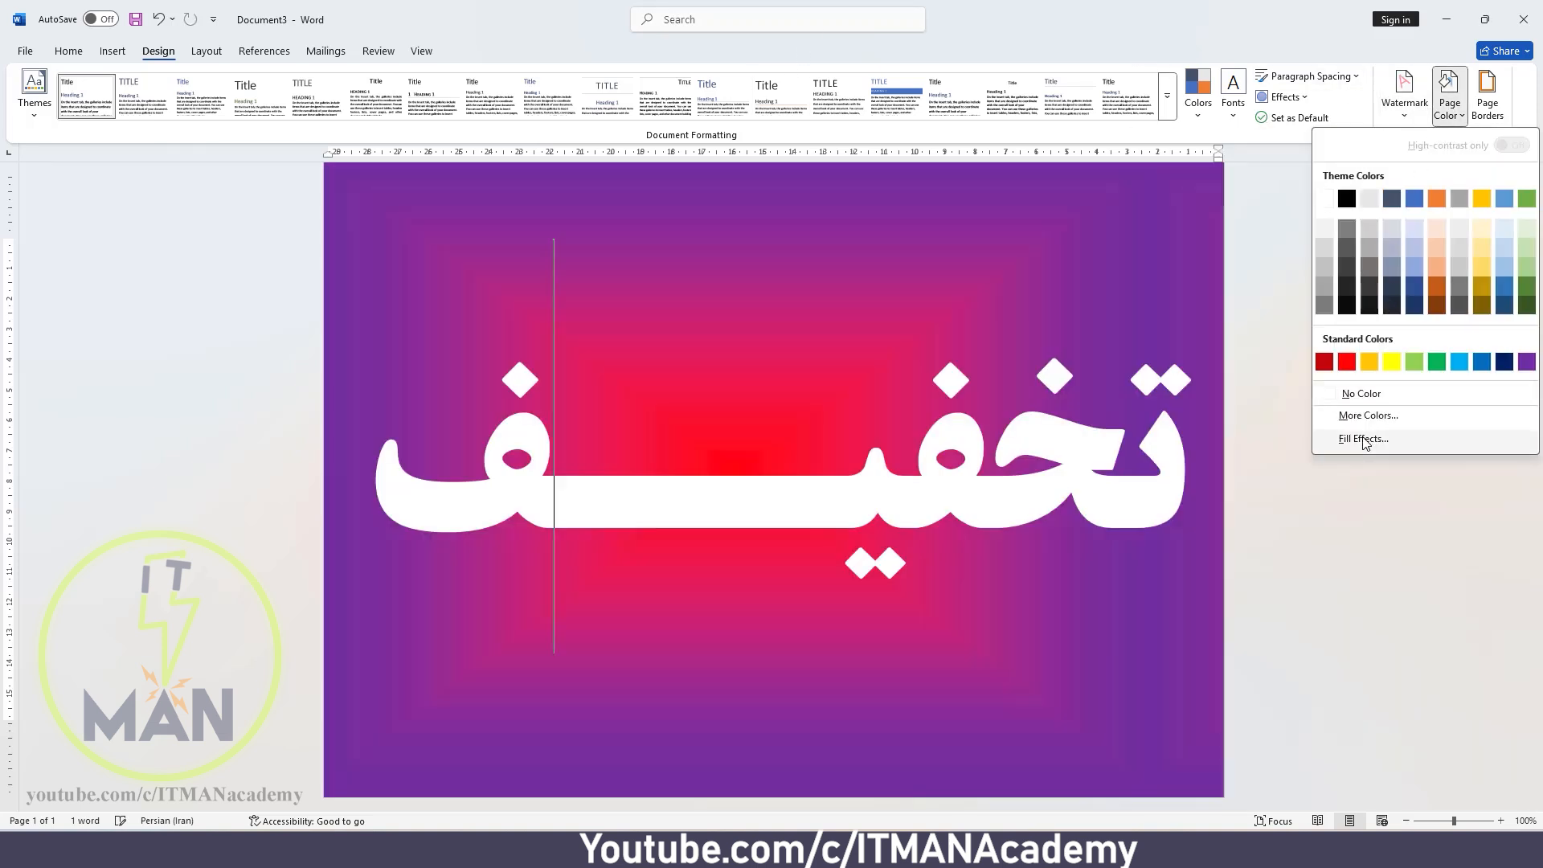
pyautogui.click(1368, 438)
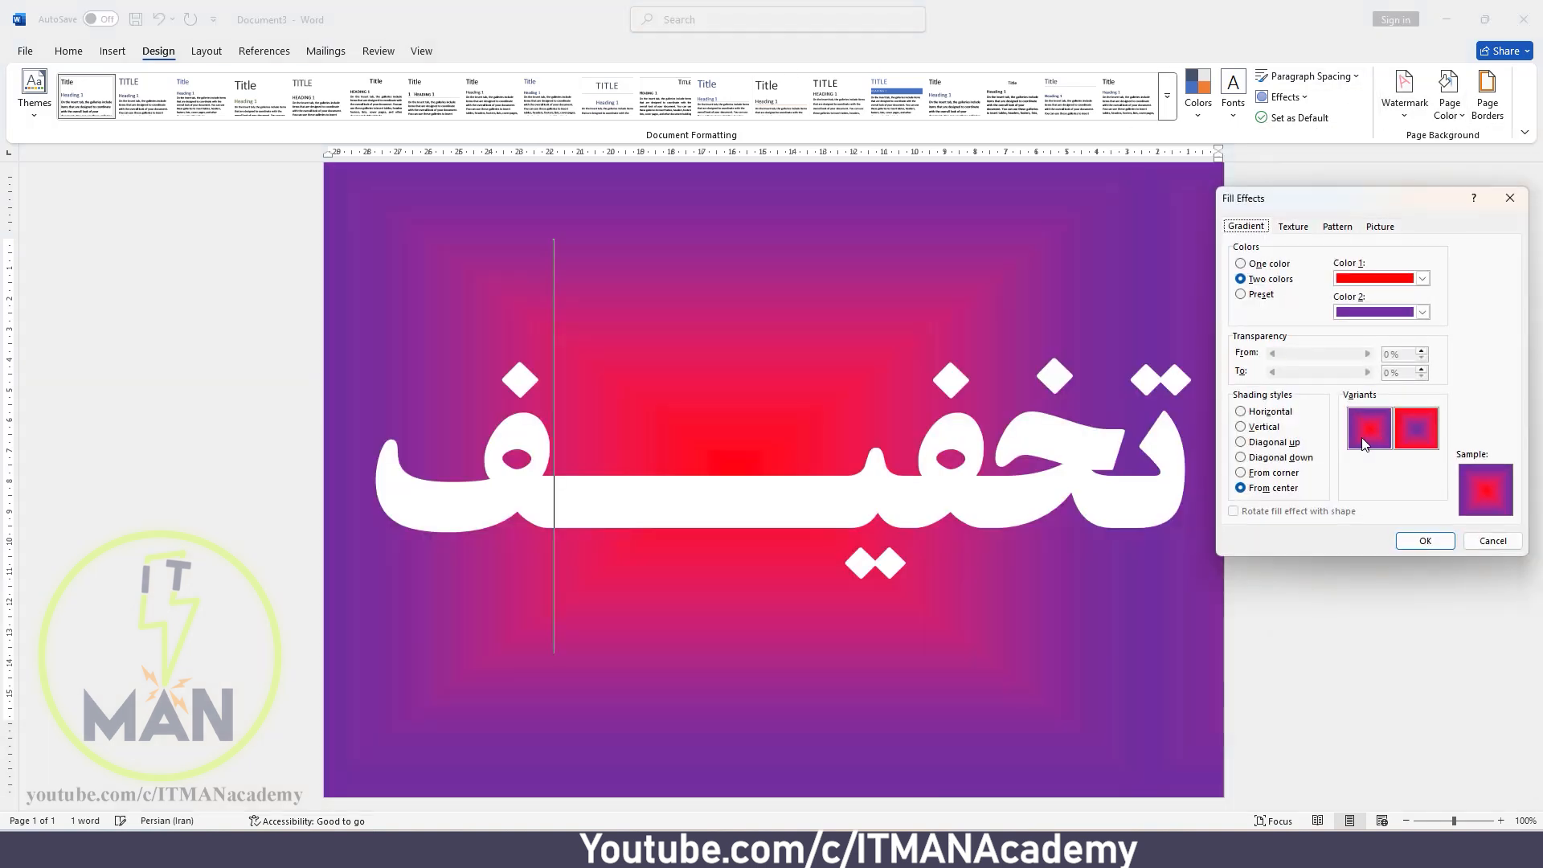
pyautogui.click(1267, 298)
pyautogui.click(1423, 279)
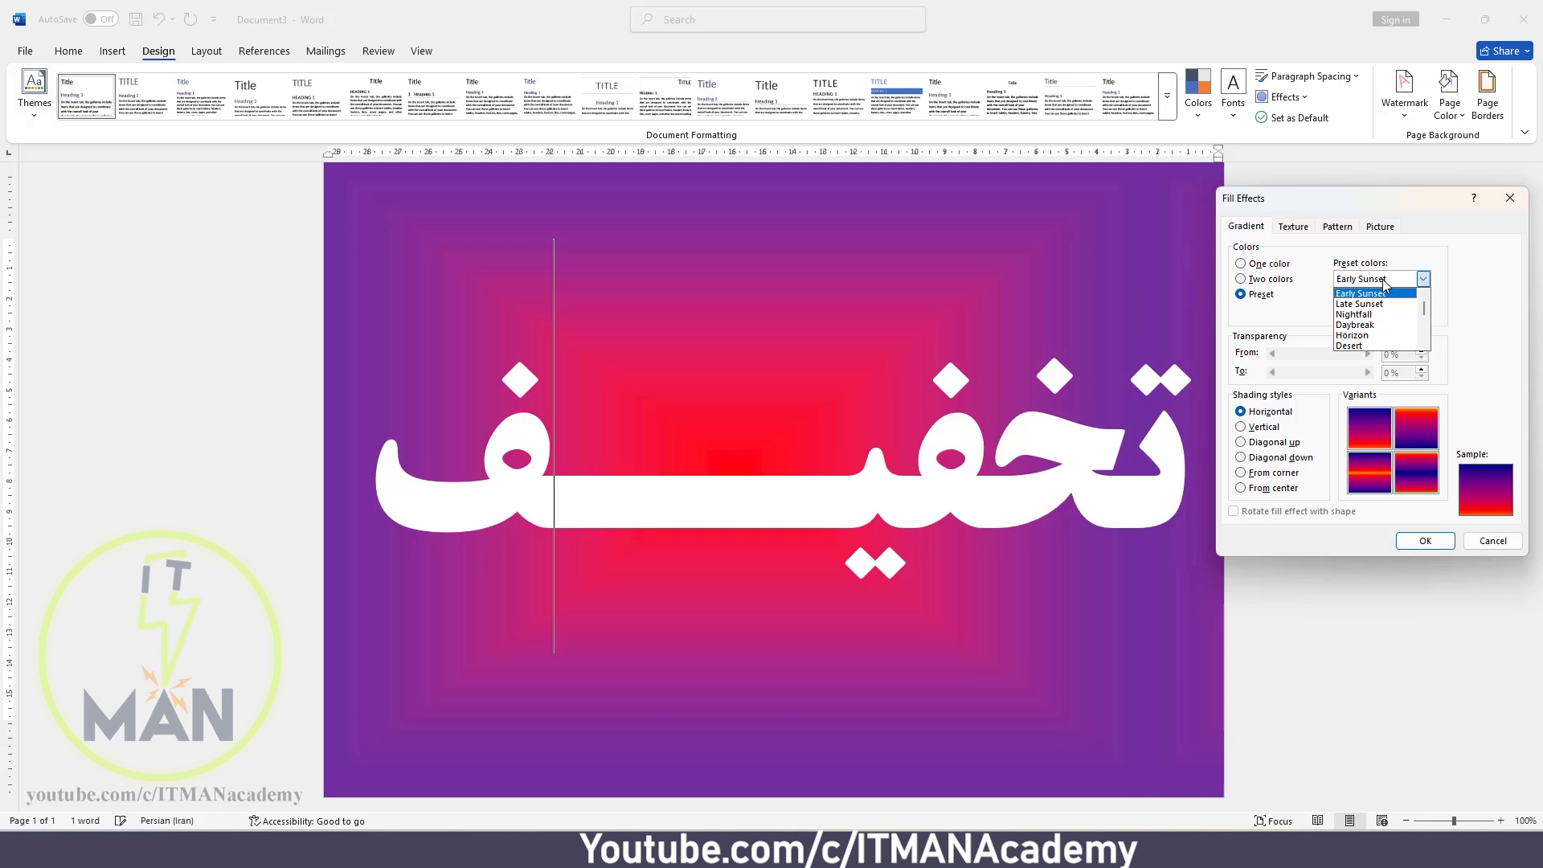
pyautogui.scroll(-3, 1379, 305)
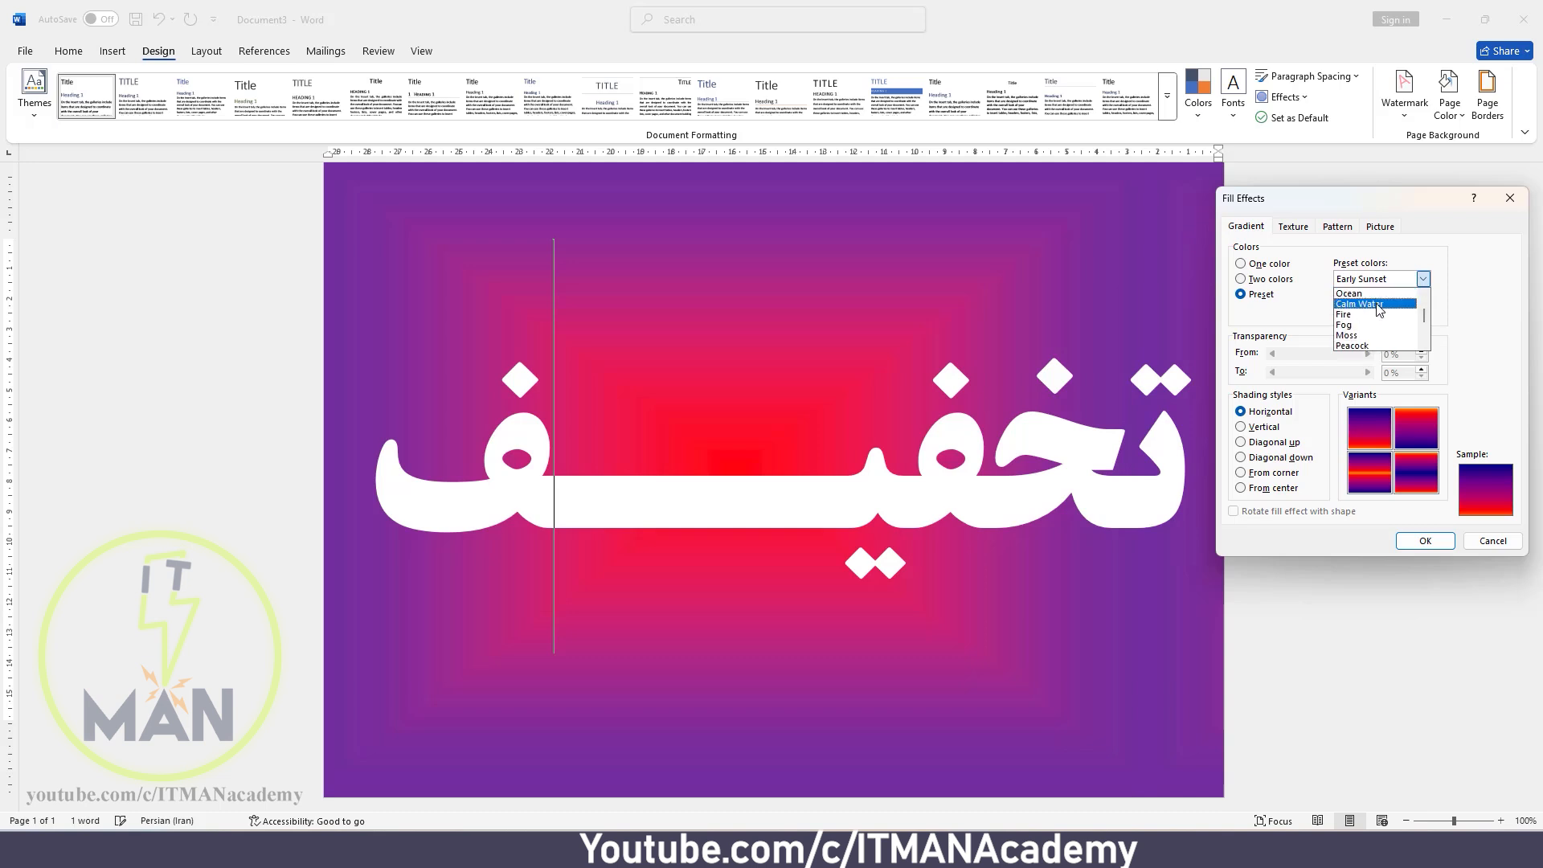
pyautogui.scroll(-1, 1379, 309)
pyautogui.scroll(-2, 1379, 309)
pyautogui.click(1364, 346)
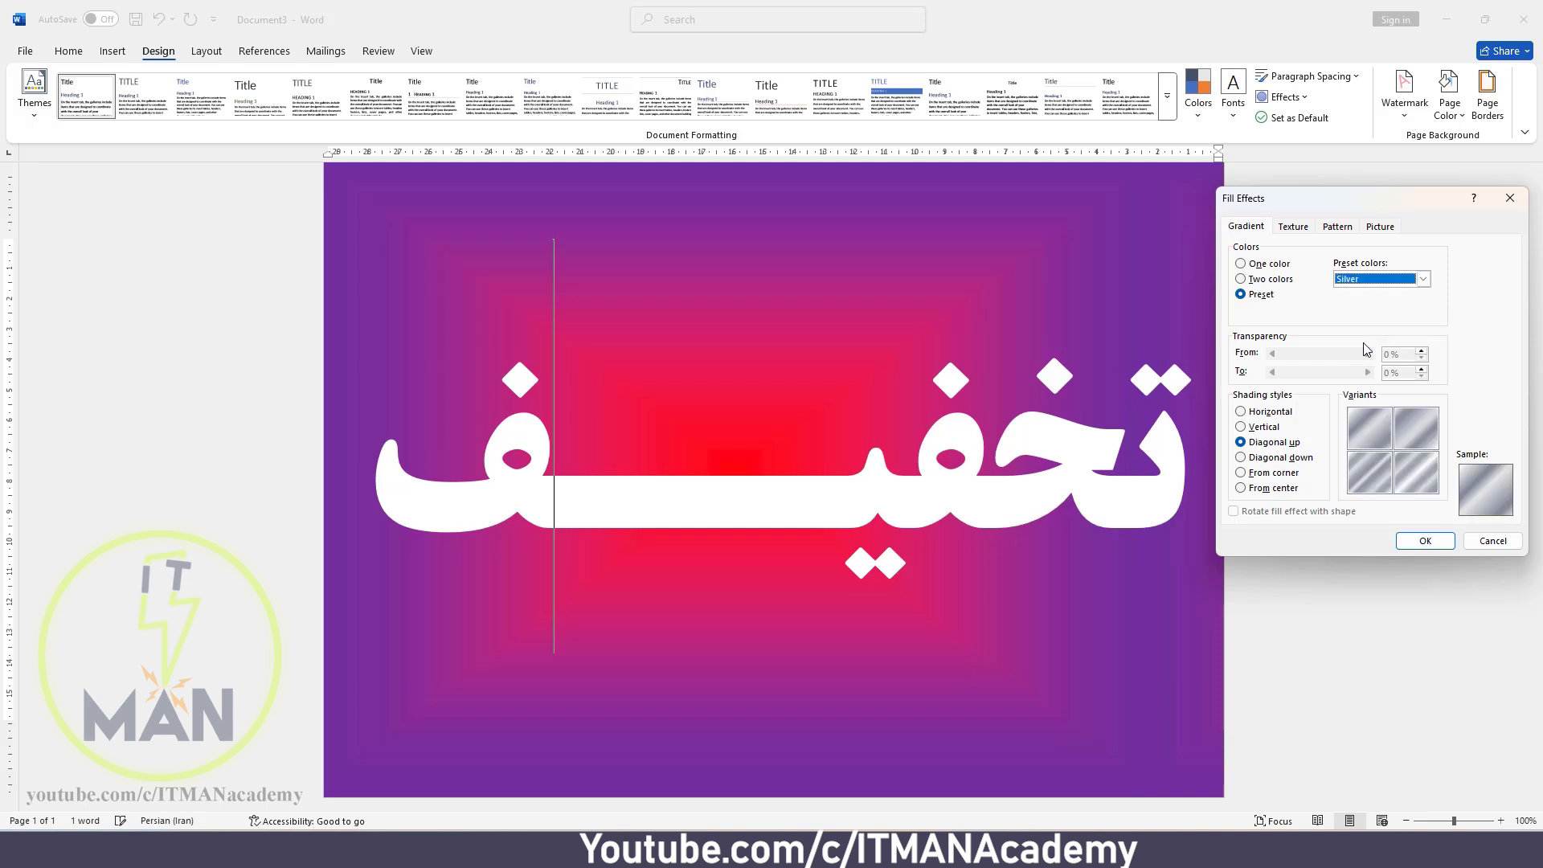
pyautogui.click(1435, 538)
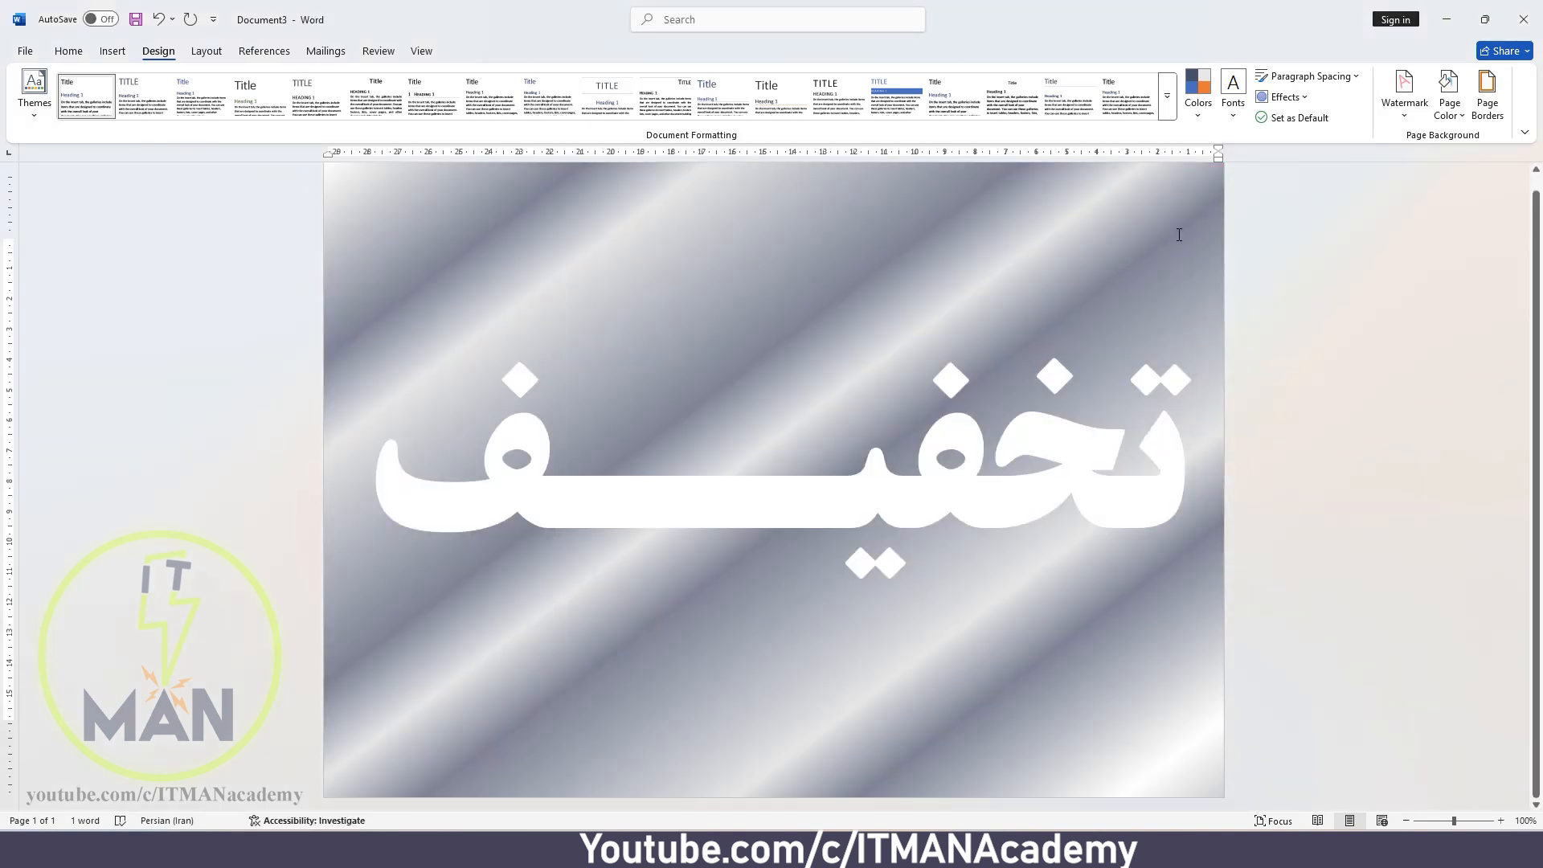
# - Preview the Papyrus, Canvas, Woven mat and Fish fossil textures, and fill the page background with the Granite texture
pyautogui.click(1450, 95)
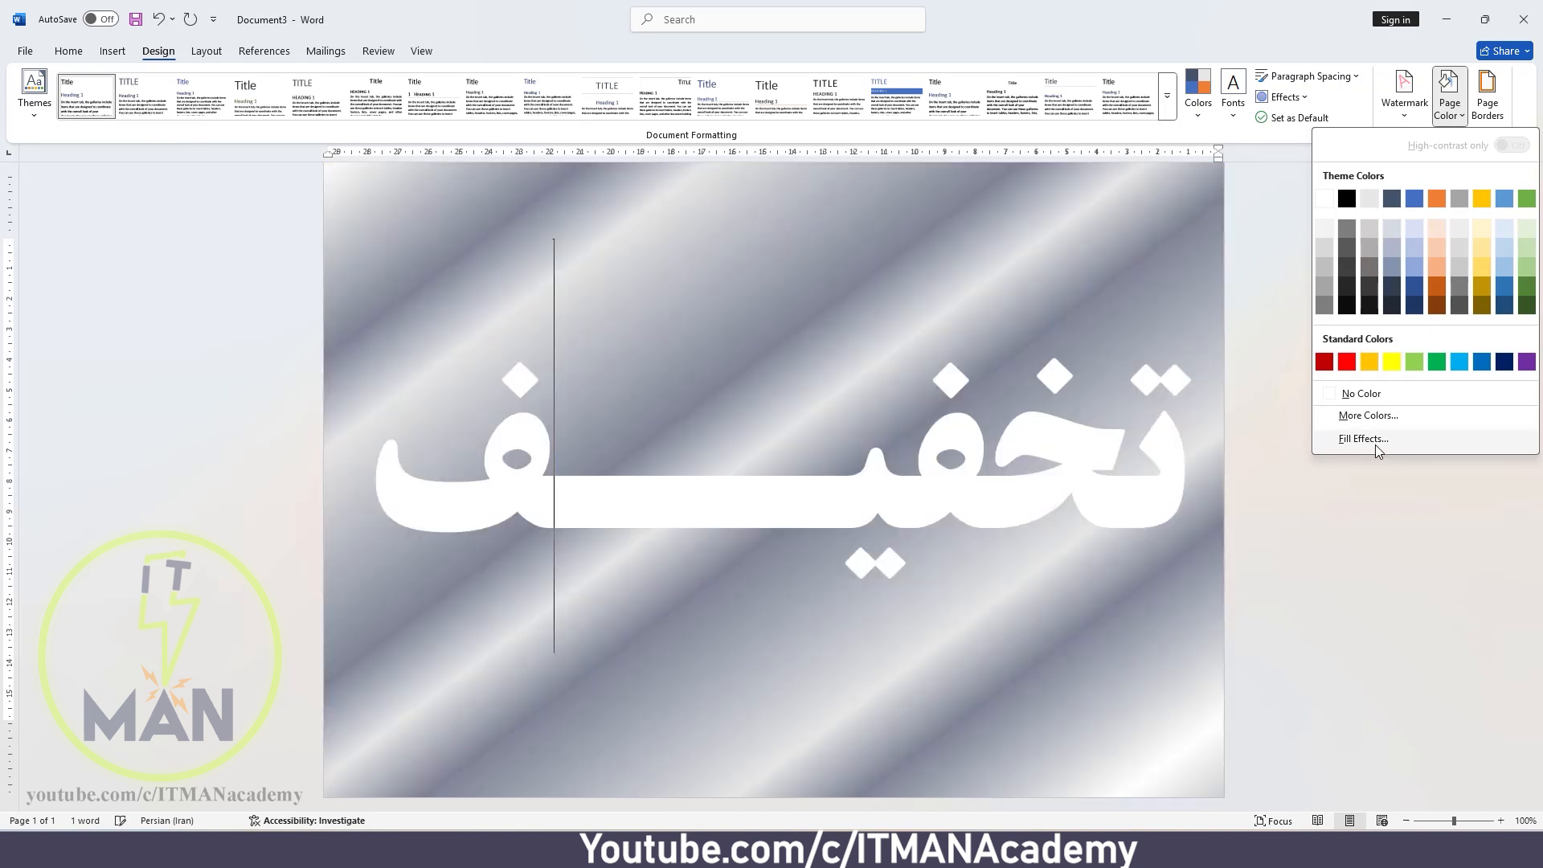
pyautogui.click(1370, 444)
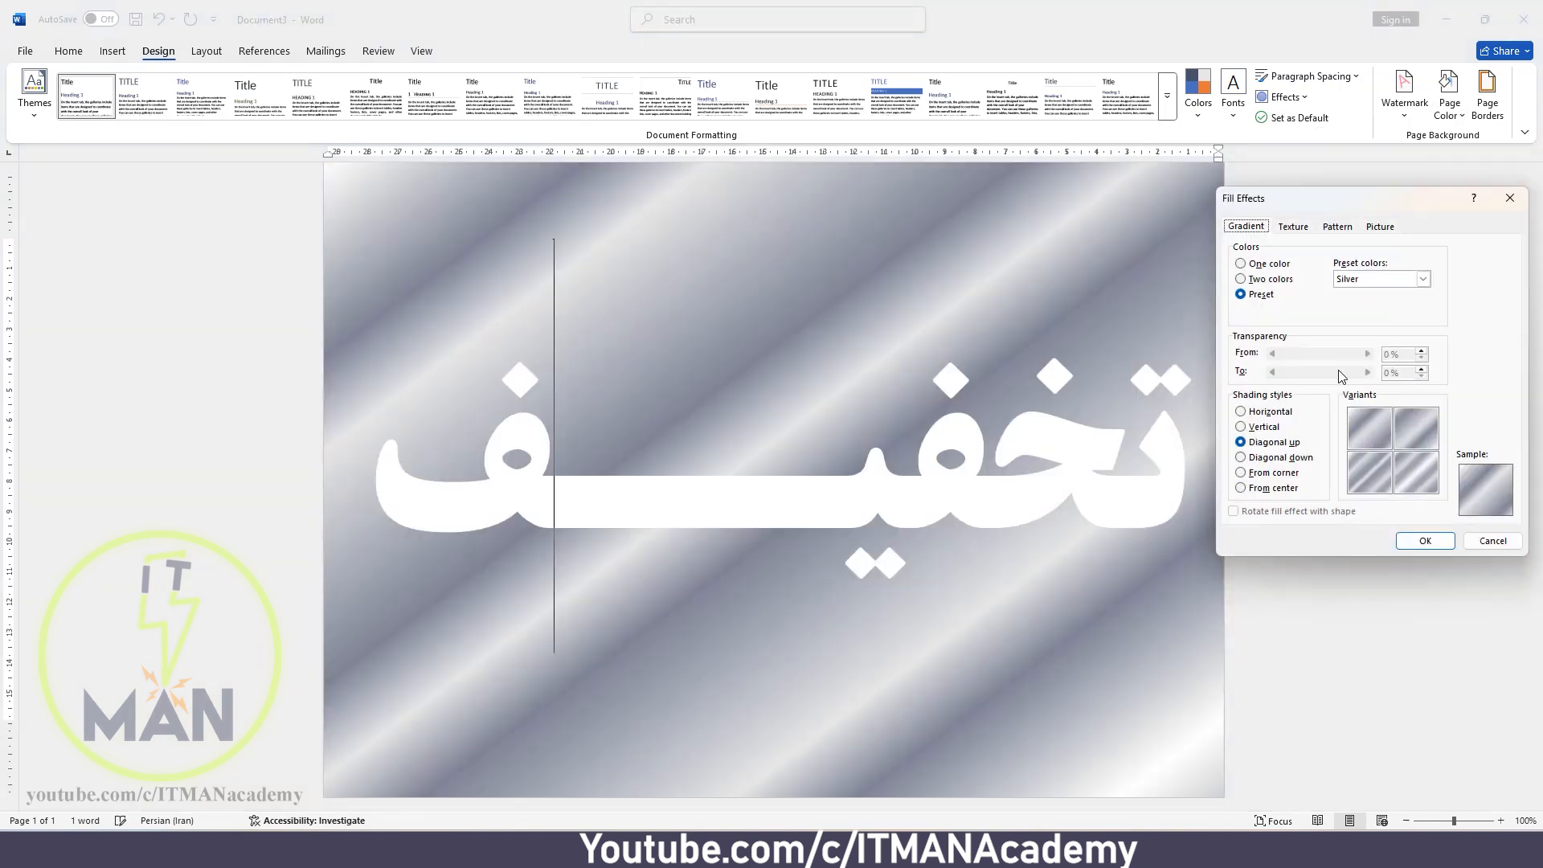
pyautogui.click(1292, 229)
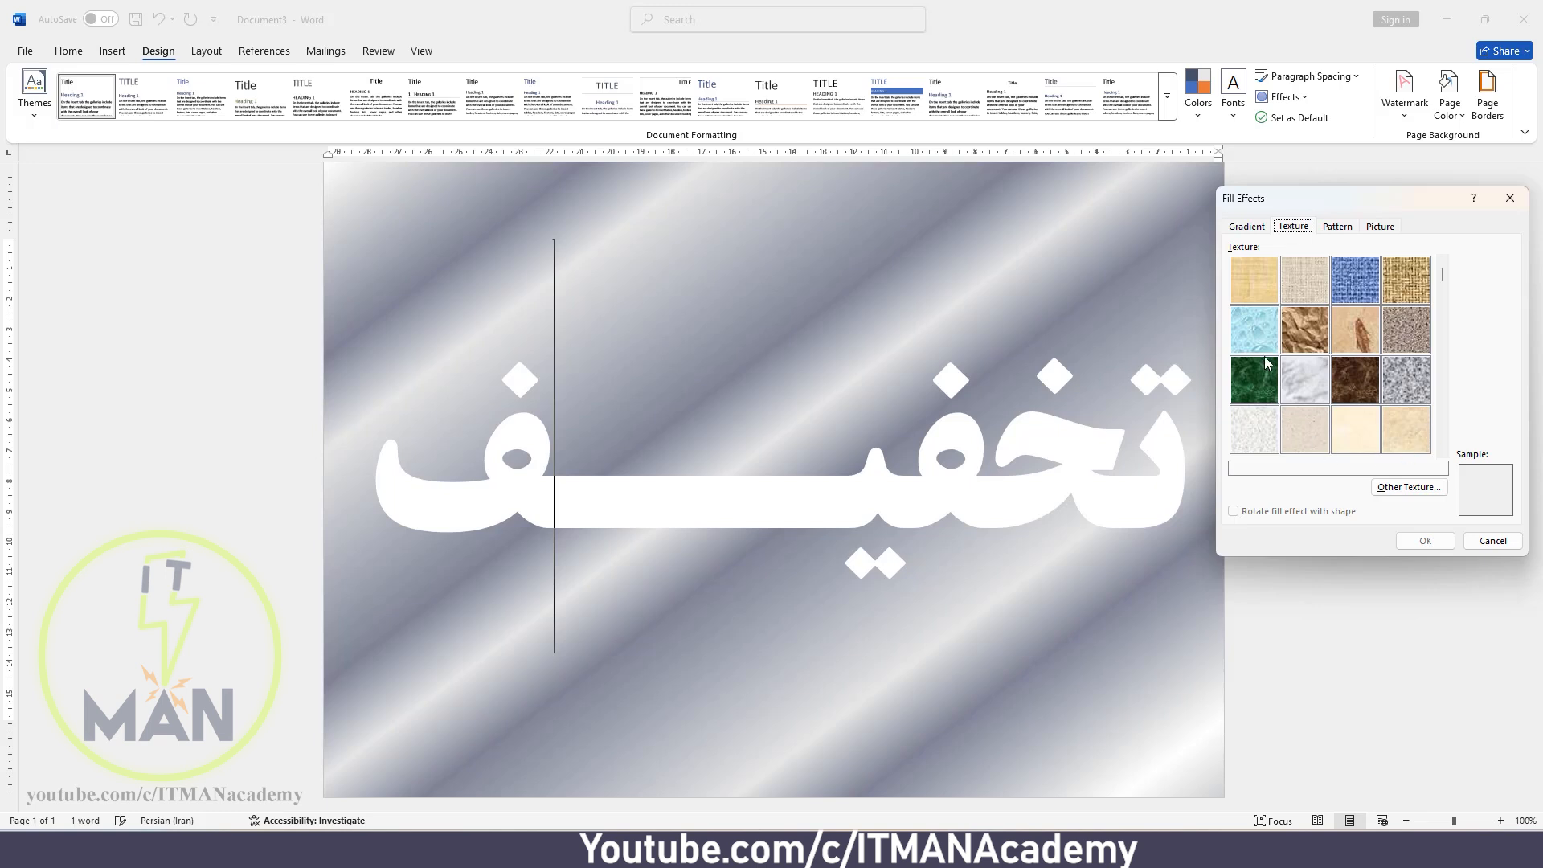
pyautogui.click(1262, 272)
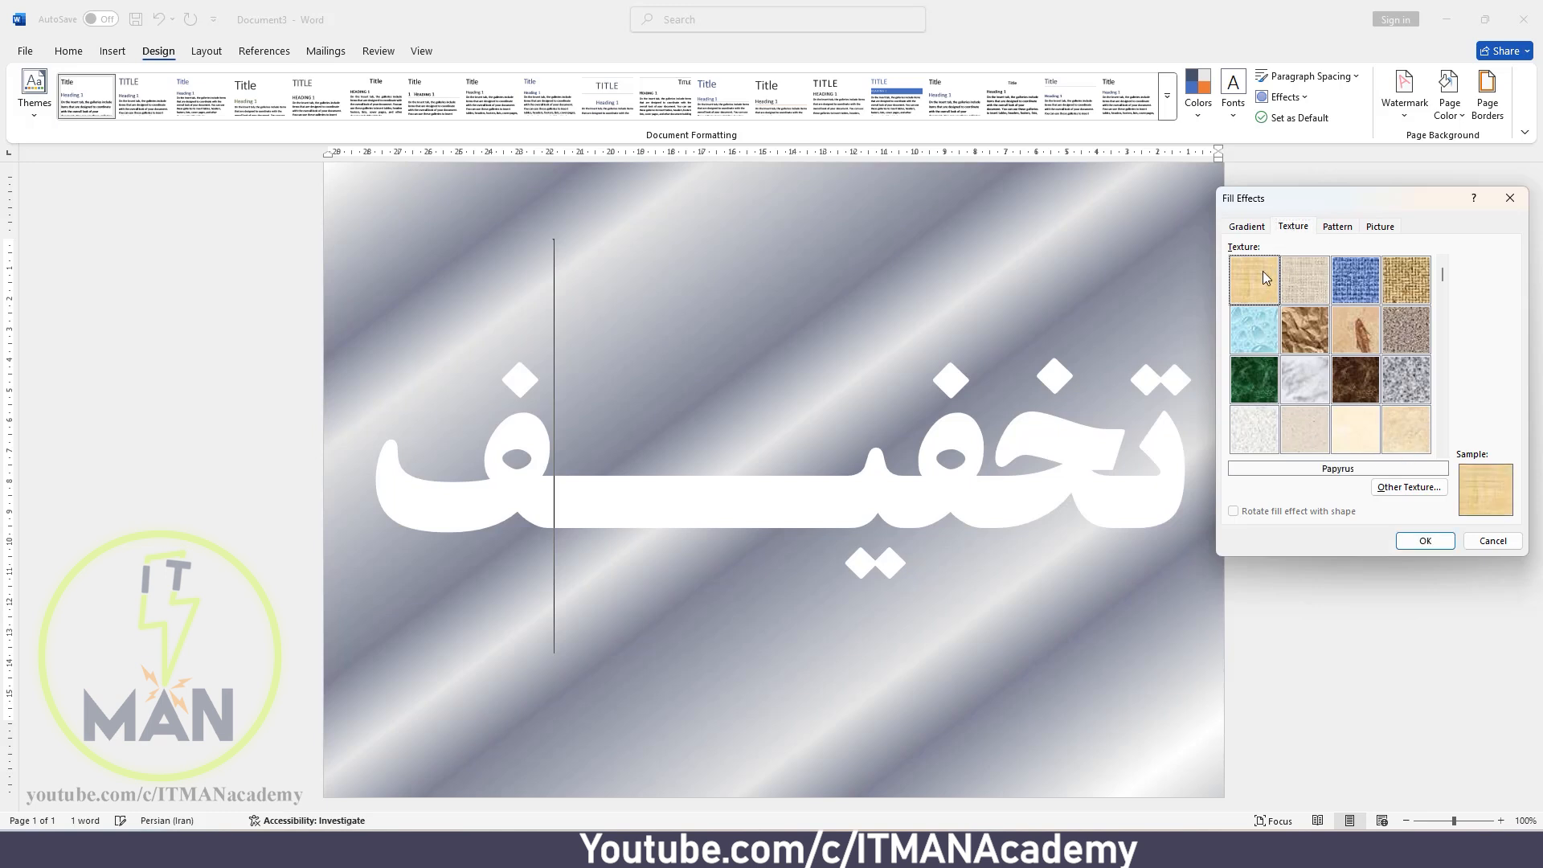
pyautogui.click(1302, 285)
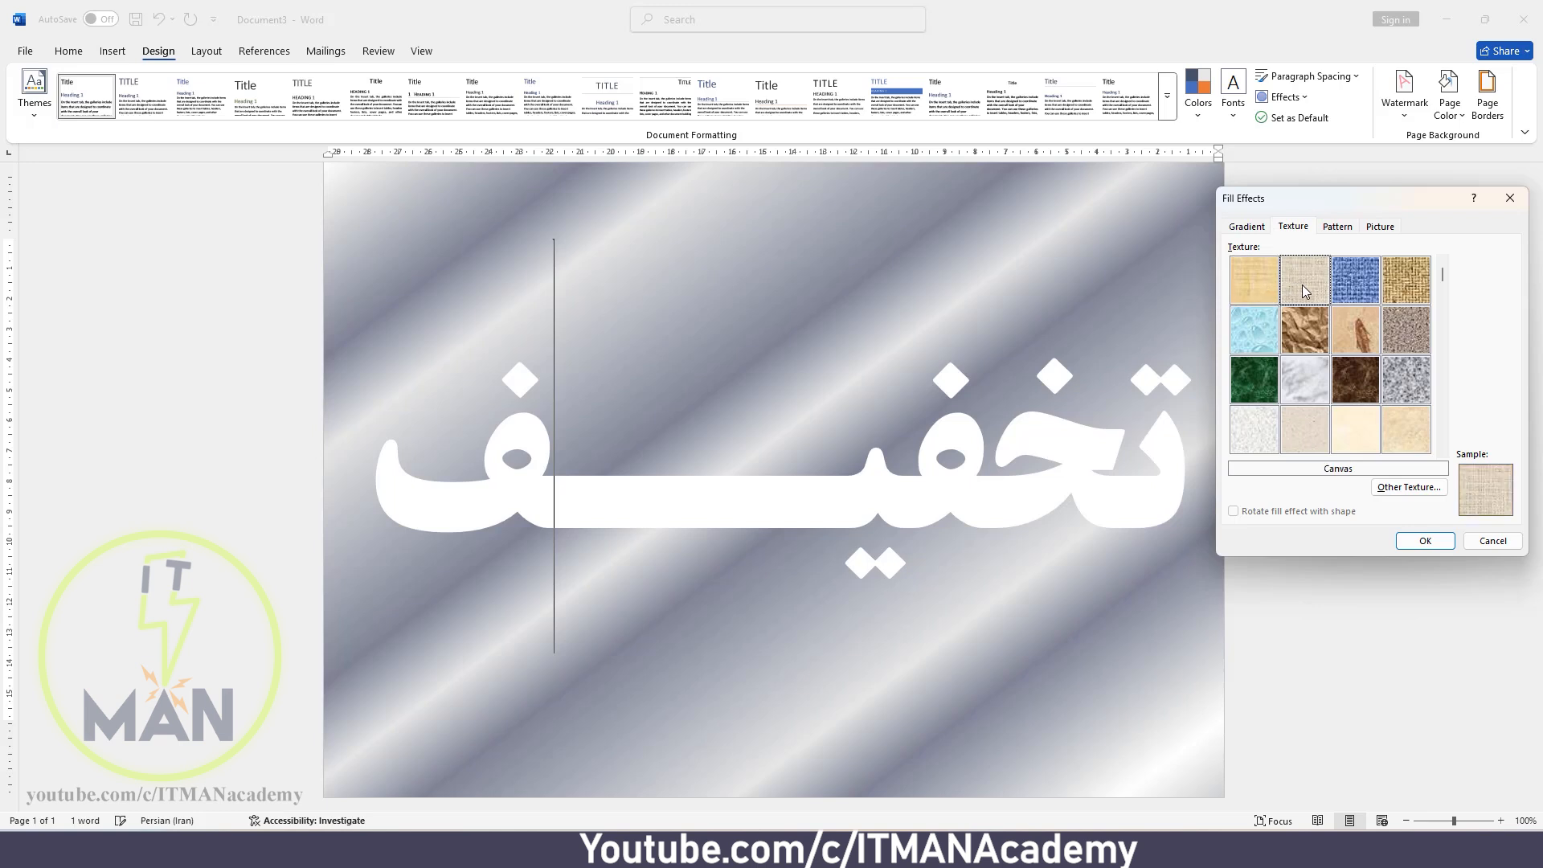
pyautogui.click(1406, 283)
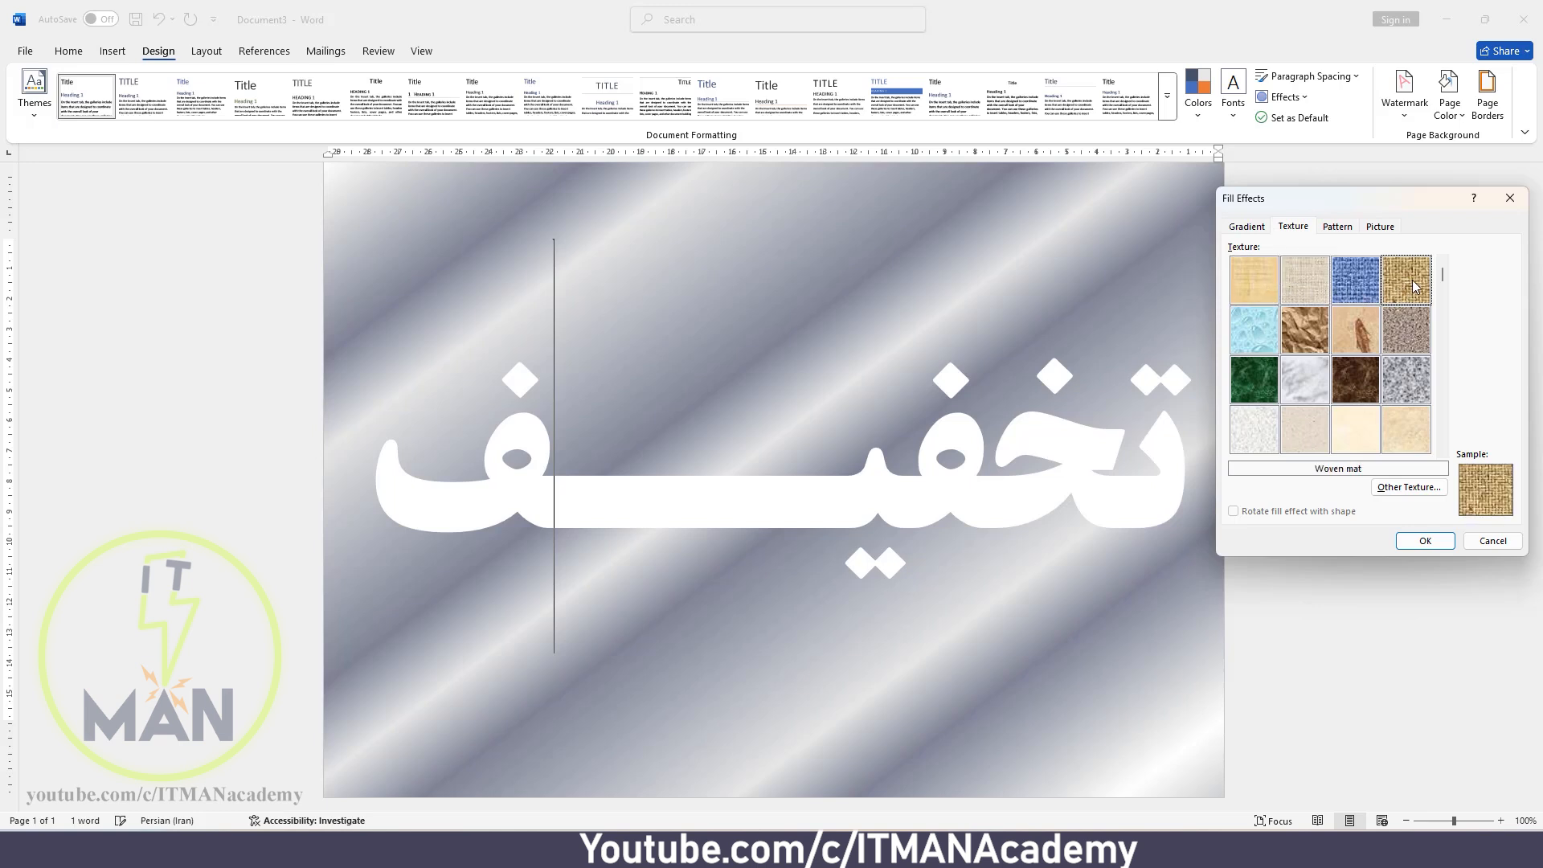
pyautogui.click(1357, 341)
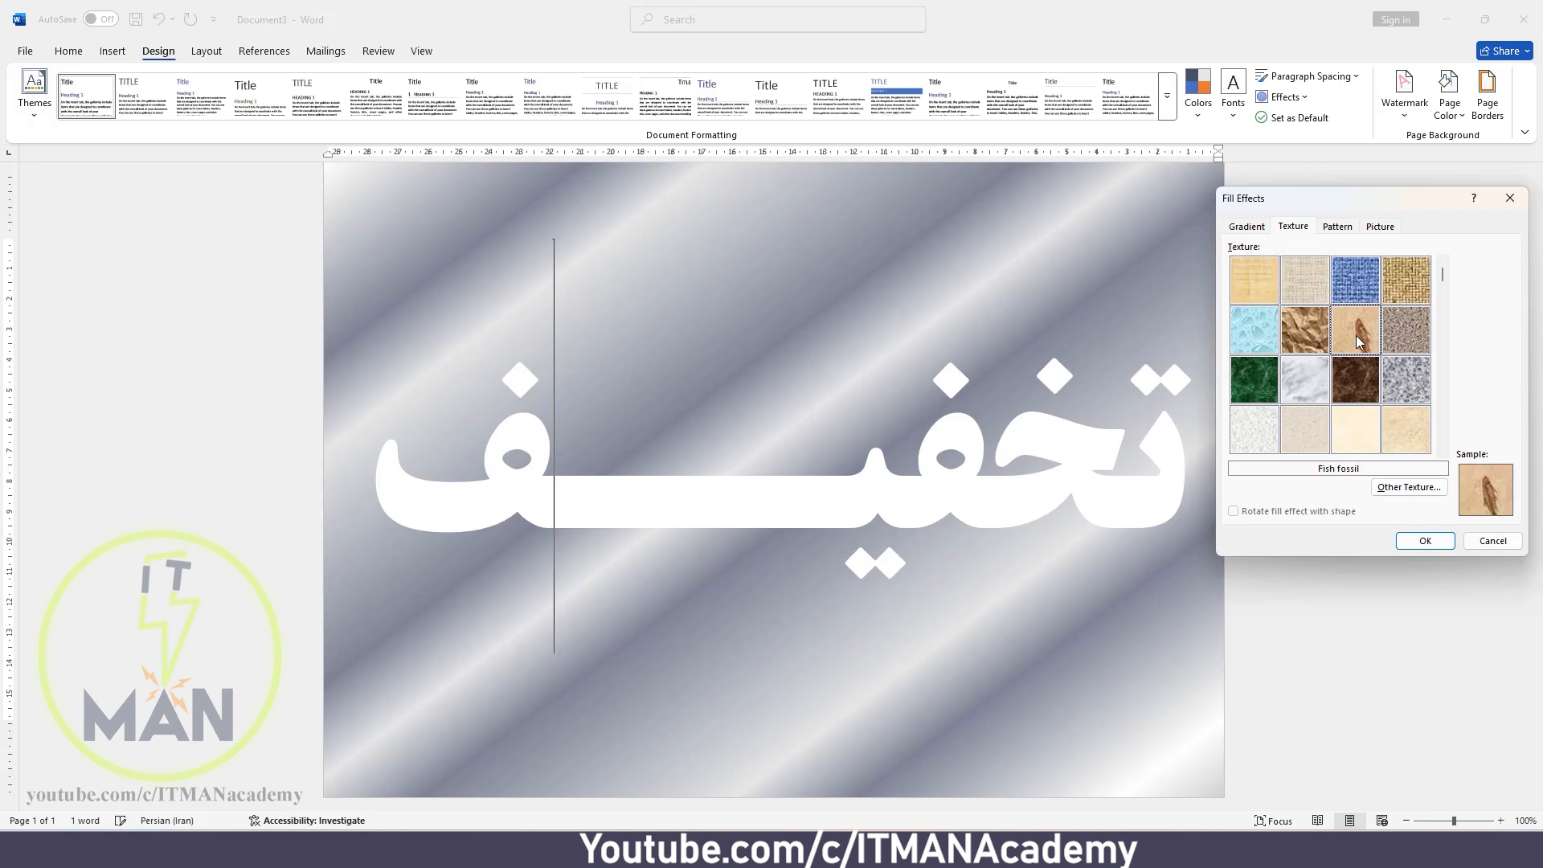
pyautogui.click(1404, 381)
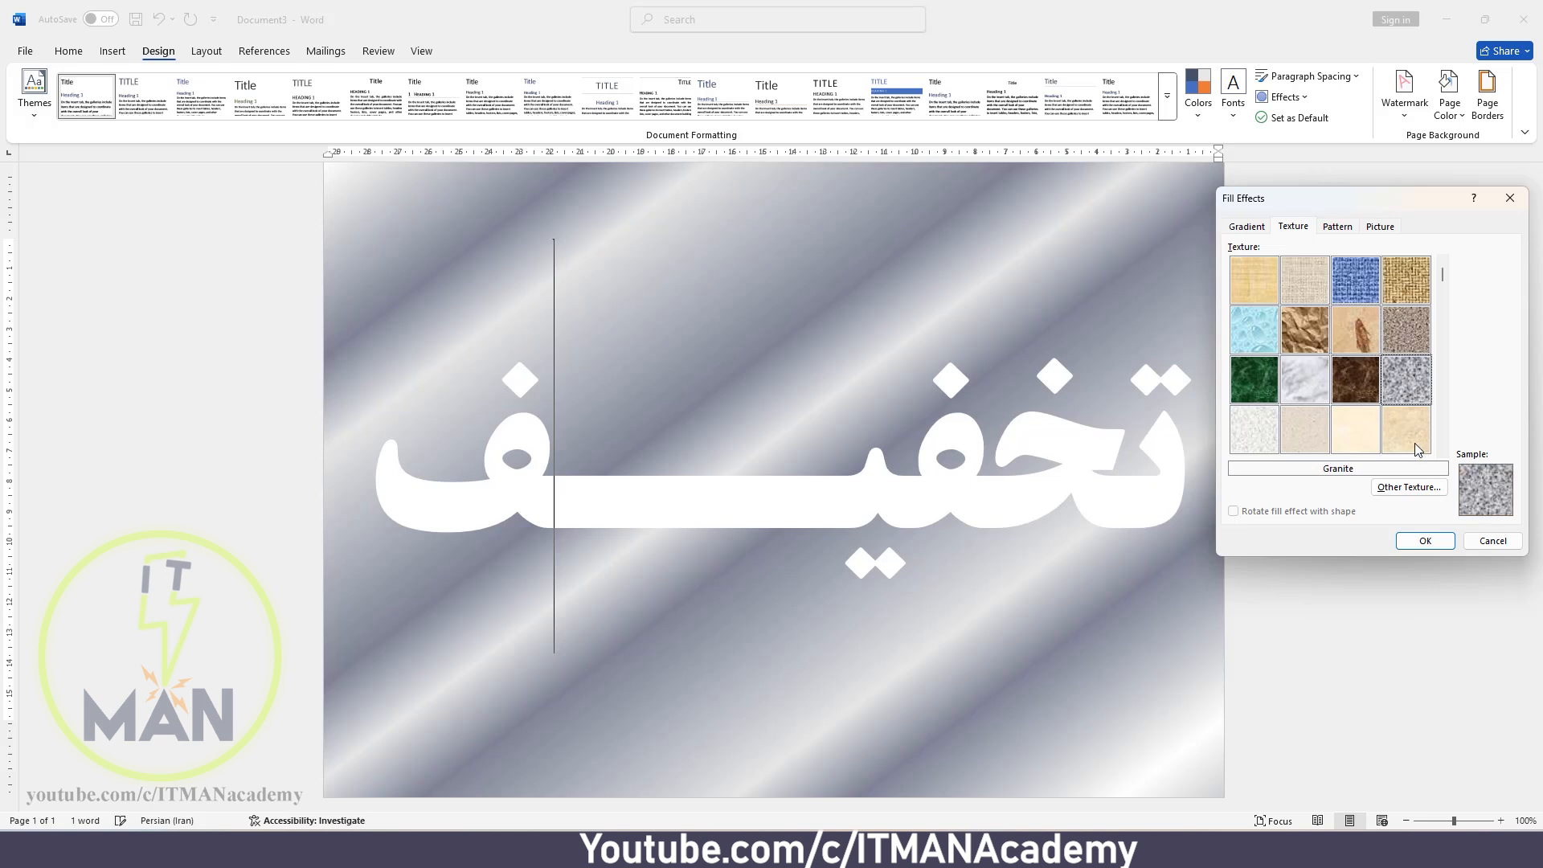
pyautogui.click(1424, 540)
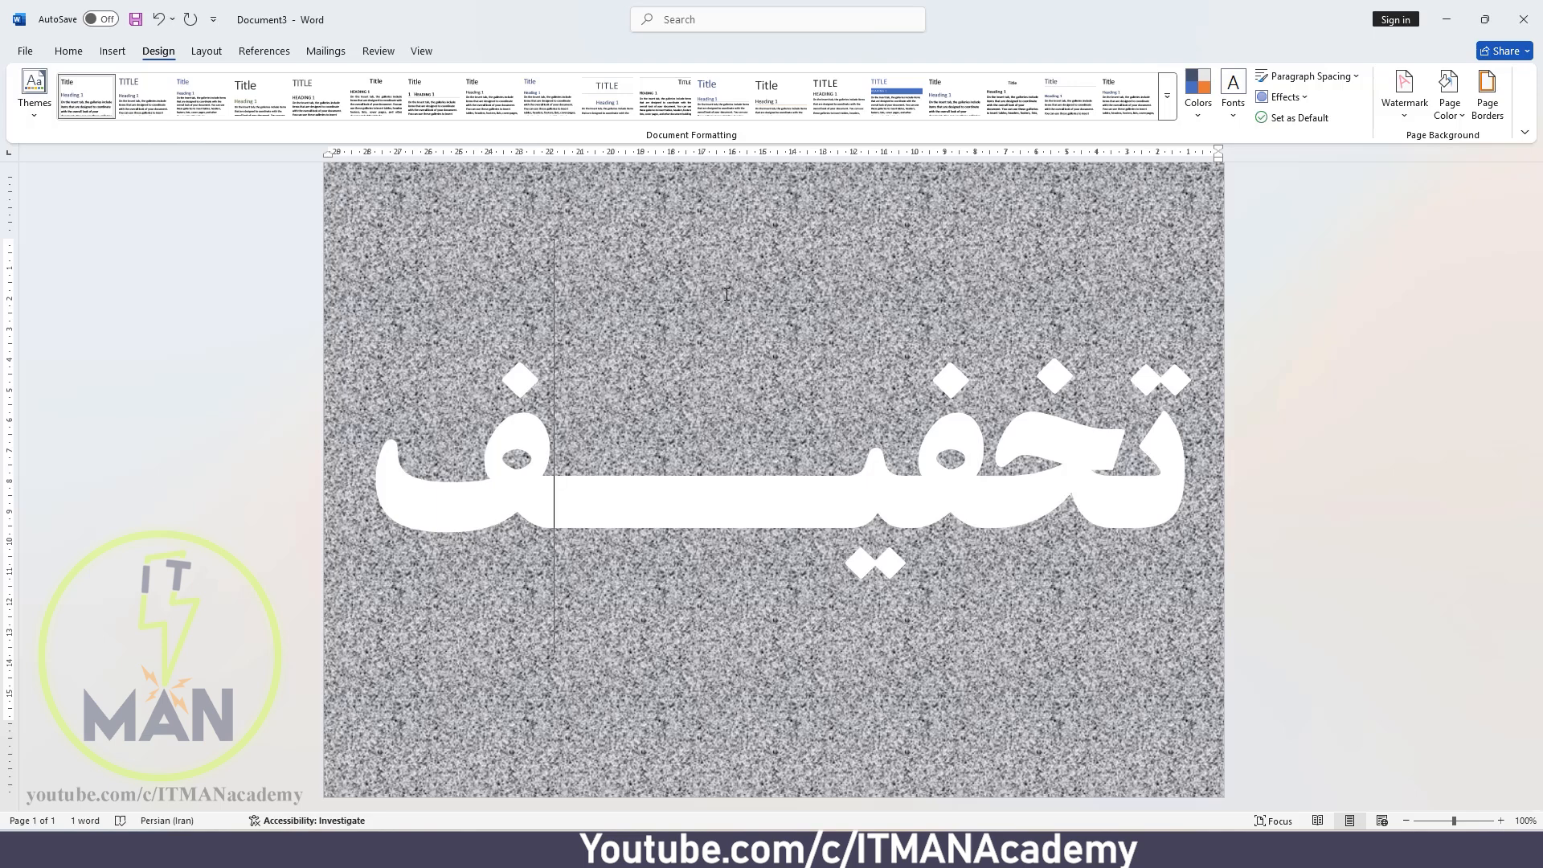
# - Fill the page background with the Diagonal stripes: Wide upward pattern, using standard Orange as the foreground color
pyautogui.click(1456, 92)
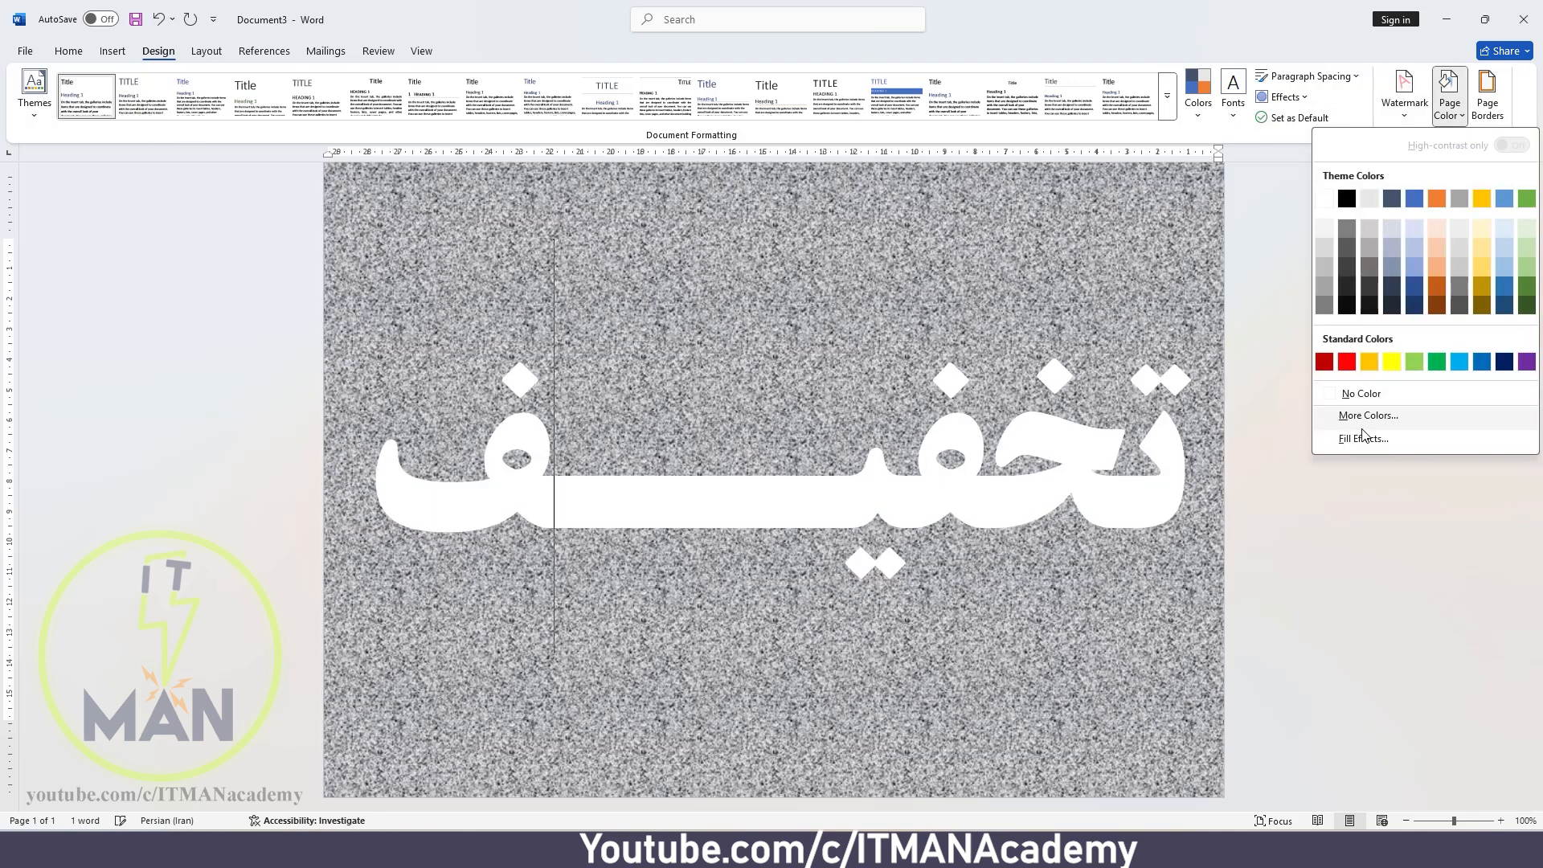
pyautogui.click(1363, 424)
pyautogui.click(1337, 226)
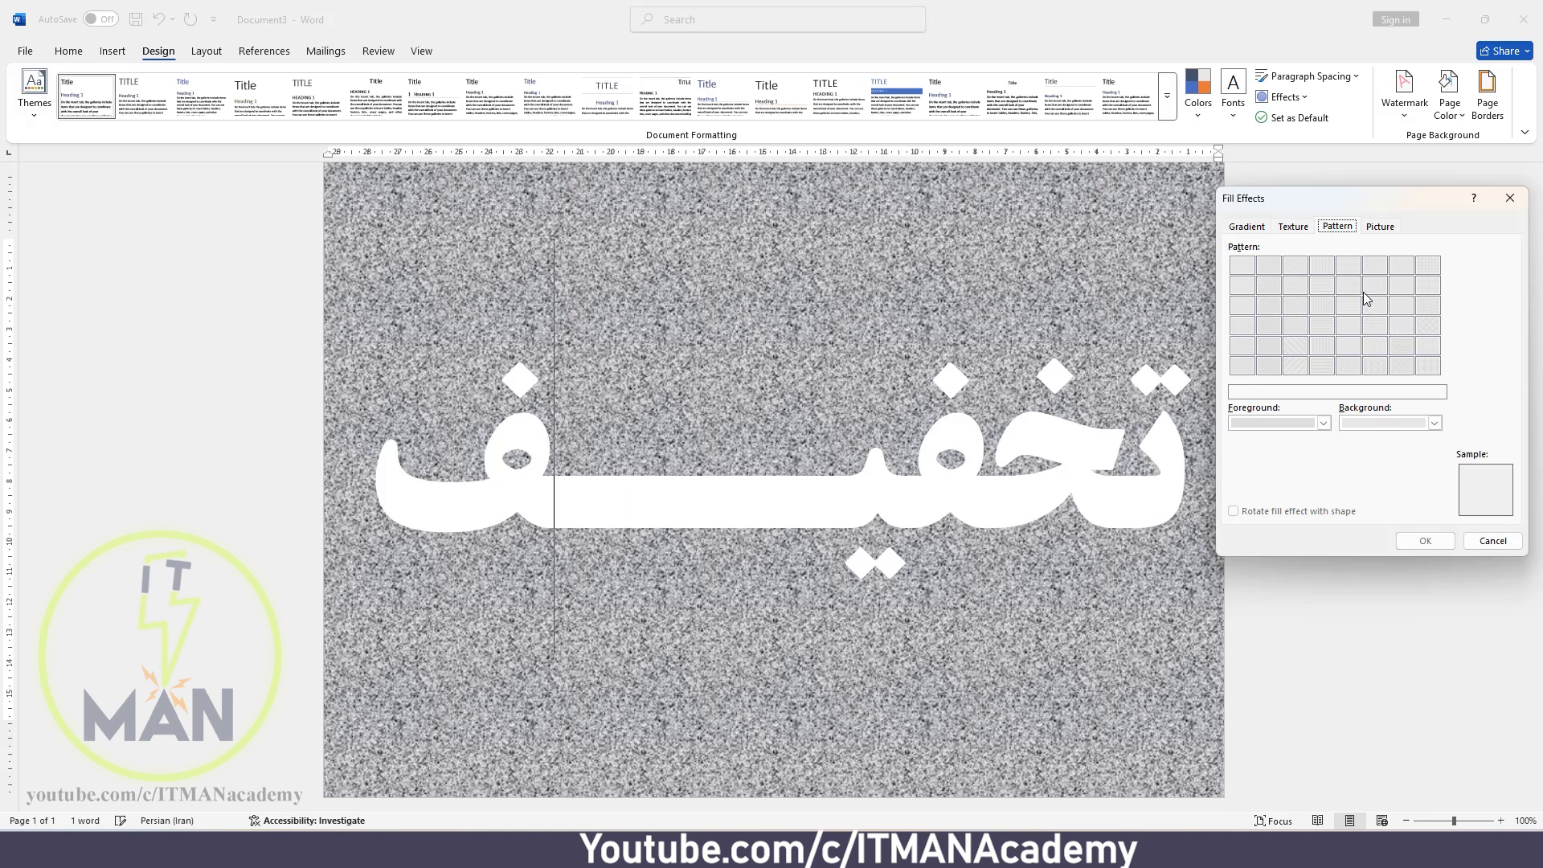
pyautogui.click(1296, 422)
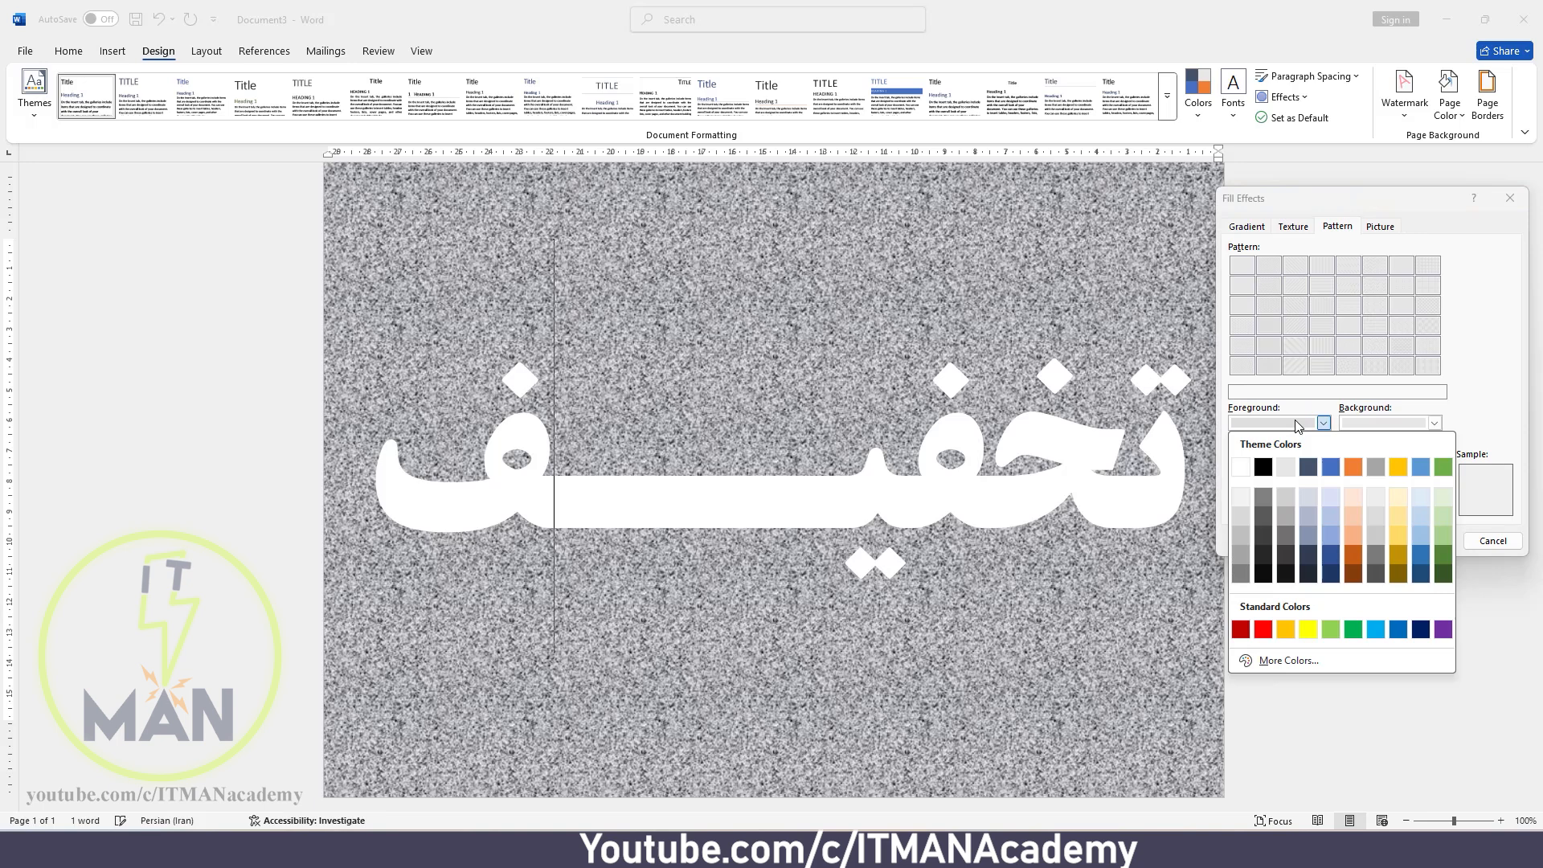
pyautogui.click(1284, 629)
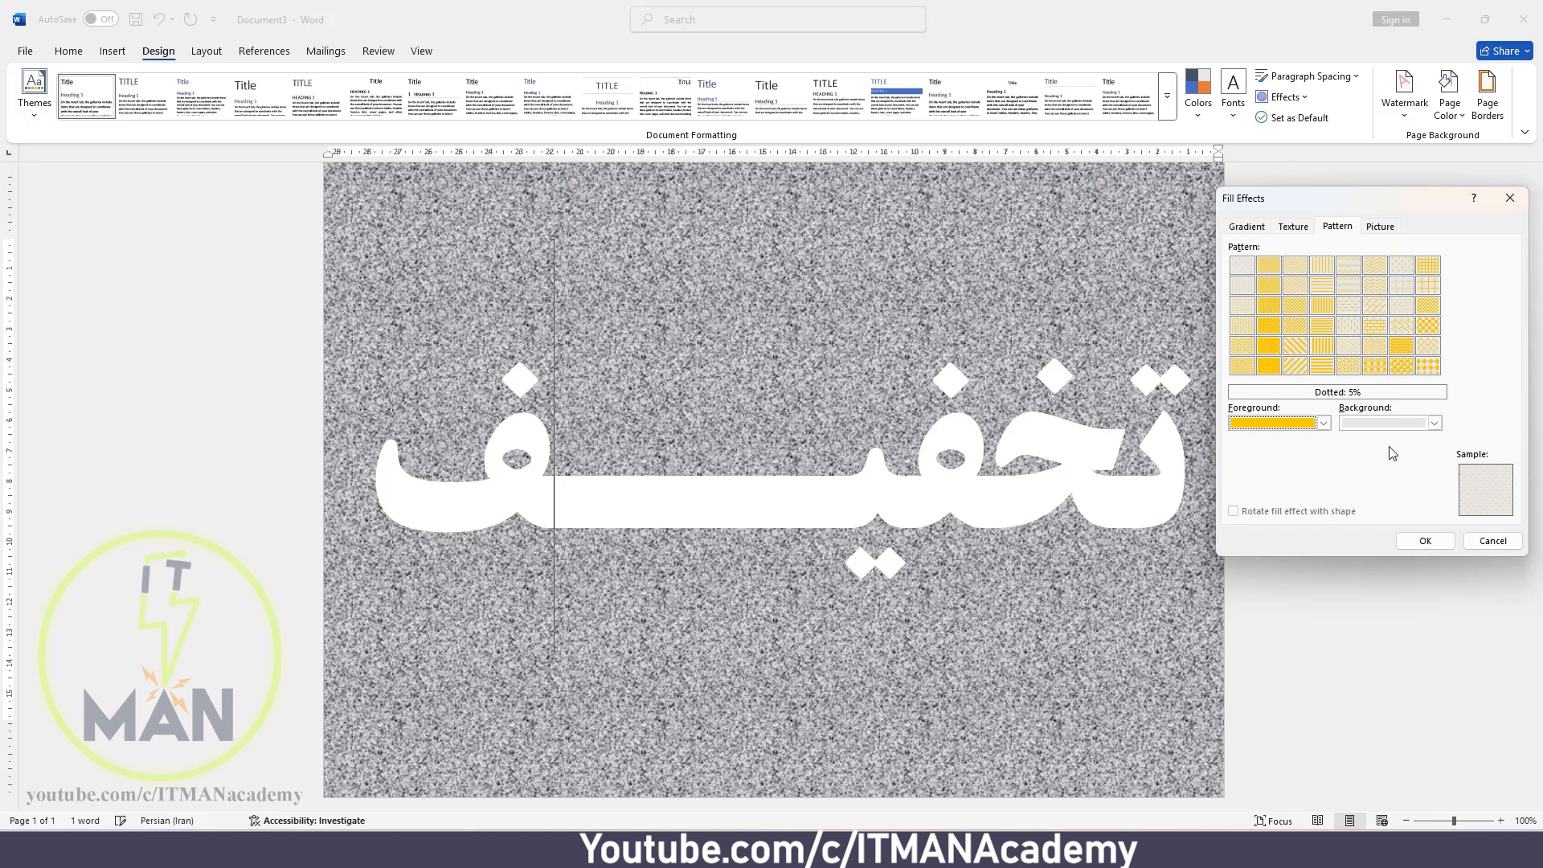
pyautogui.click(1296, 368)
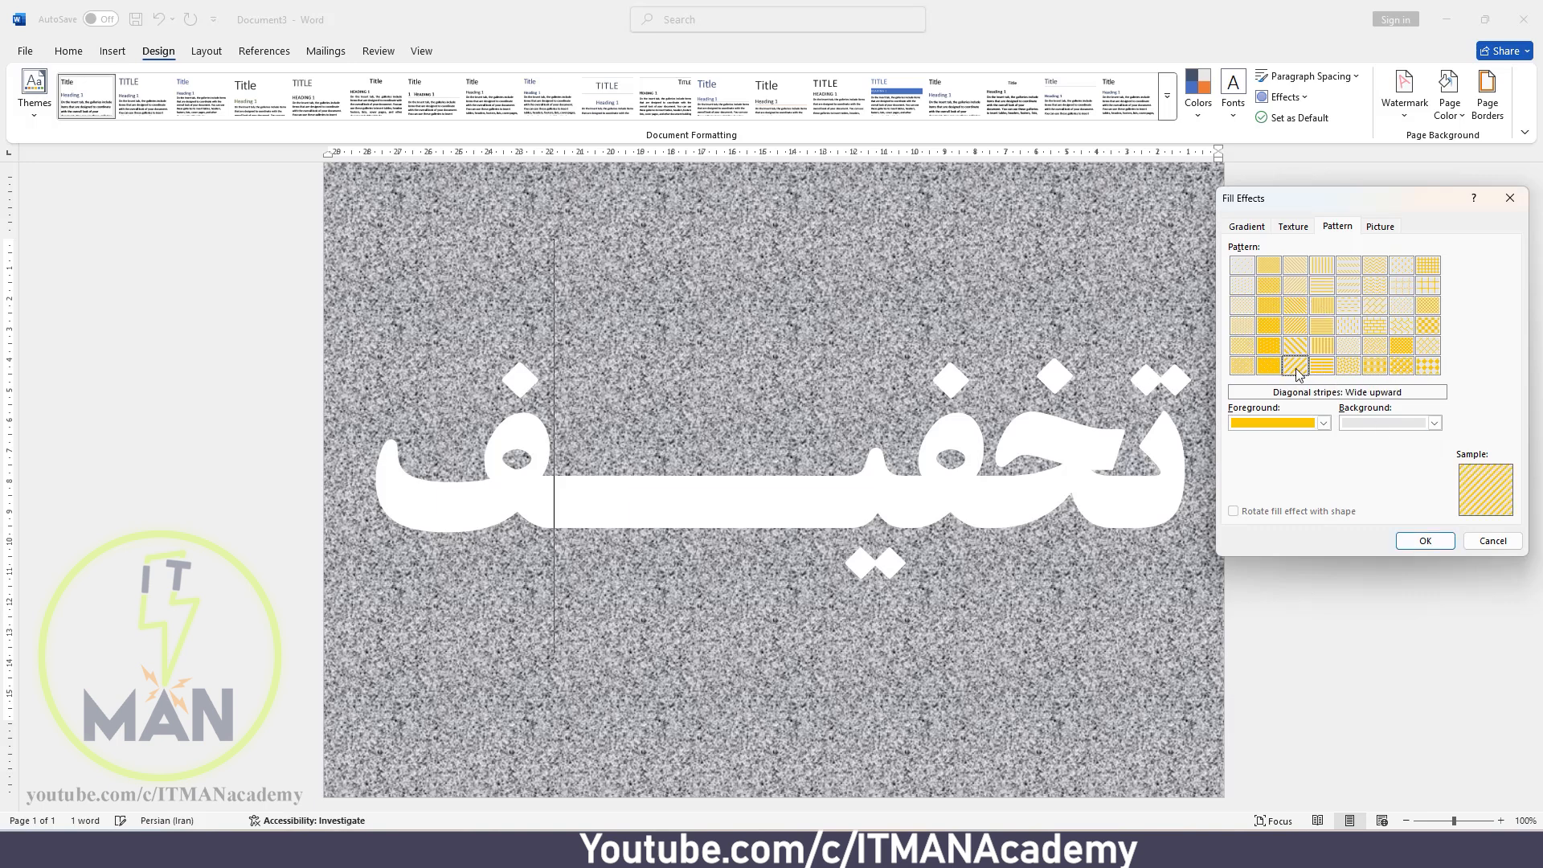
pyautogui.click(1419, 541)
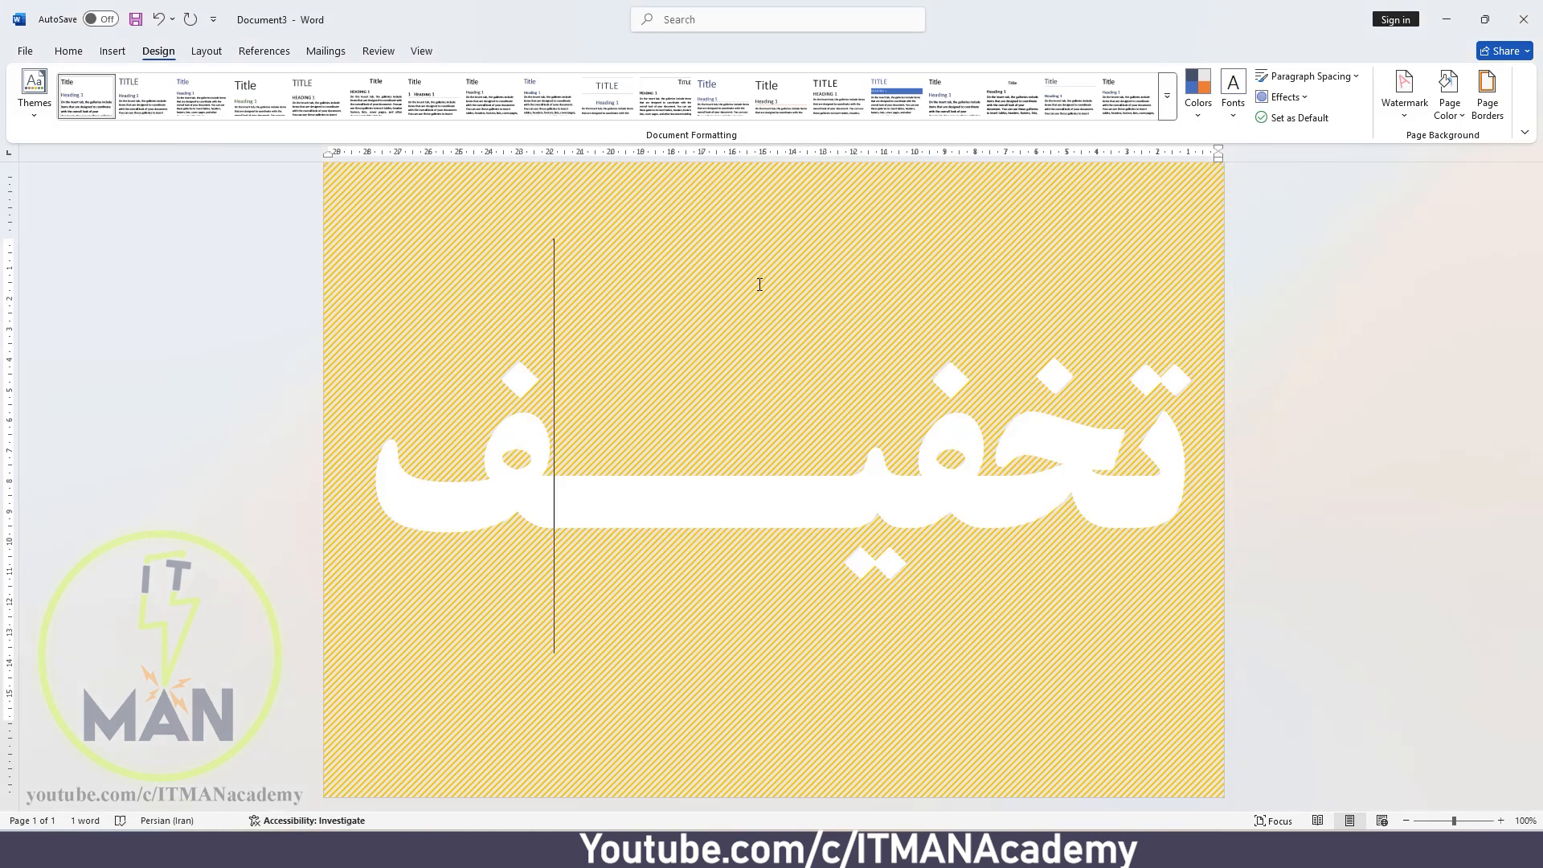
# - Fill the page background with the local picture image-from-rawpixel-id-3016312-jpeg.jpg
pyautogui.click(1450, 96)
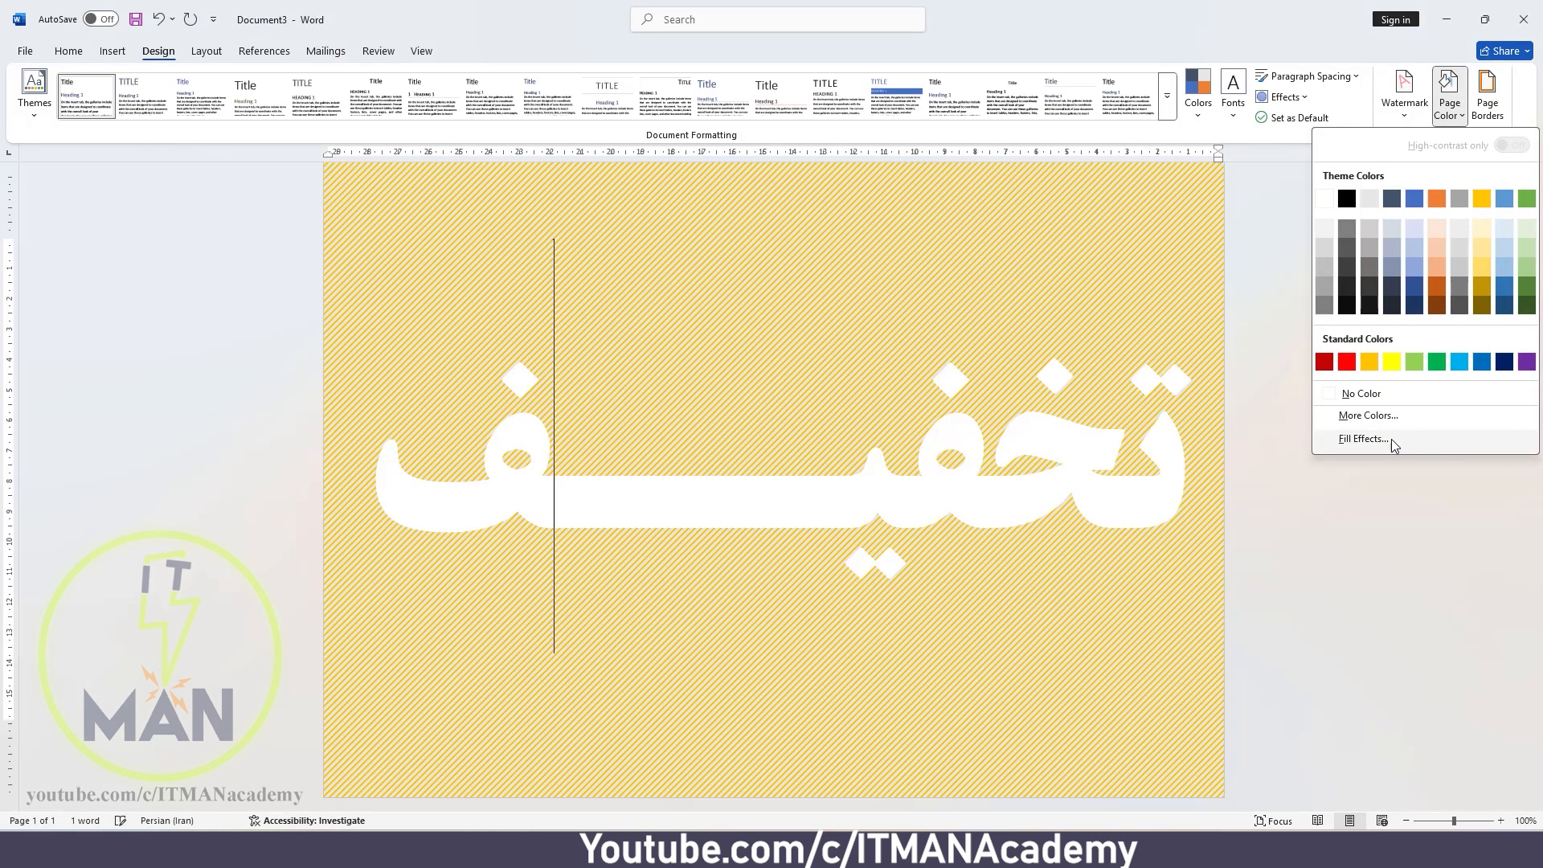
pyautogui.click(1391, 439)
pyautogui.click(1381, 227)
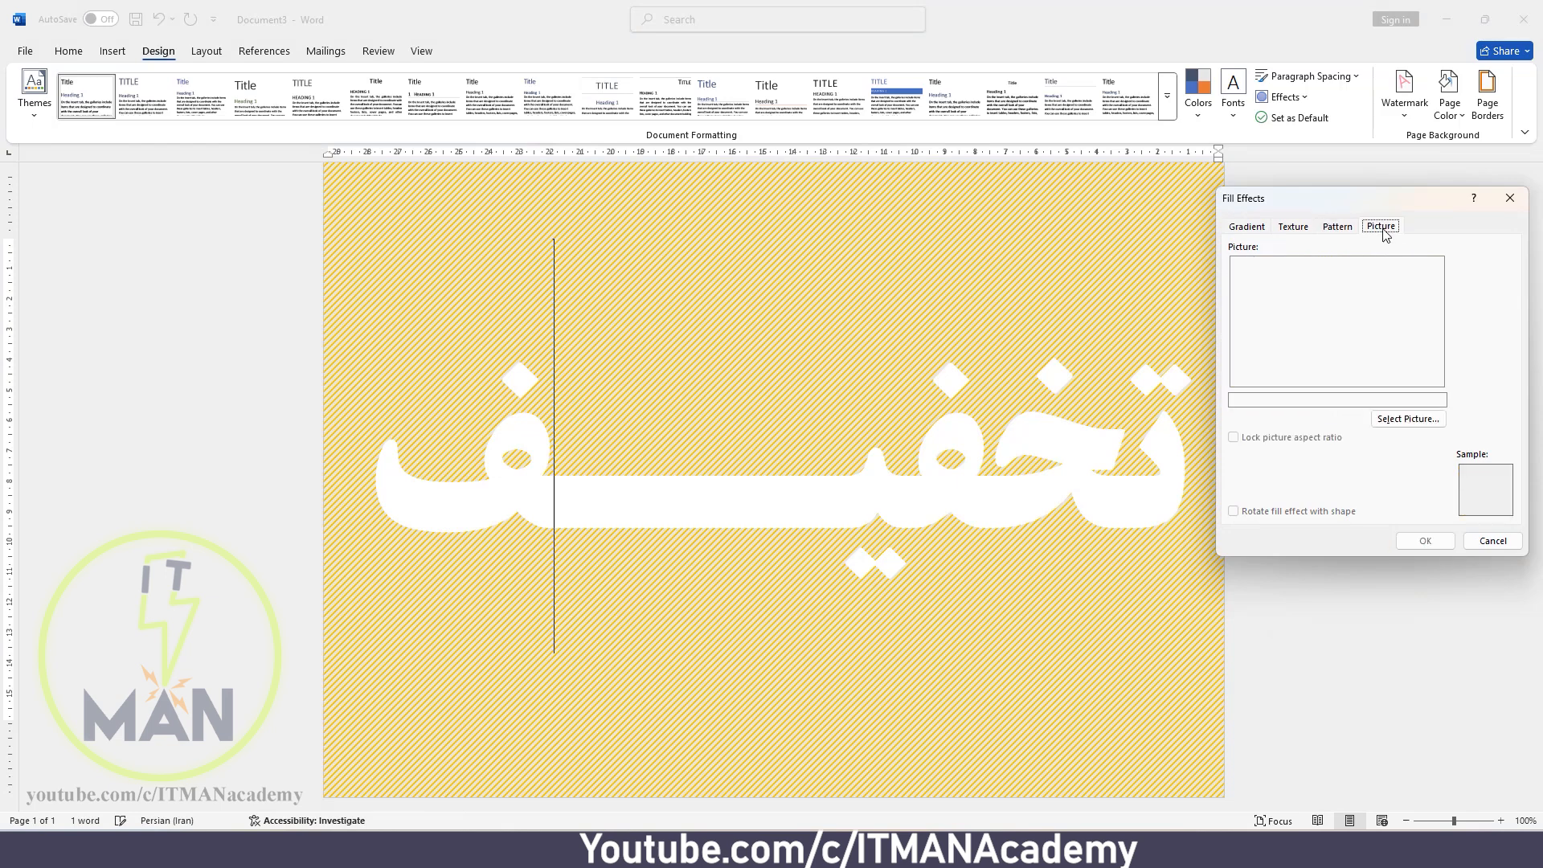
pyautogui.click(1412, 420)
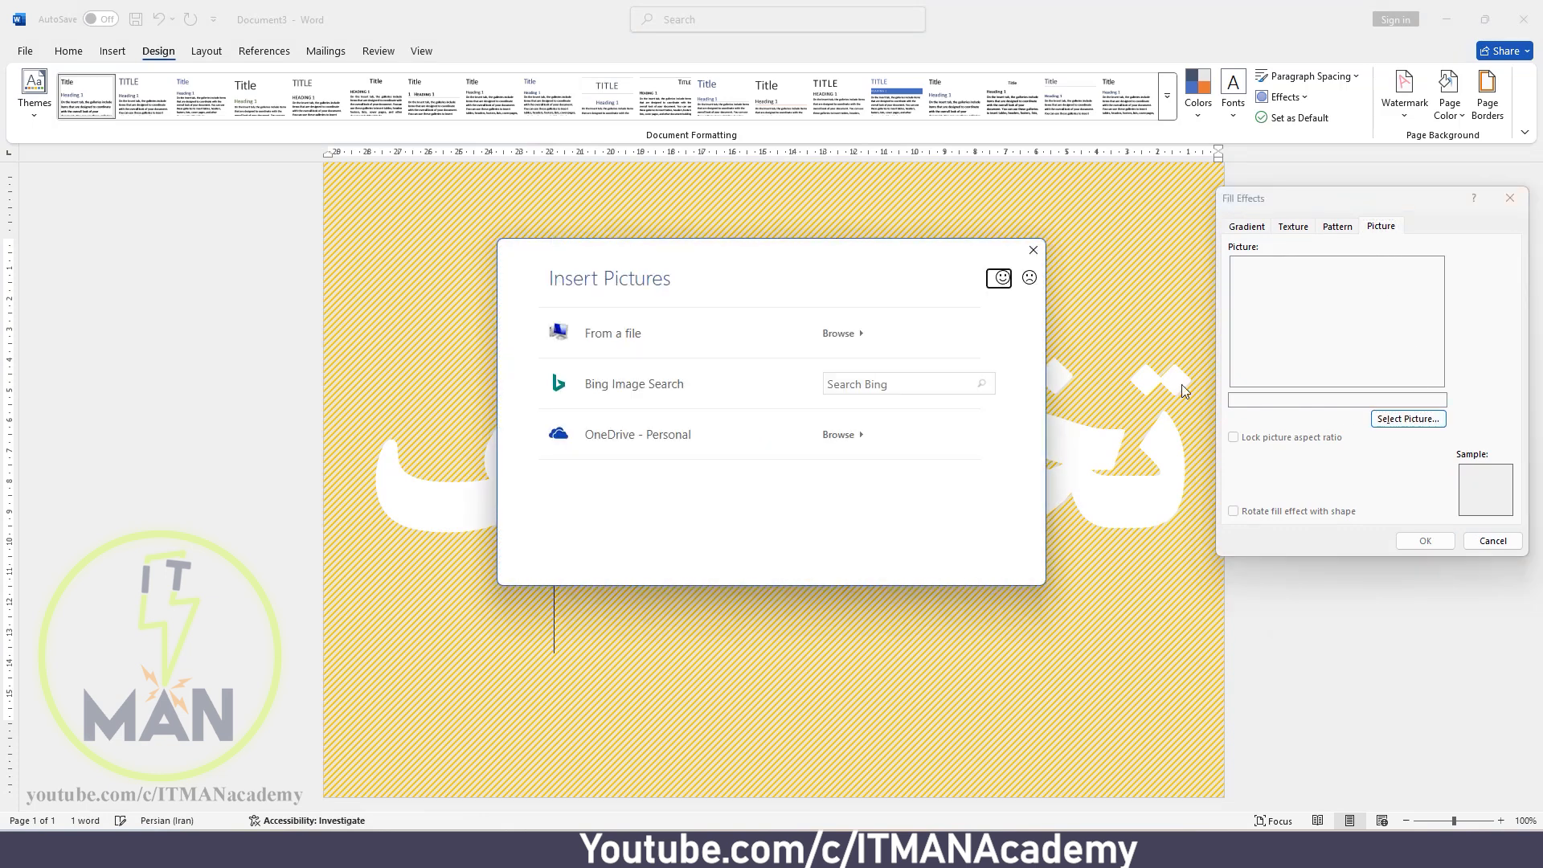
pyautogui.click(796, 347)
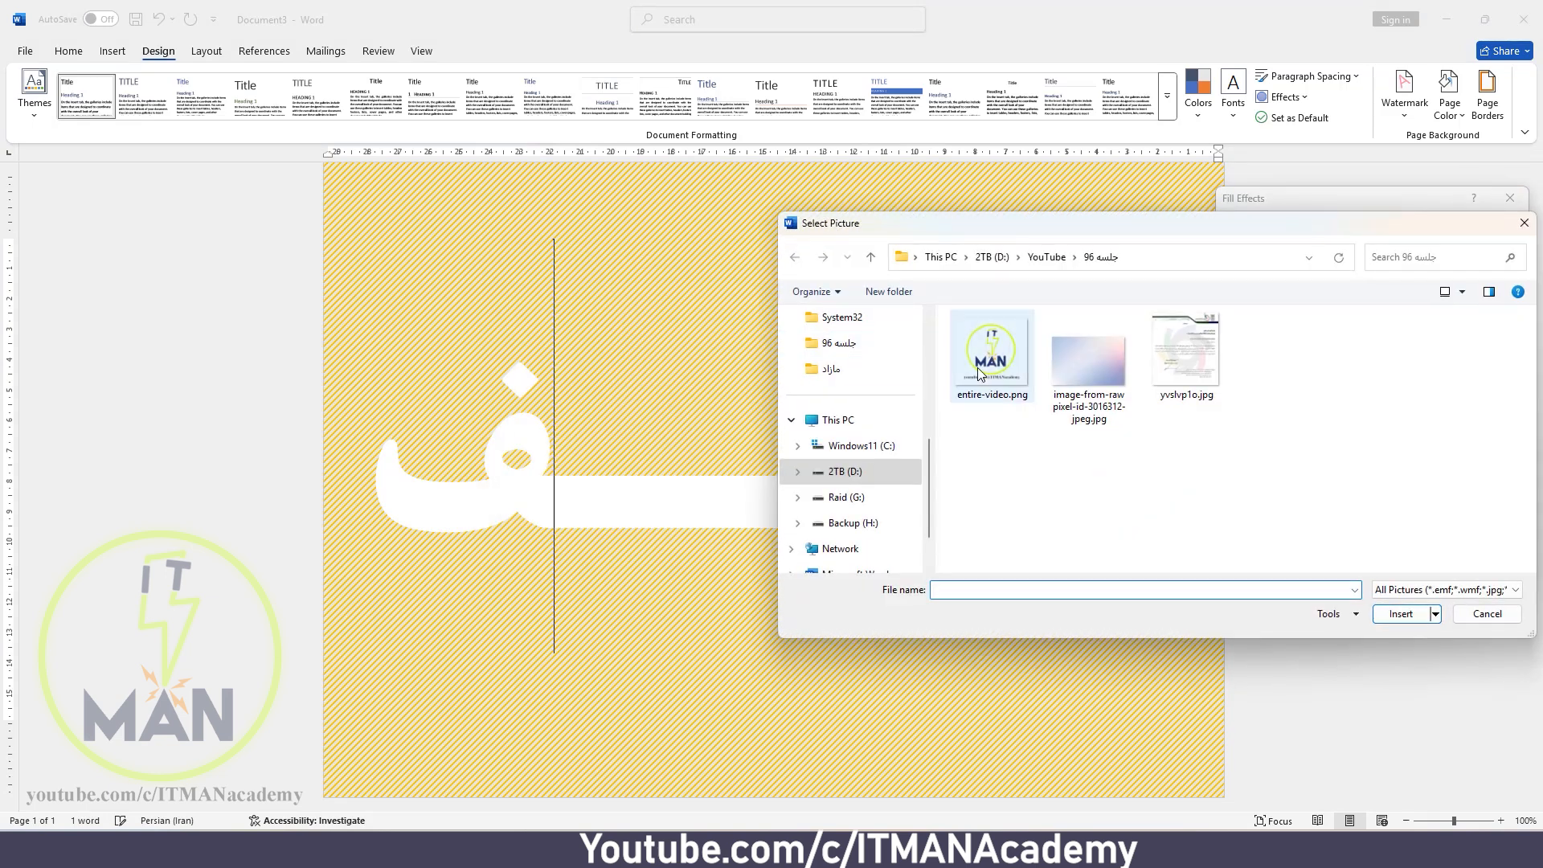
pyautogui.click(1078, 379)
pyautogui.click(1401, 615)
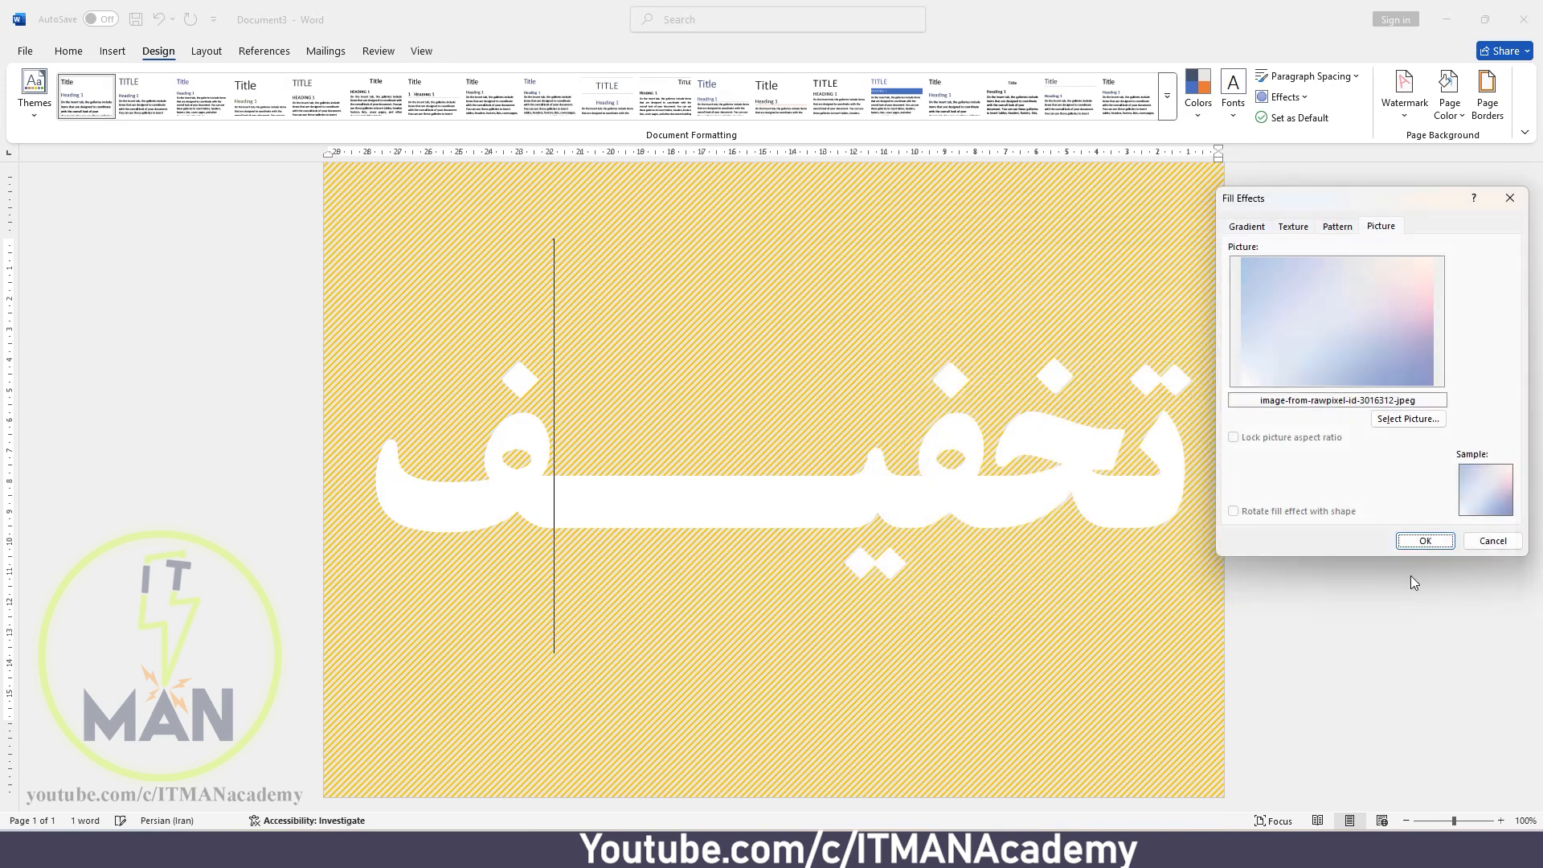
pyautogui.click(1425, 541)
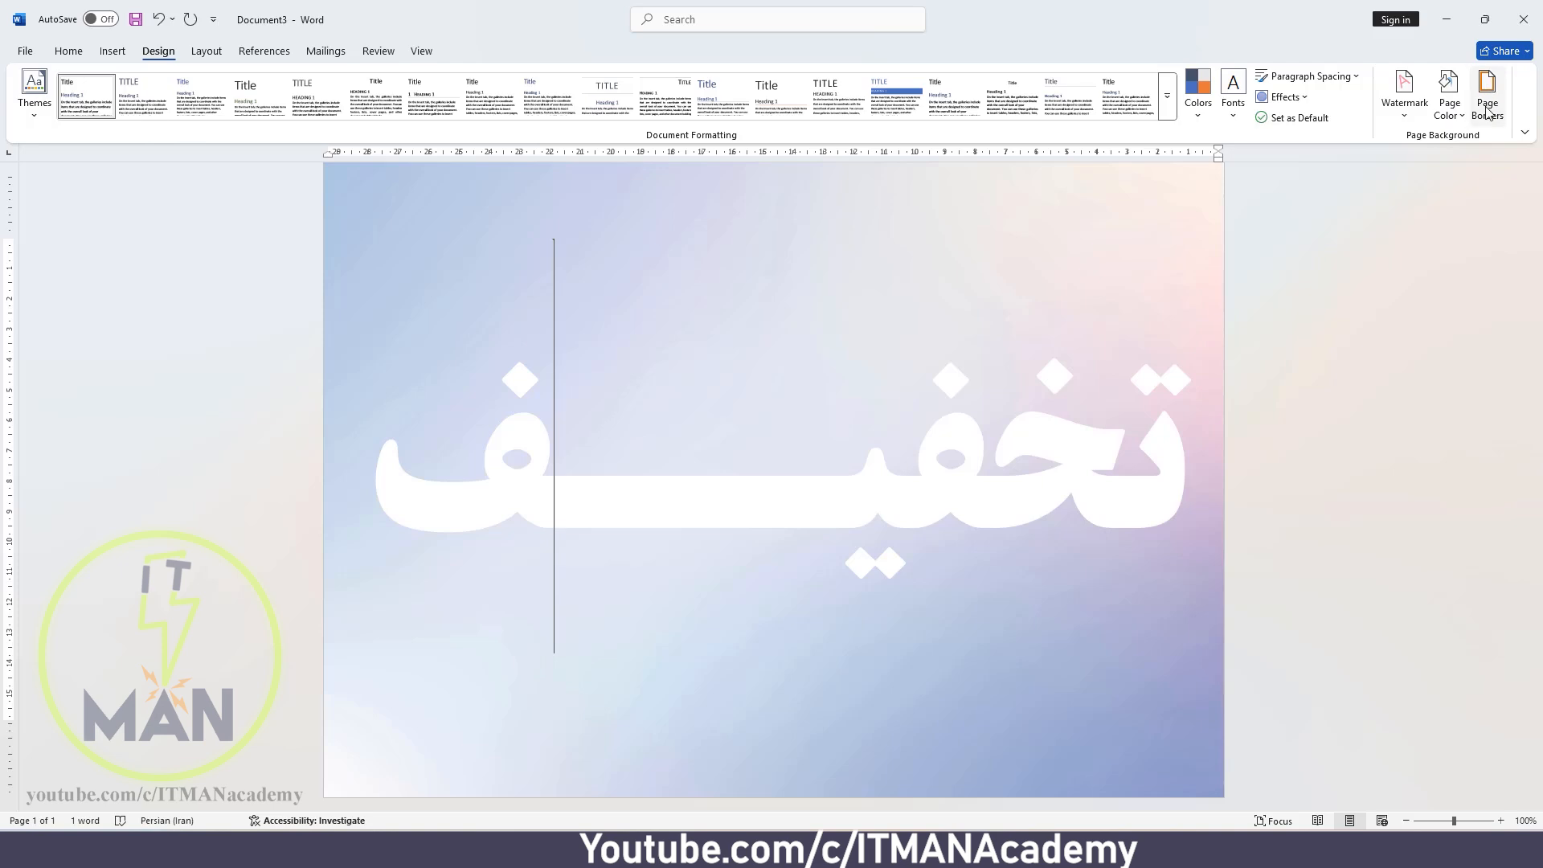
# - Switch to the Persian document on digital skills and add a Box page border to the whole document
pyautogui.moveTo(1003, 850)
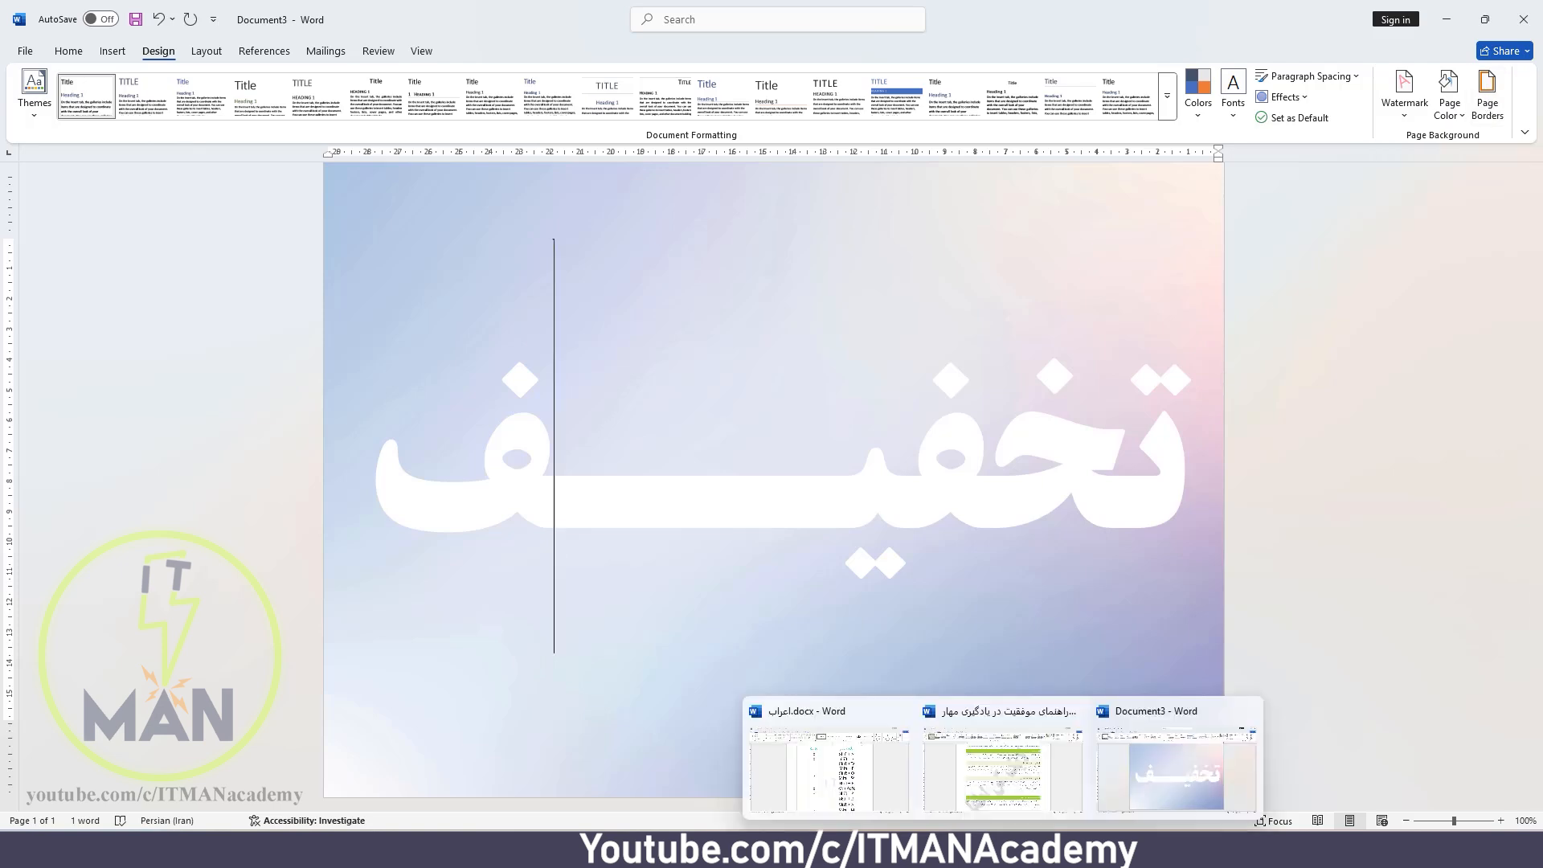
pyautogui.click(1003, 772)
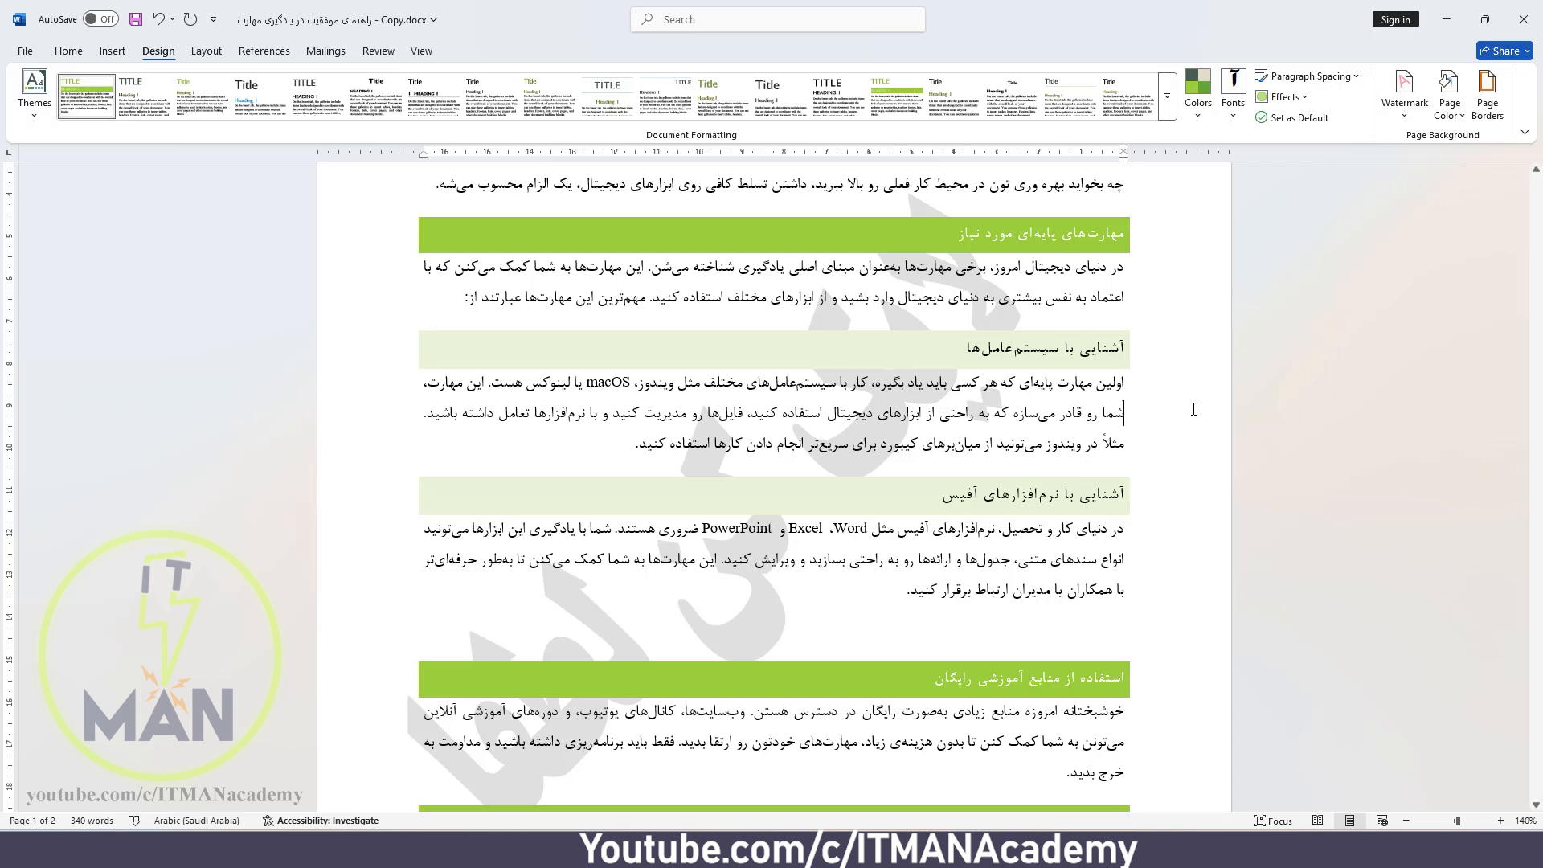
pyautogui.click(1492, 115)
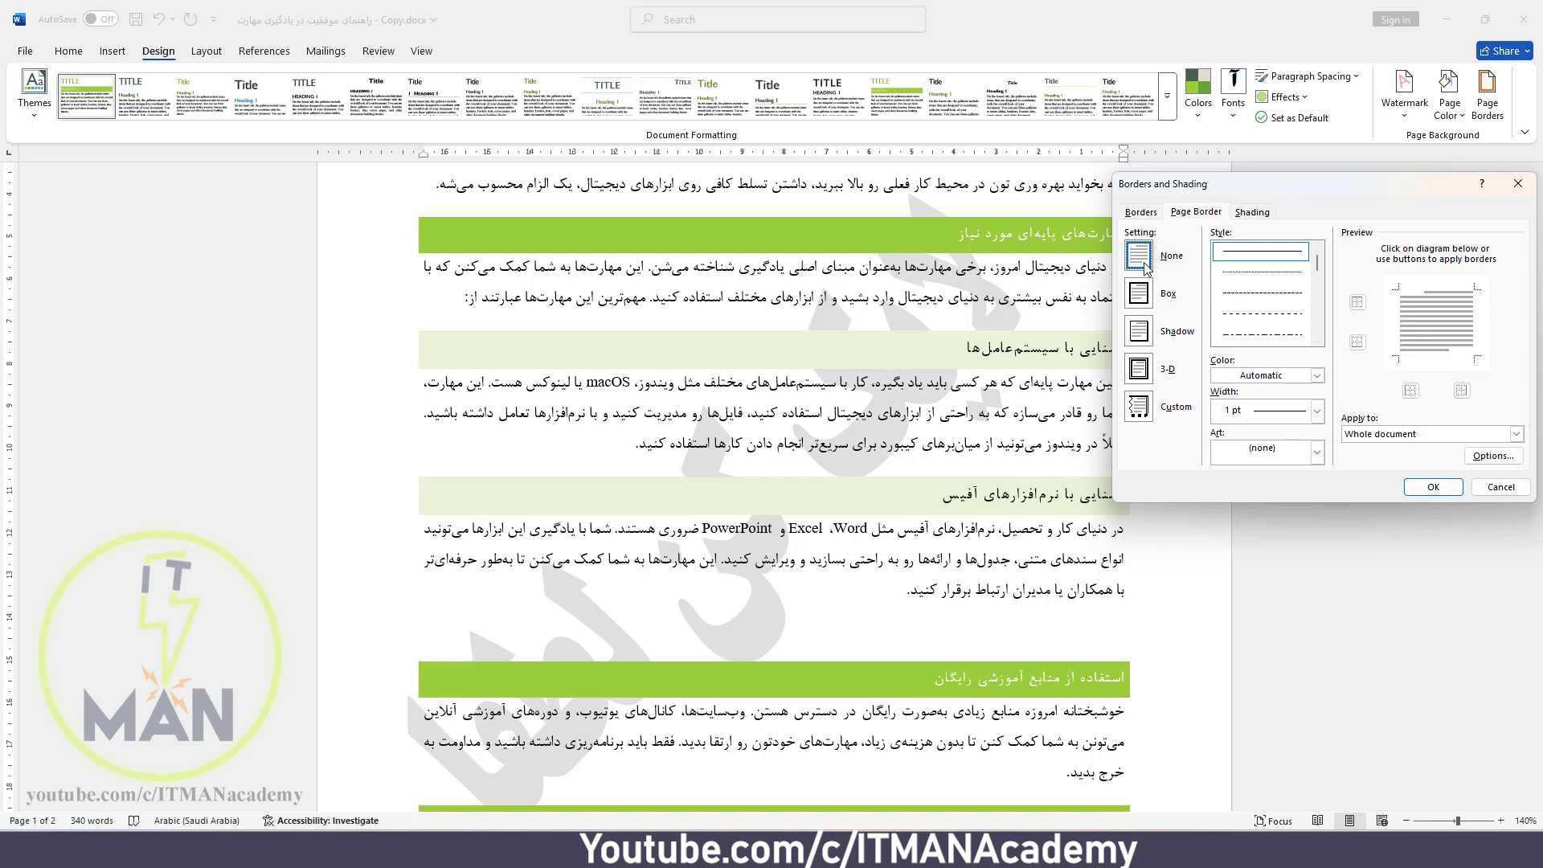
pyautogui.click(1139, 297)
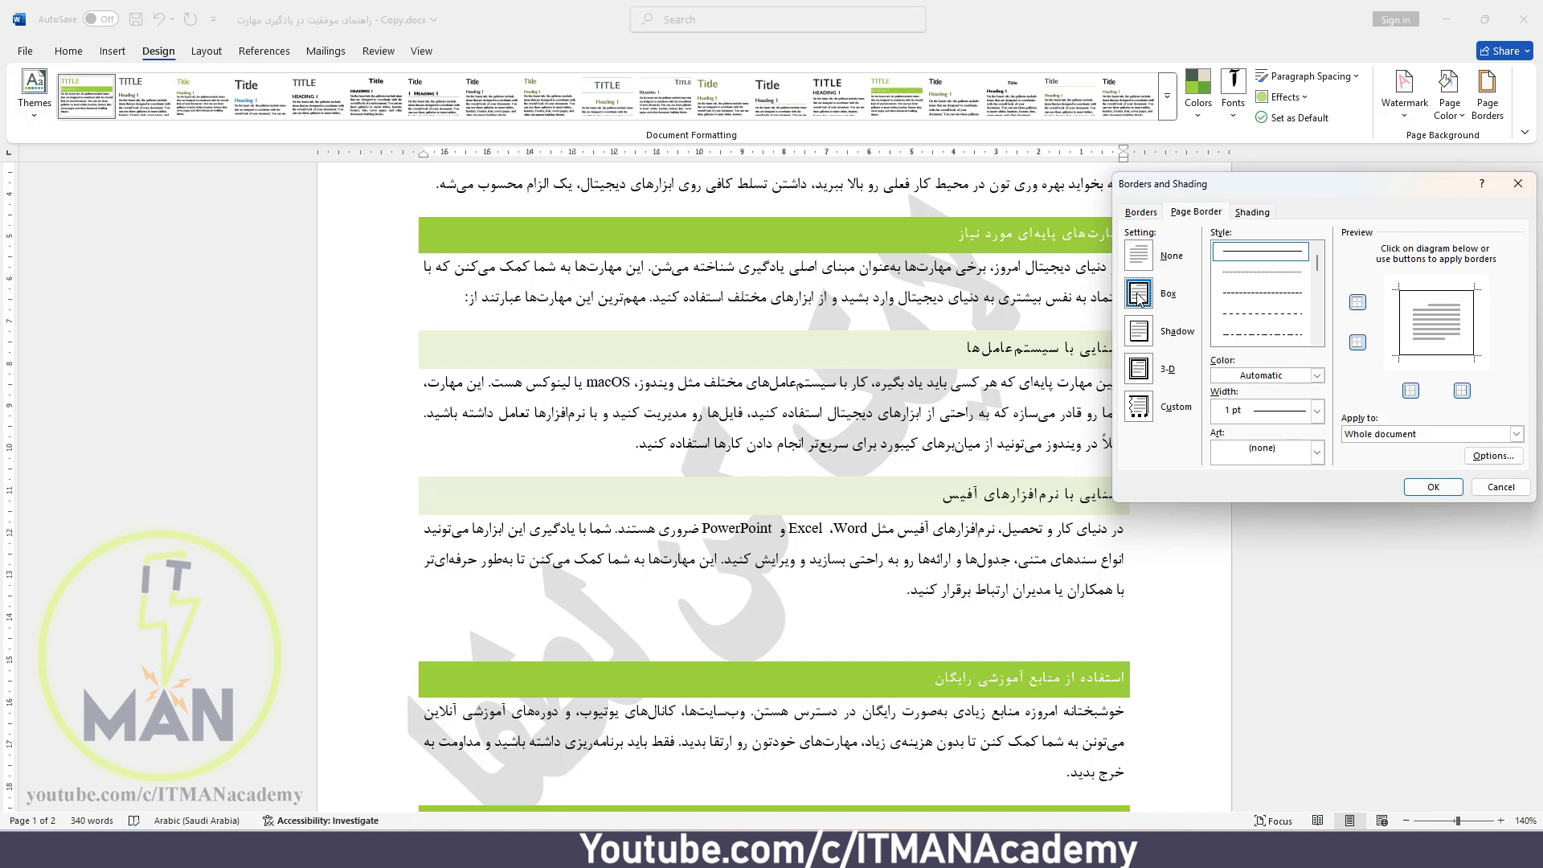
pyautogui.click(1433, 487)
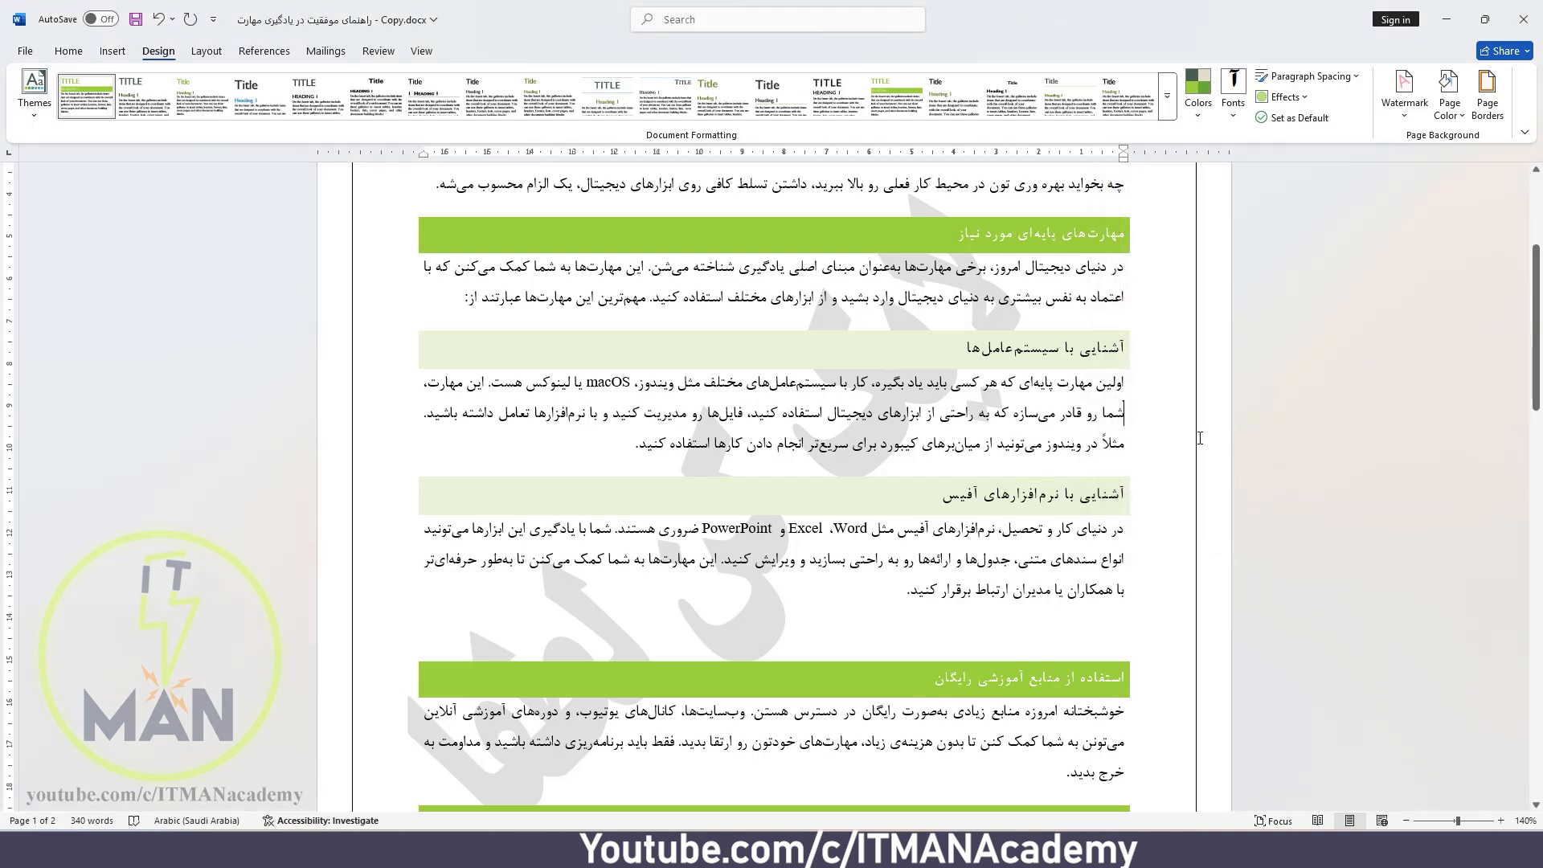
pyautogui.click(1193, 397)
pyautogui.scroll(3, 1192, 397)
pyautogui.scroll(-3, 1193, 396)
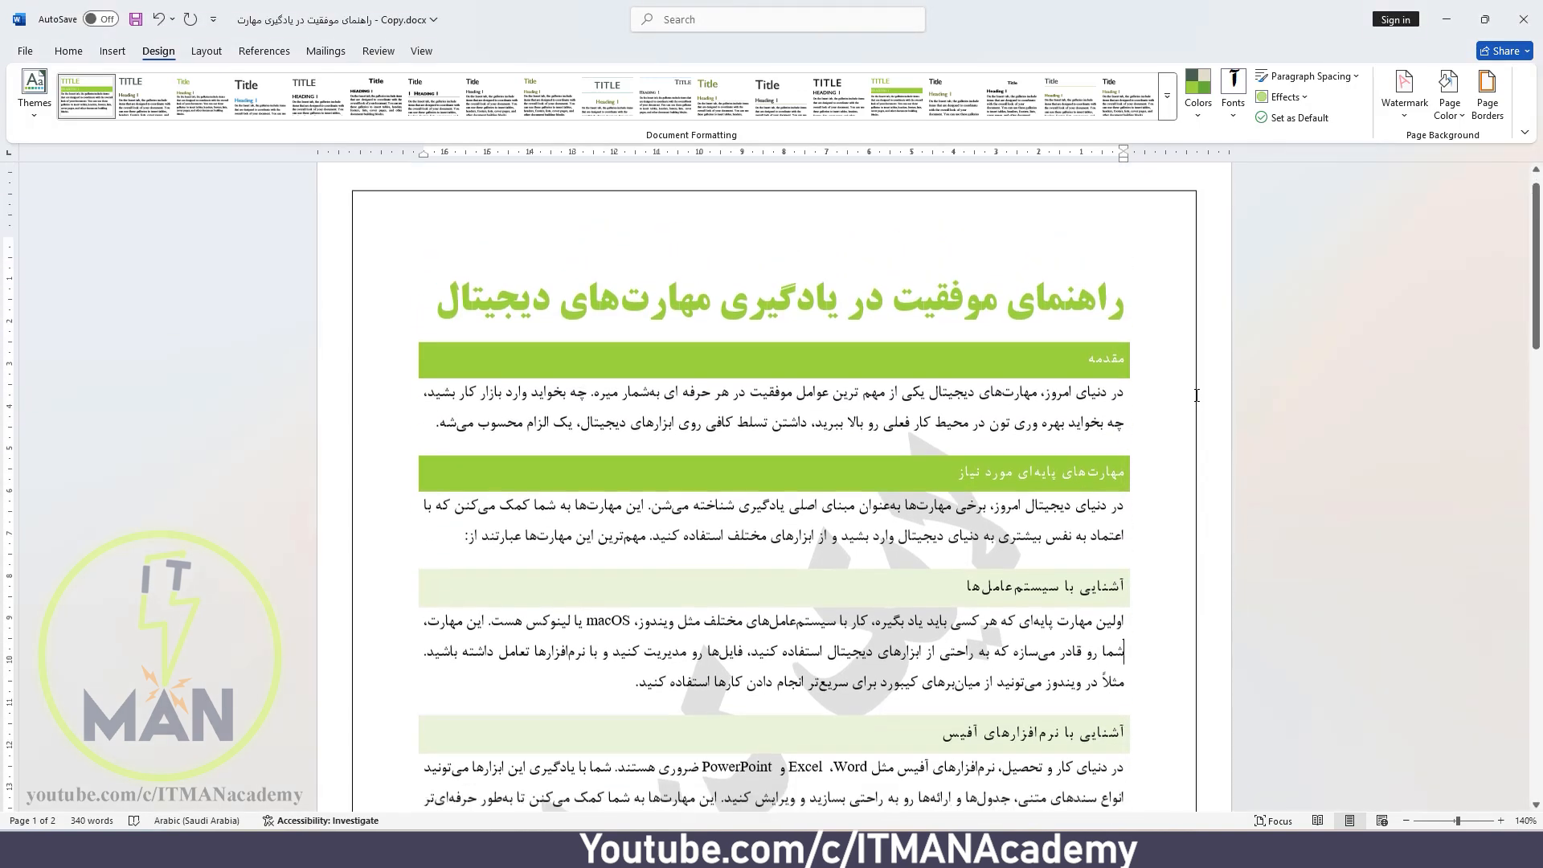
pyautogui.scroll(-1, 1193, 396)
# - Preview the Shadow and 3-D settings for the page border
pyautogui.click(1487, 92)
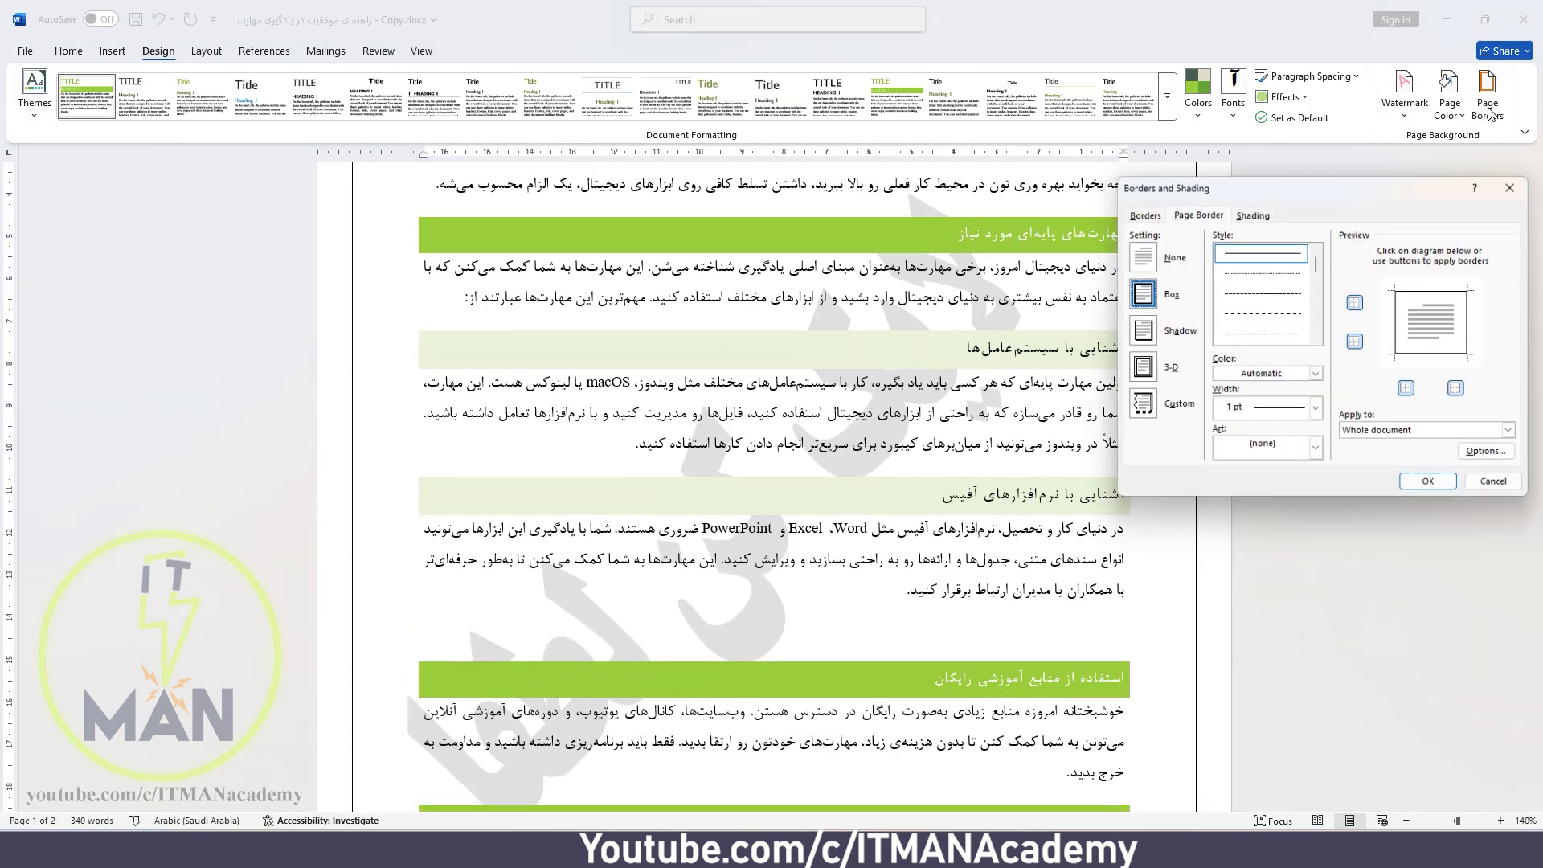
pyautogui.click(1147, 336)
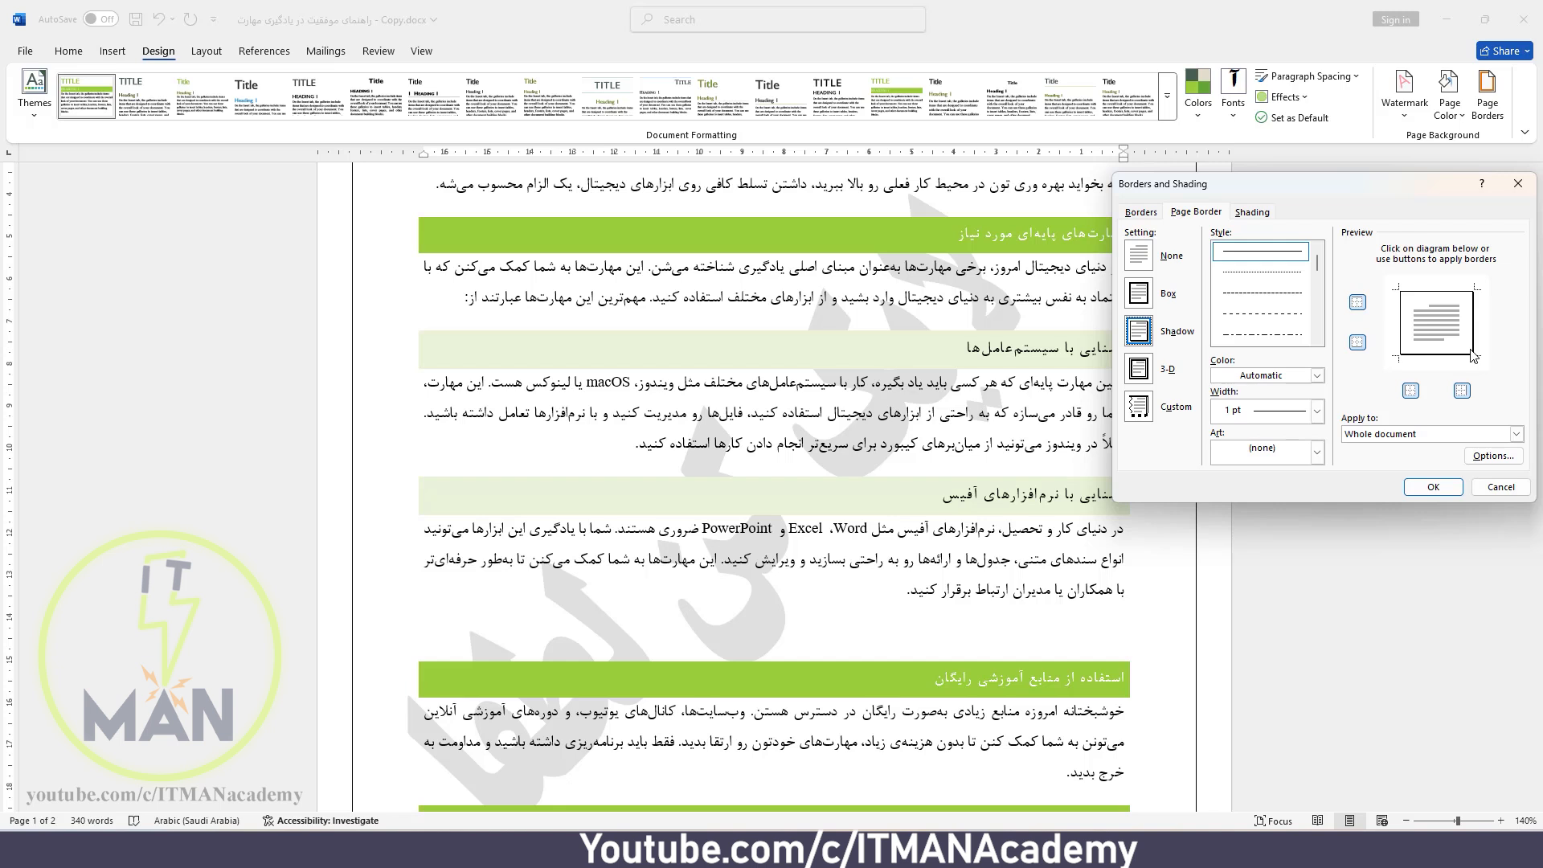
pyautogui.click(1153, 376)
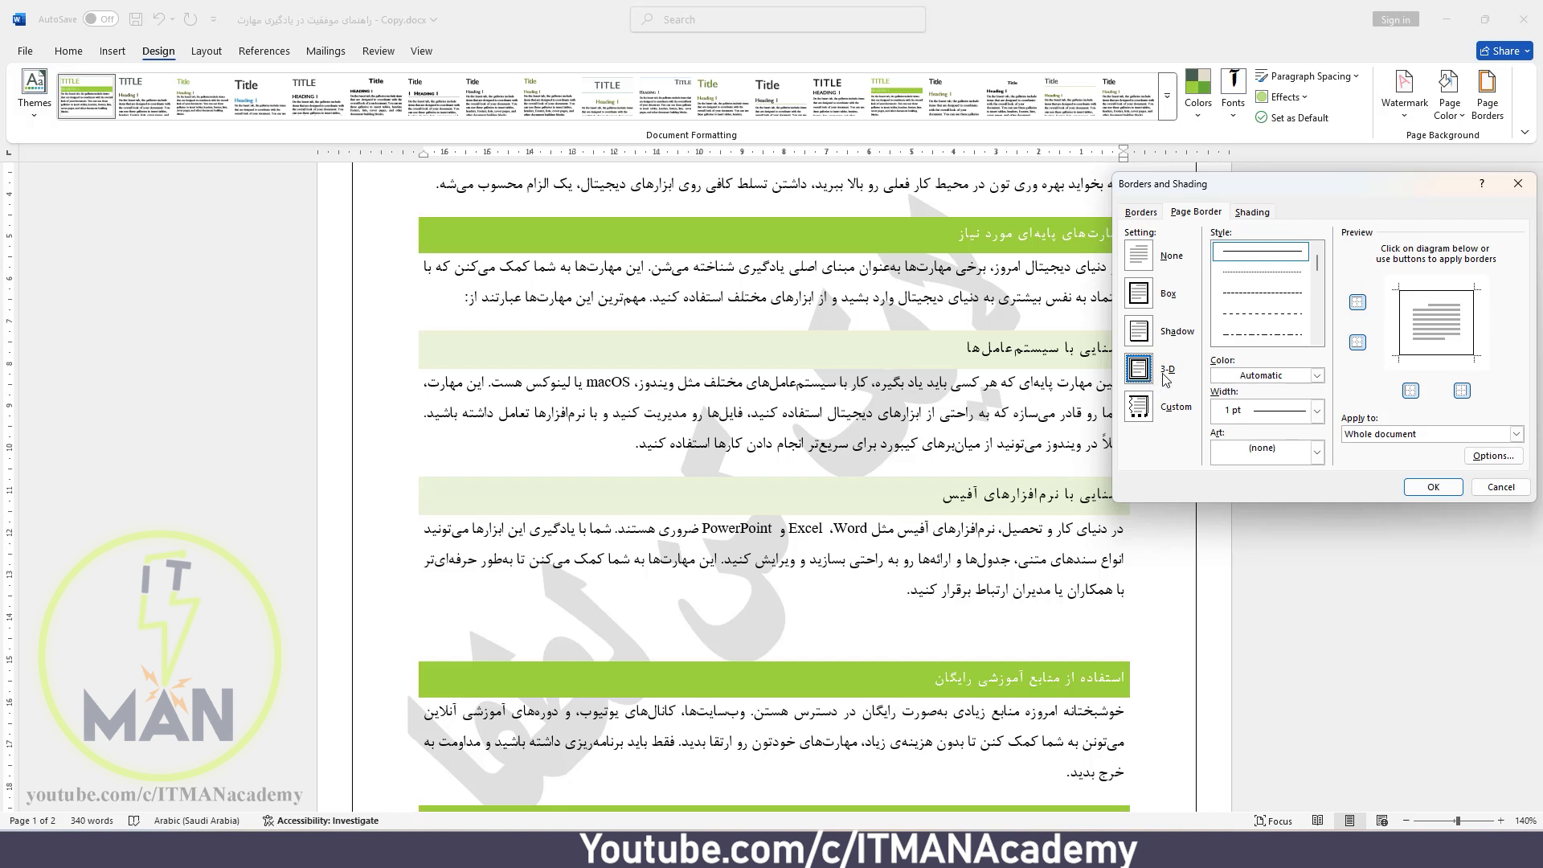
# - Clear the page border and apply a Custom one with lines only along the top and bottom edges of the pages
pyautogui.click(1151, 255)
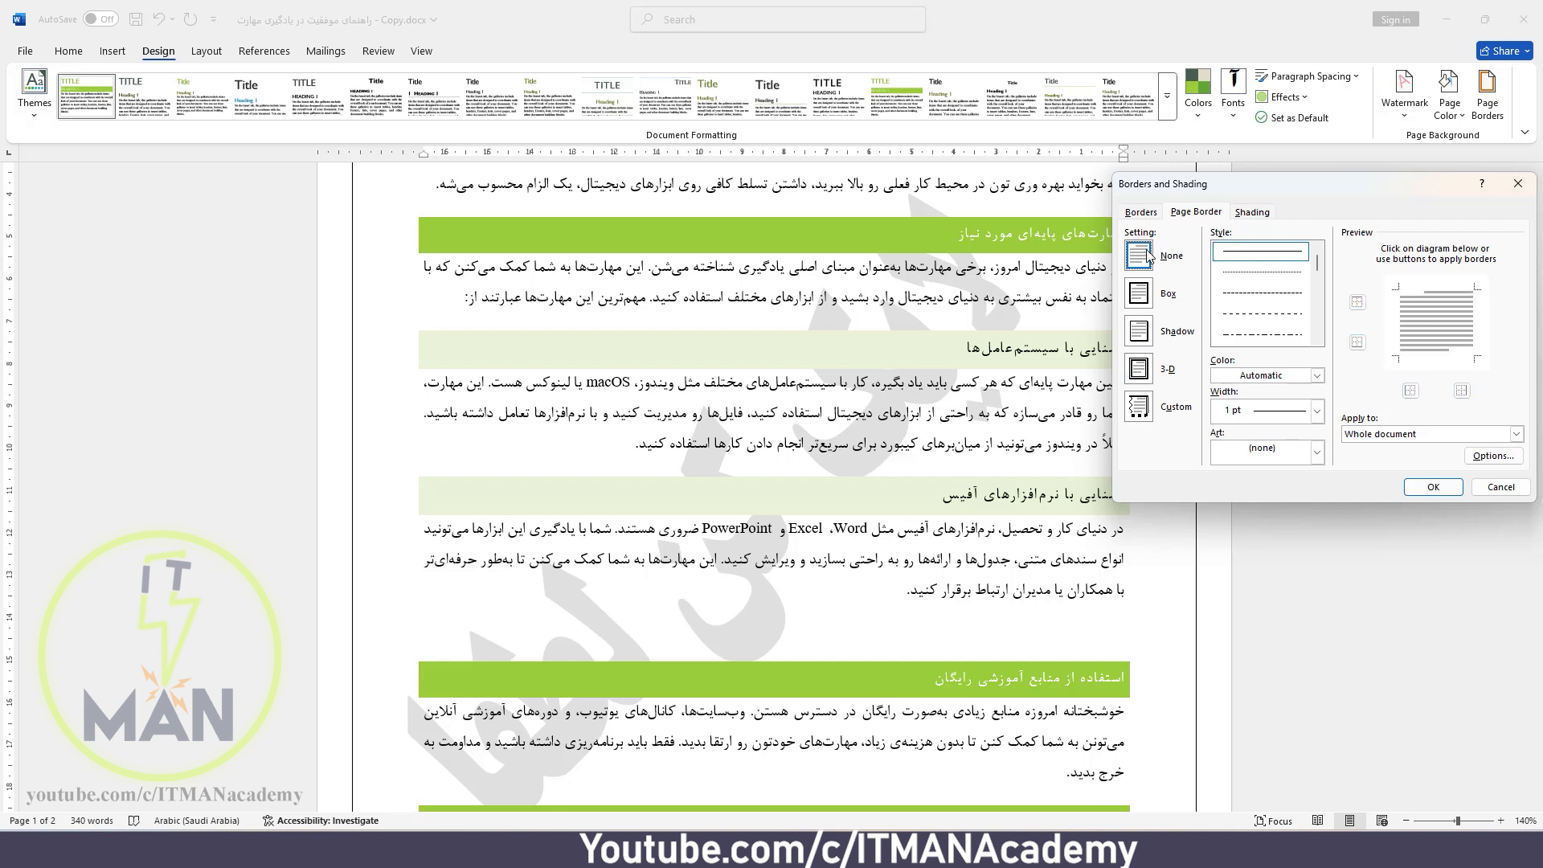
pyautogui.click(1138, 408)
pyautogui.click(1442, 295)
pyautogui.click(1443, 358)
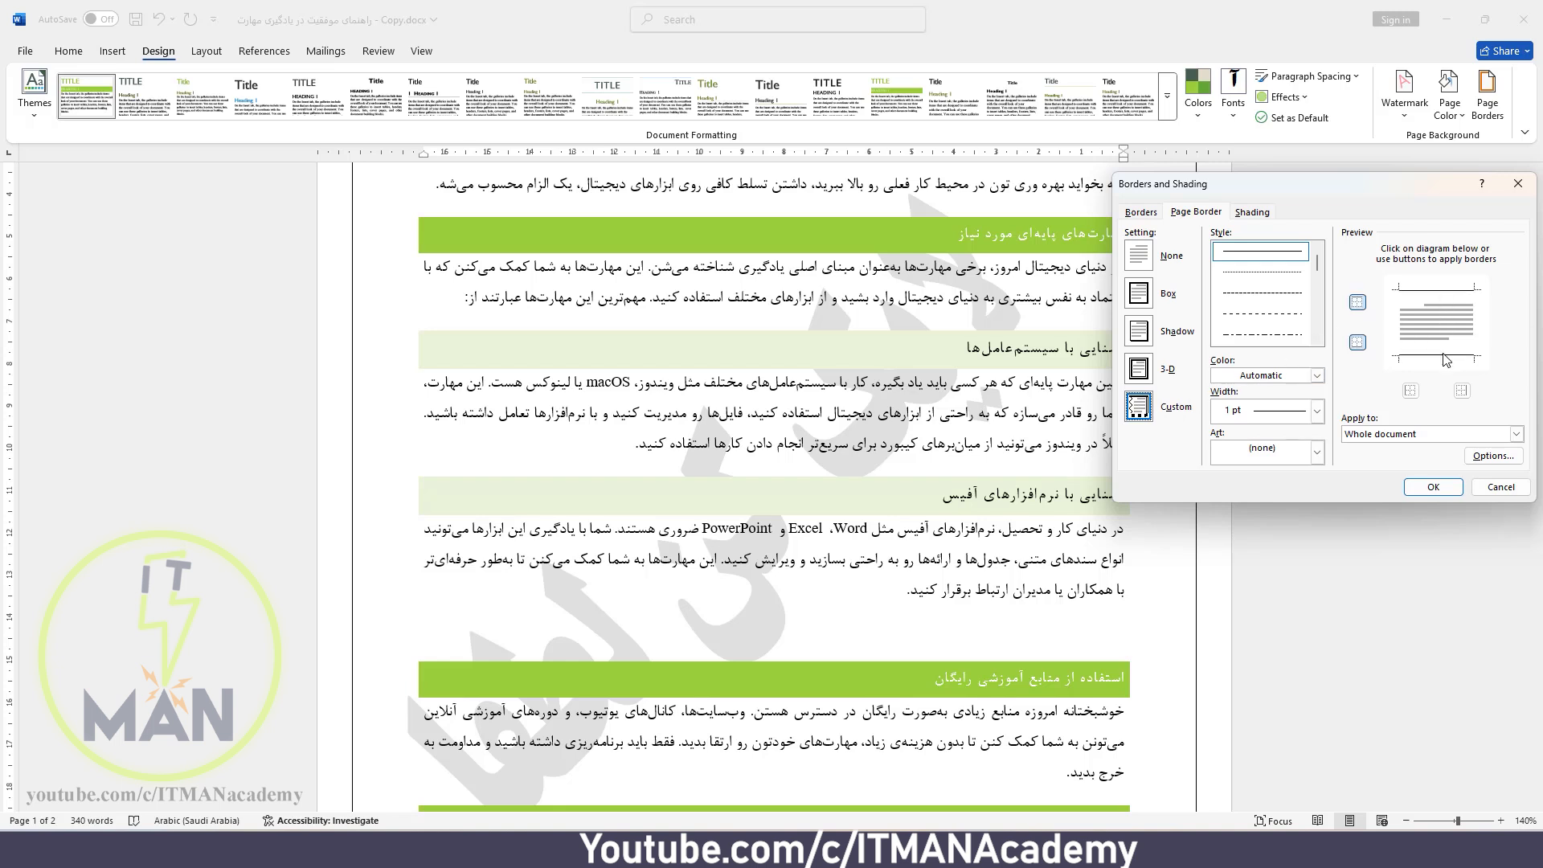
pyautogui.click(1433, 487)
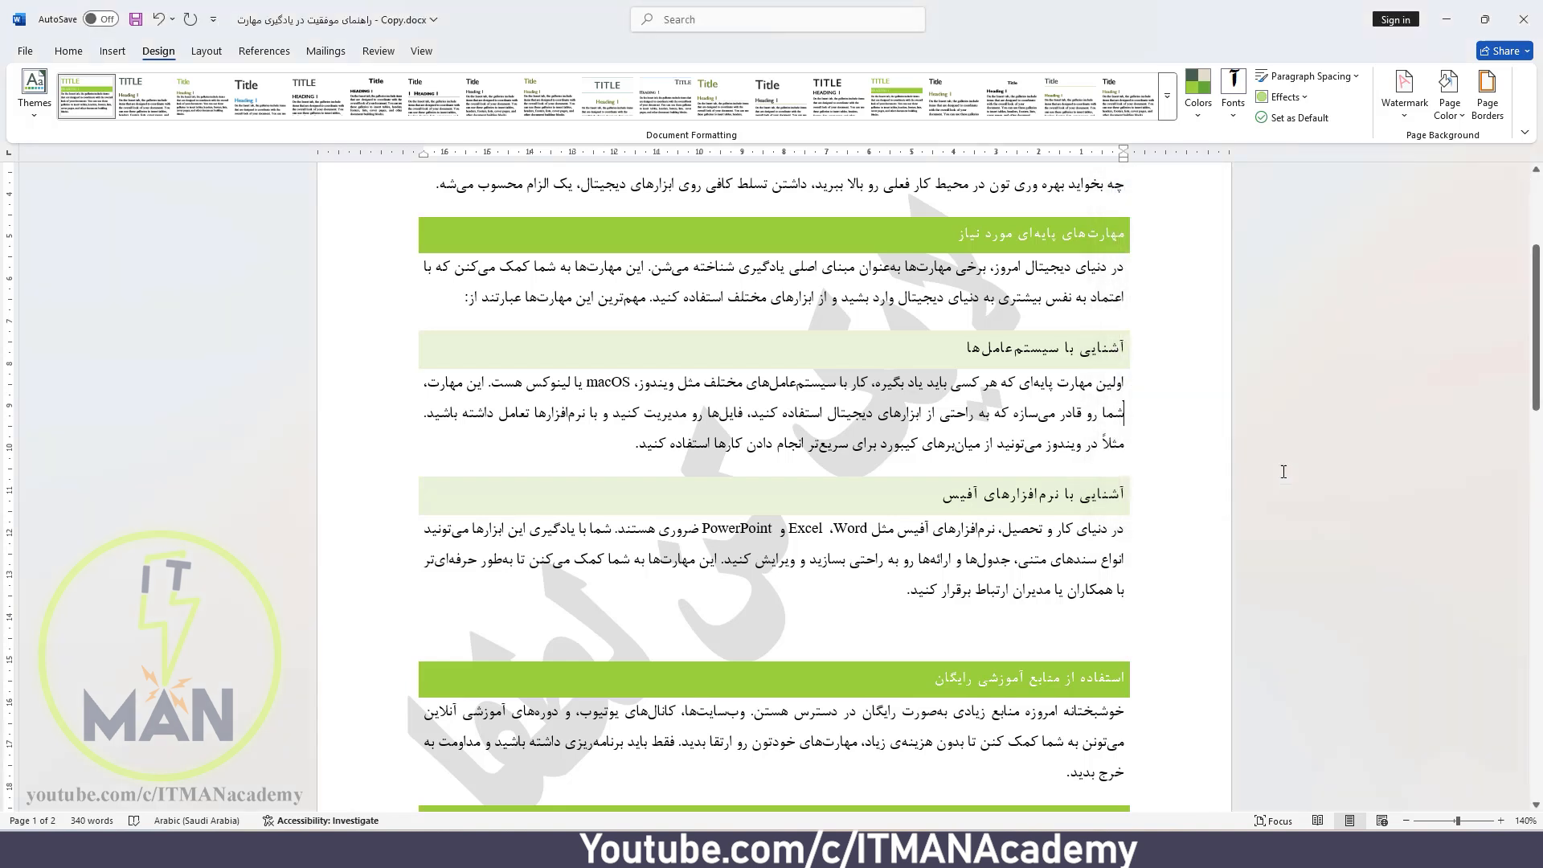
pyautogui.scroll(5, 1075, 434)
pyautogui.scroll(-15, 1075, 433)
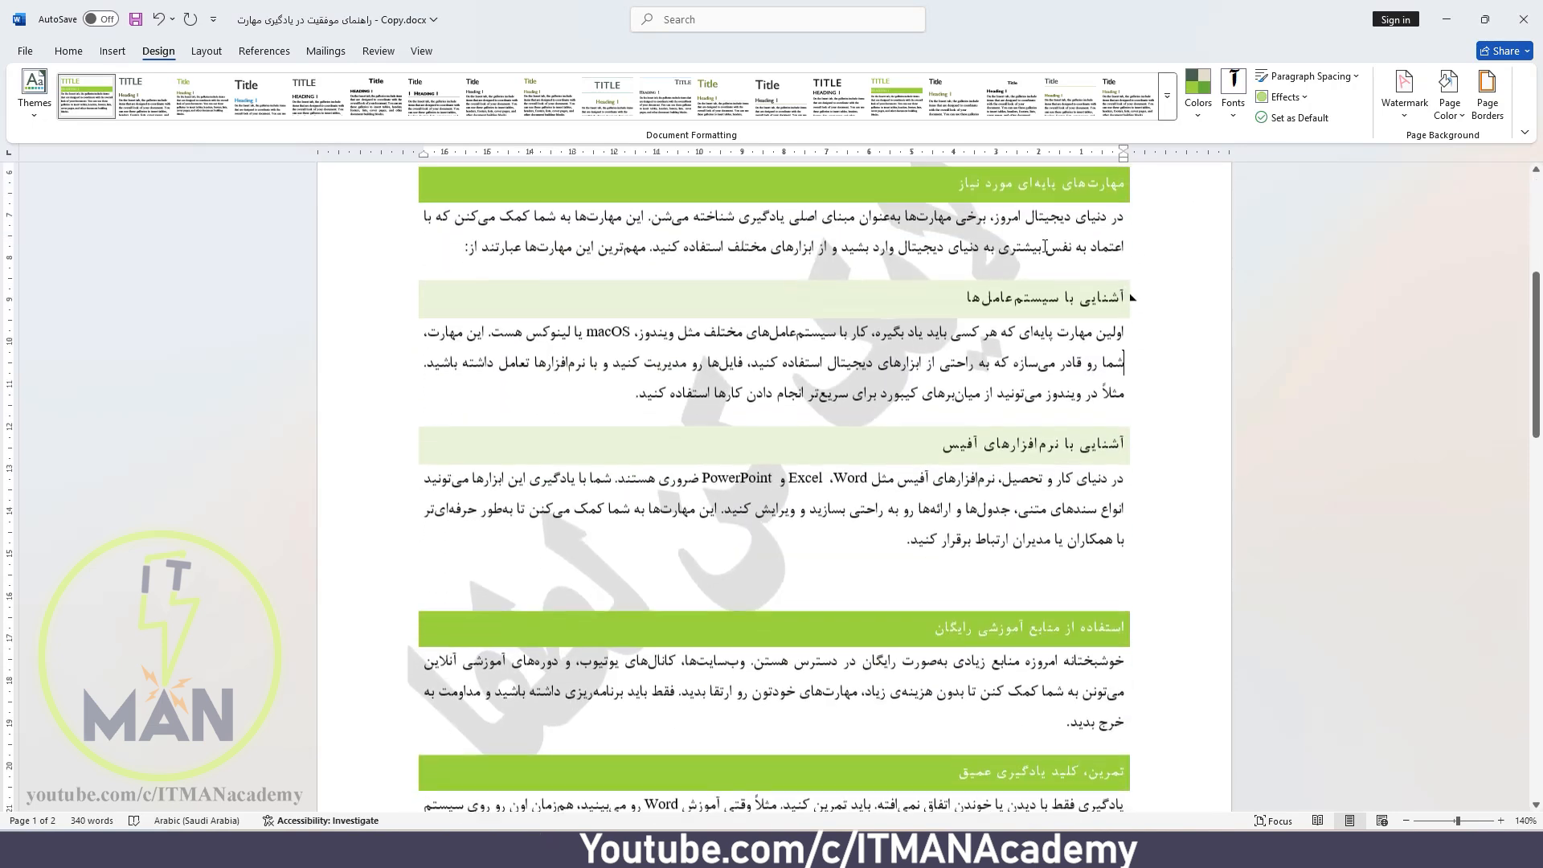
pyautogui.scroll(6, 1138, 279)
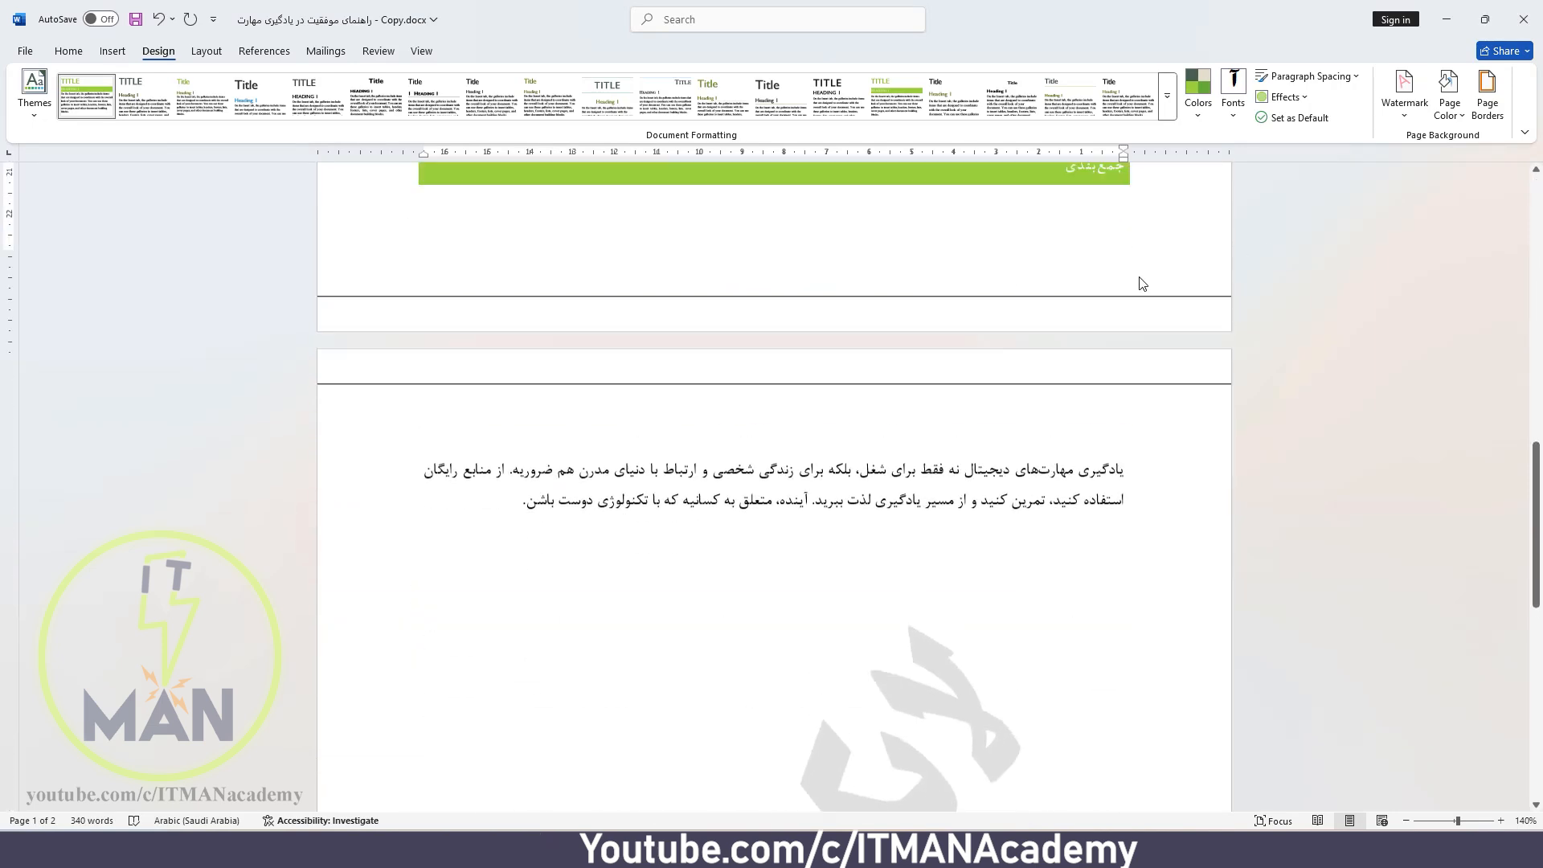
# - Add the missing left and right side lines to the page border
pyautogui.scroll(6, 1137, 280)
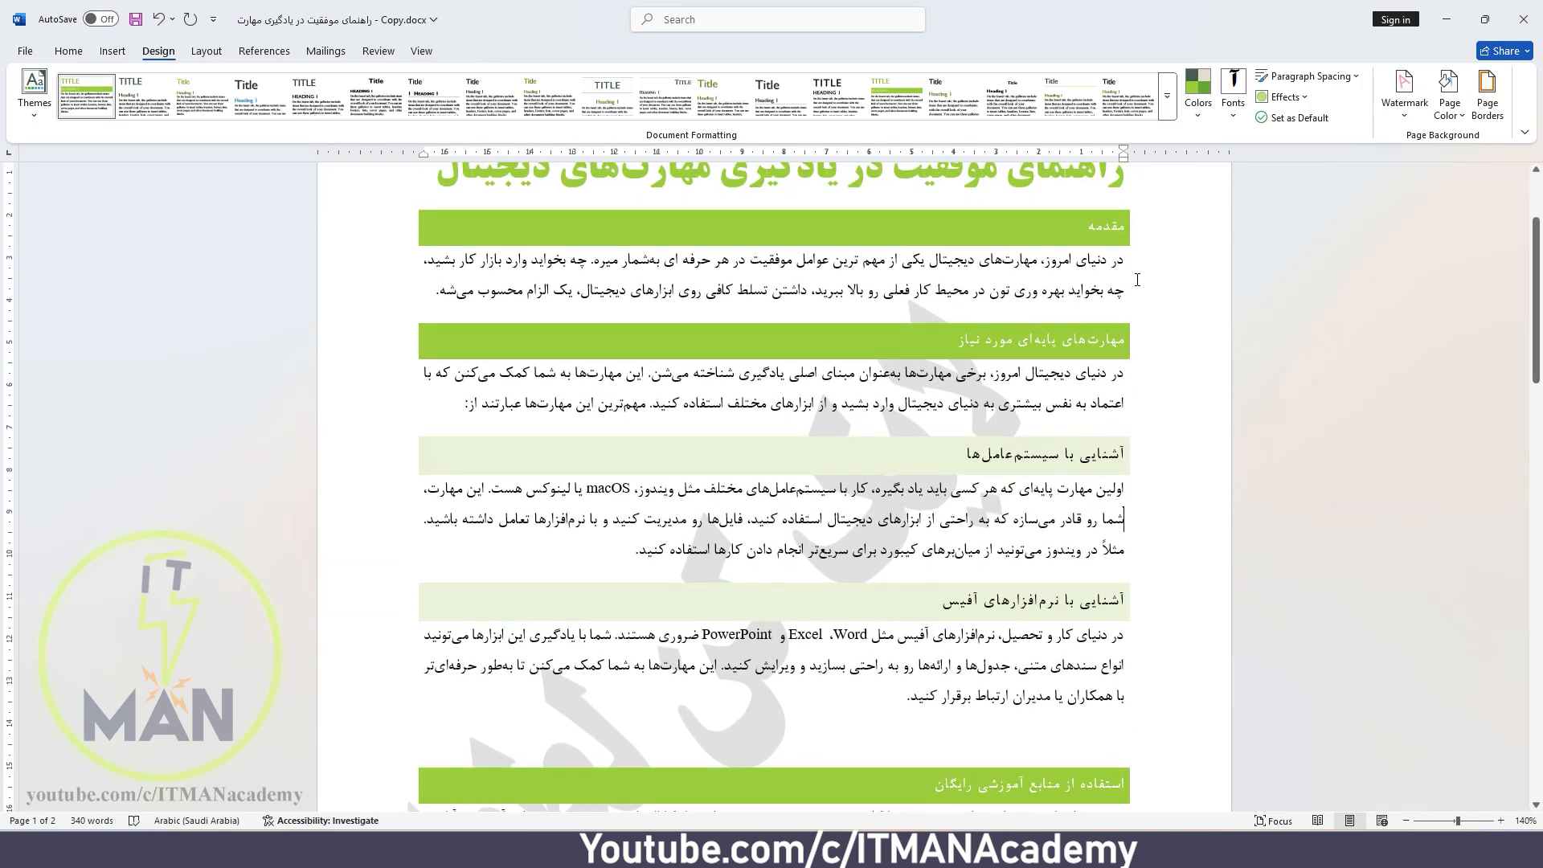
pyautogui.scroll(1, 1137, 280)
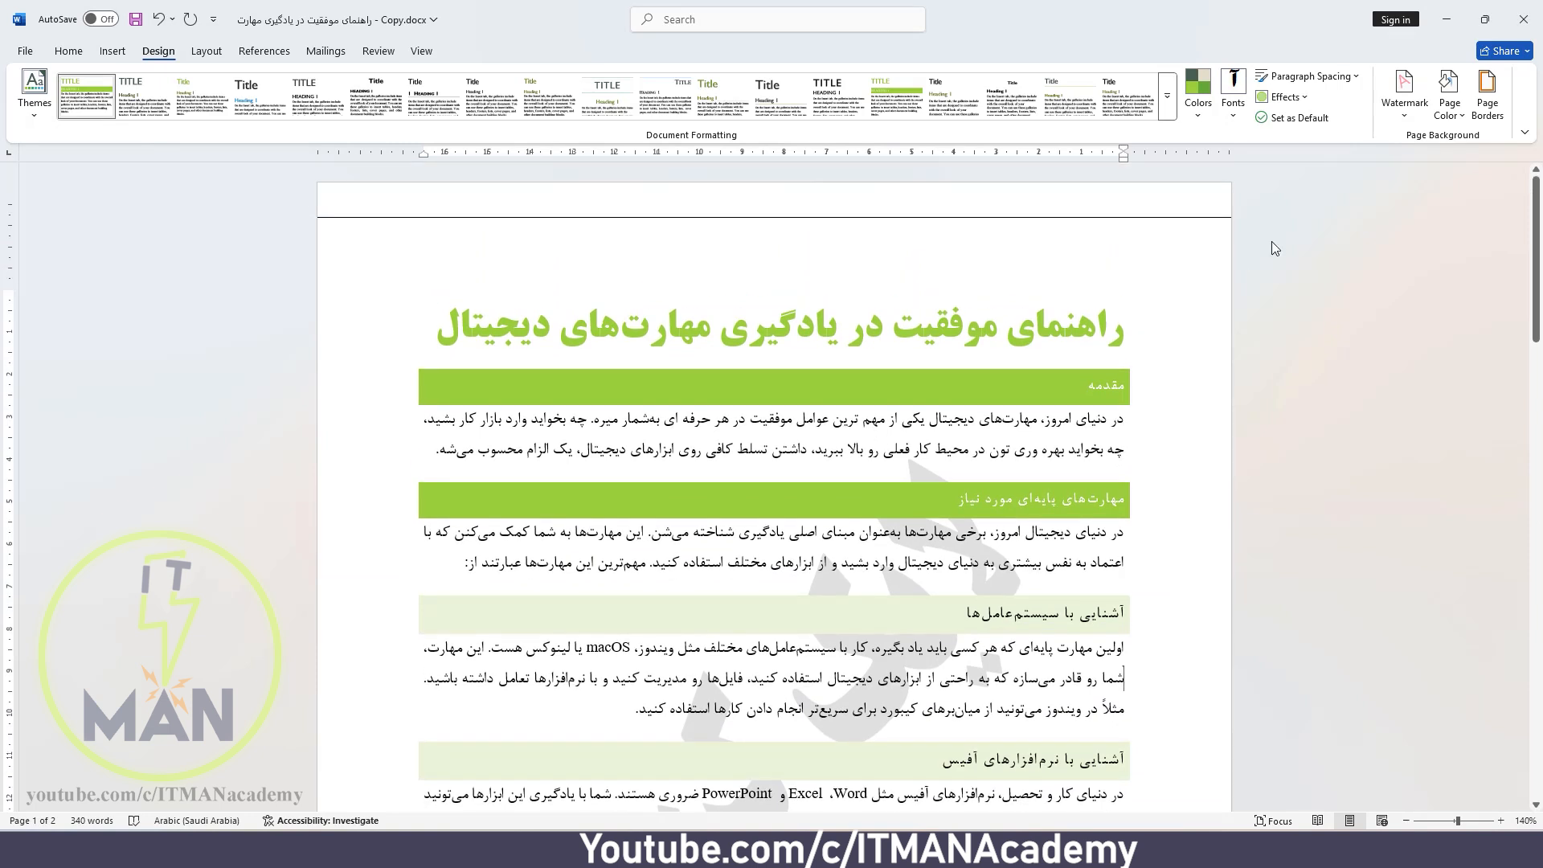
pyautogui.click(1487, 92)
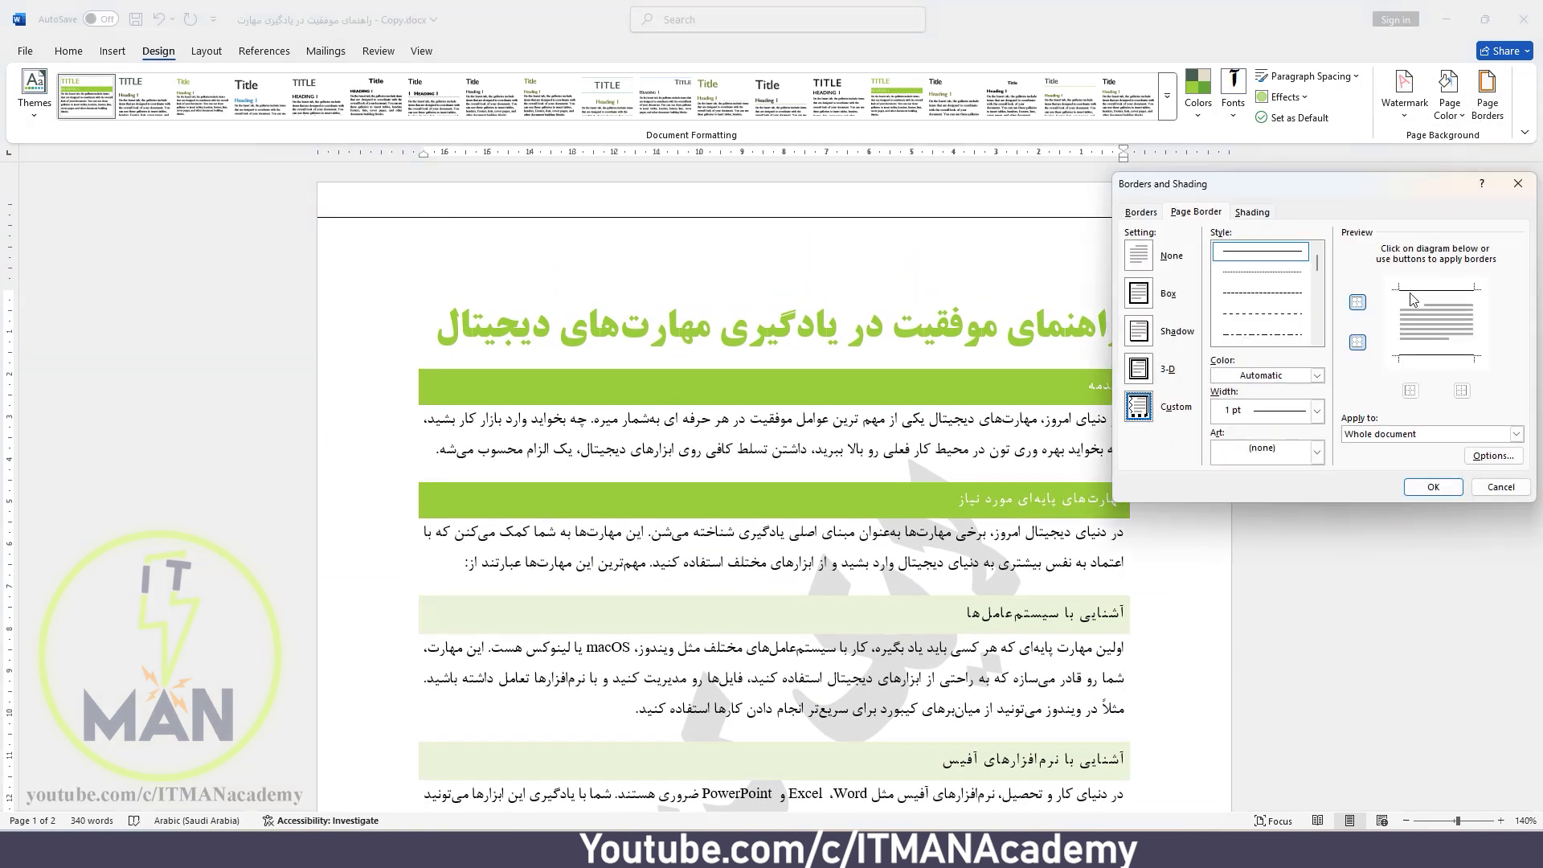
pyautogui.click(1399, 323)
pyautogui.click(1475, 324)
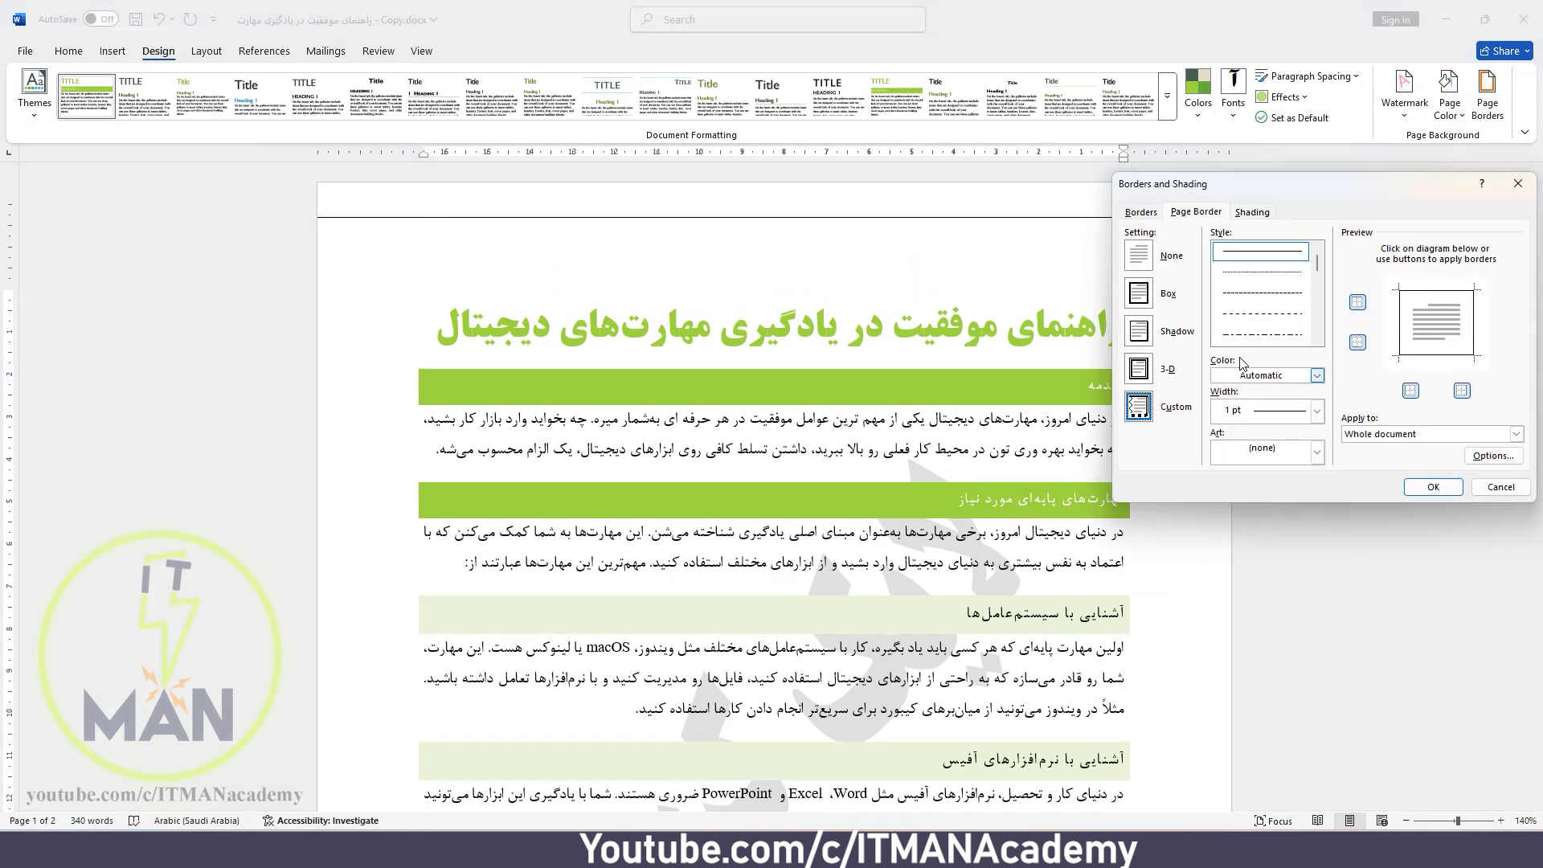
# - Set the page border to Box with the single wavy line style
pyautogui.click(1166, 303)
pyautogui.click(1317, 339)
pyautogui.click(1318, 339)
pyautogui.click(1318, 339)
pyautogui.click(1318, 339)
pyautogui.click(1318, 339)
pyautogui.click(1322, 341)
pyautogui.click(1322, 341)
pyautogui.click(1322, 341)
pyautogui.click(1322, 341)
pyautogui.click(1322, 340)
pyautogui.click(1322, 340)
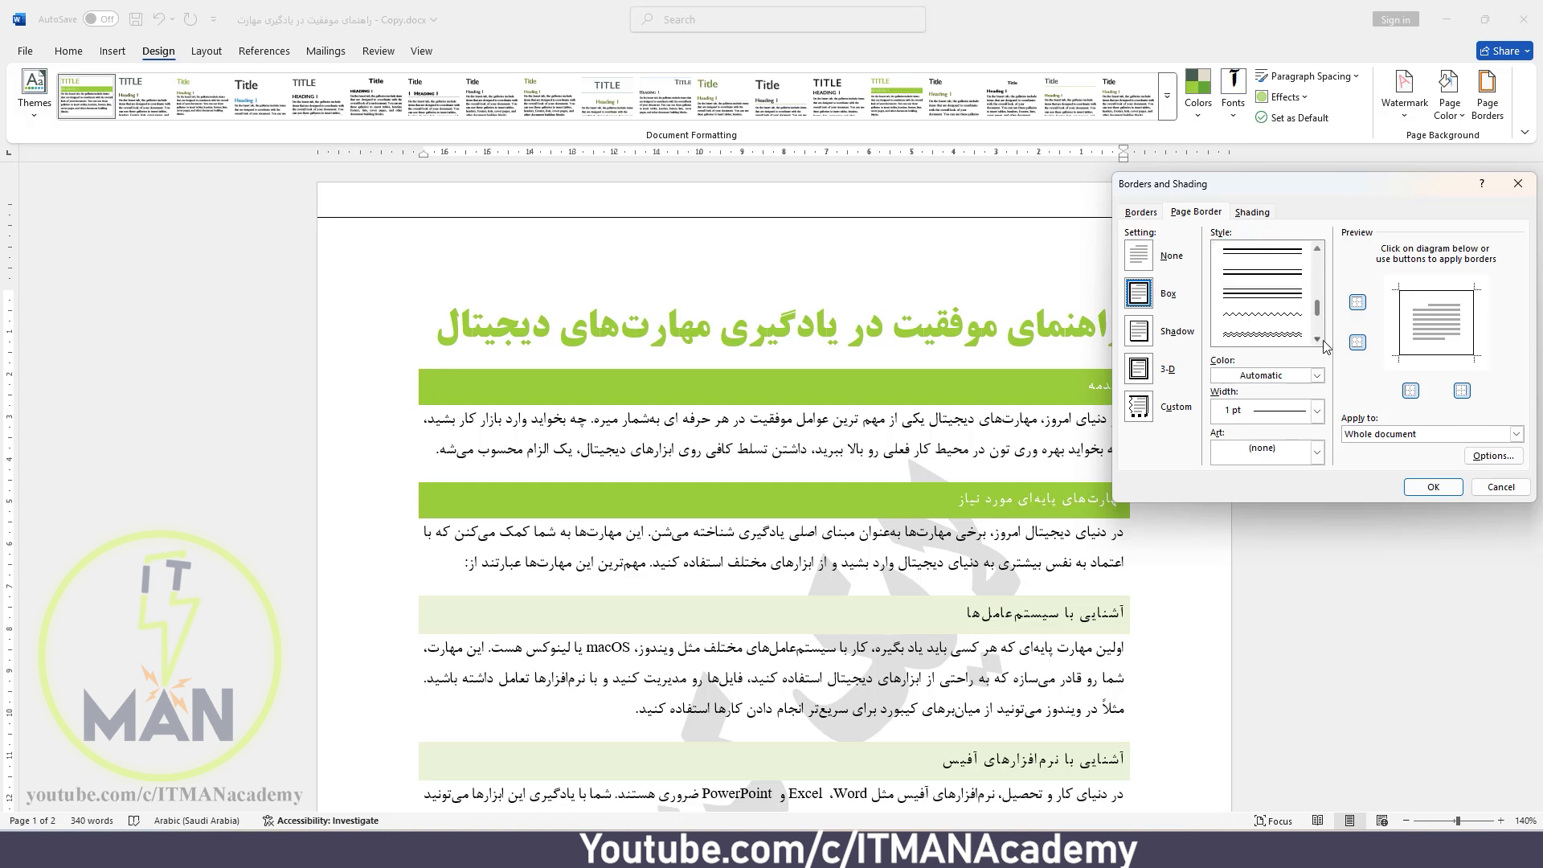
pyautogui.click(1266, 318)
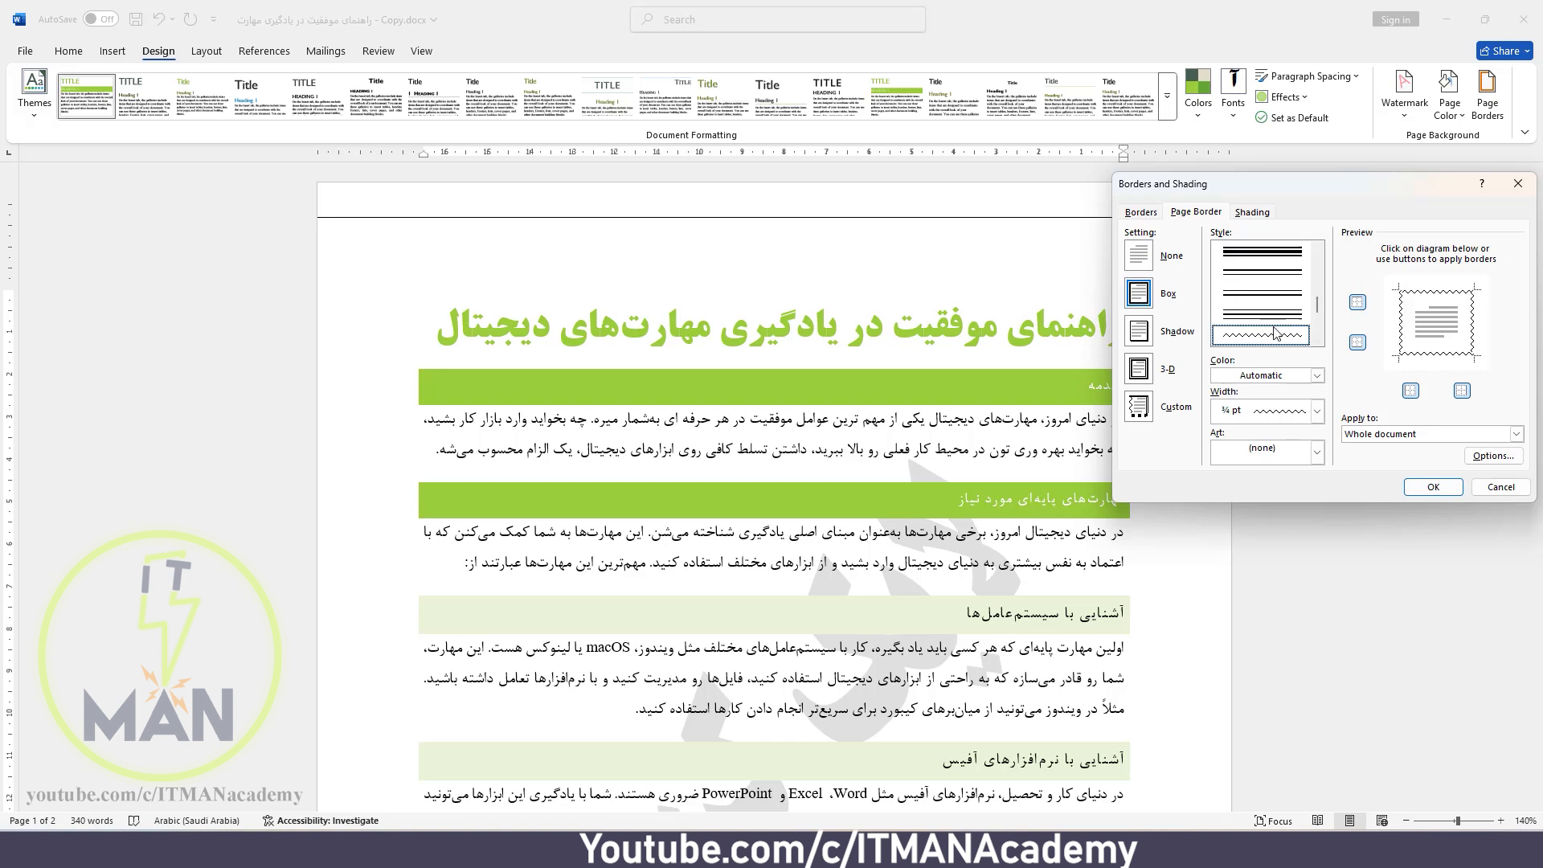
# - Color the wavy page border standard orange, set its width to 1 ½ pt, and apply it to the whole document
pyautogui.click(1279, 376)
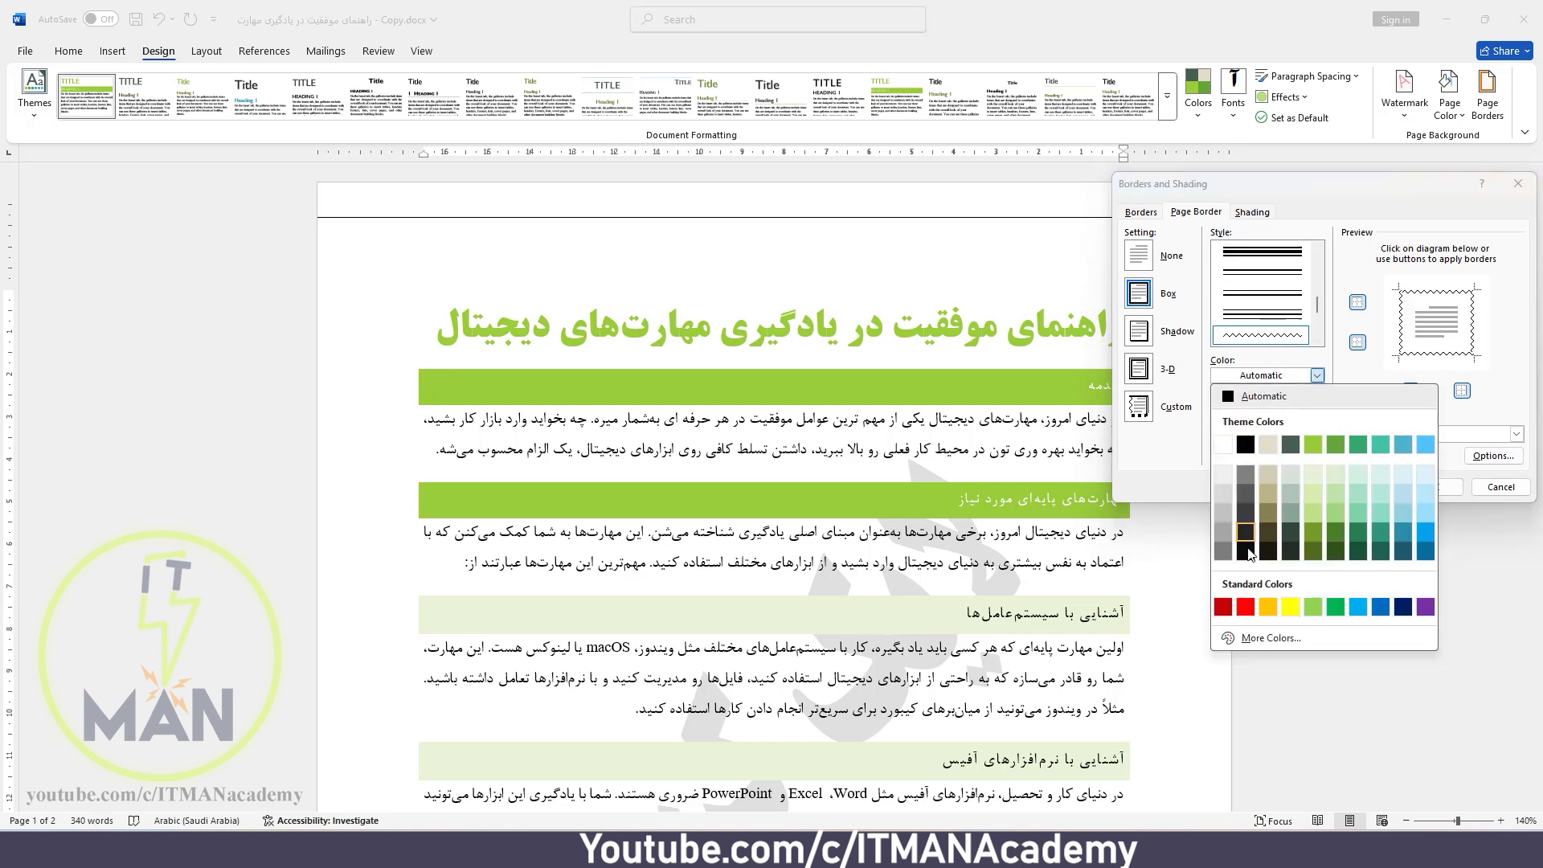
pyautogui.click(1268, 607)
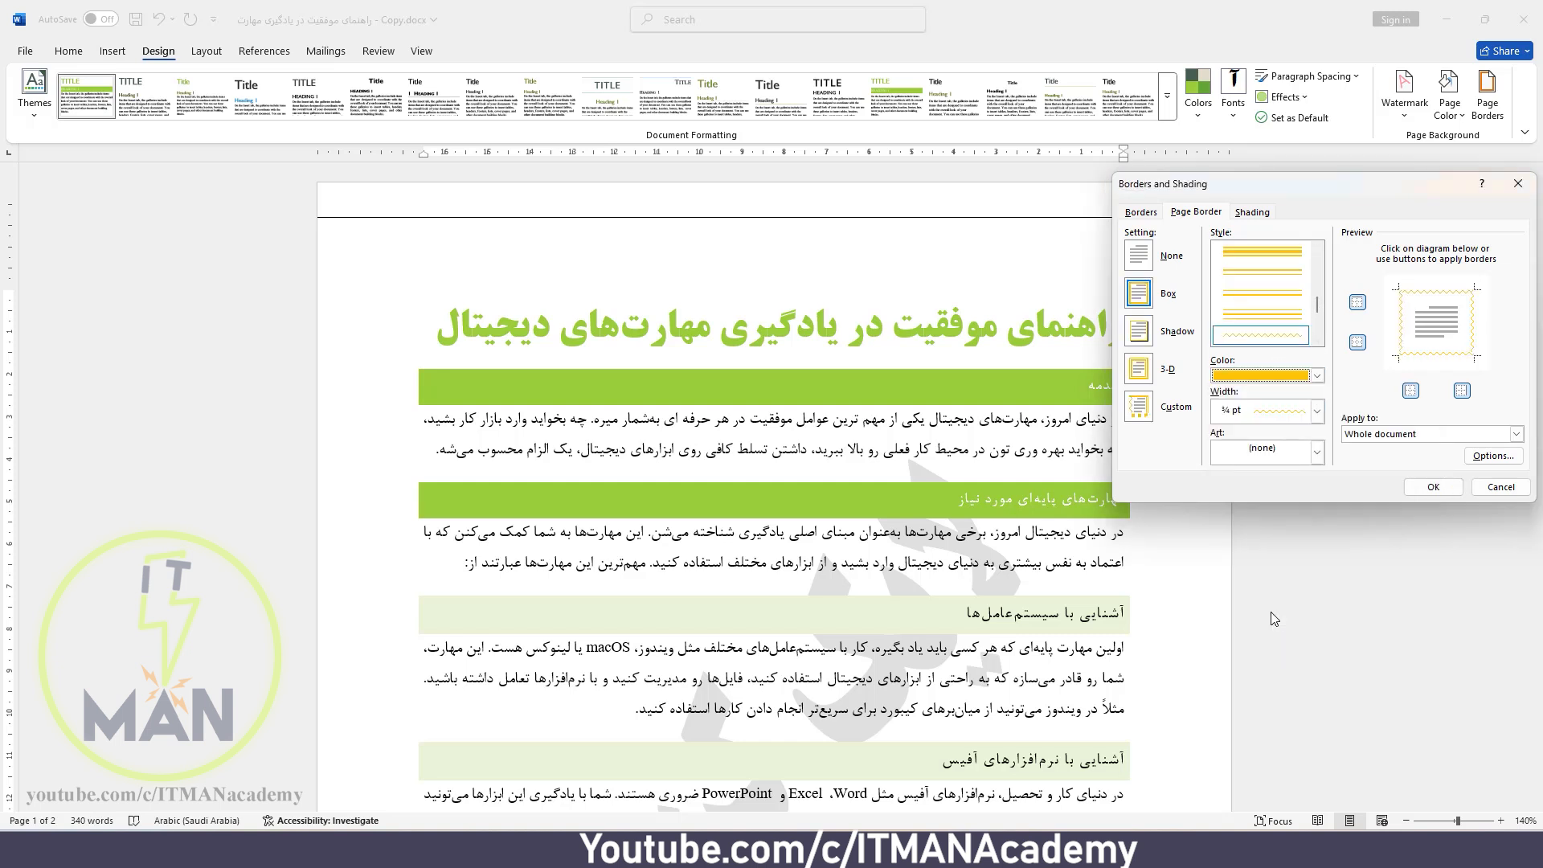
pyautogui.click(1316, 415)
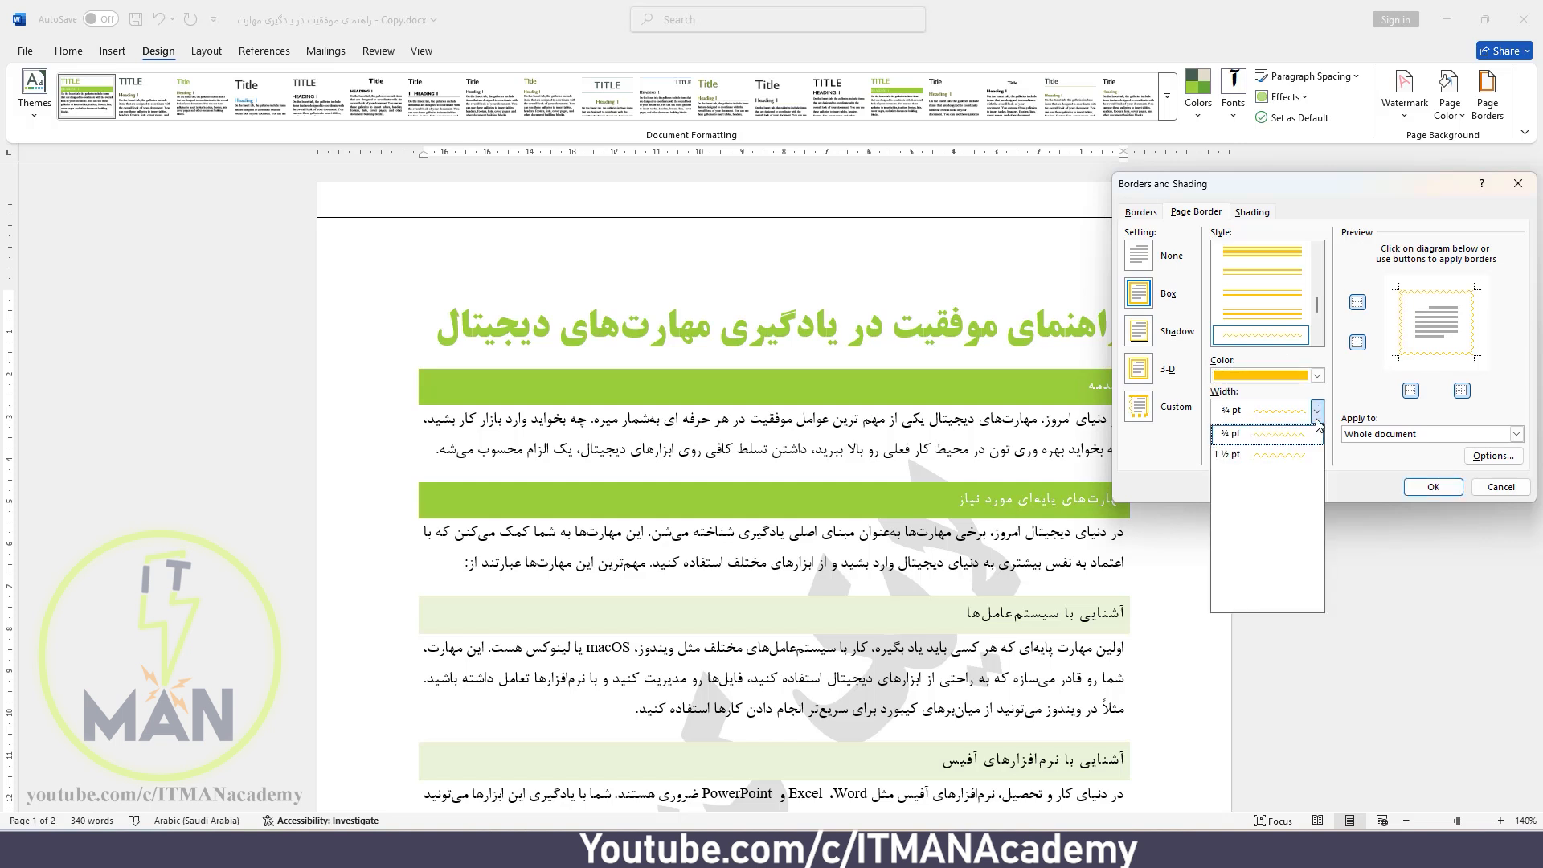
pyautogui.click(1265, 455)
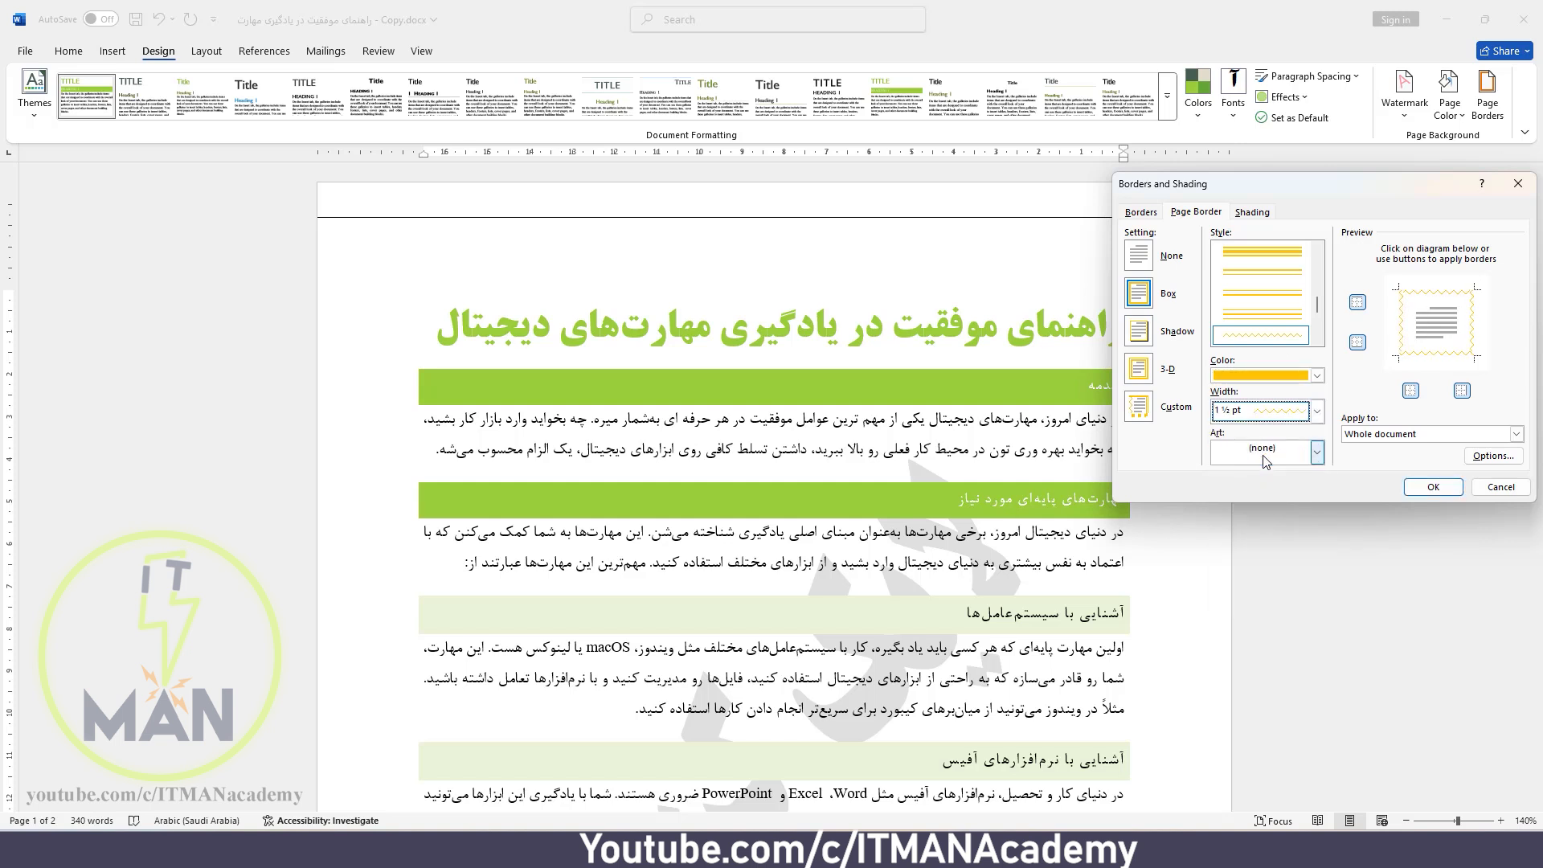
pyautogui.click(1407, 490)
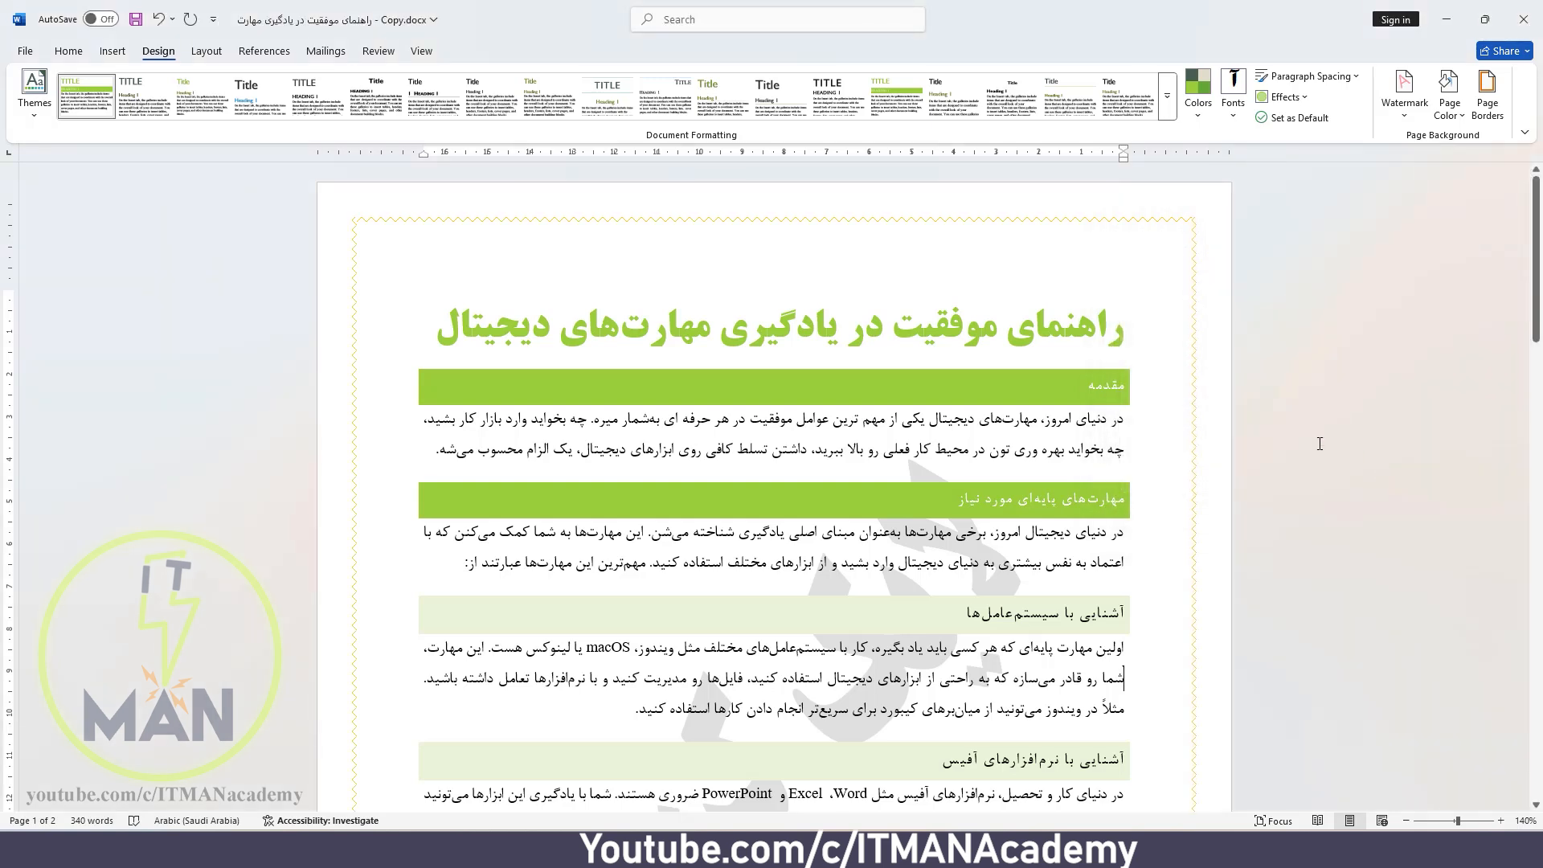
pyautogui.scroll(-7, 1177, 252)
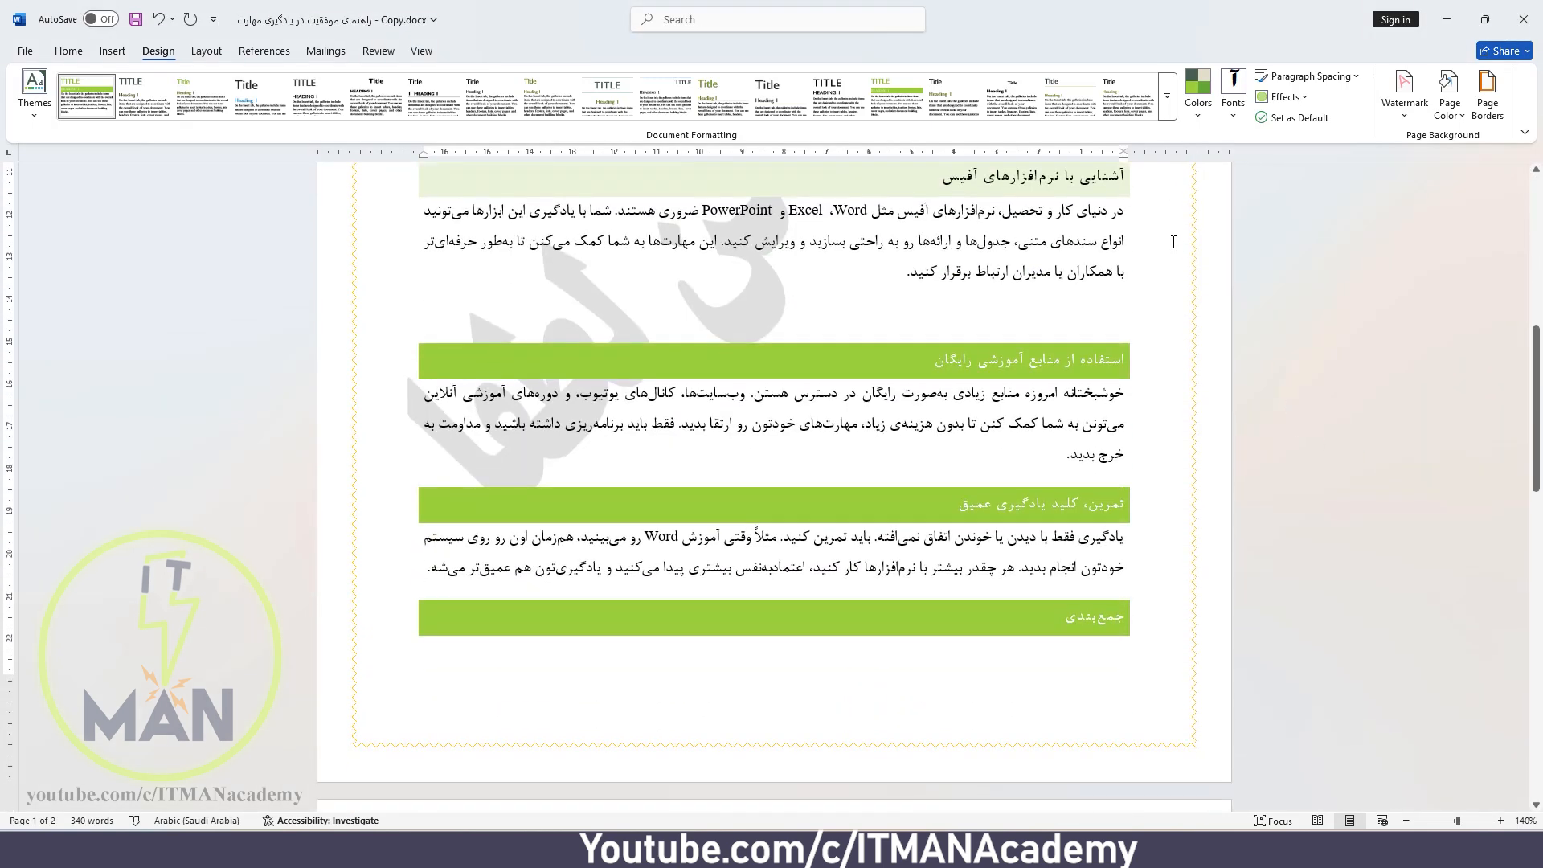
pyautogui.scroll(3, 1172, 241)
pyautogui.scroll(4, 1172, 241)
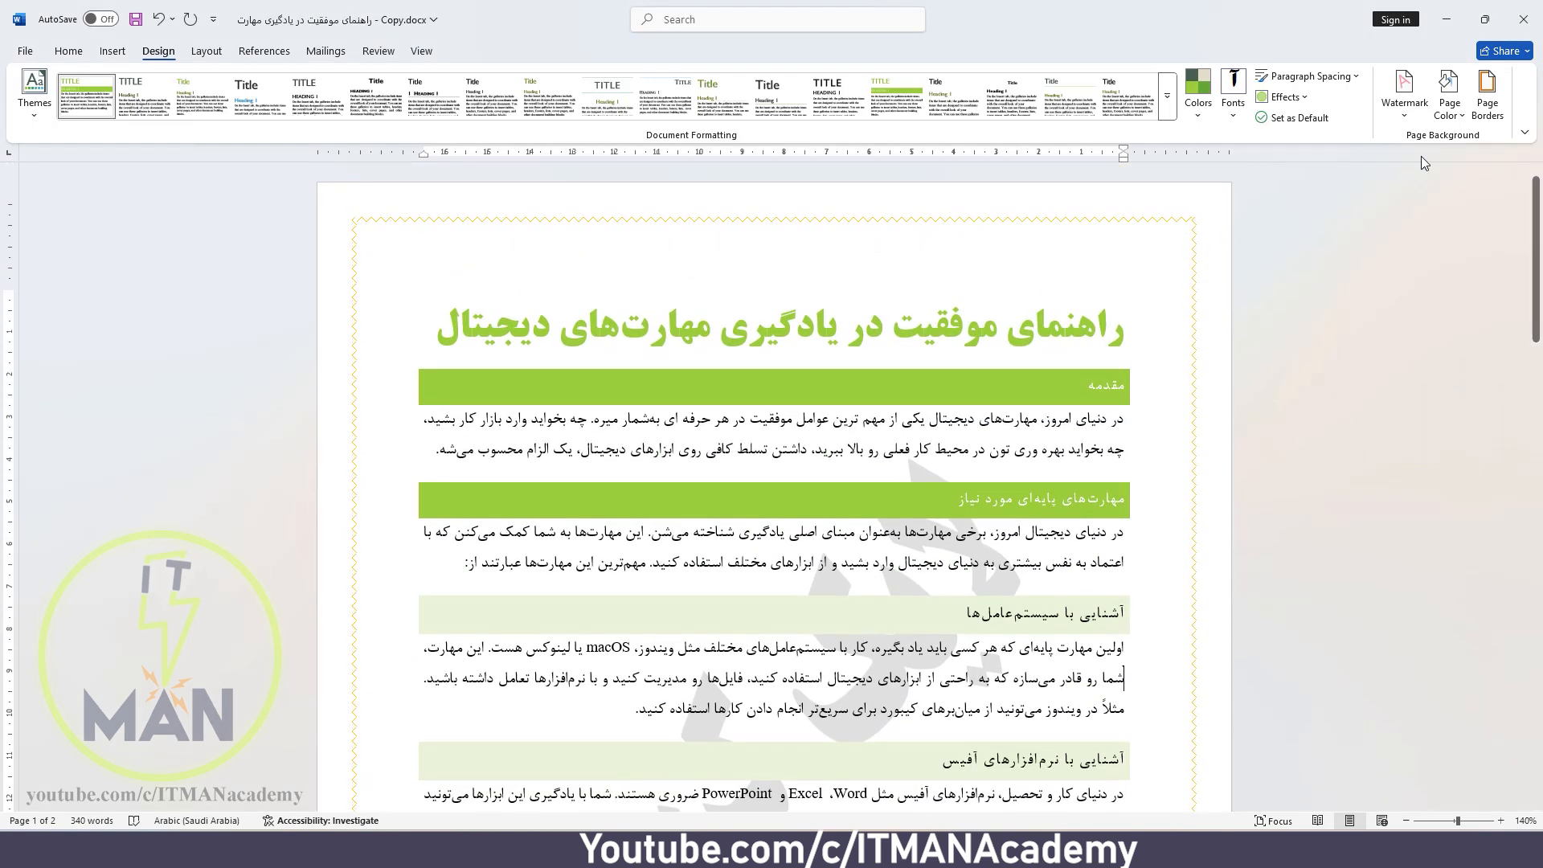
# - Apply the yellow-and-black radiation symbol art as the page border of the whole document
pyautogui.click(1479, 117)
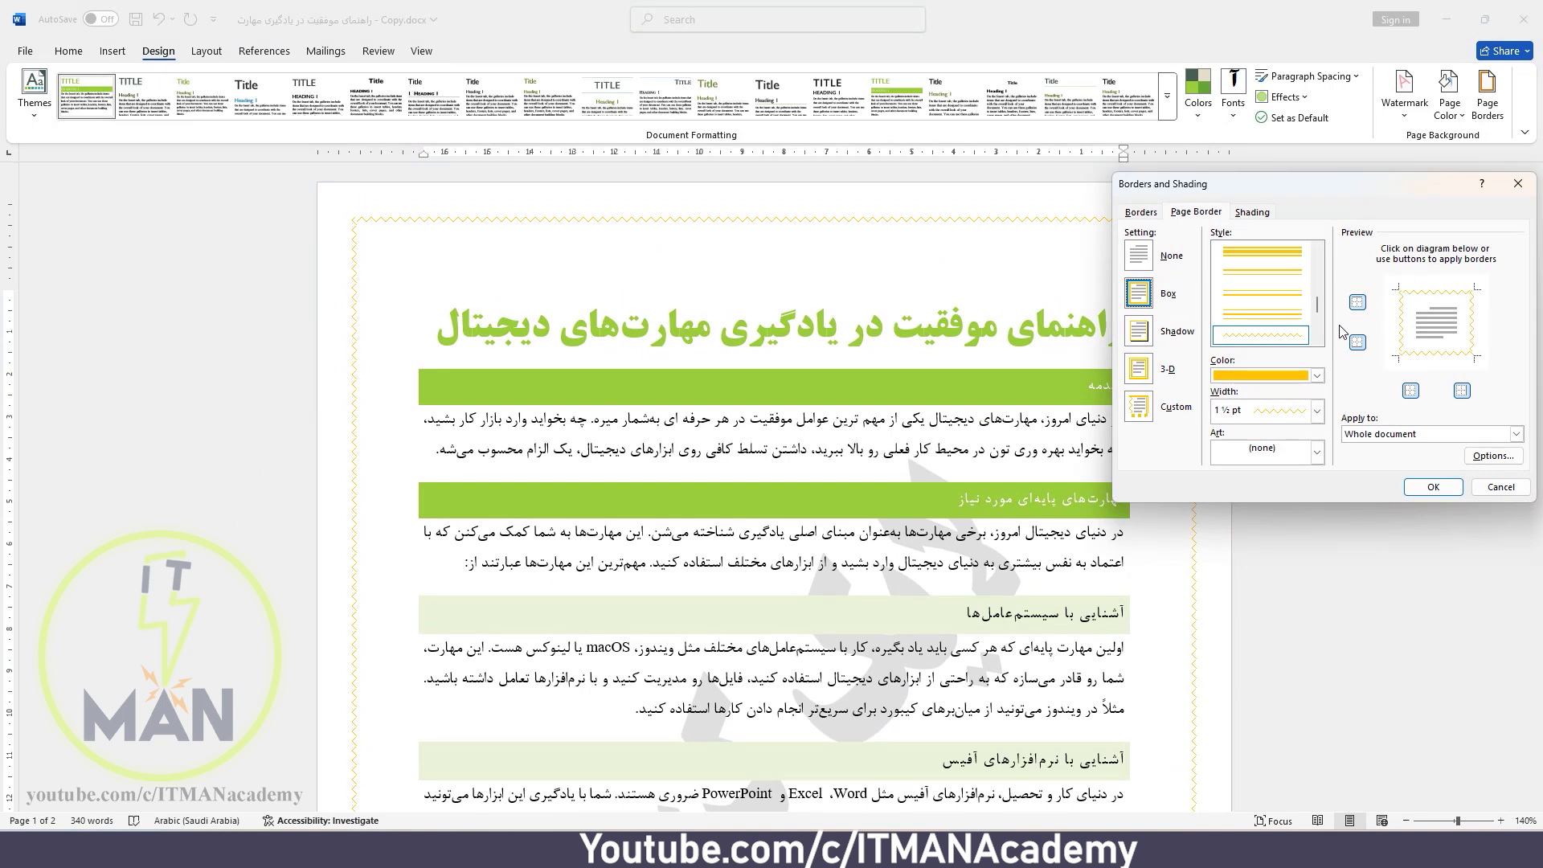
pyautogui.click(1318, 452)
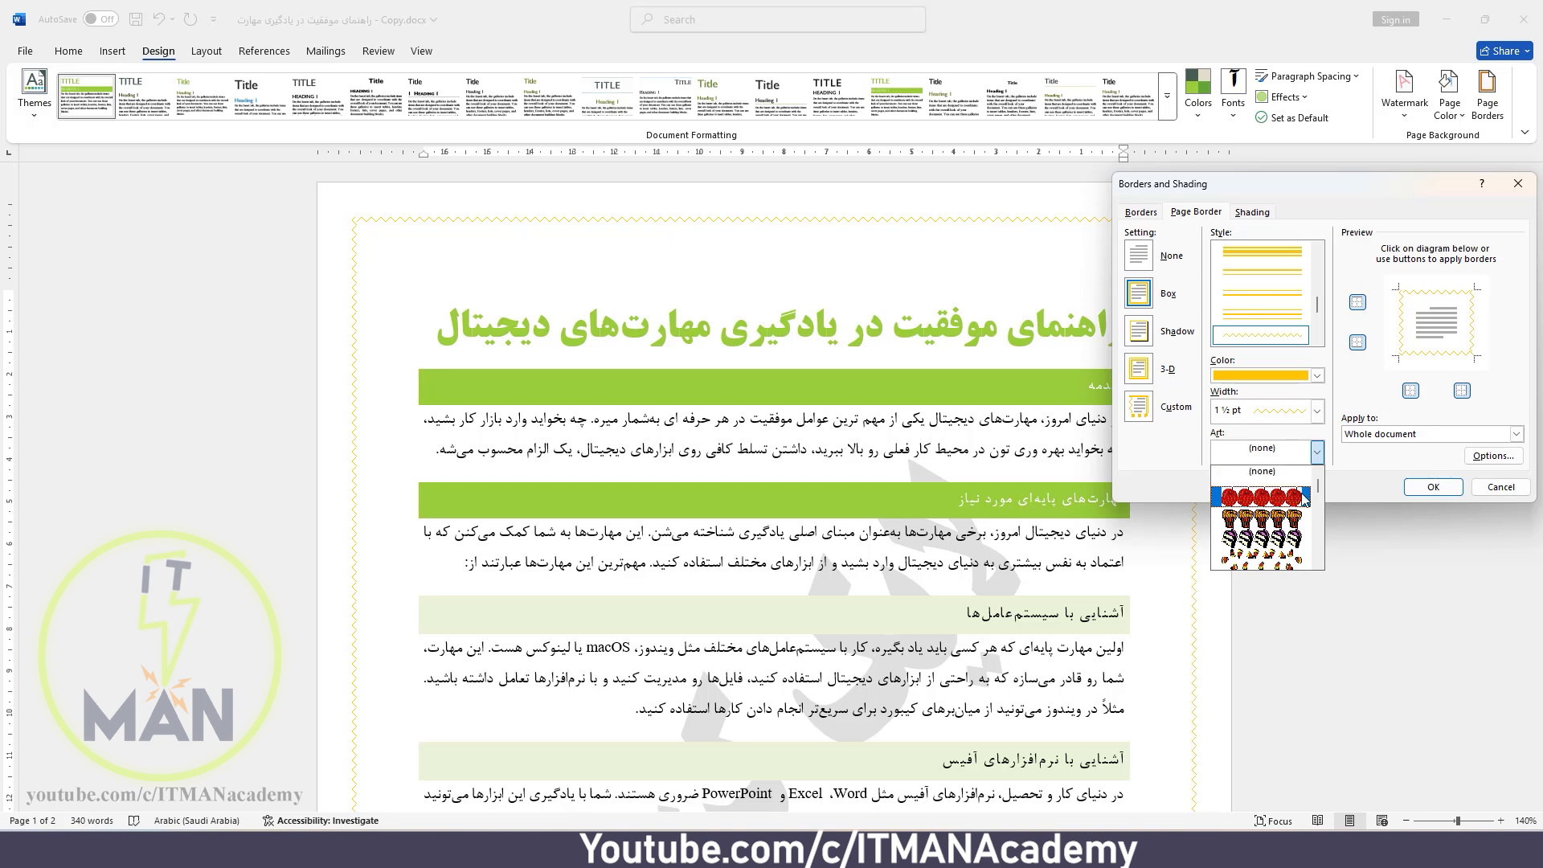
pyautogui.scroll(-5, 1270, 540)
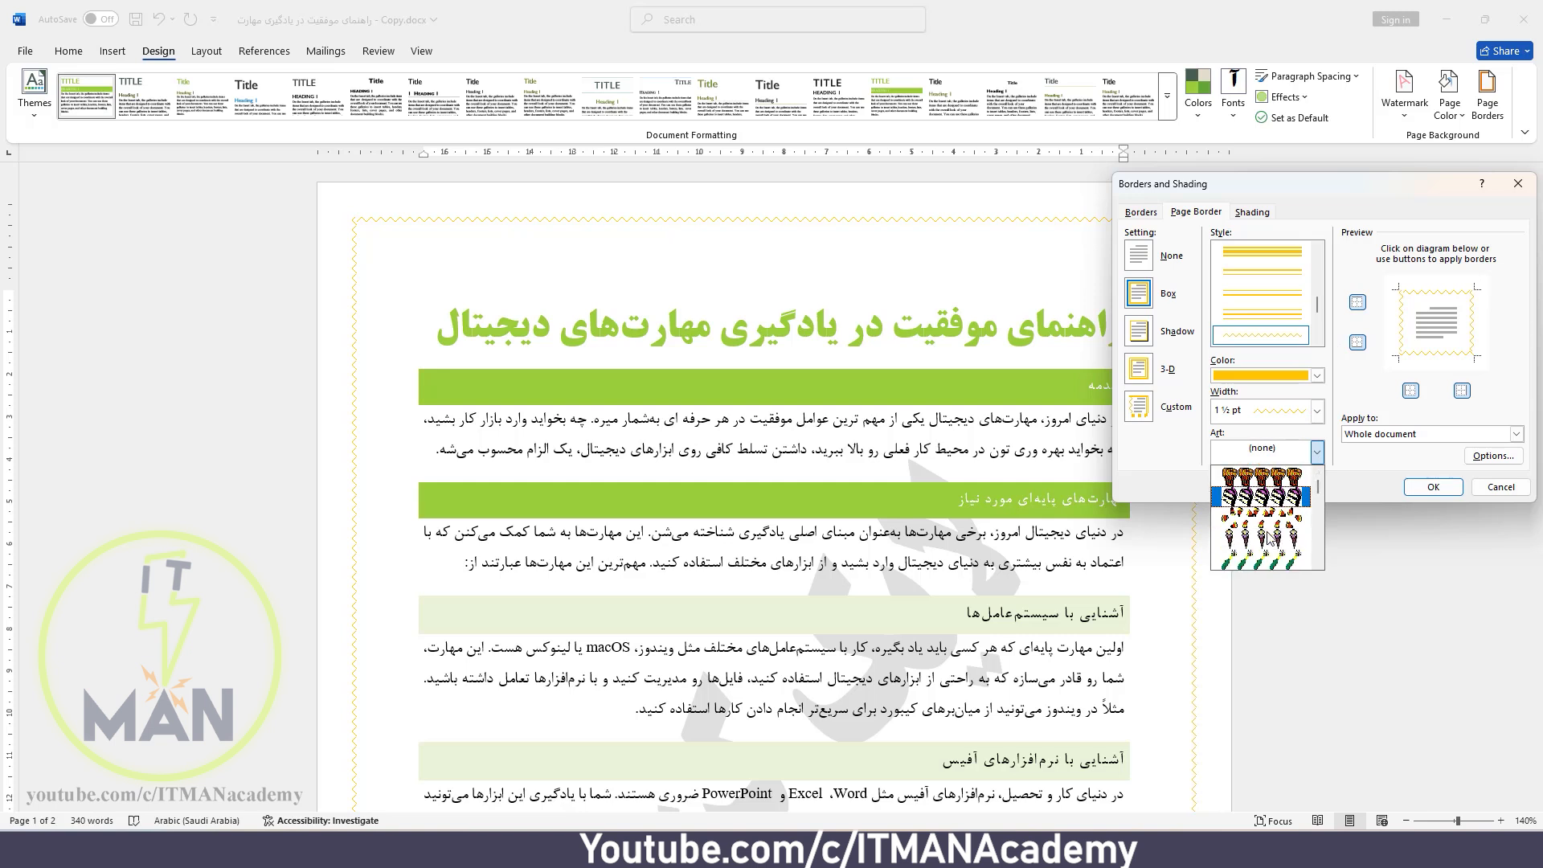
pyautogui.scroll(-8, 1278, 555)
pyautogui.scroll(-4, 1277, 551)
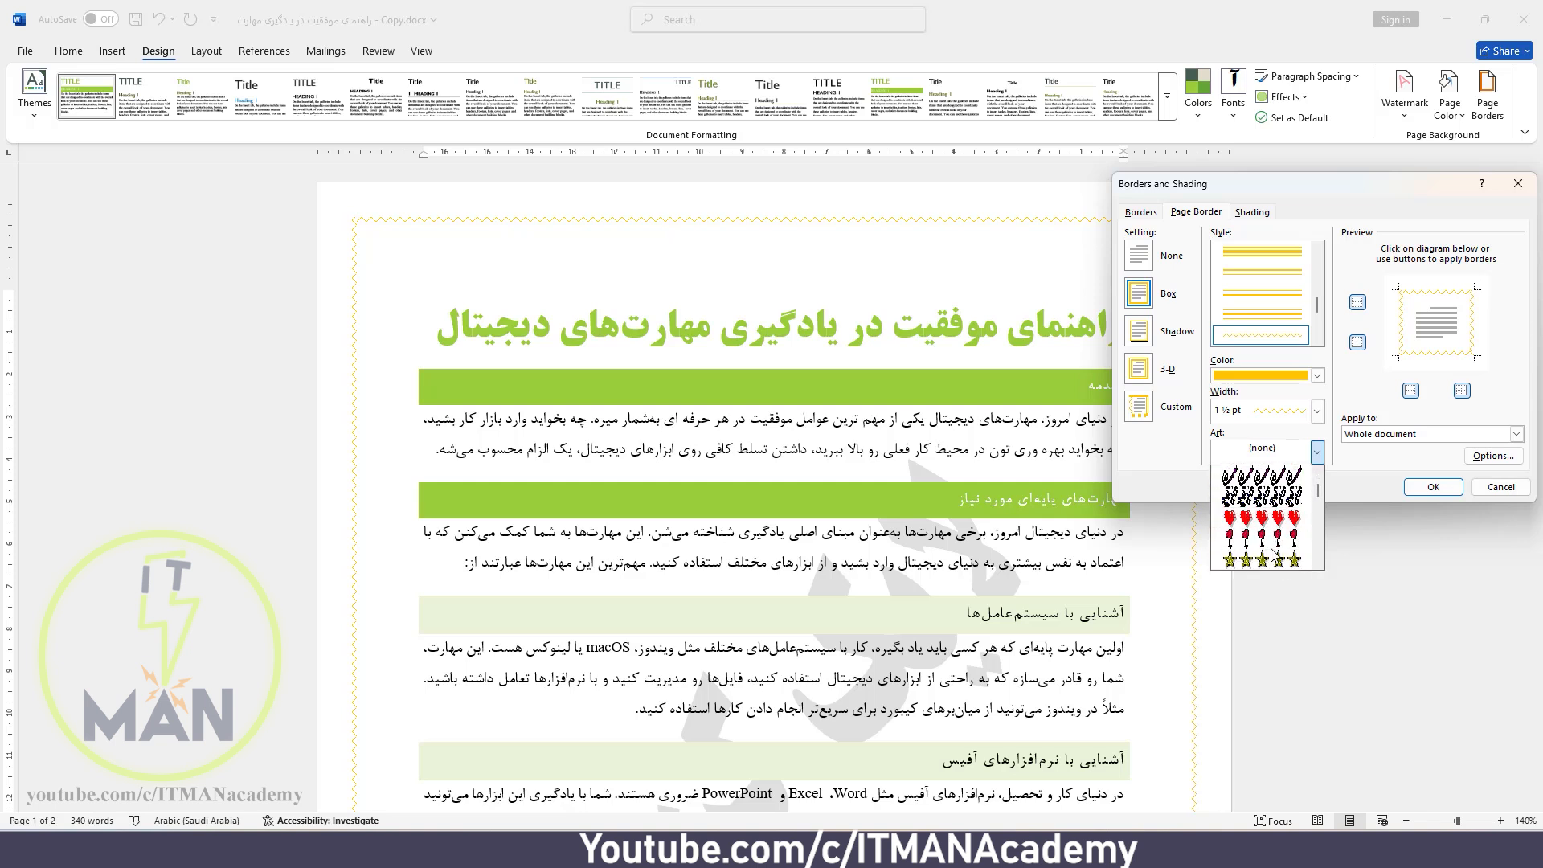
pyautogui.scroll(-4, 1276, 555)
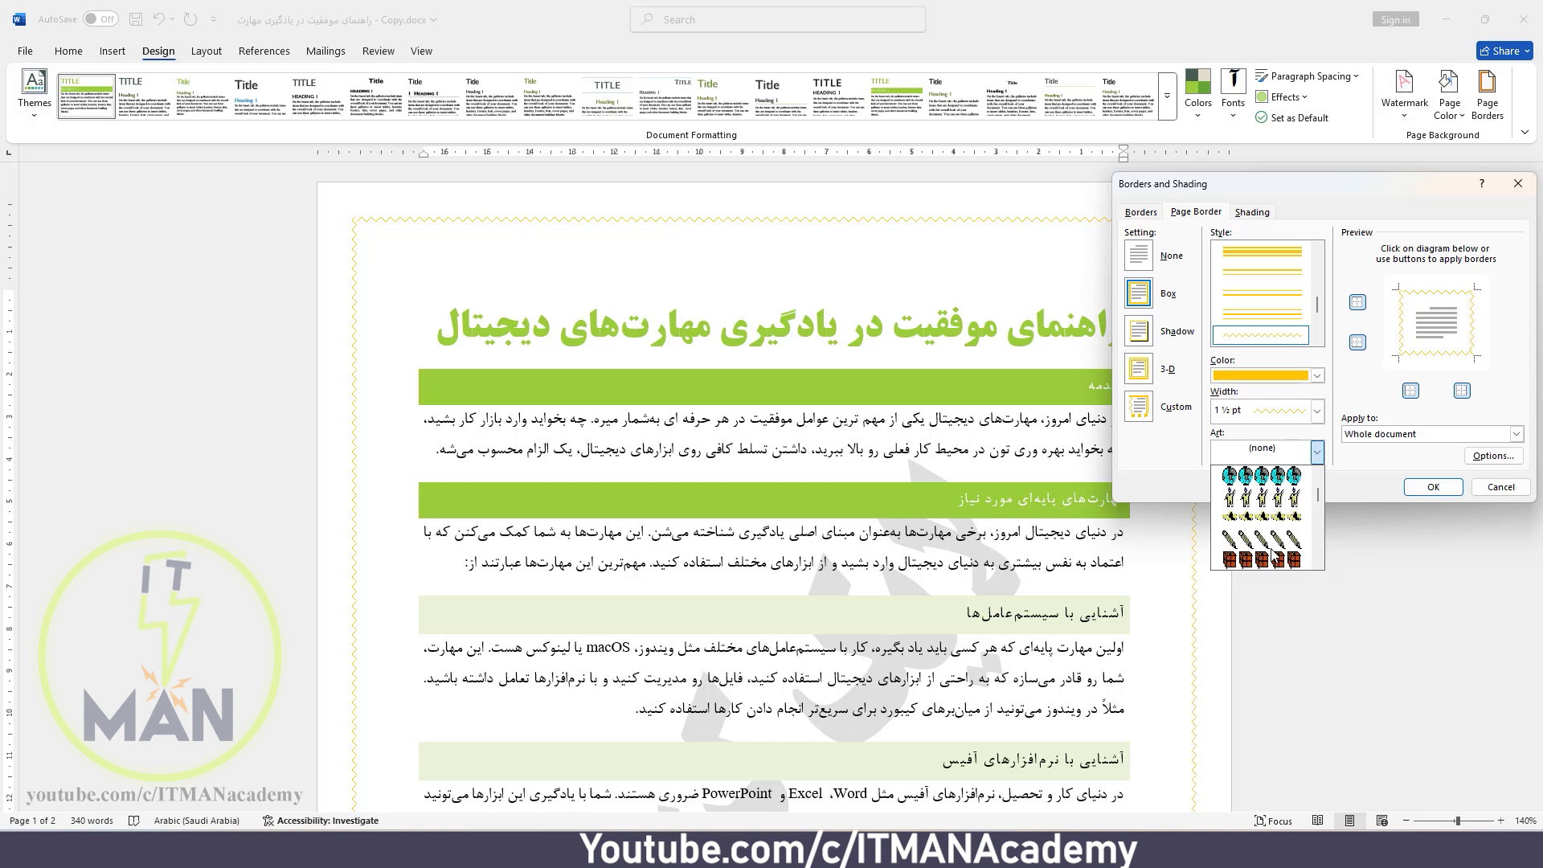
pyautogui.scroll(-4, 1276, 553)
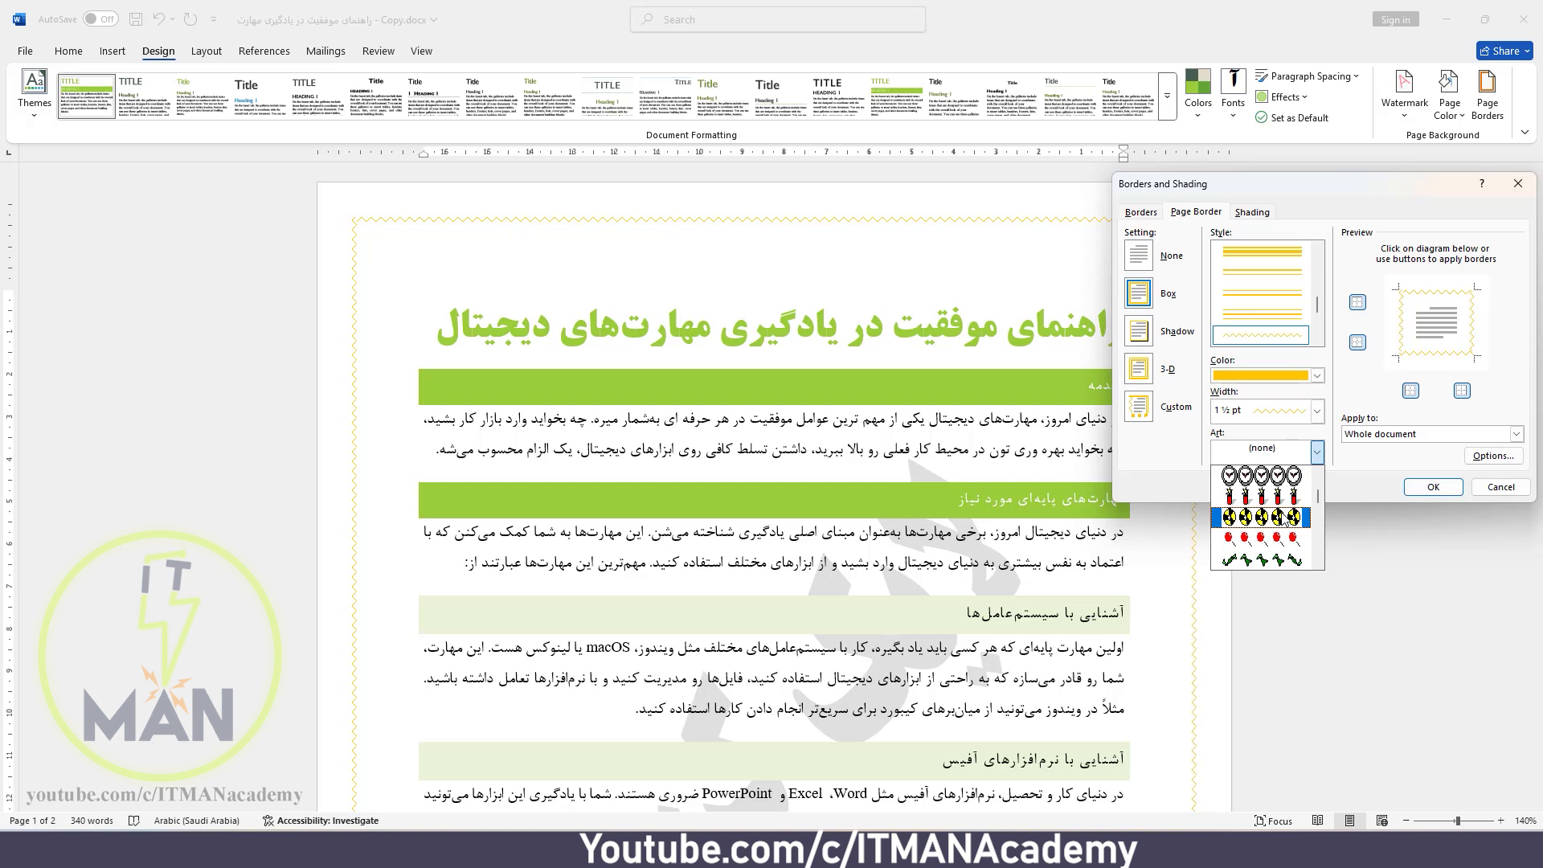
pyautogui.click(1284, 516)
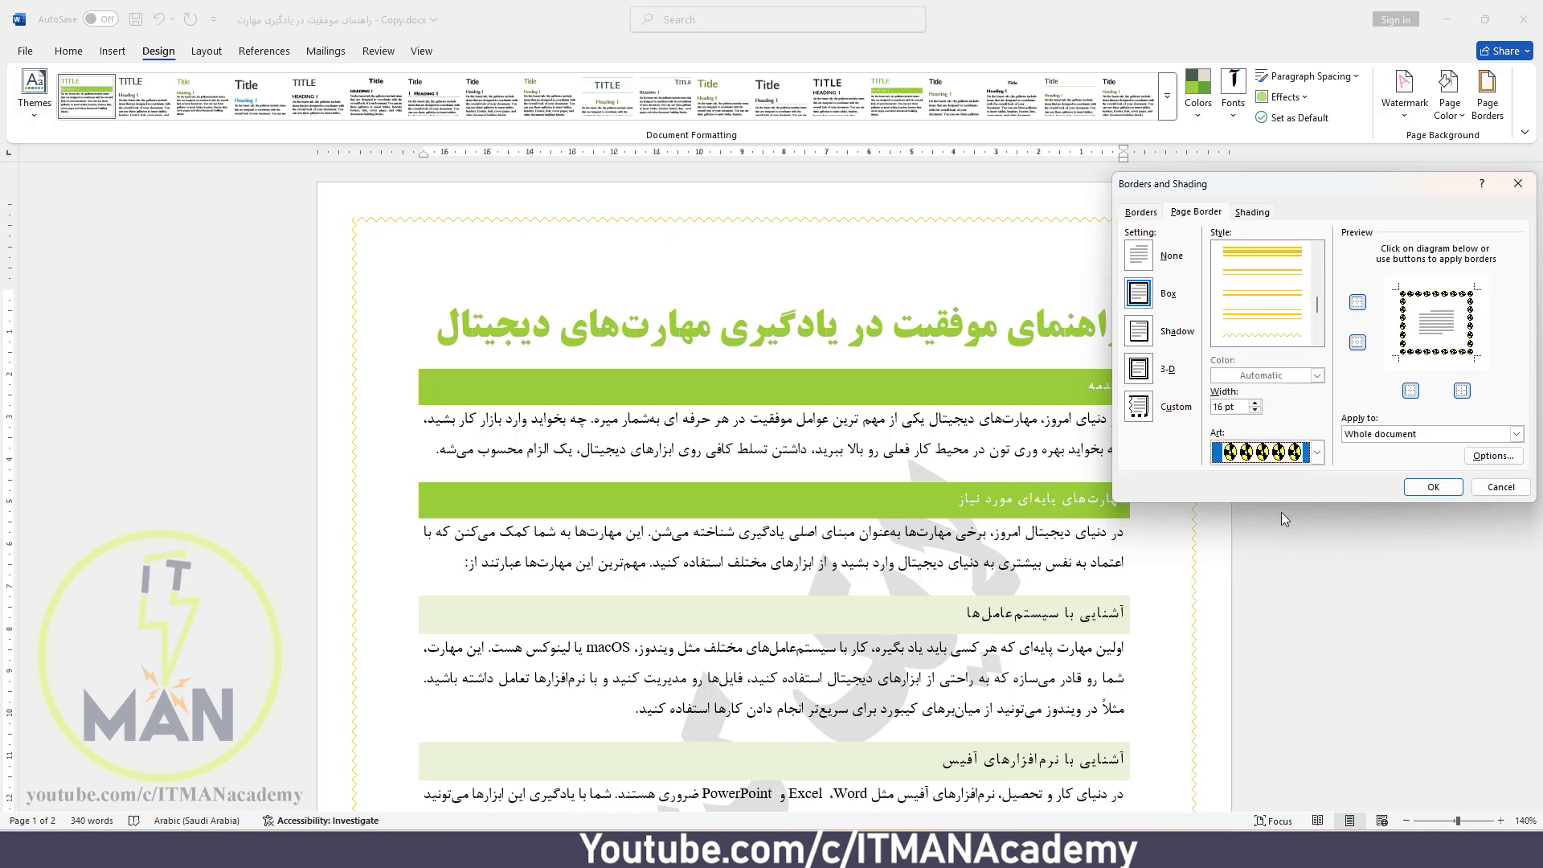
pyautogui.click(1437, 488)
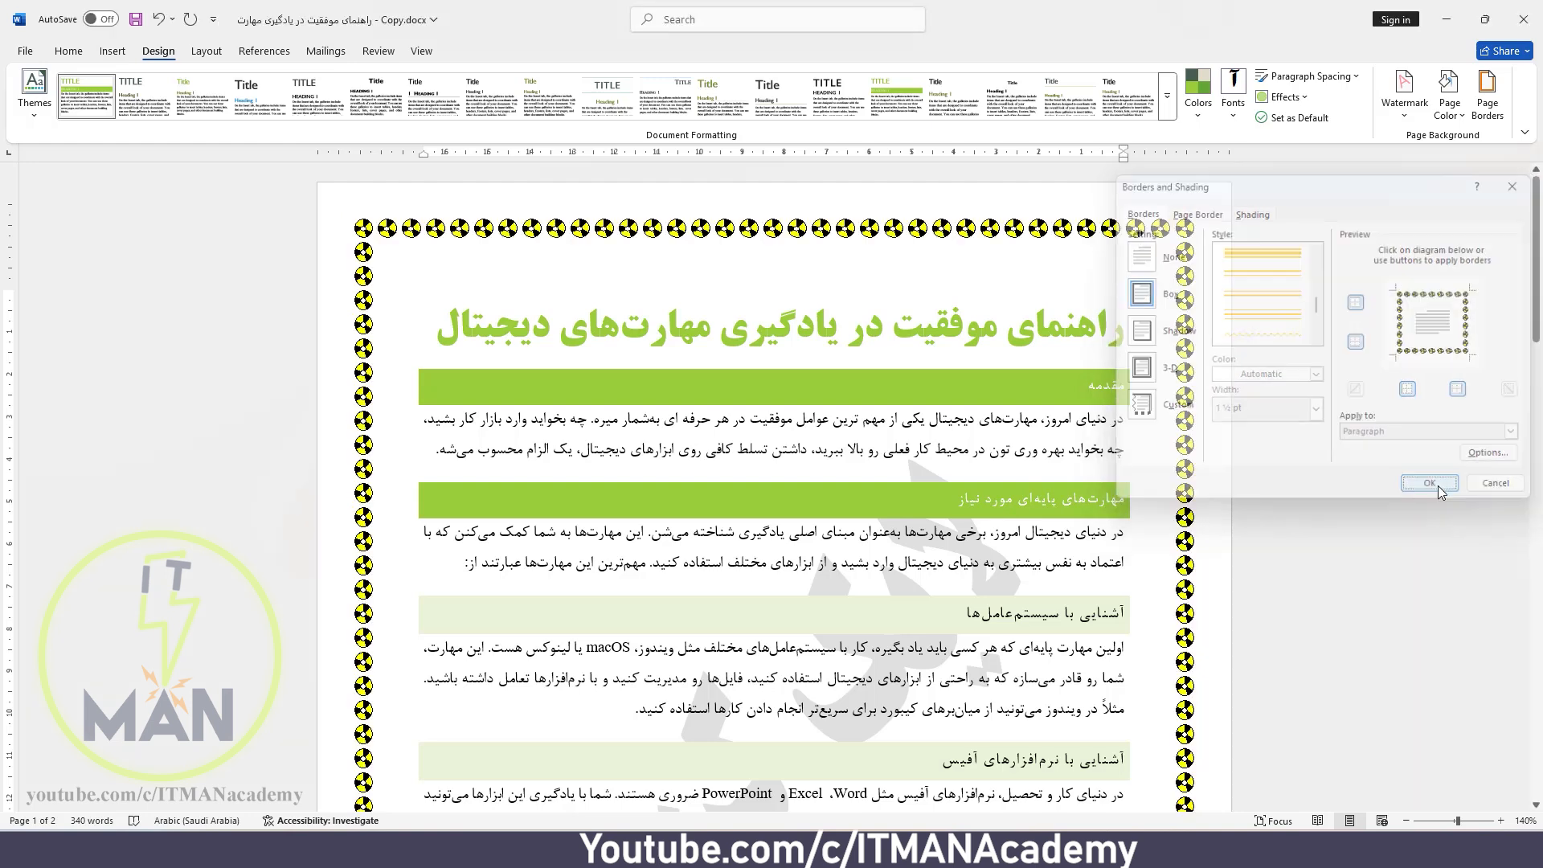
pyautogui.scroll(-6, 1227, 330)
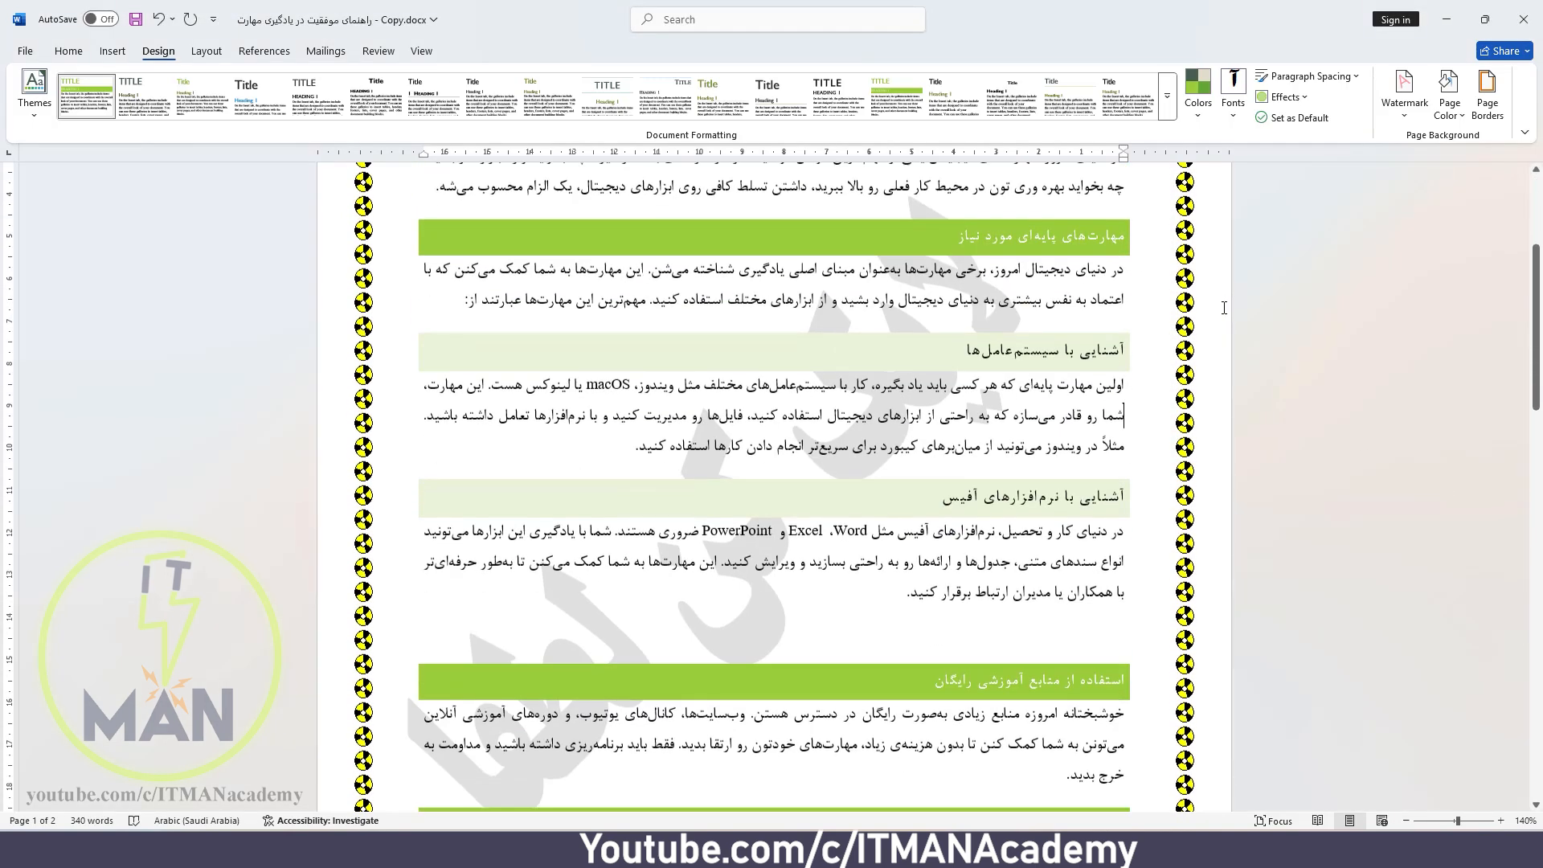
pyautogui.scroll(4, 1223, 309)
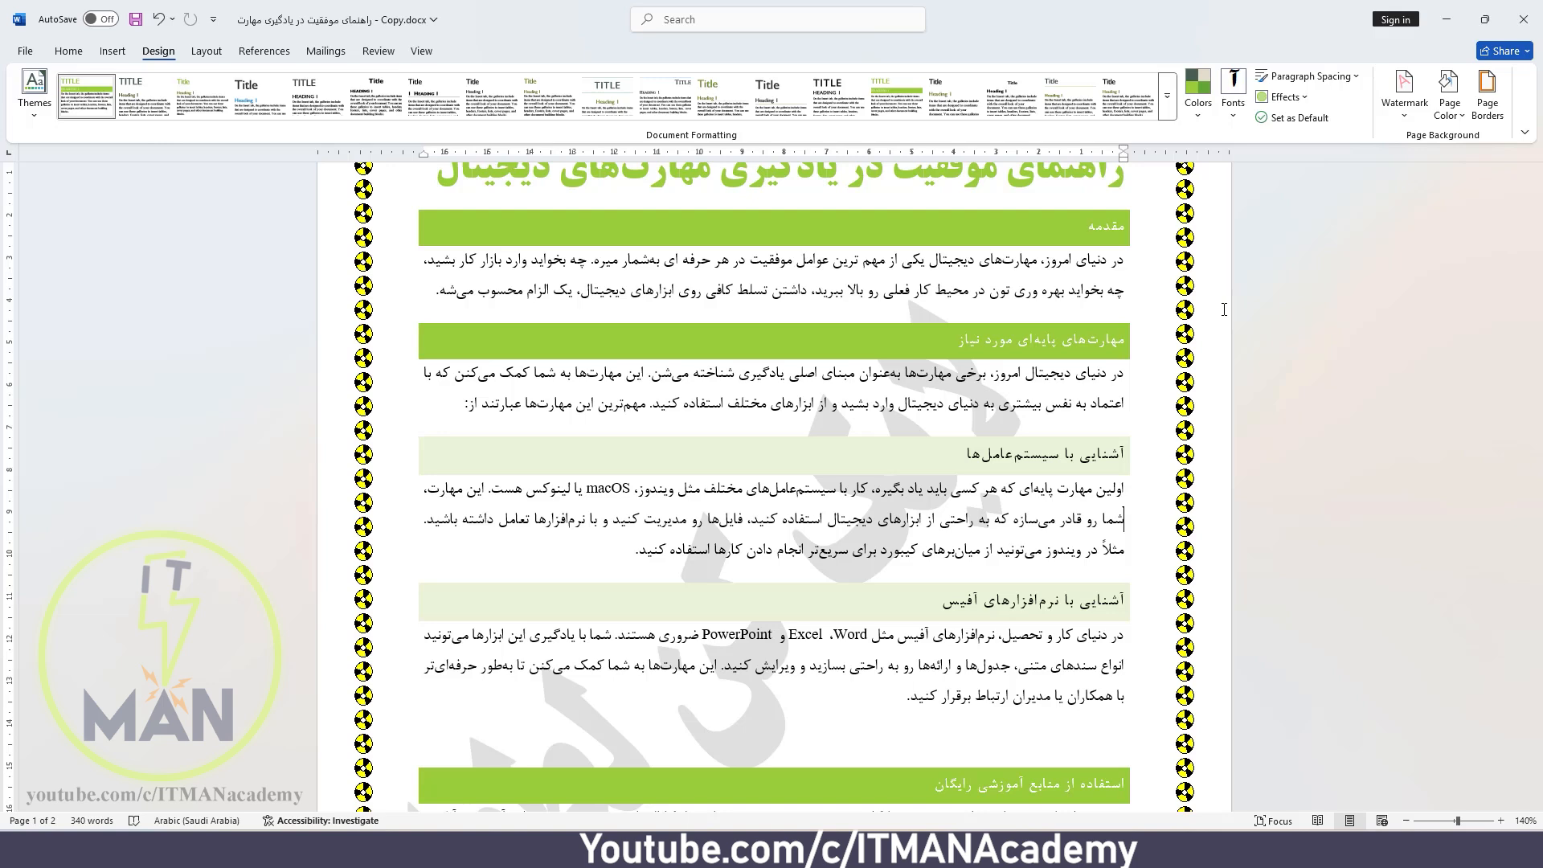
pyautogui.scroll(2, 1223, 309)
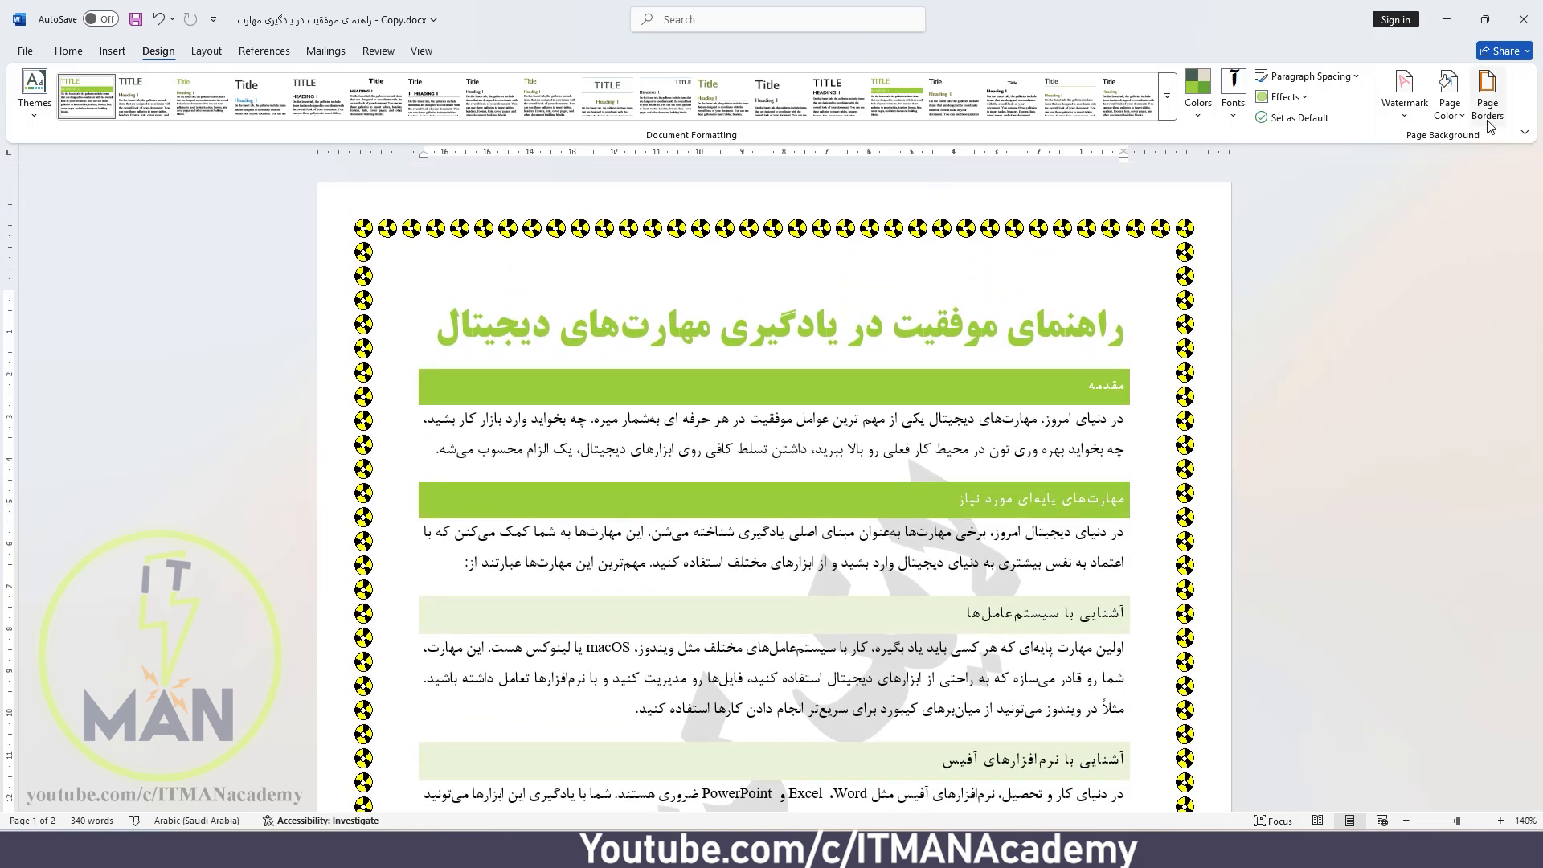
# - Replace the art page border with a plain solid line 1 pt wide
pyautogui.click(1488, 116)
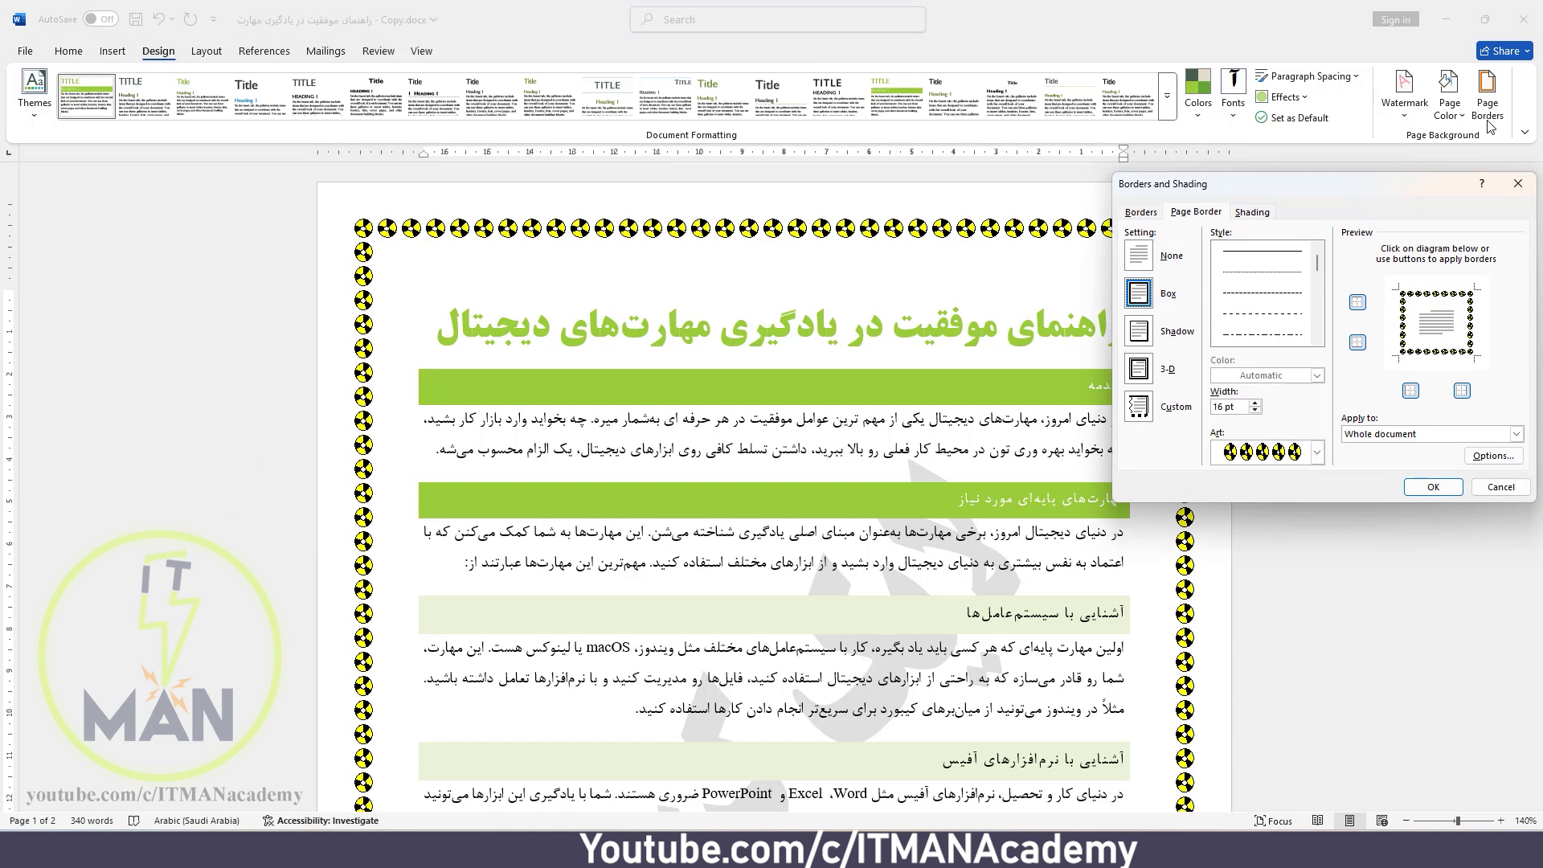
pyautogui.click(1247, 261)
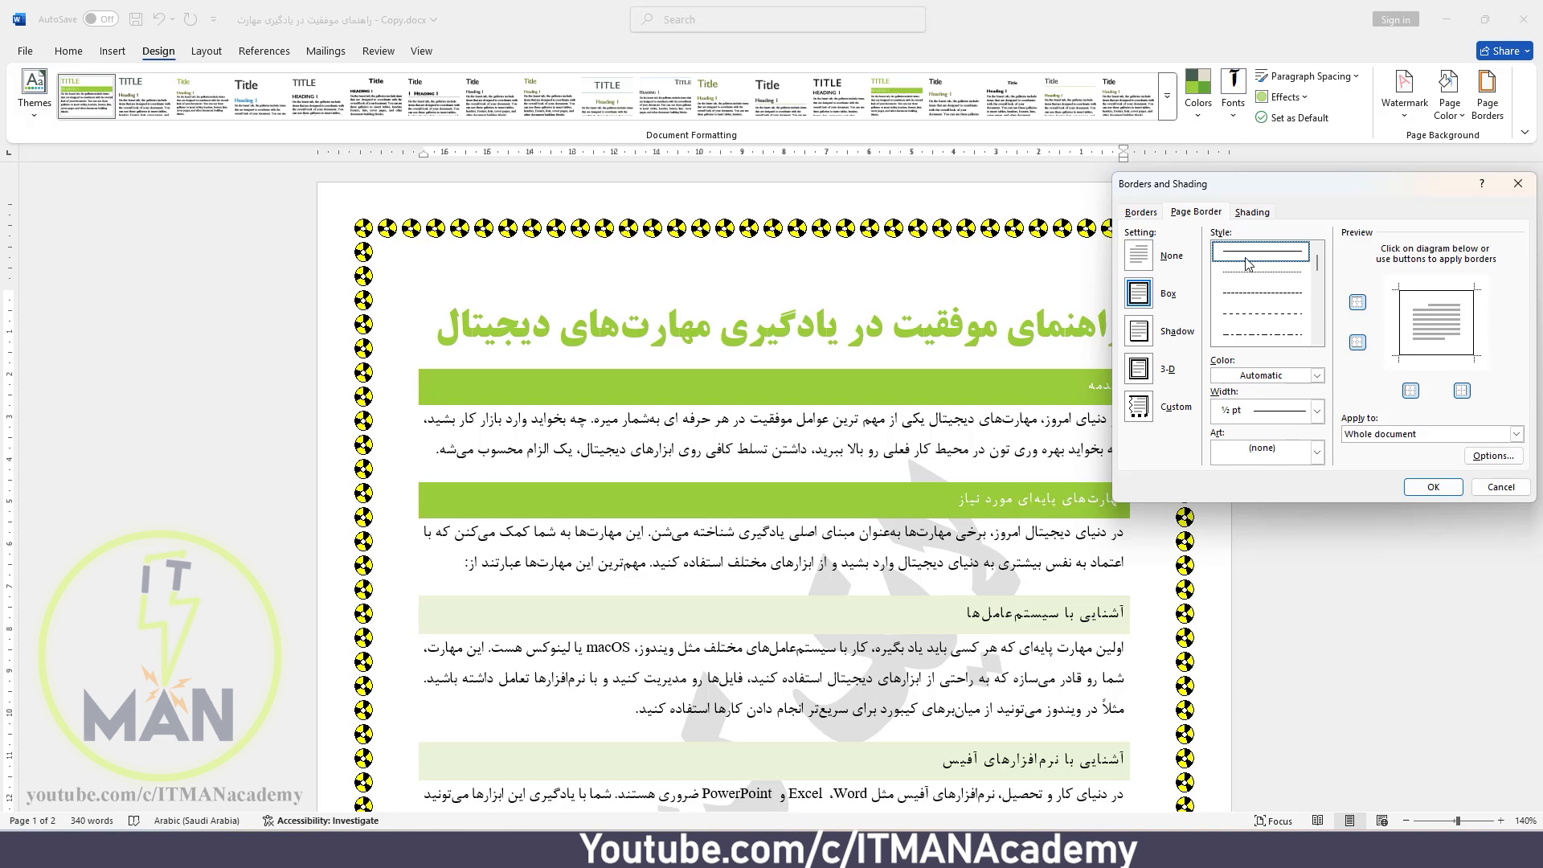
pyautogui.click(1316, 411)
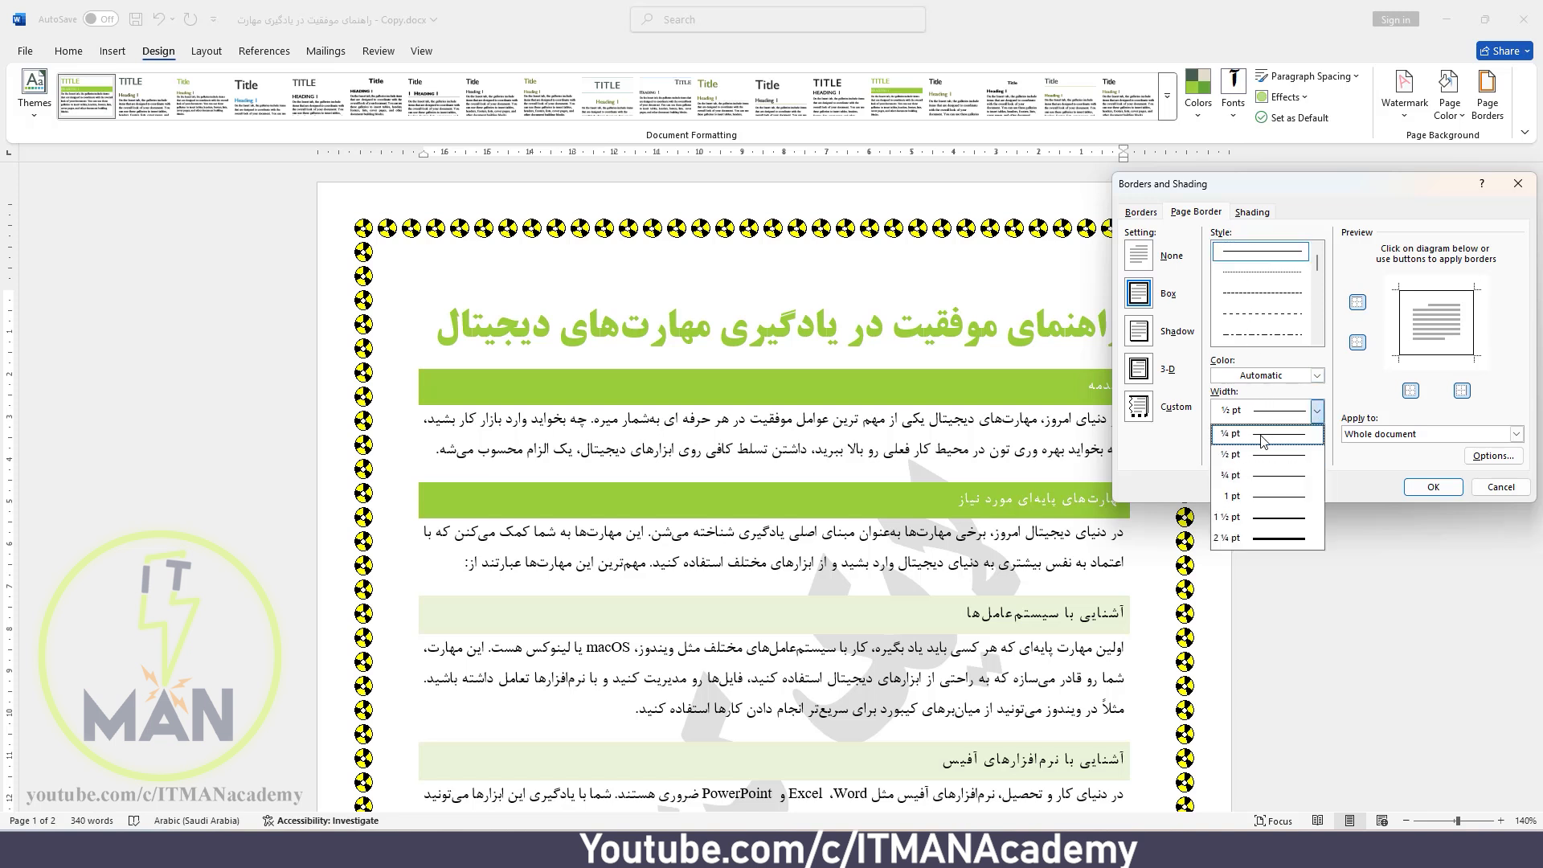
pyautogui.click(1264, 503)
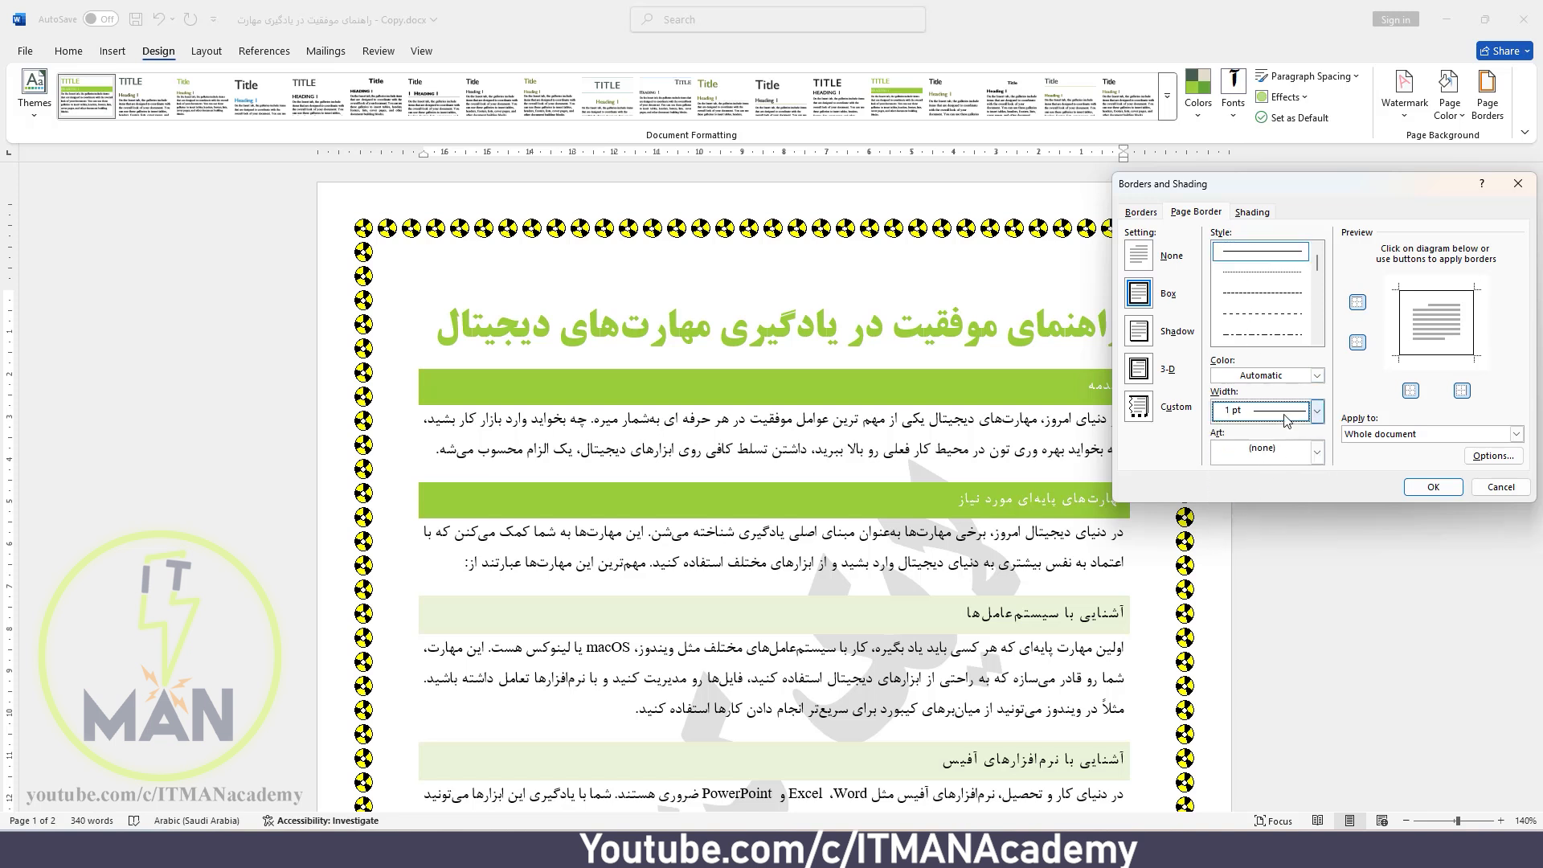
# - Color the solid page border with the medium green theme color and apply it to the whole document
pyautogui.click(1303, 376)
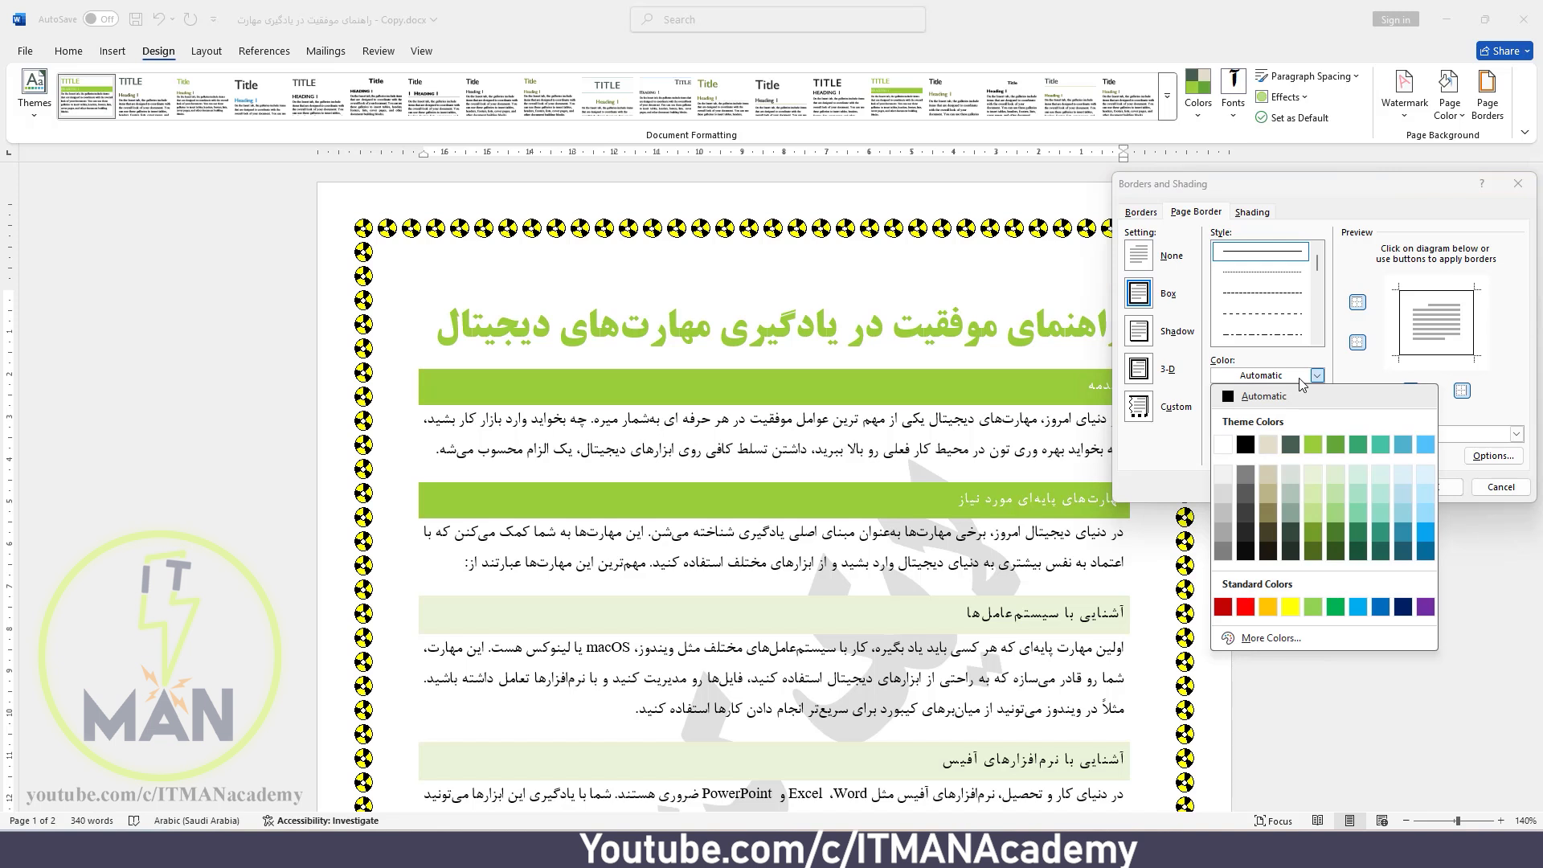
pyautogui.click(1355, 445)
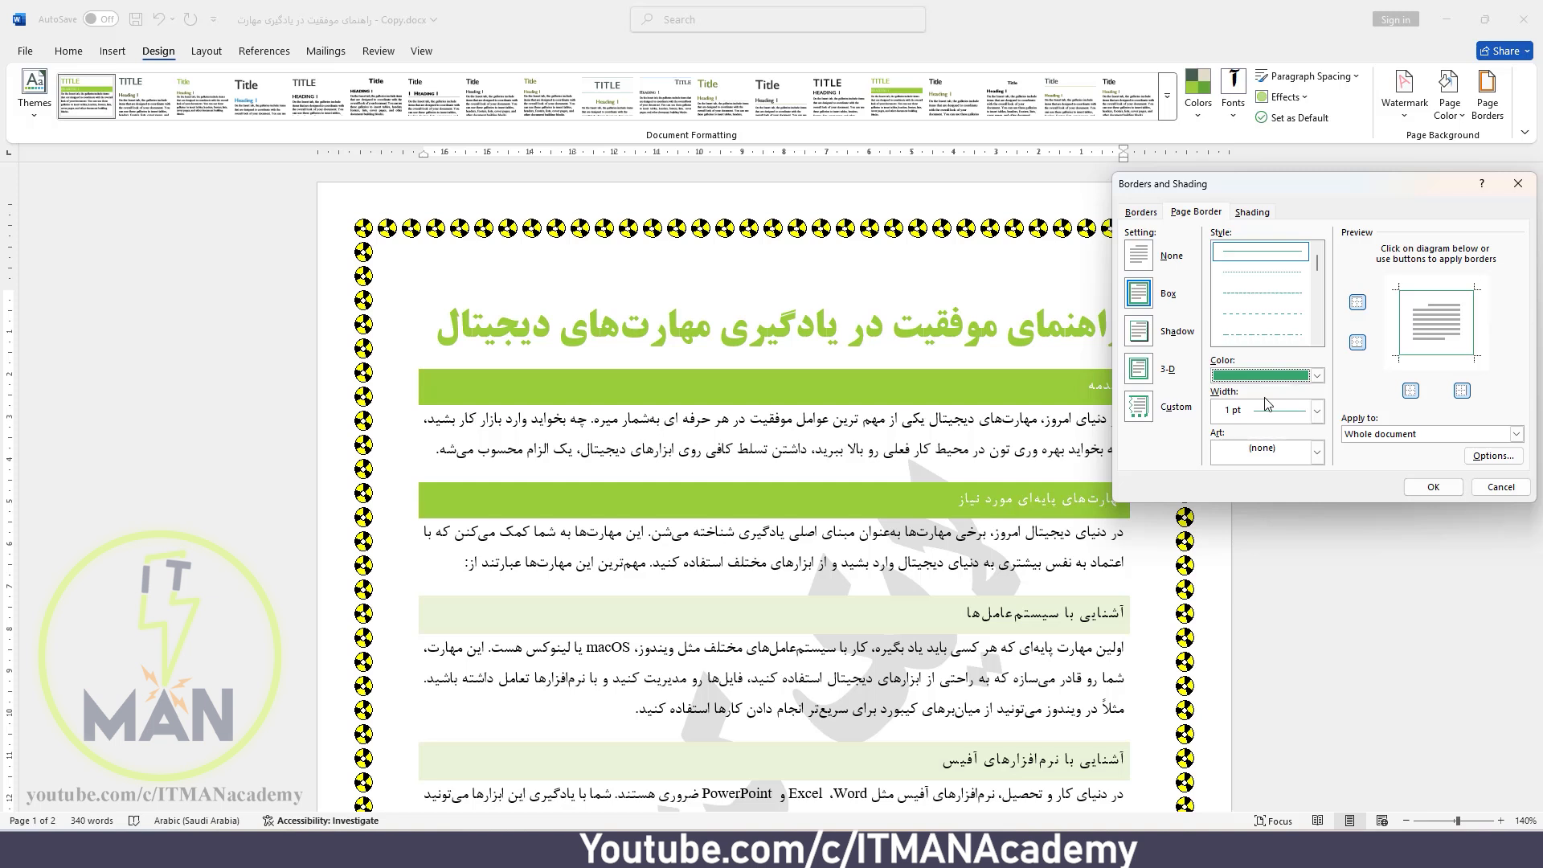
pyautogui.click(1432, 487)
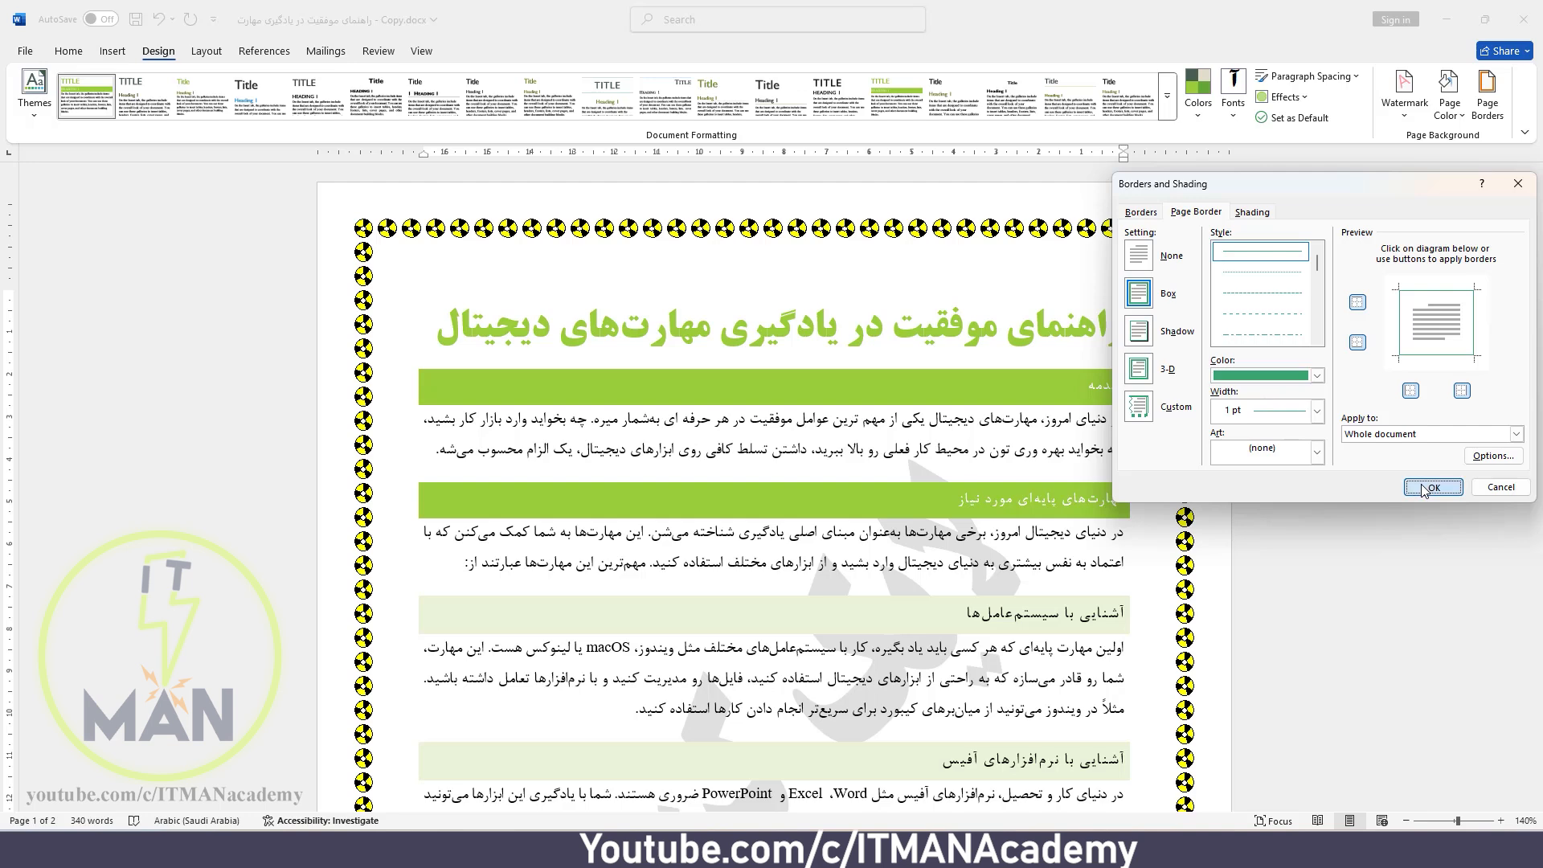
pyautogui.scroll(-1, 1201, 401)
pyautogui.scroll(-6, 1200, 401)
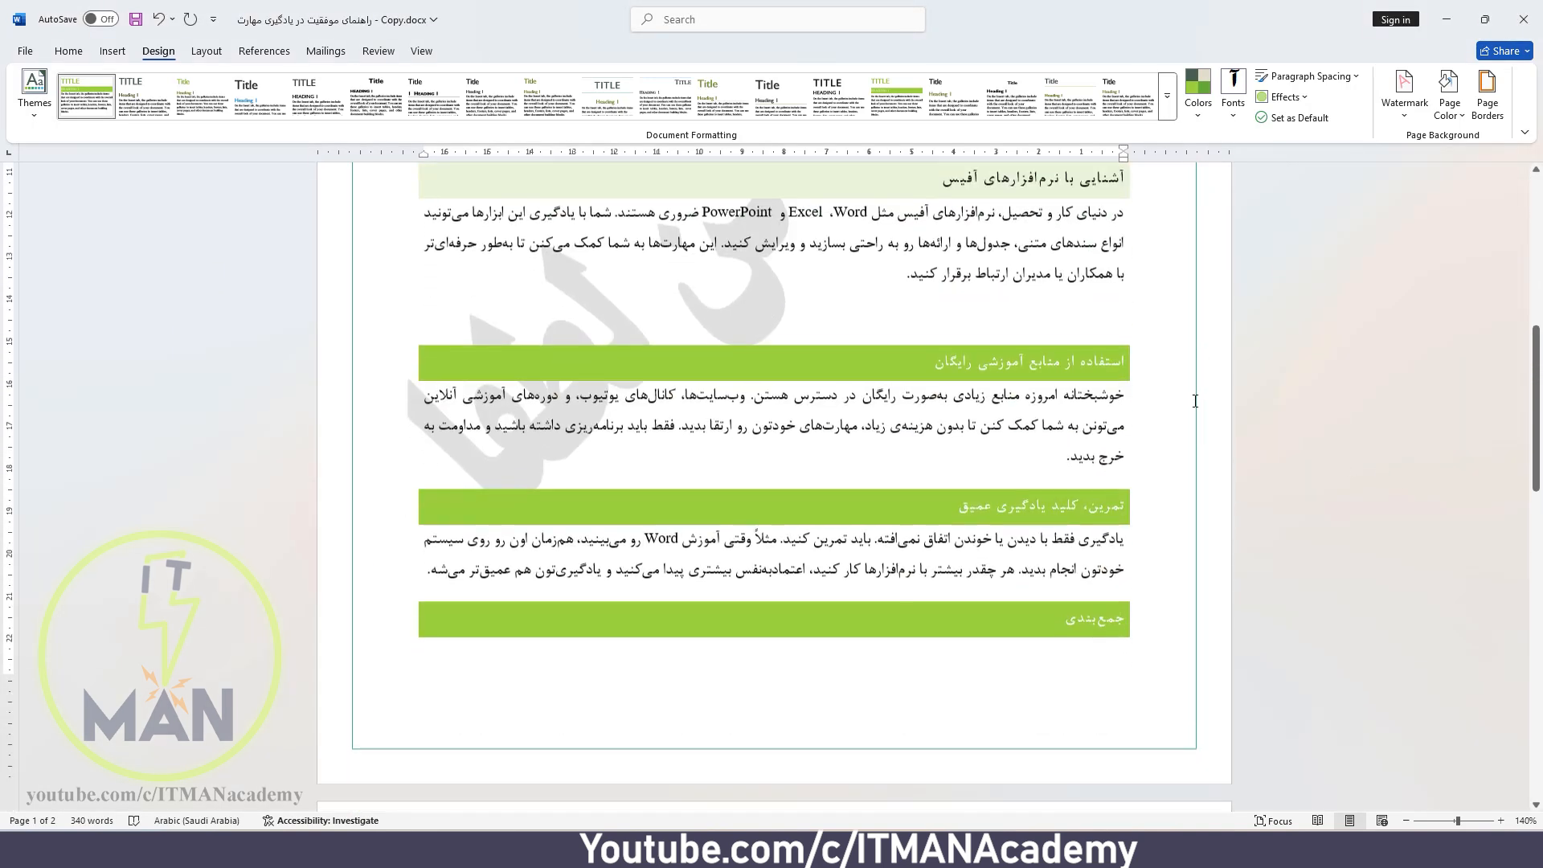
pyautogui.scroll(5, 1195, 401)
pyautogui.scroll(3, 1195, 401)
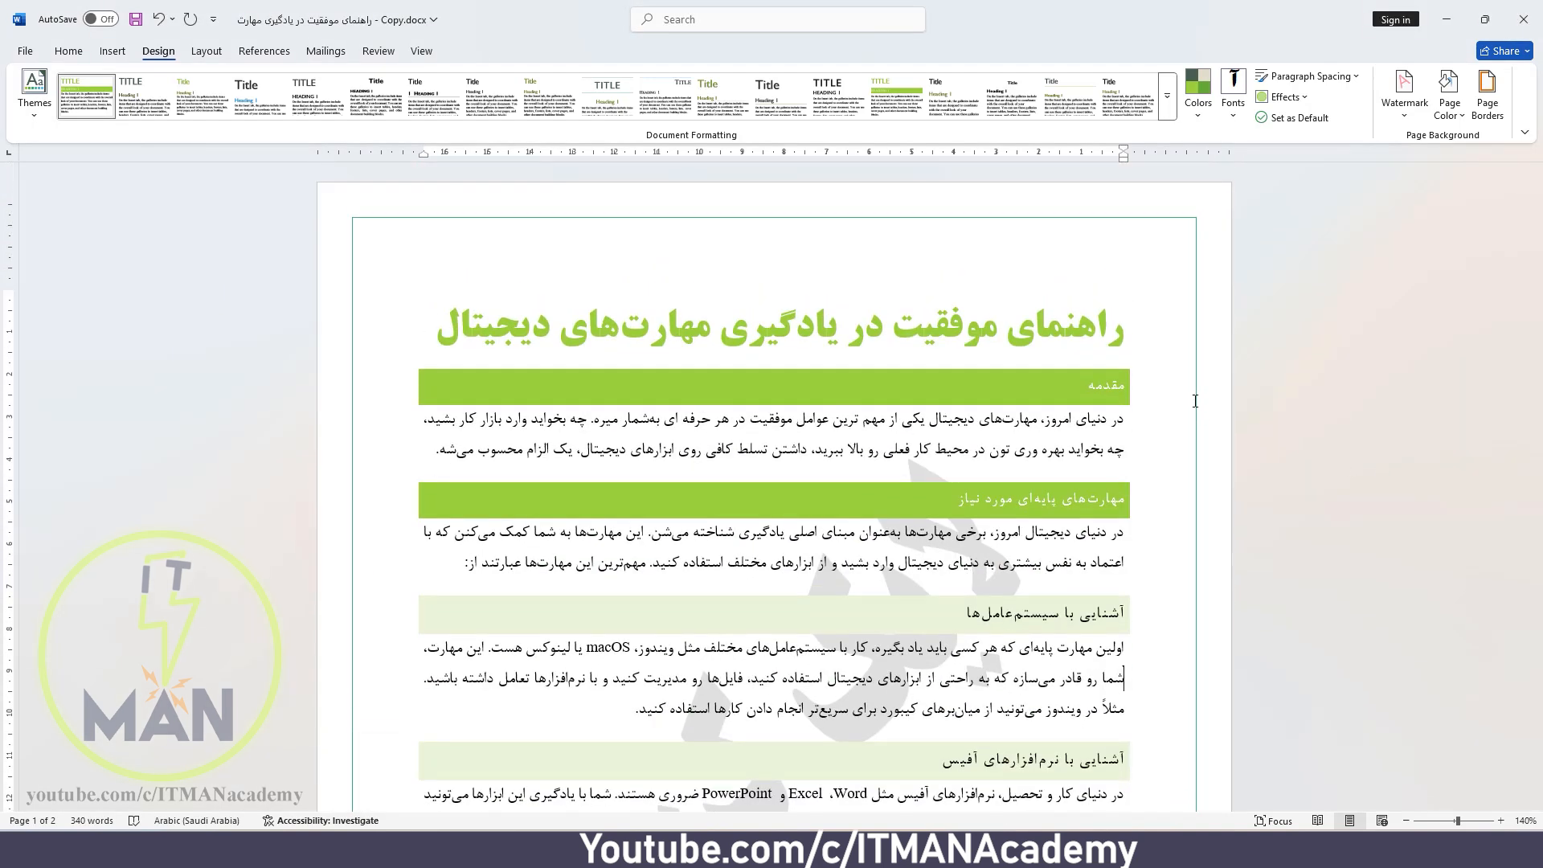
# - Review the page border's Apply to setting, accept Whole document, and examine the border on the second page
pyautogui.click(1483, 117)
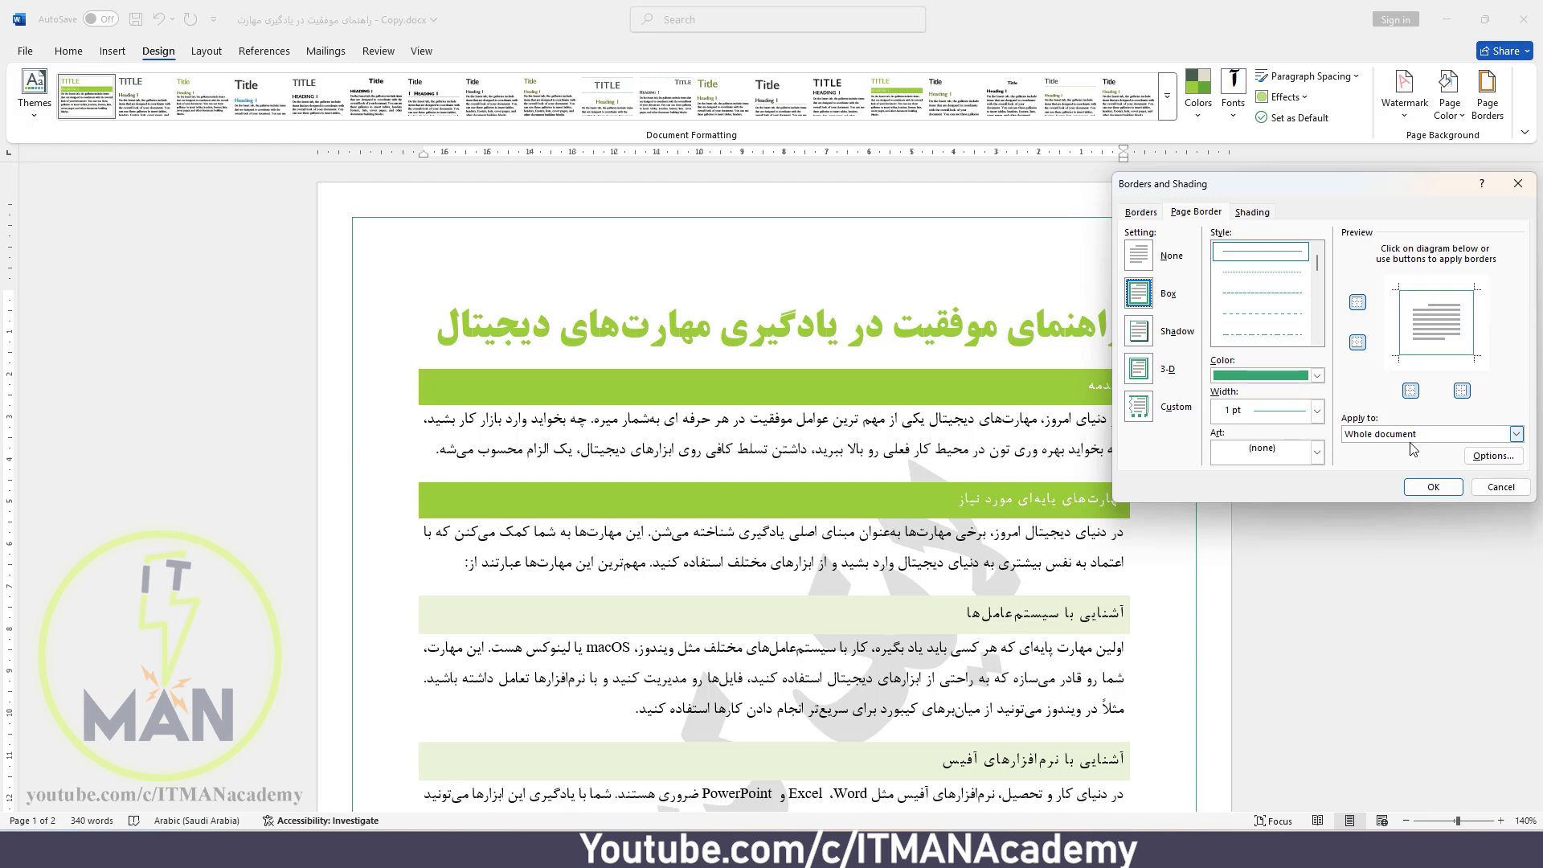
pyautogui.click(1433, 487)
pyautogui.scroll(-2, 1109, 416)
pyautogui.scroll(-8, 1109, 415)
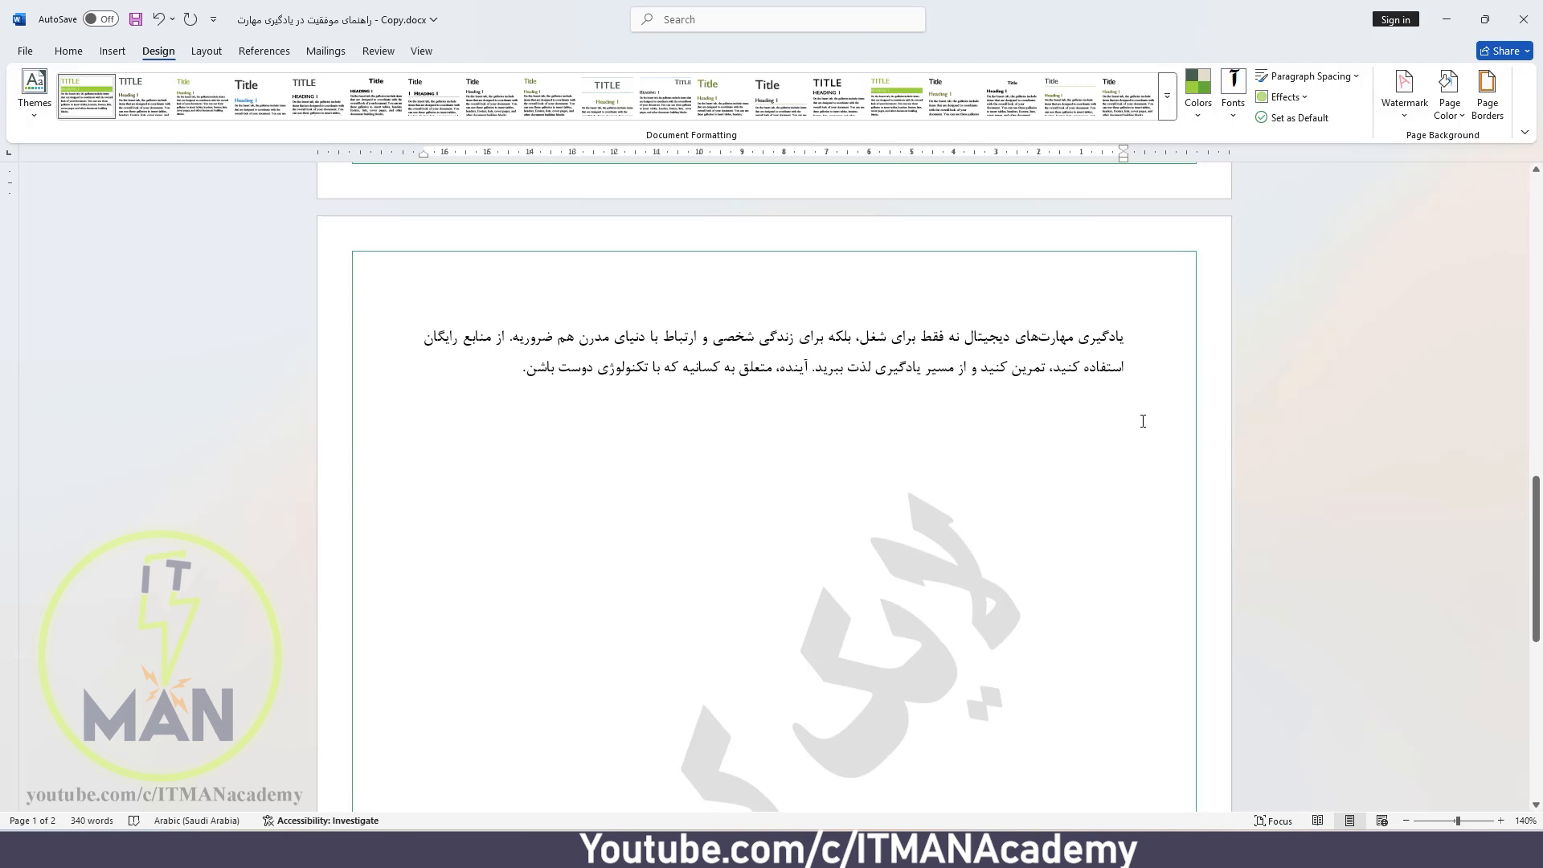
# - Review the page border's Apply to choices, including This section - All except first page, and close the border settings
pyautogui.scroll(6, 1143, 421)
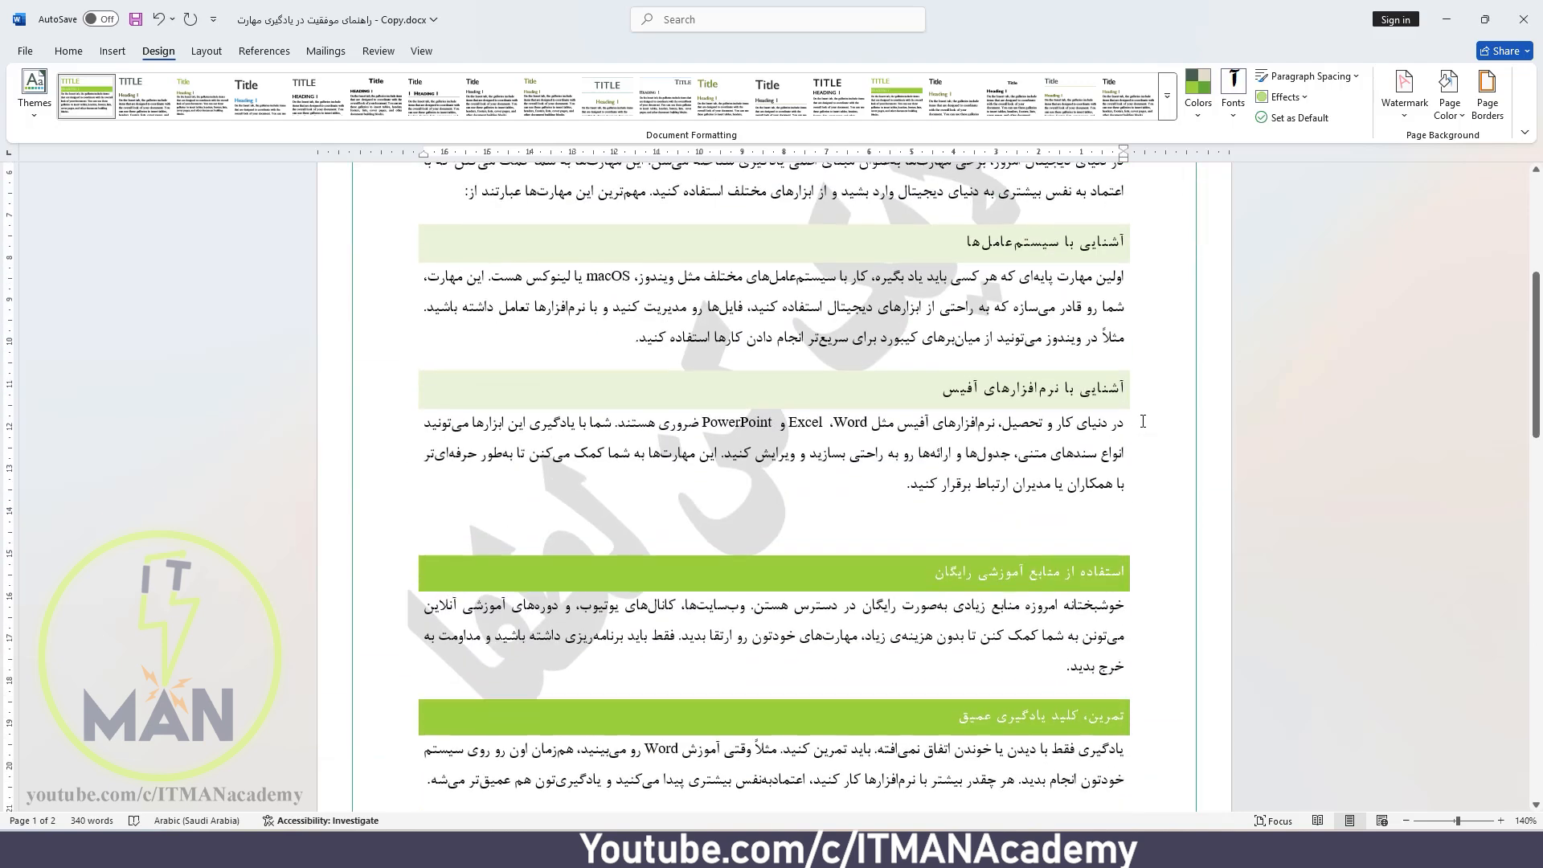
pyautogui.click(1487, 93)
pyautogui.click(1516, 434)
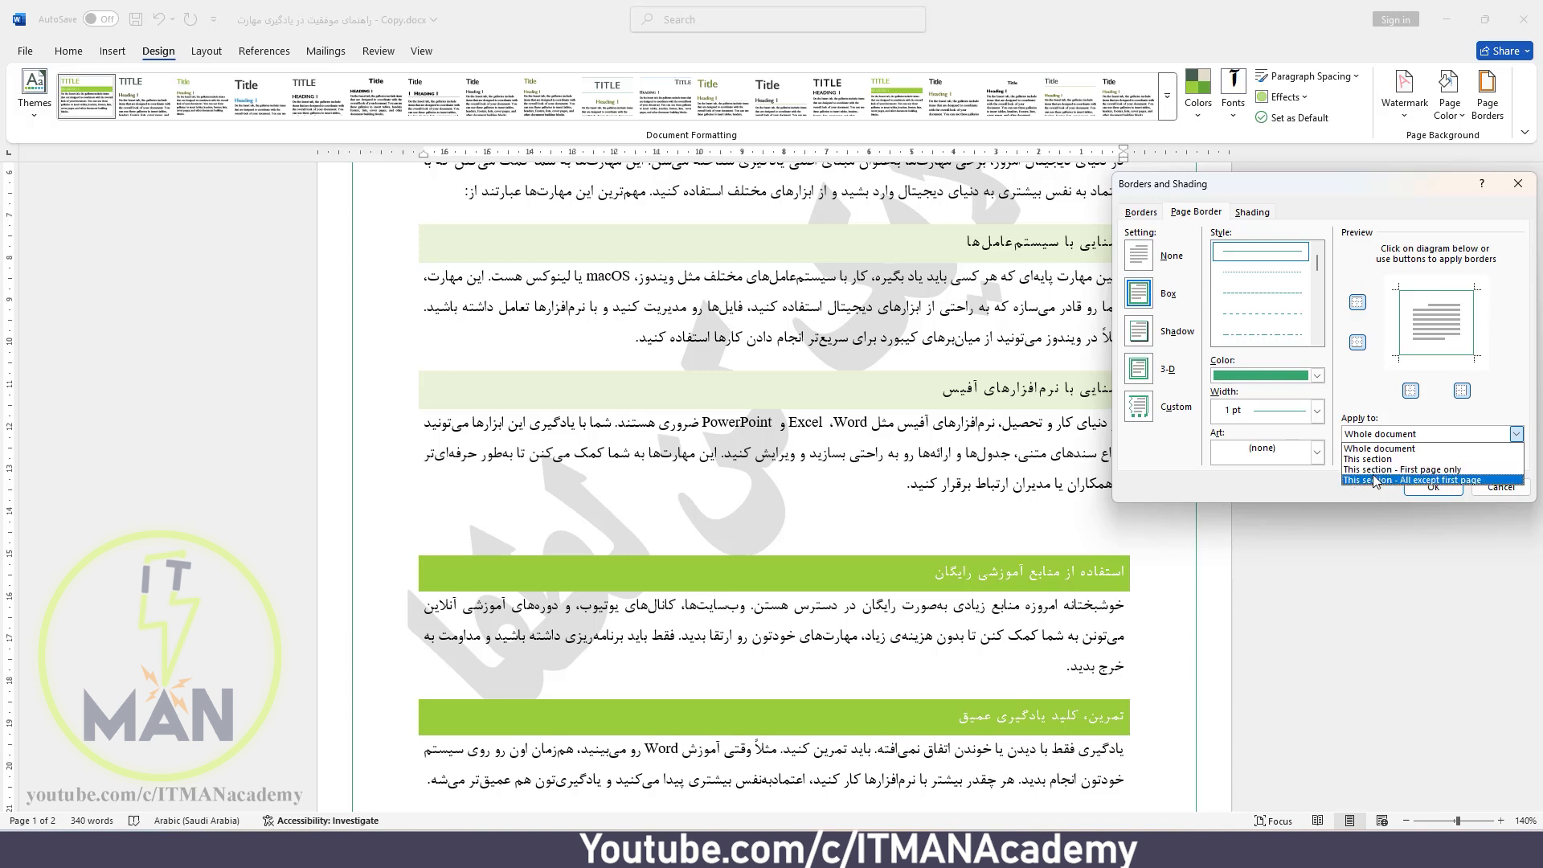
pyautogui.click(1495, 480)
pyautogui.click(1433, 488)
# - Add two blank pages after the closing paragraph on the second page by inserting page breaks
pyautogui.scroll(-5, 1008, 515)
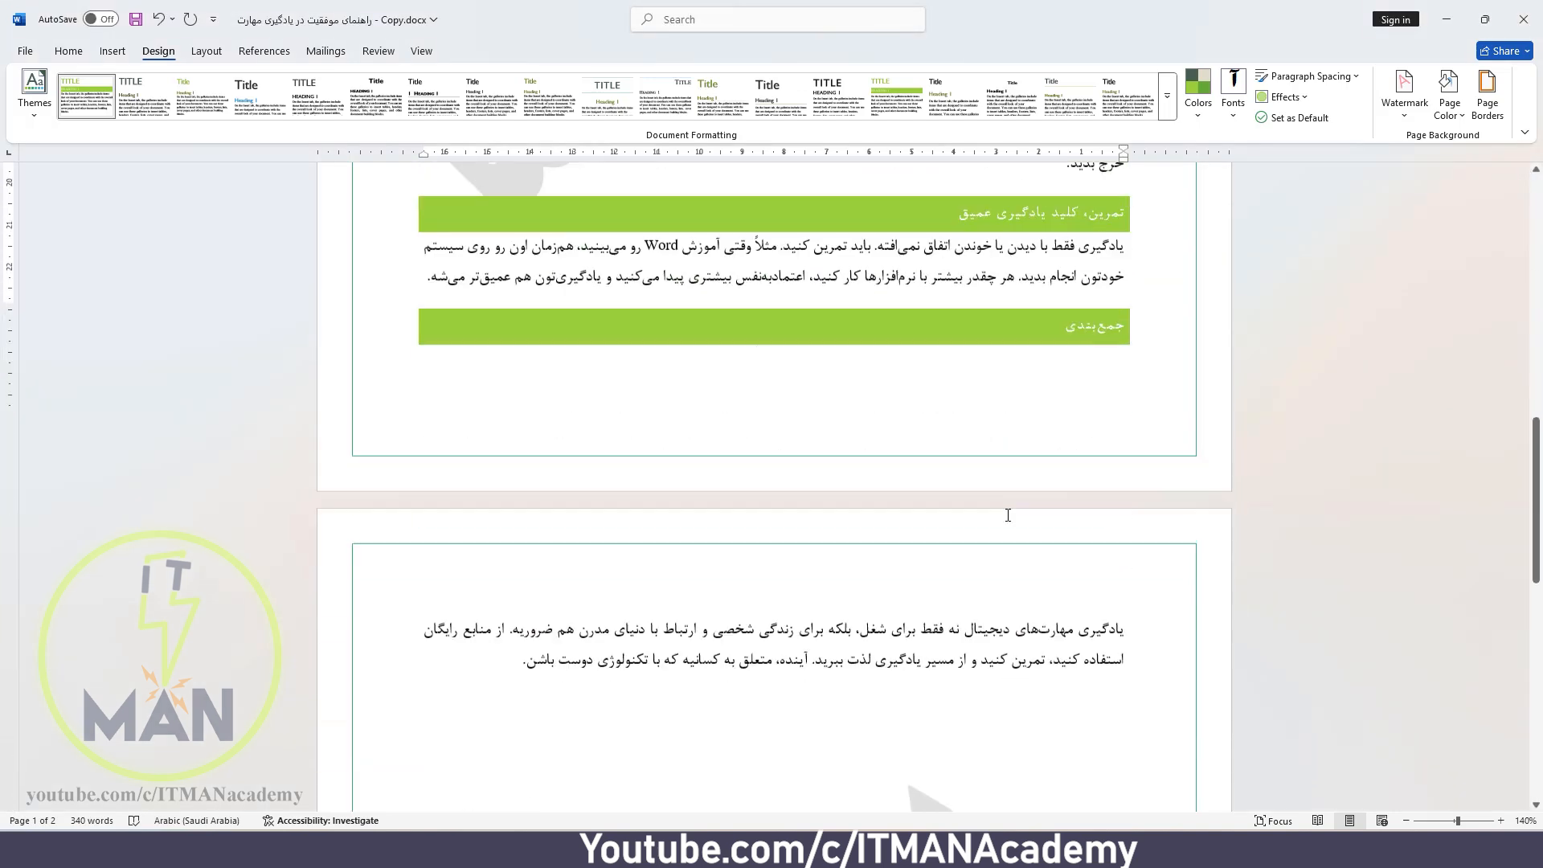
pyautogui.scroll(-5, 1007, 515)
pyautogui.click(499, 429)
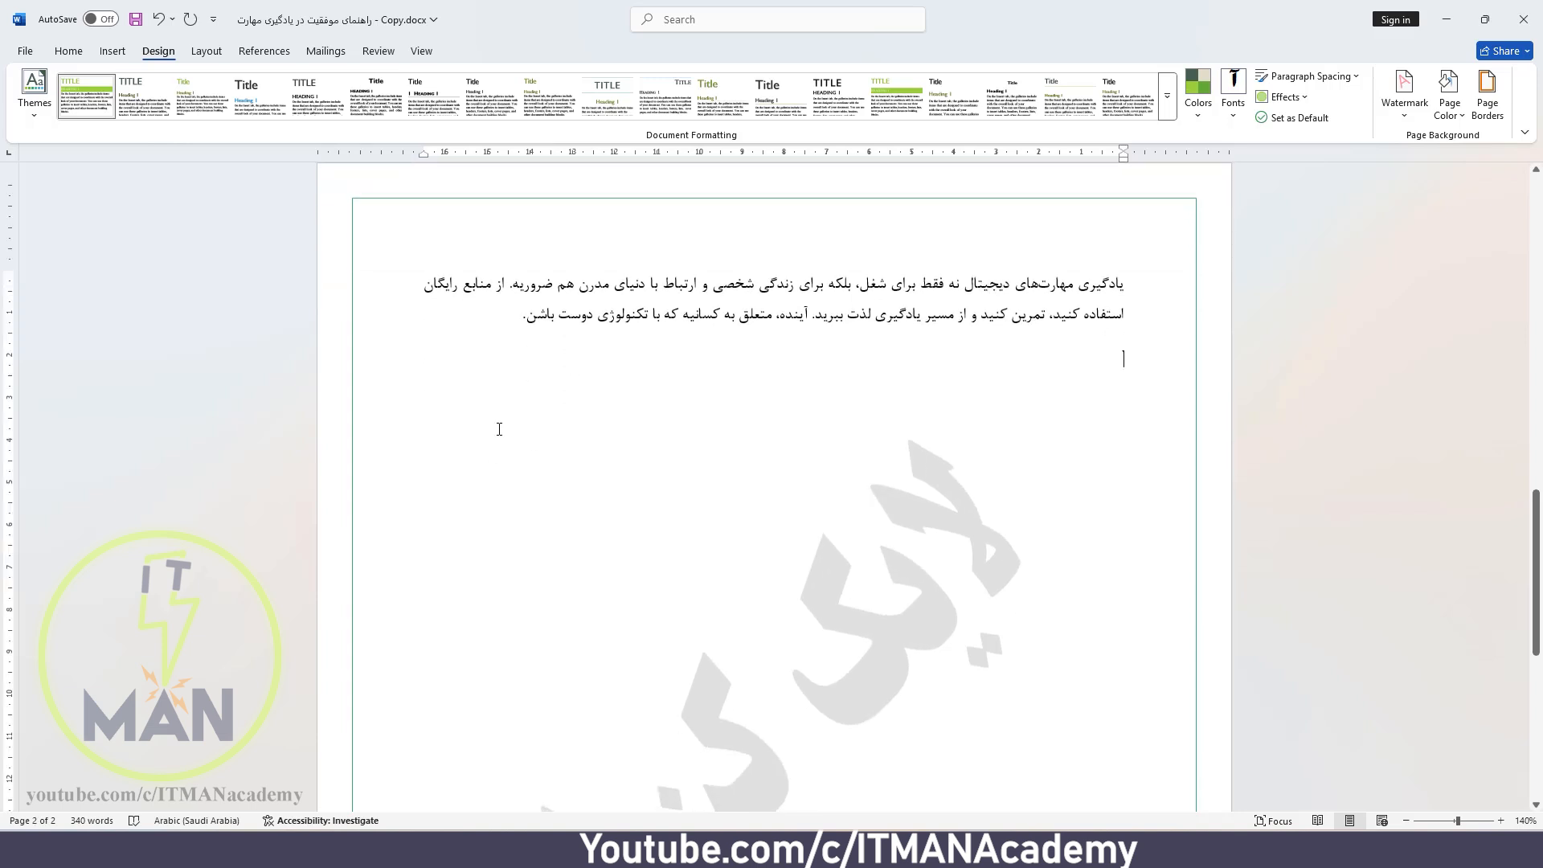
pyautogui.hotkey('ctrl', 'Return')
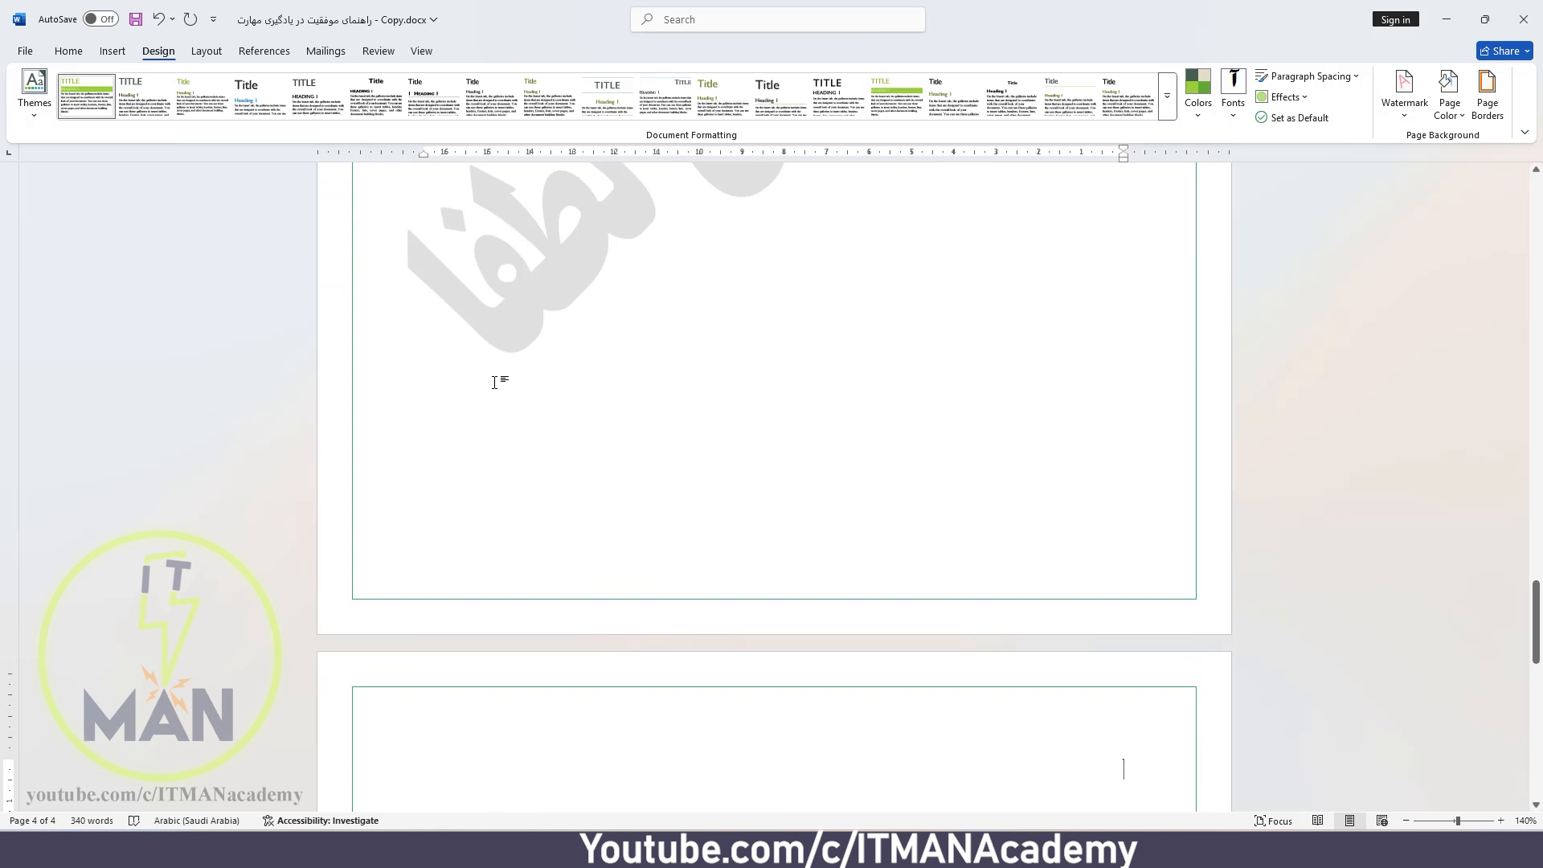
# - Apply the green page border to This section - All except first page and check it from the last page back to the first
pyautogui.click(1487, 91)
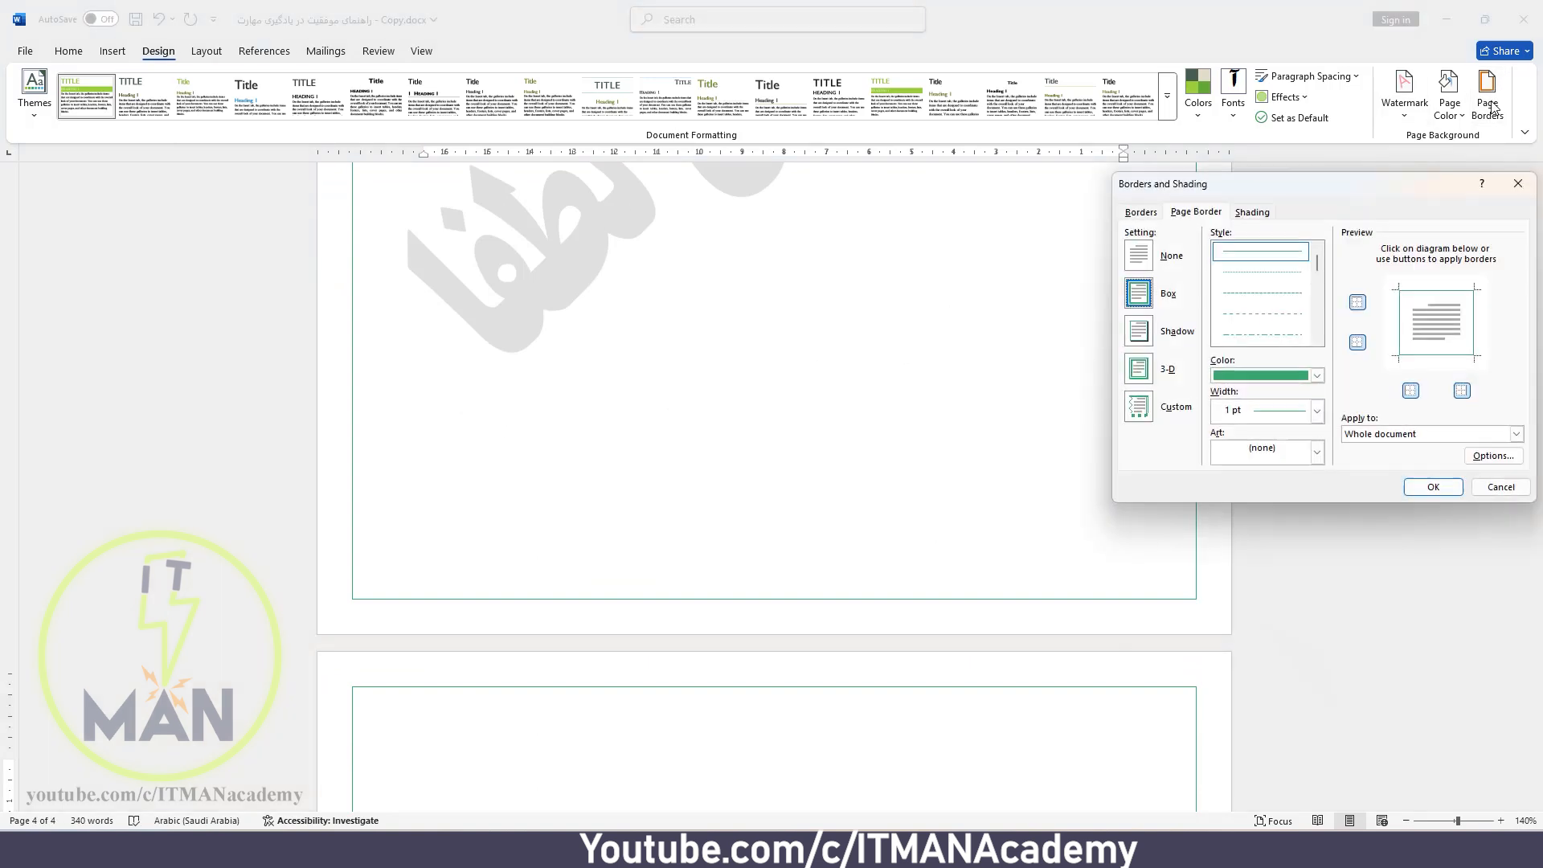
pyautogui.click(1411, 434)
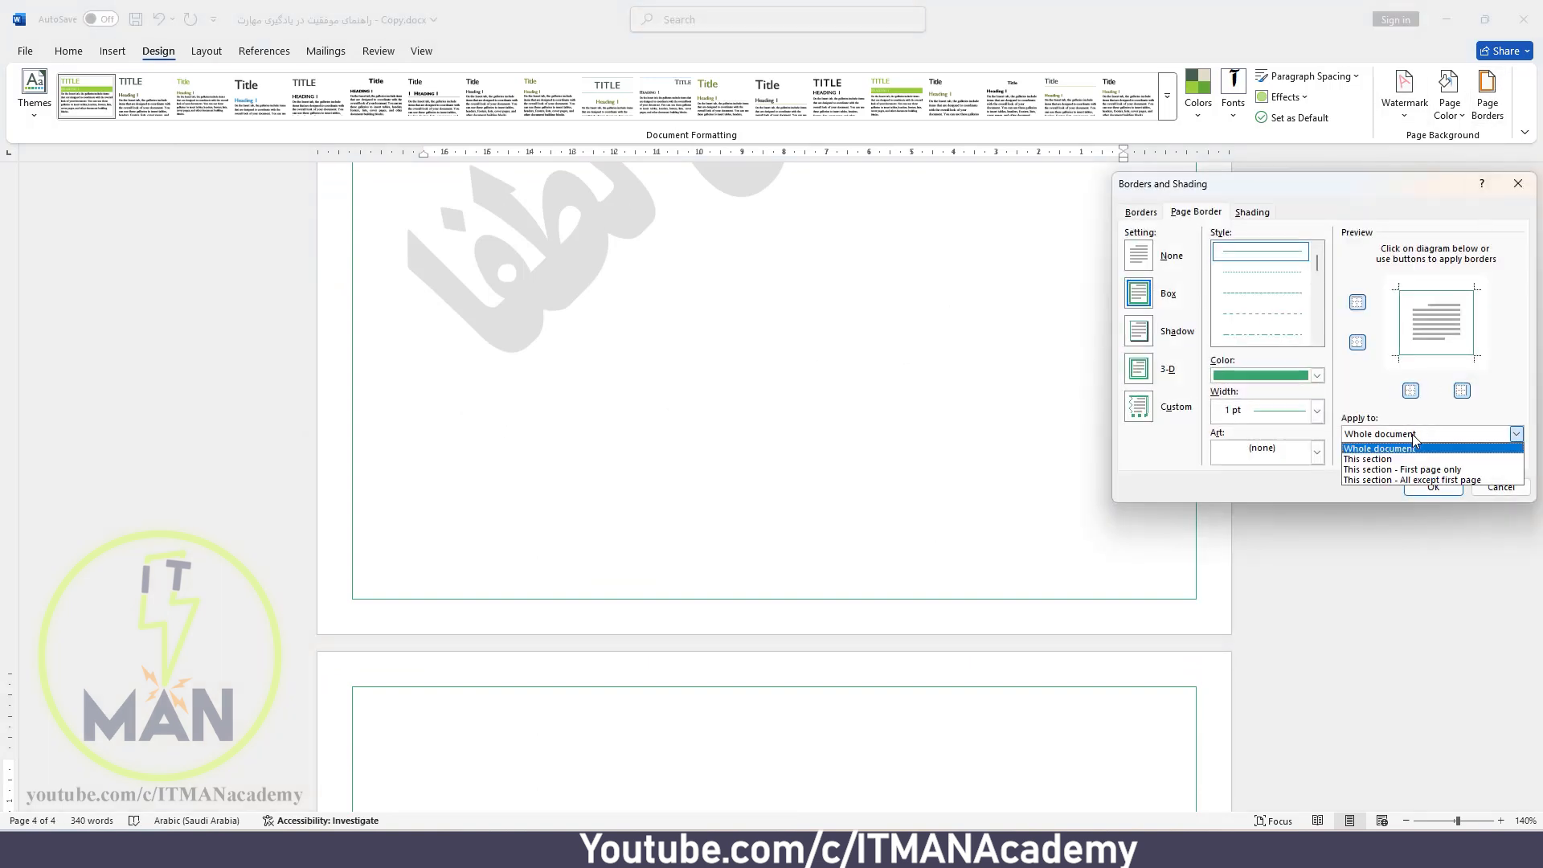
pyautogui.click(1411, 479)
pyautogui.click(1415, 486)
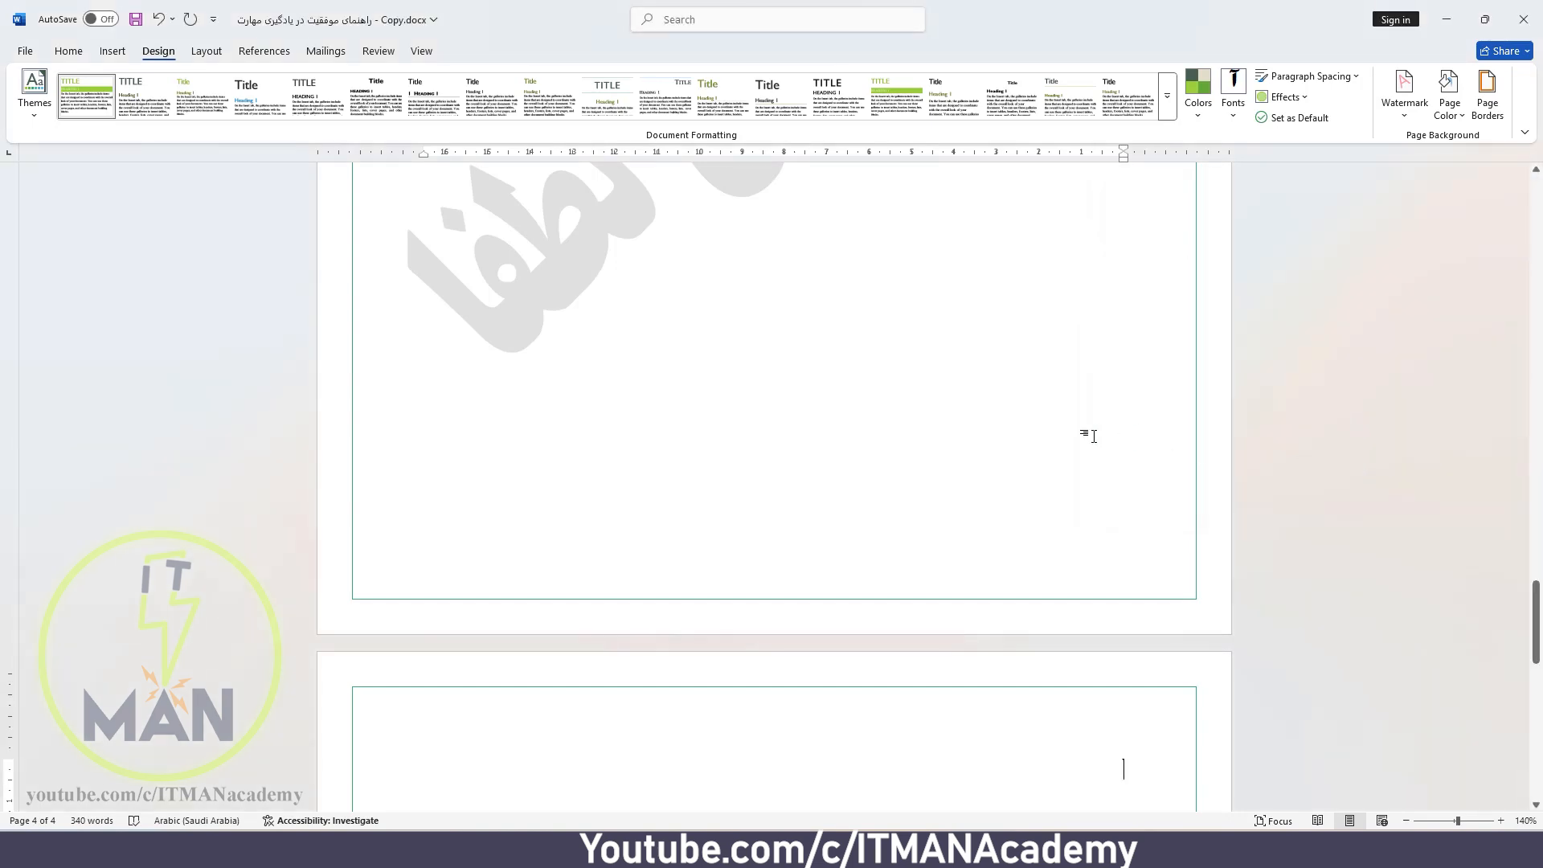
pyautogui.scroll(20, 1093, 436)
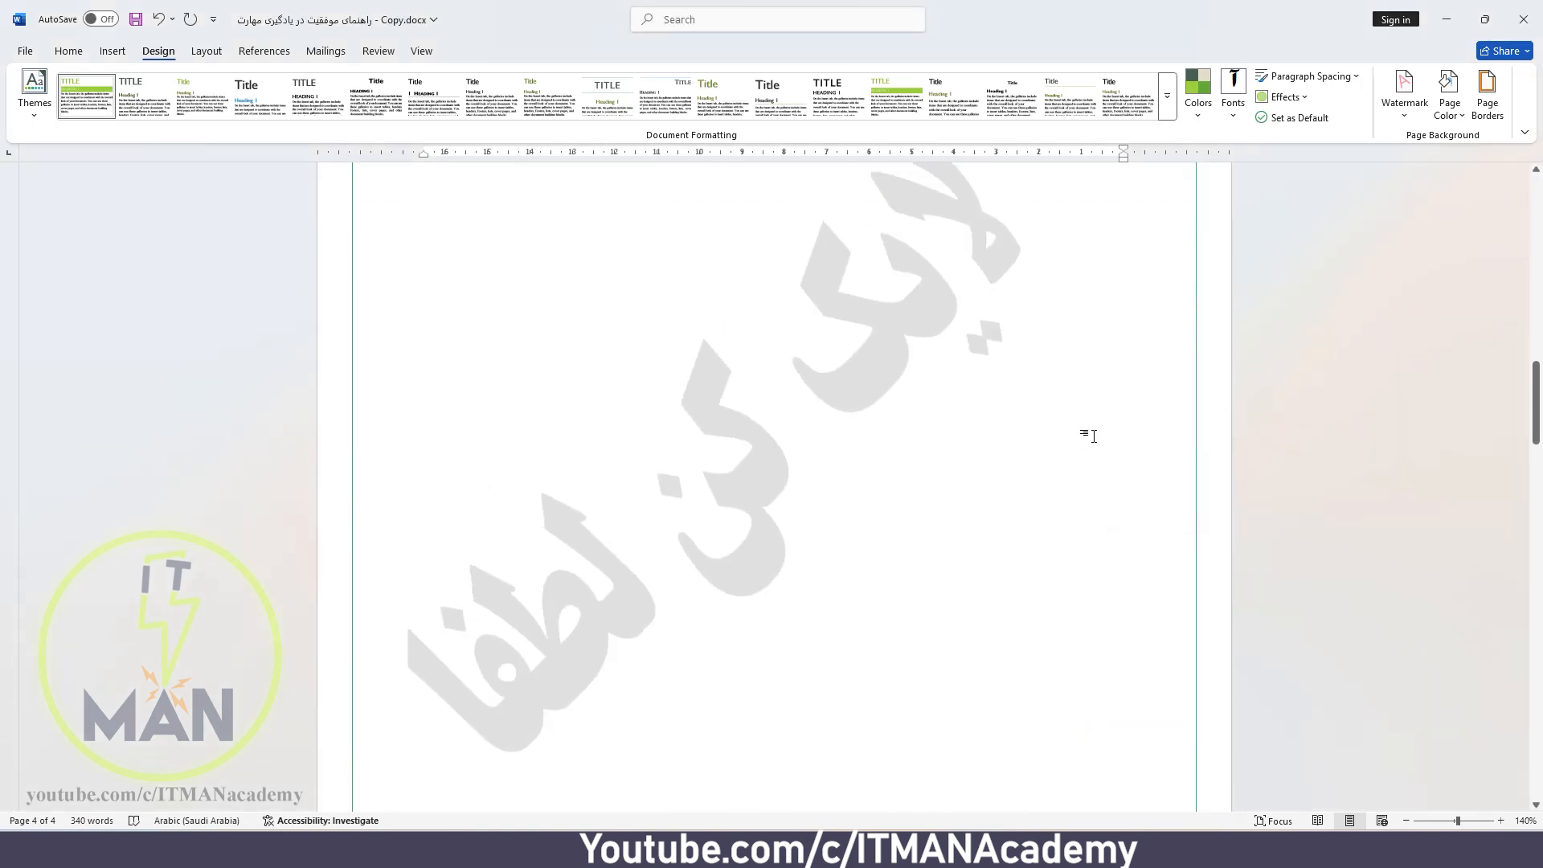
pyautogui.scroll(15, 1095, 435)
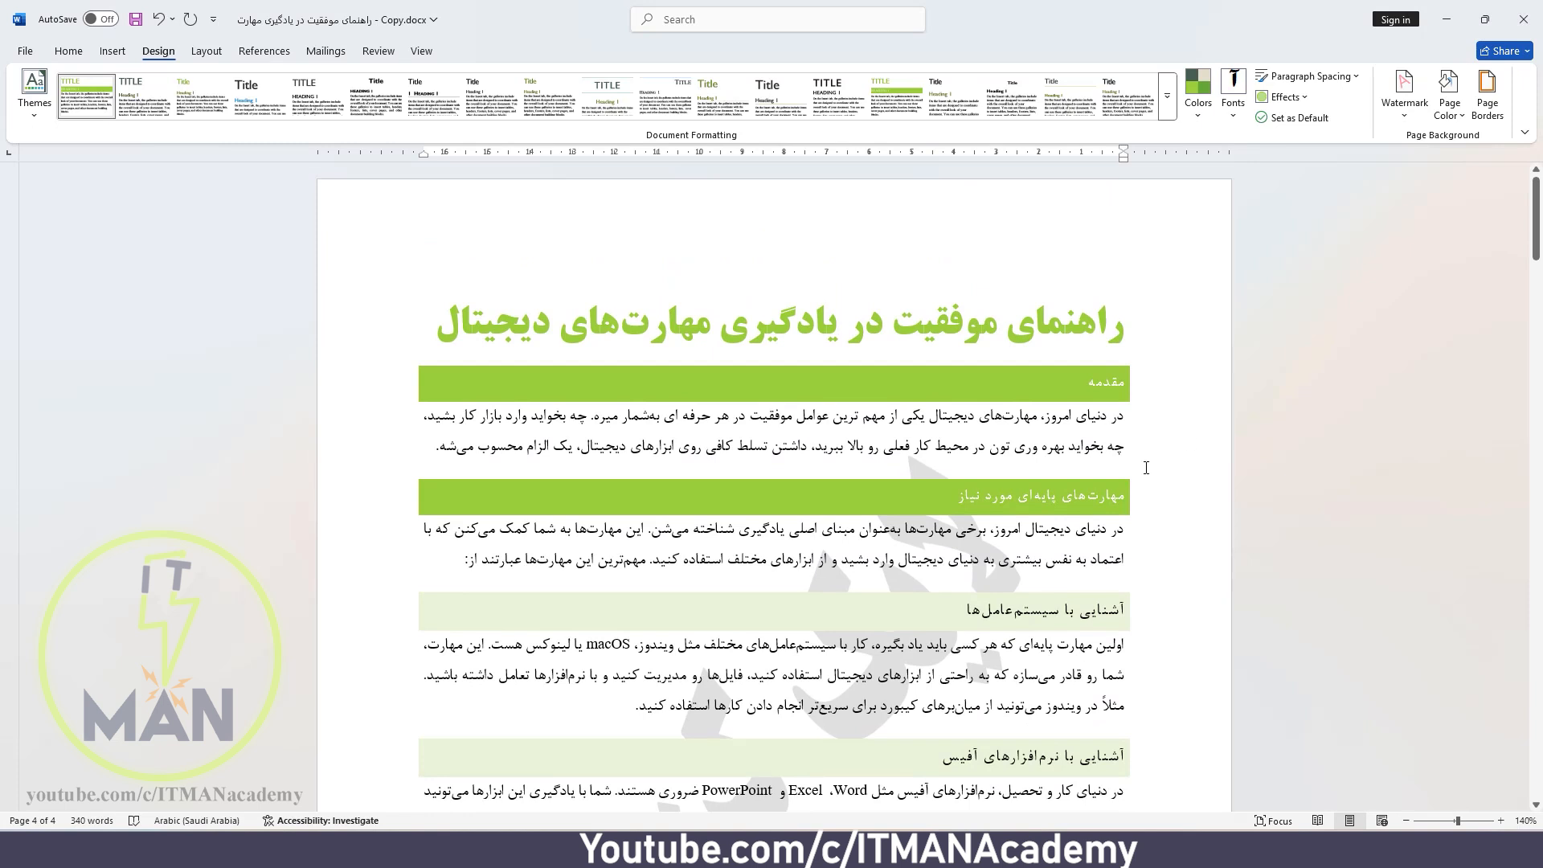